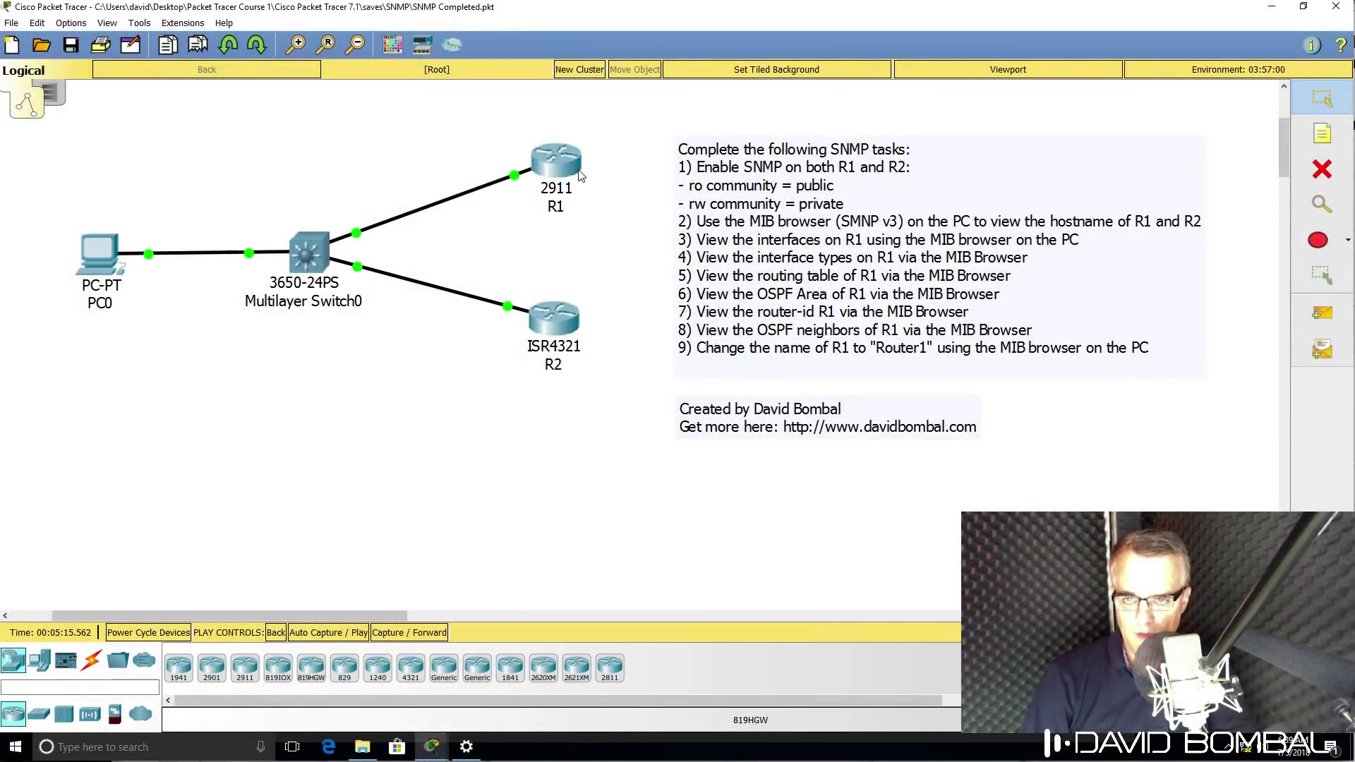
Open R1's CLI and enter global configuration mode with en and conf t.
left_click(565, 166)
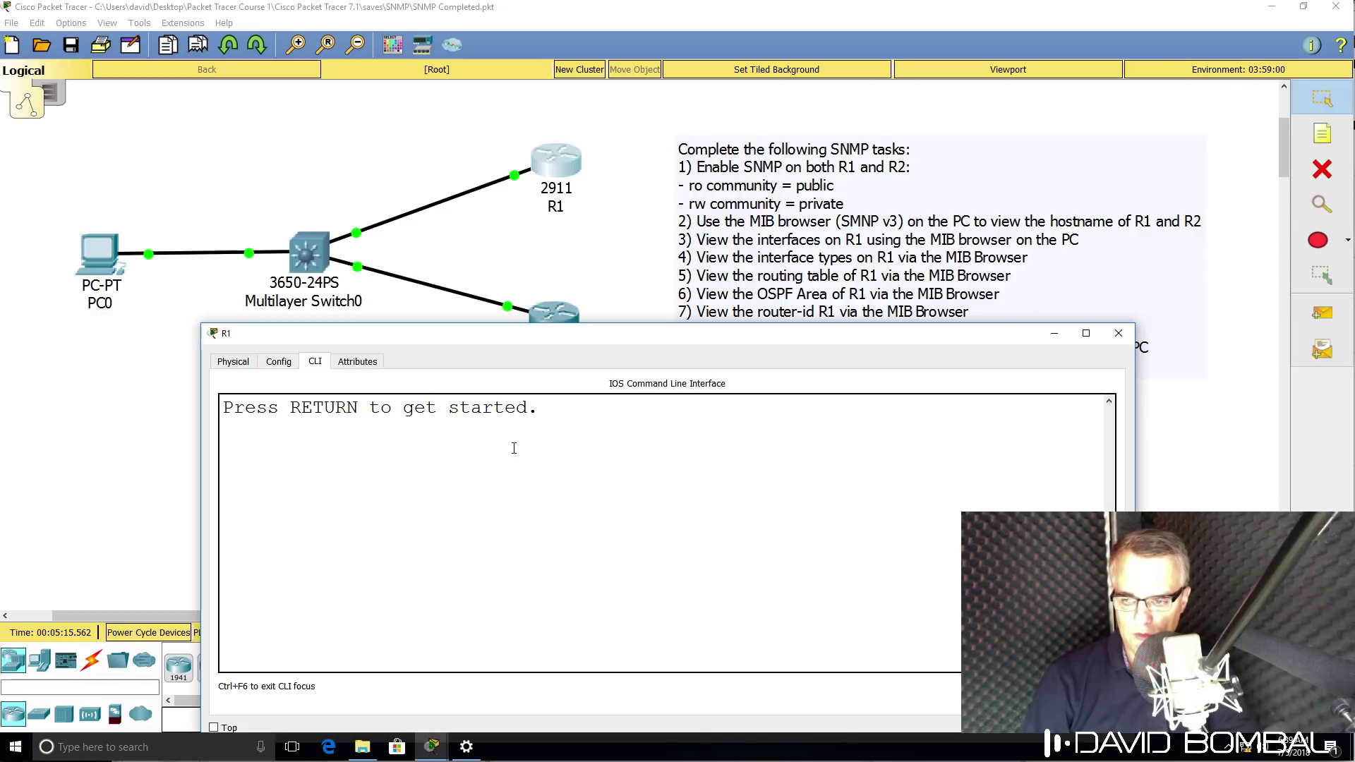
key("Return")
type("en")
key("Return")
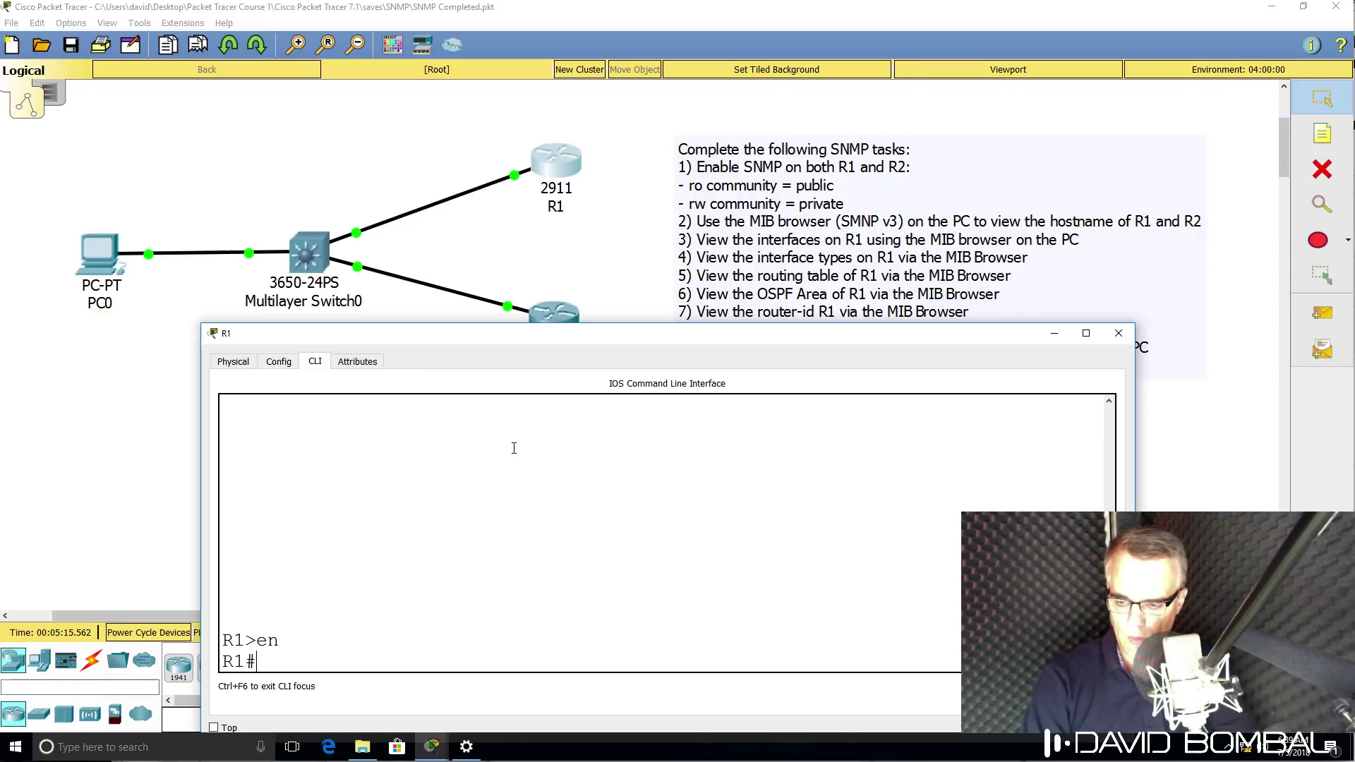
type("conf t")
key("Return")
Add the SNMP community 'public' as read-only on R1.
type("snm")
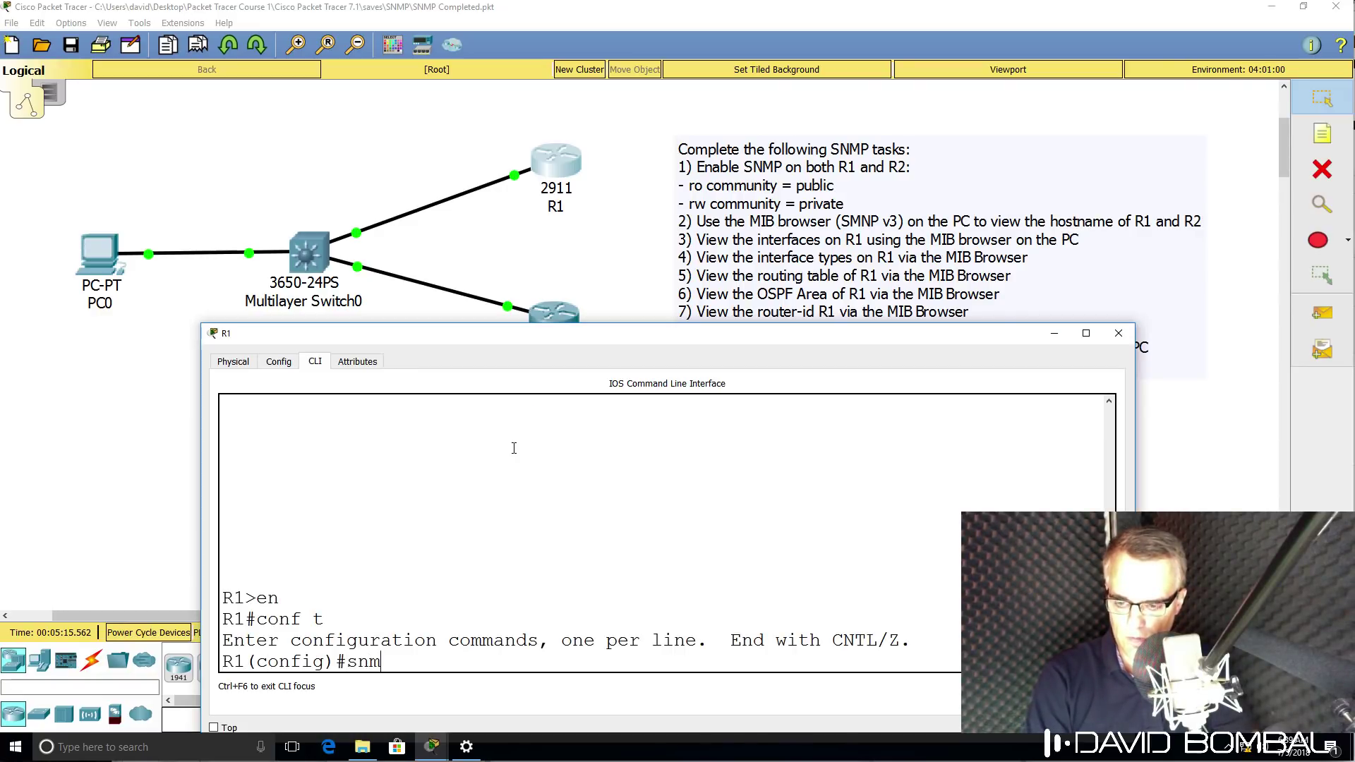
type("p")
key("Tab")
type("?")
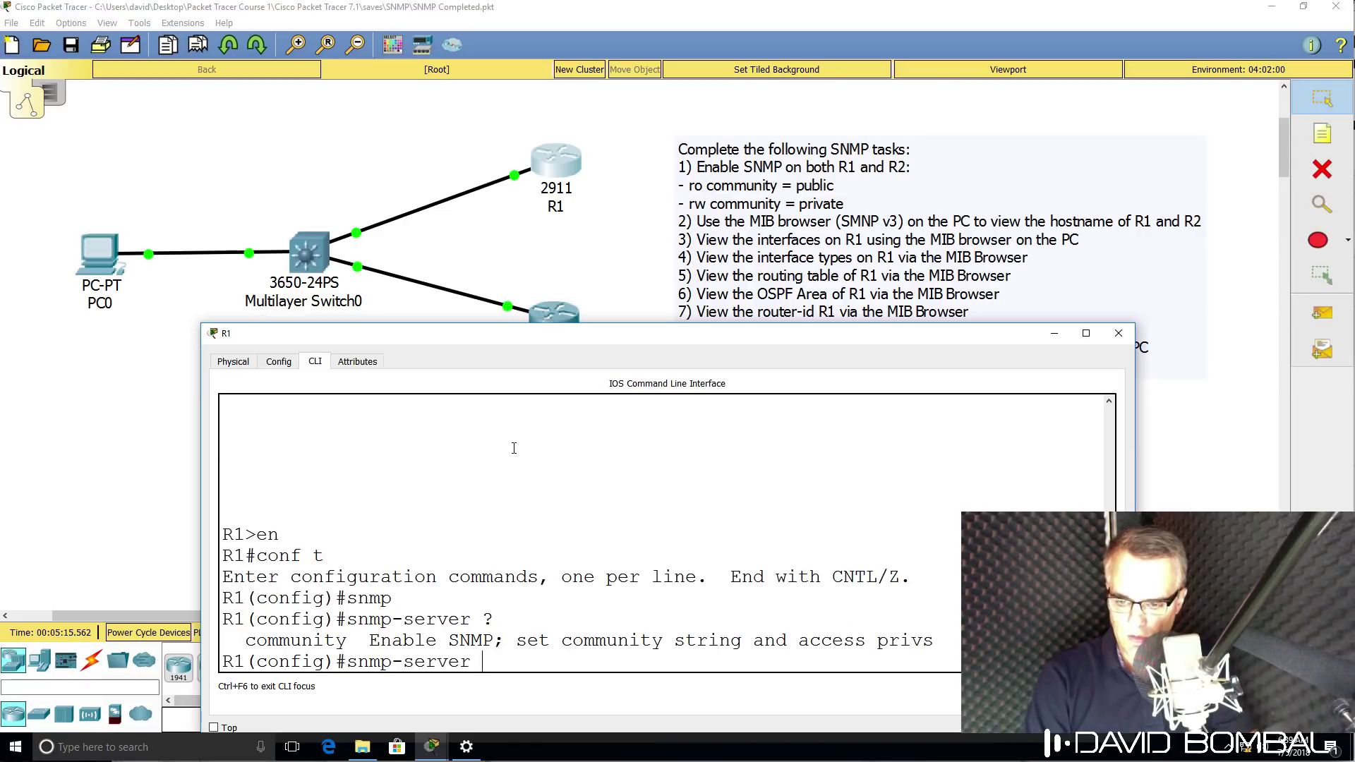
type("com")
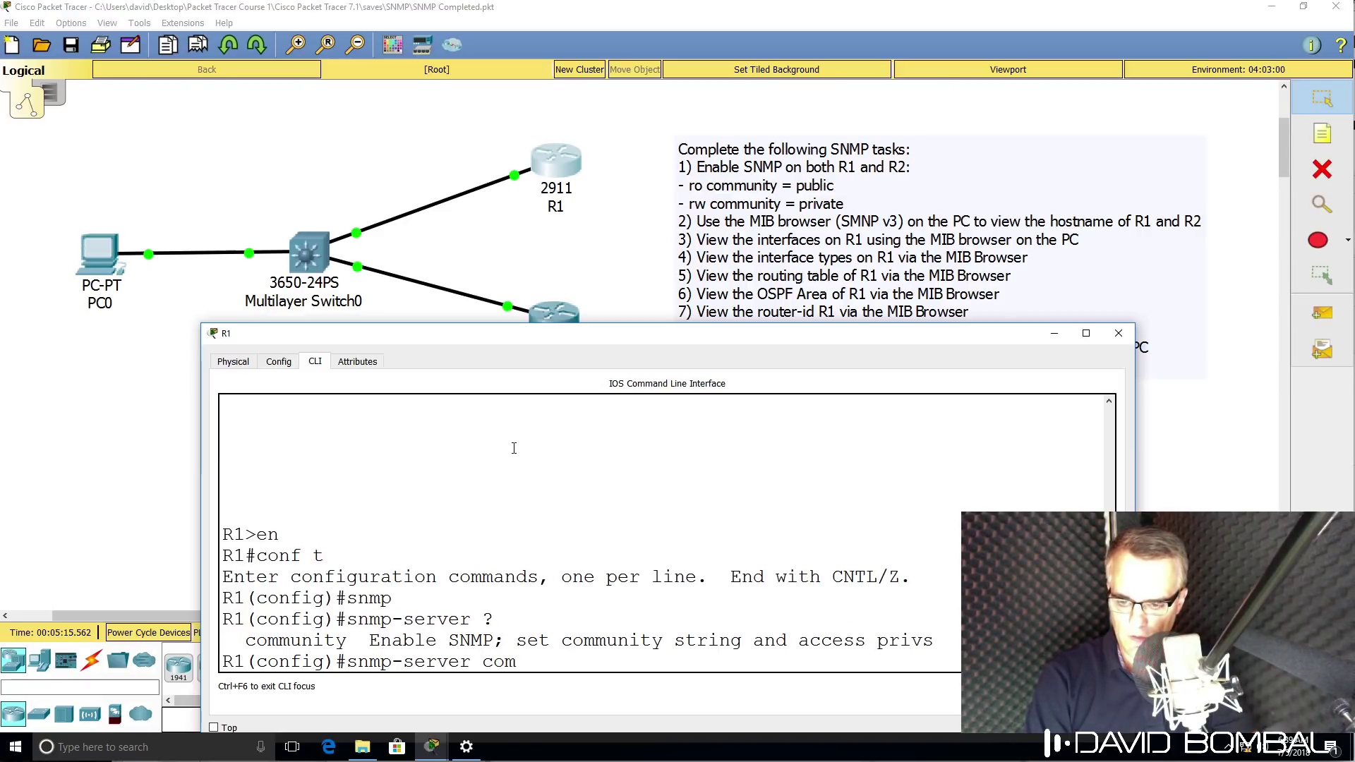
key("Tab")
type("?")
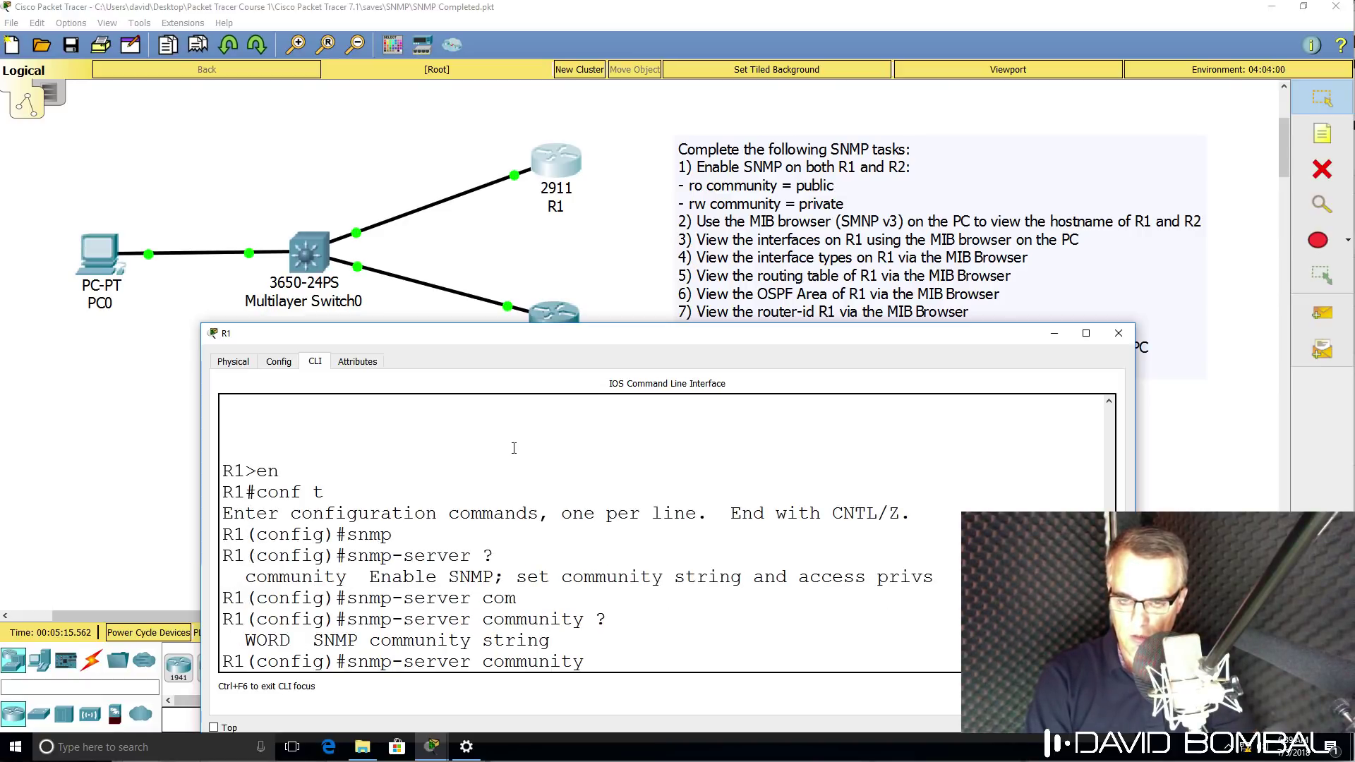
type("publ")
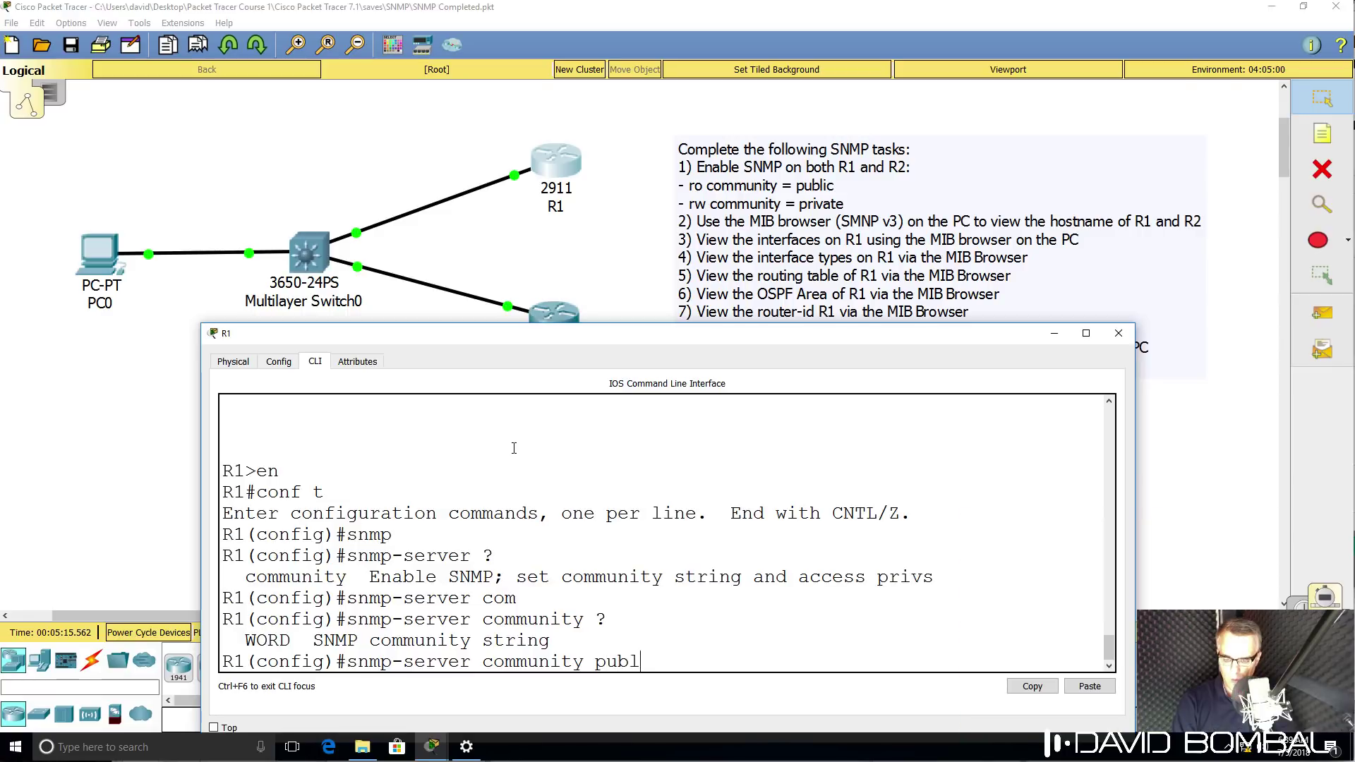
type("uc ?")
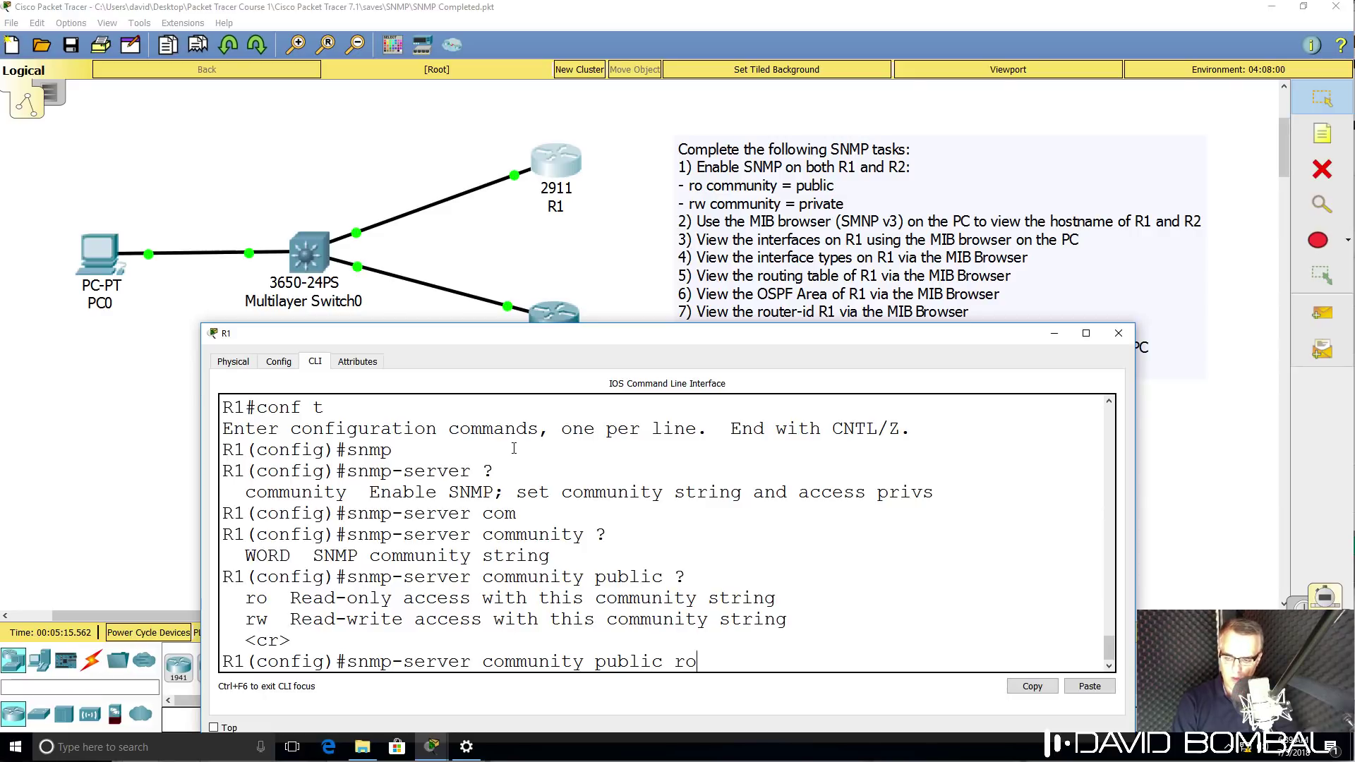
key("Return")
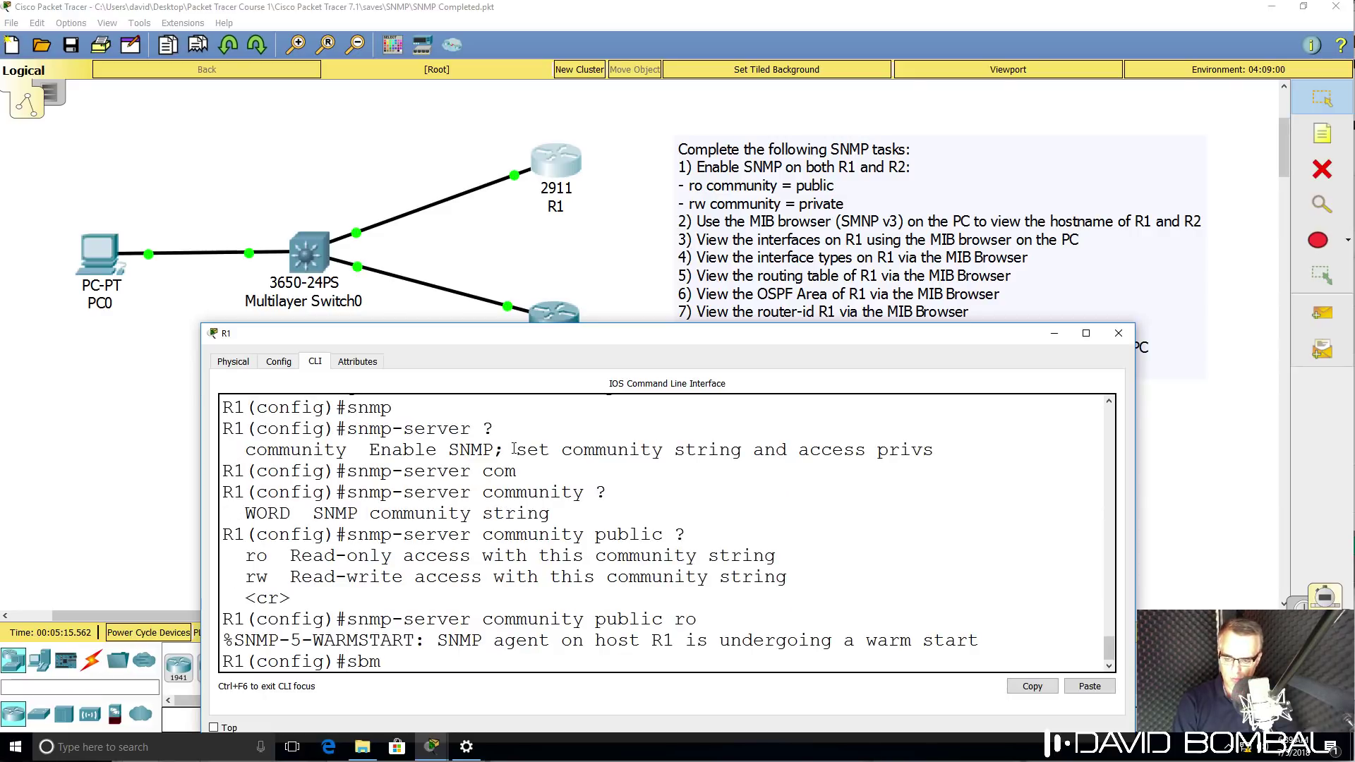
type("sbm")
key("BackSpace")
key("BackSpace")
type("nmp")
key("Tab")
type("?")
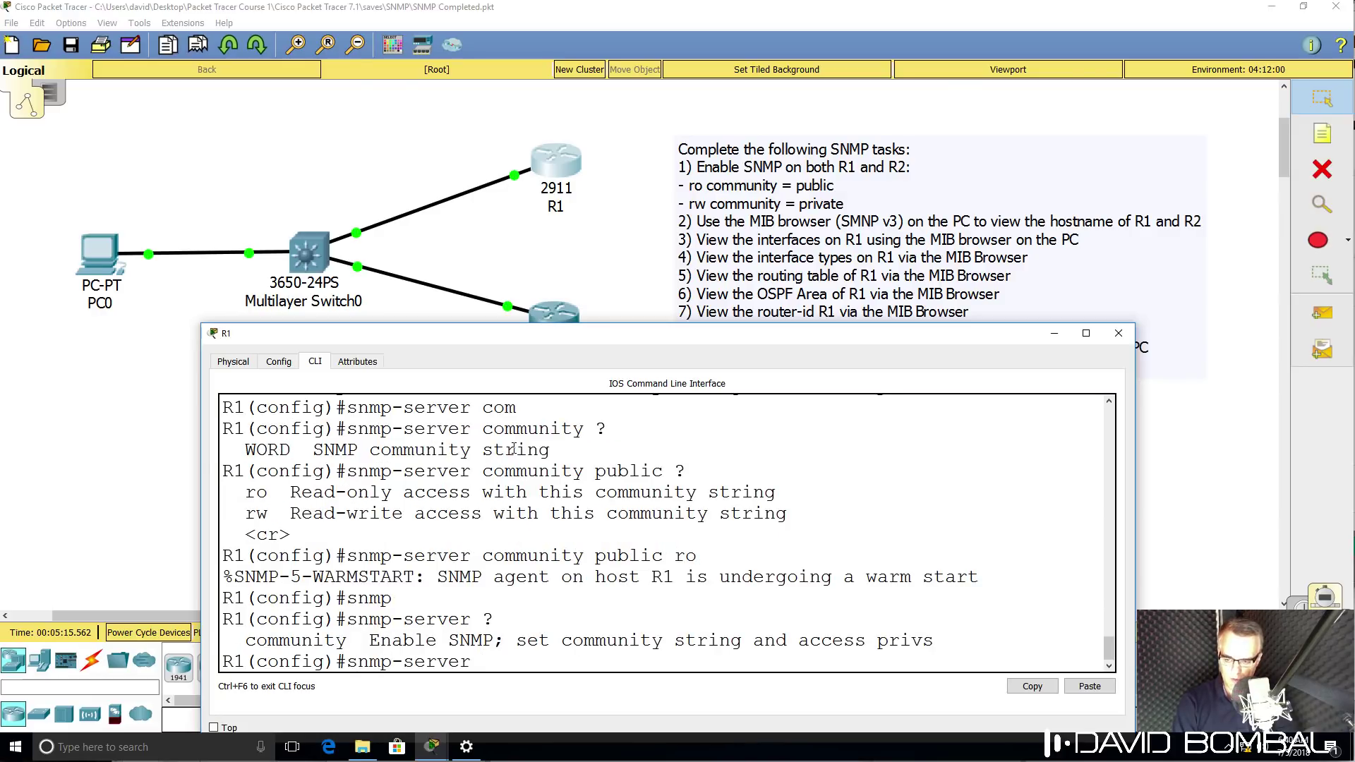
type("com")
key("Tab")
type("?")
type("pr")
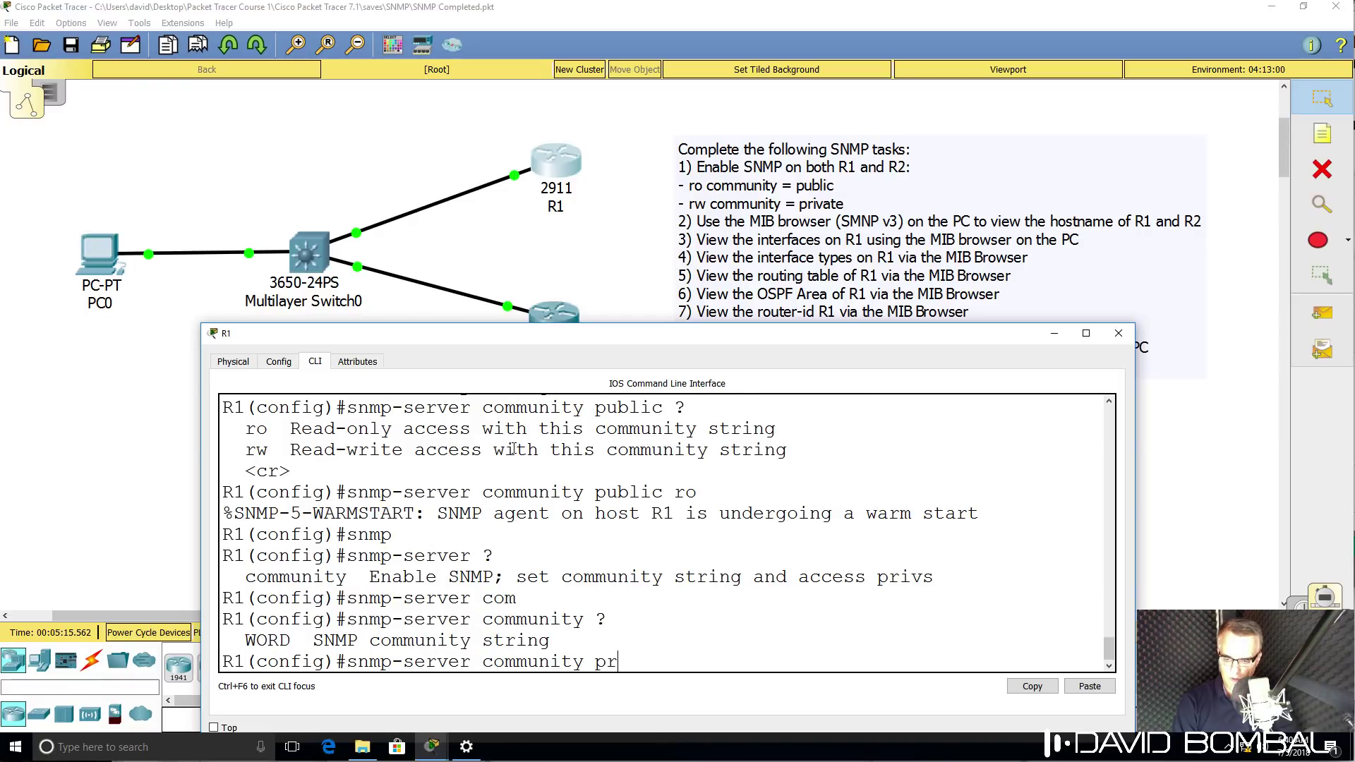
type("i")
key("Tab")
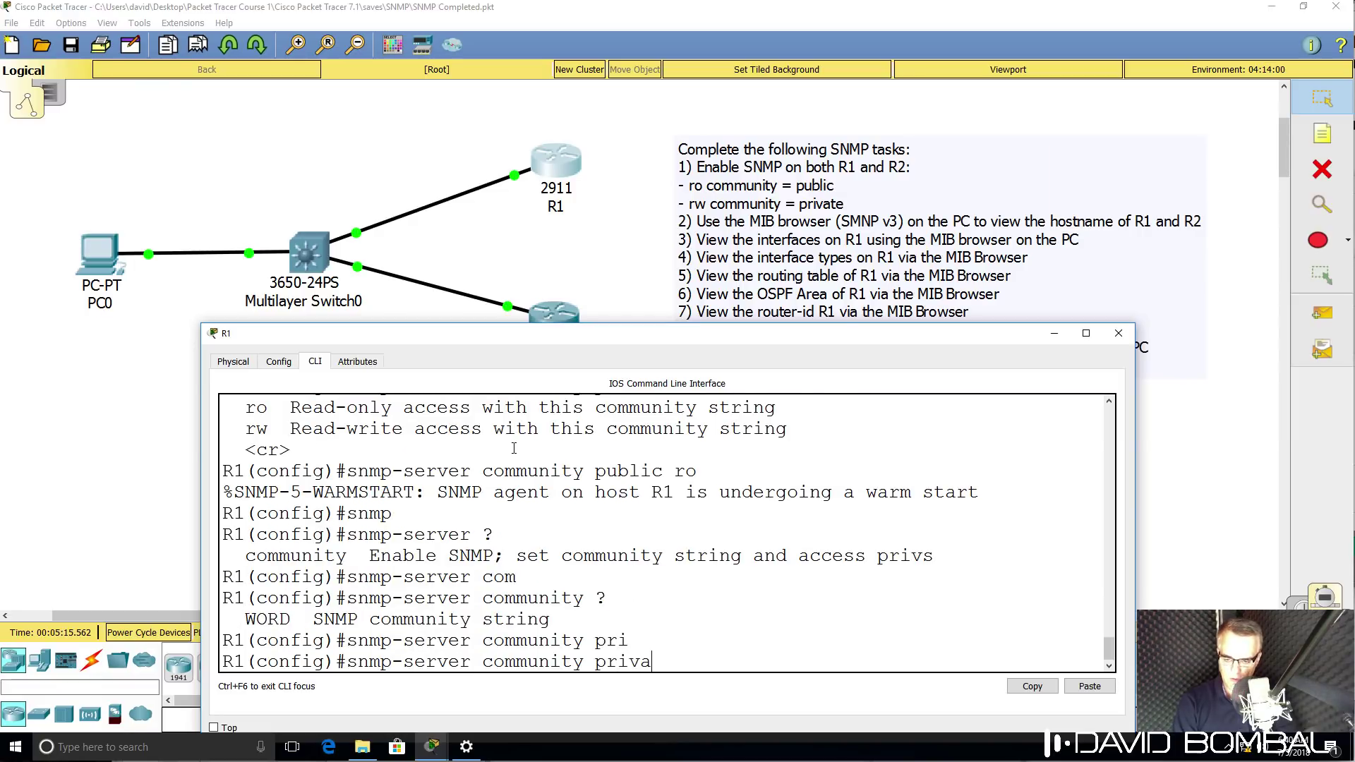
type("vate ?")
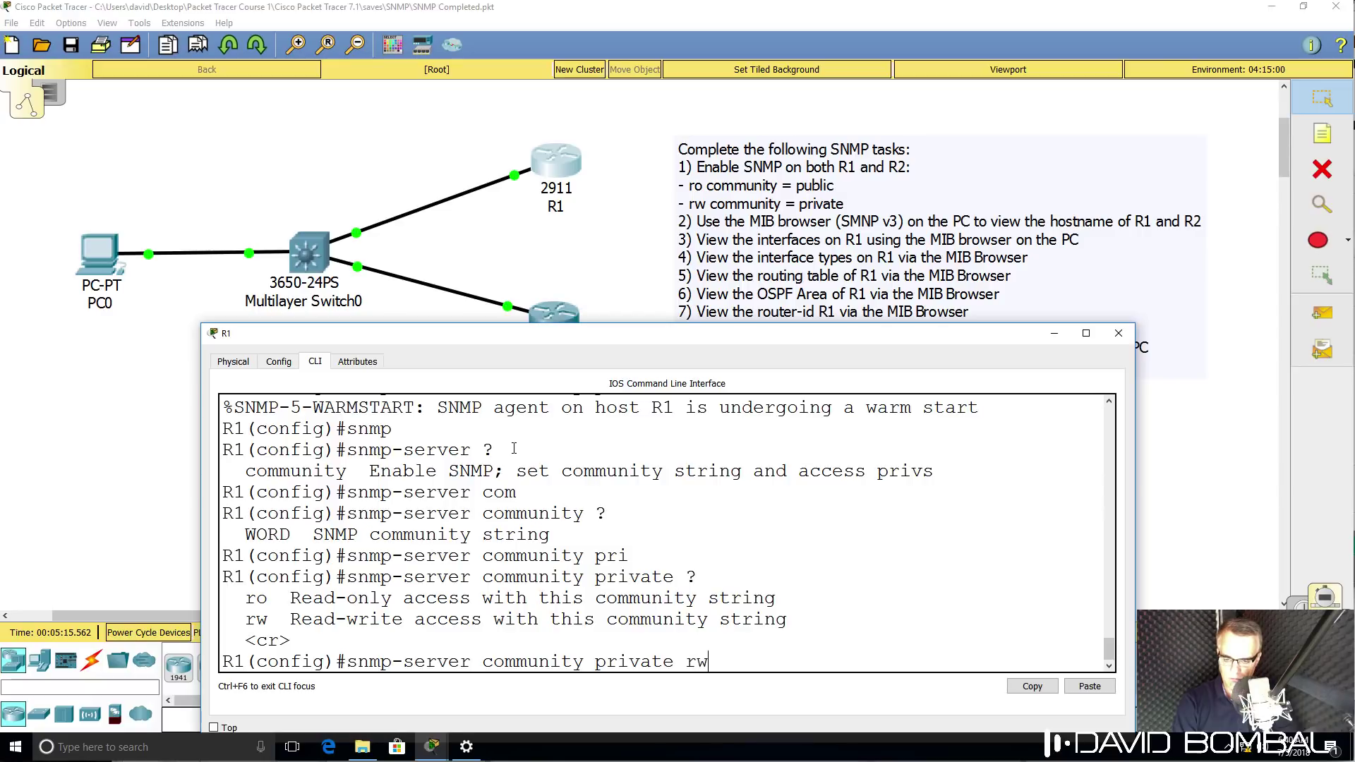
type("rw")
key("Return")
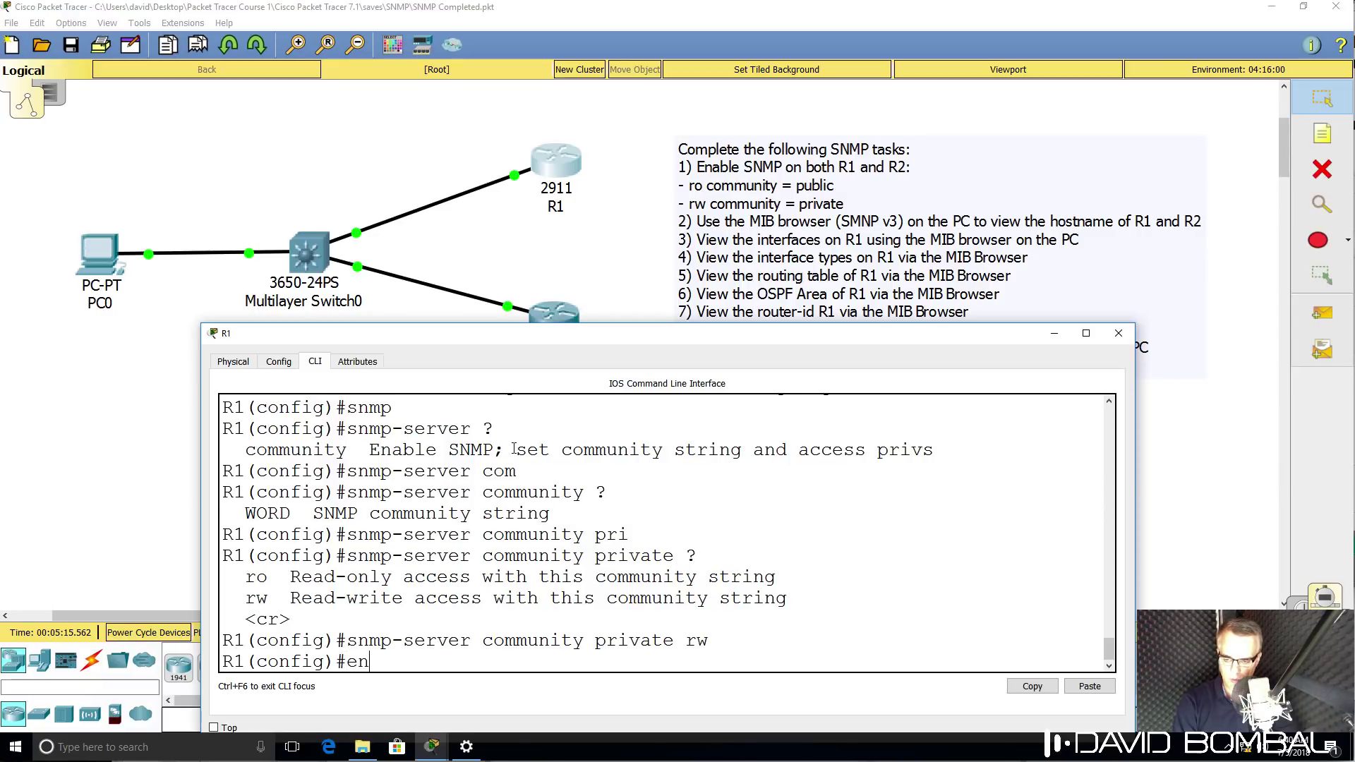
Leave configuration mode with end and run sh run on R1.
type("end")
key("Return")
key("Return")
key("Return")
key("Return")
type("s")
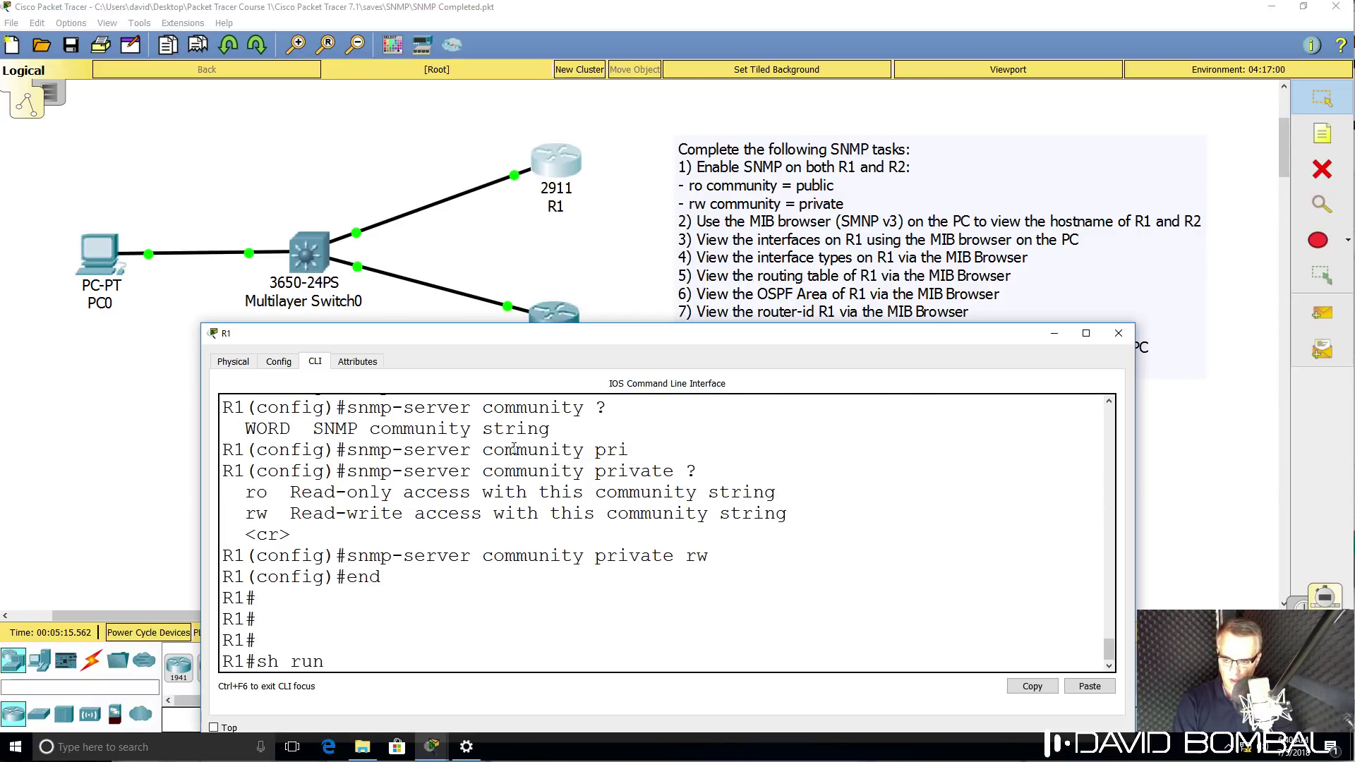
type("h run")
key("Return")
Page R1's running config to the two snmp-server community lines, then open R2's CLI.
key("space")
key("space")
key("space")
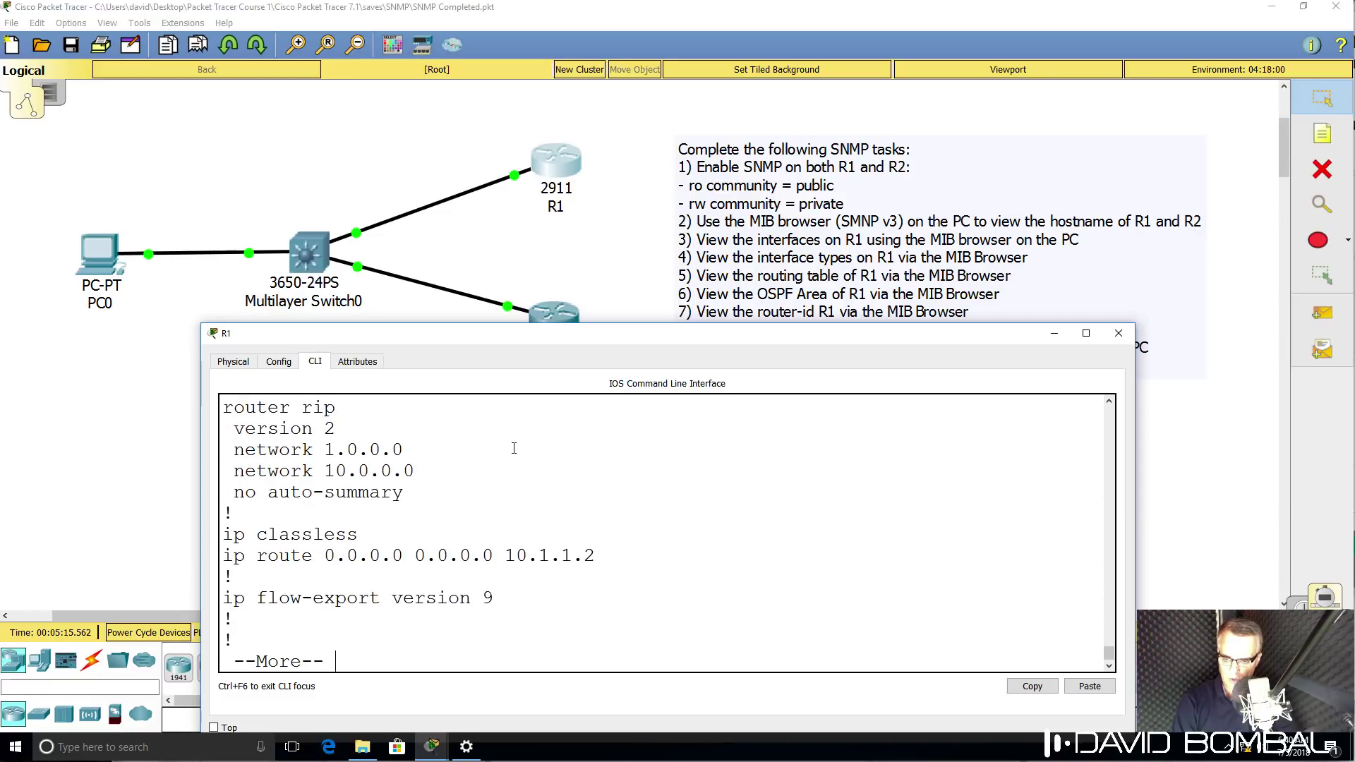
key("space")
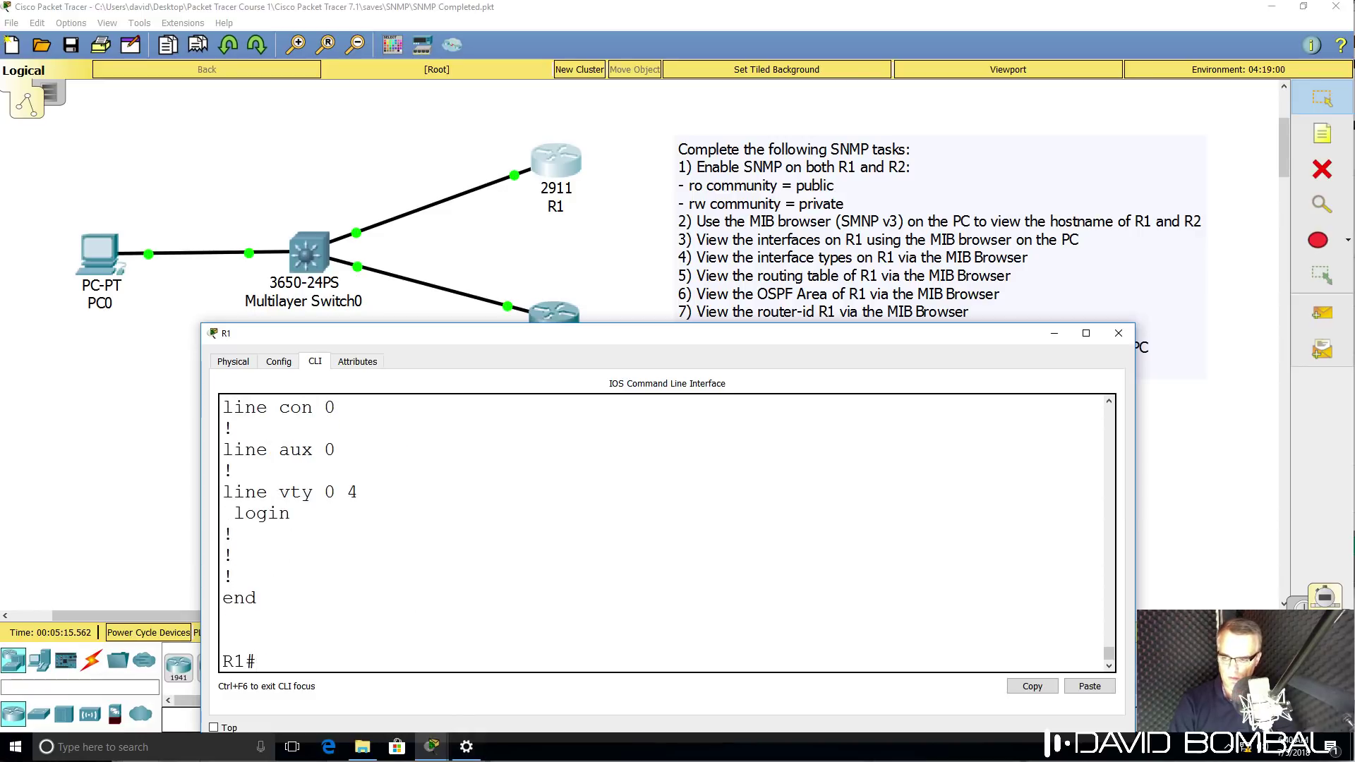
scroll(515, 542, "up", 3)
left_click_drag(612, 568, 204, 537)
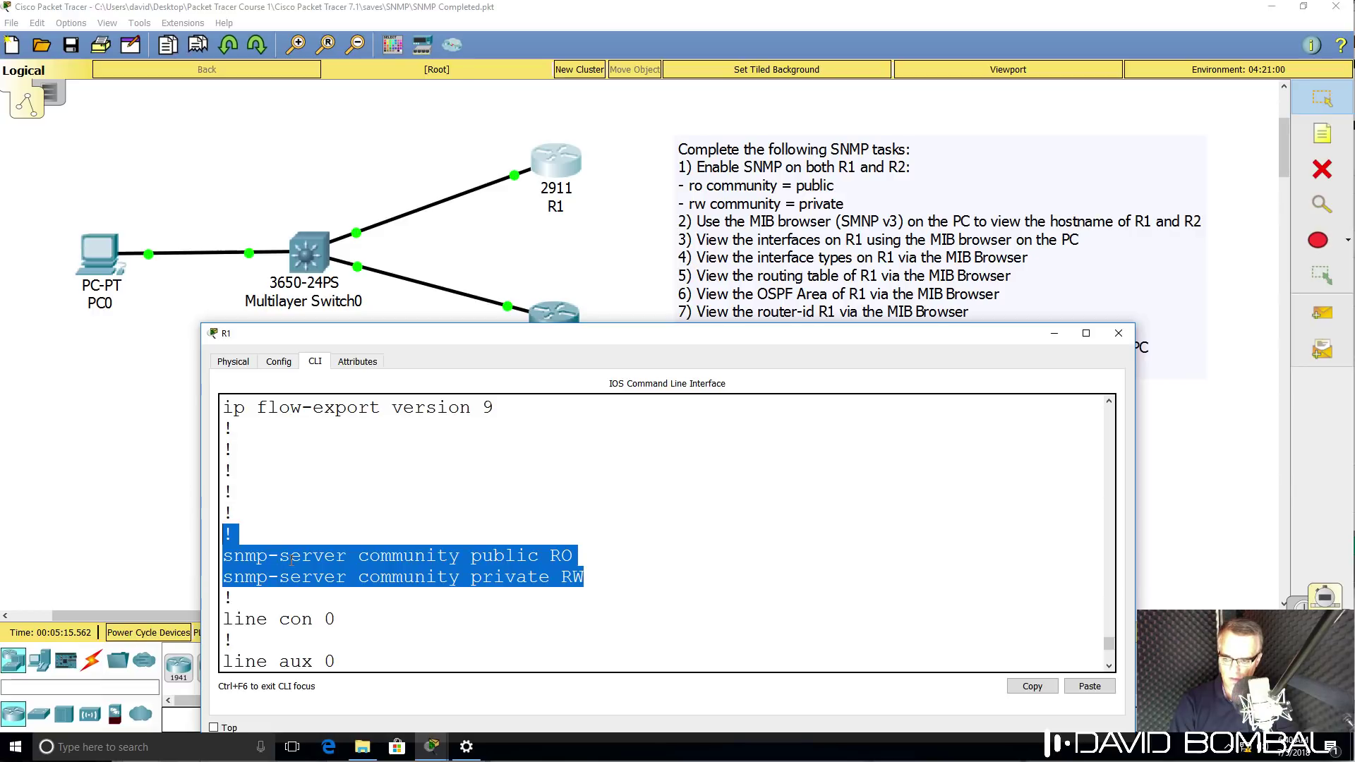
left_click(567, 311)
left_click(577, 183)
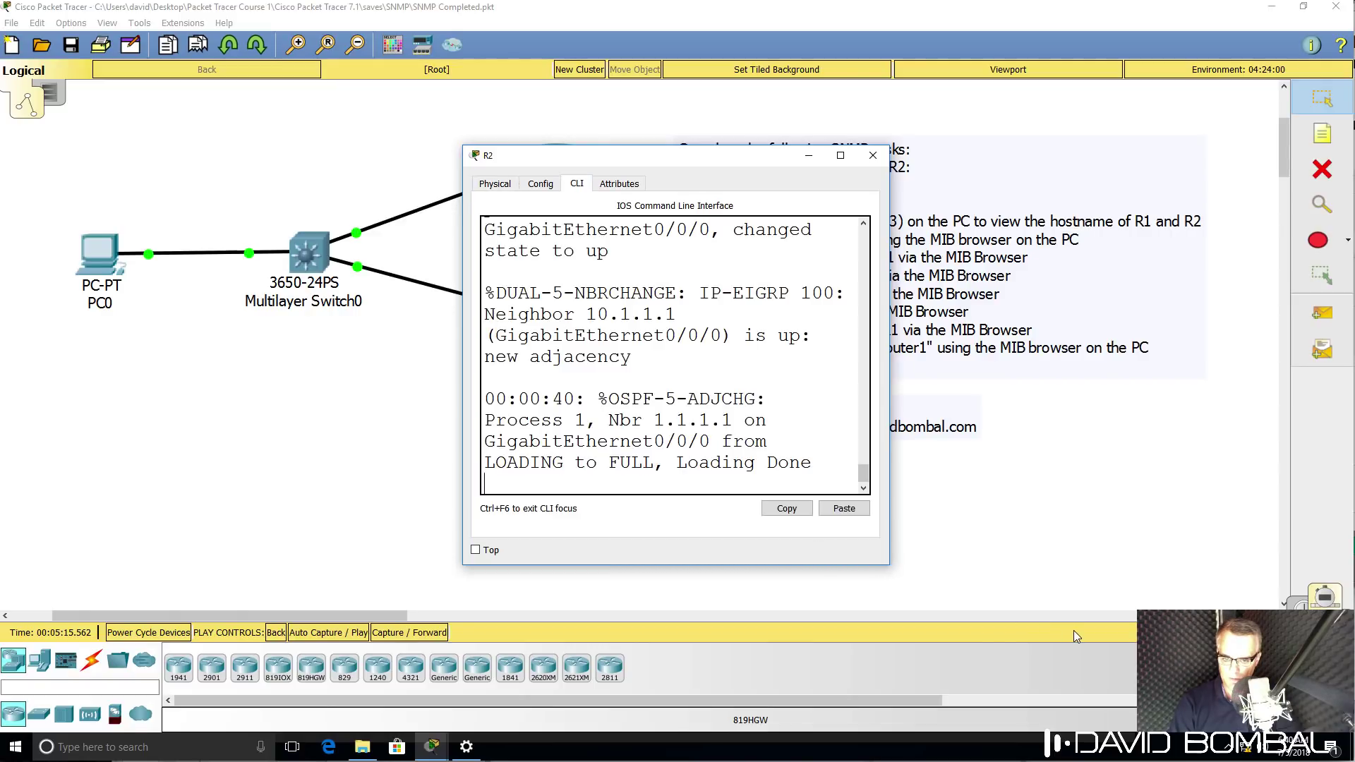
Enlarge and reposition R2's CLI window, then enter global configuration mode.
left_click_drag(888, 443, 1339, 444)
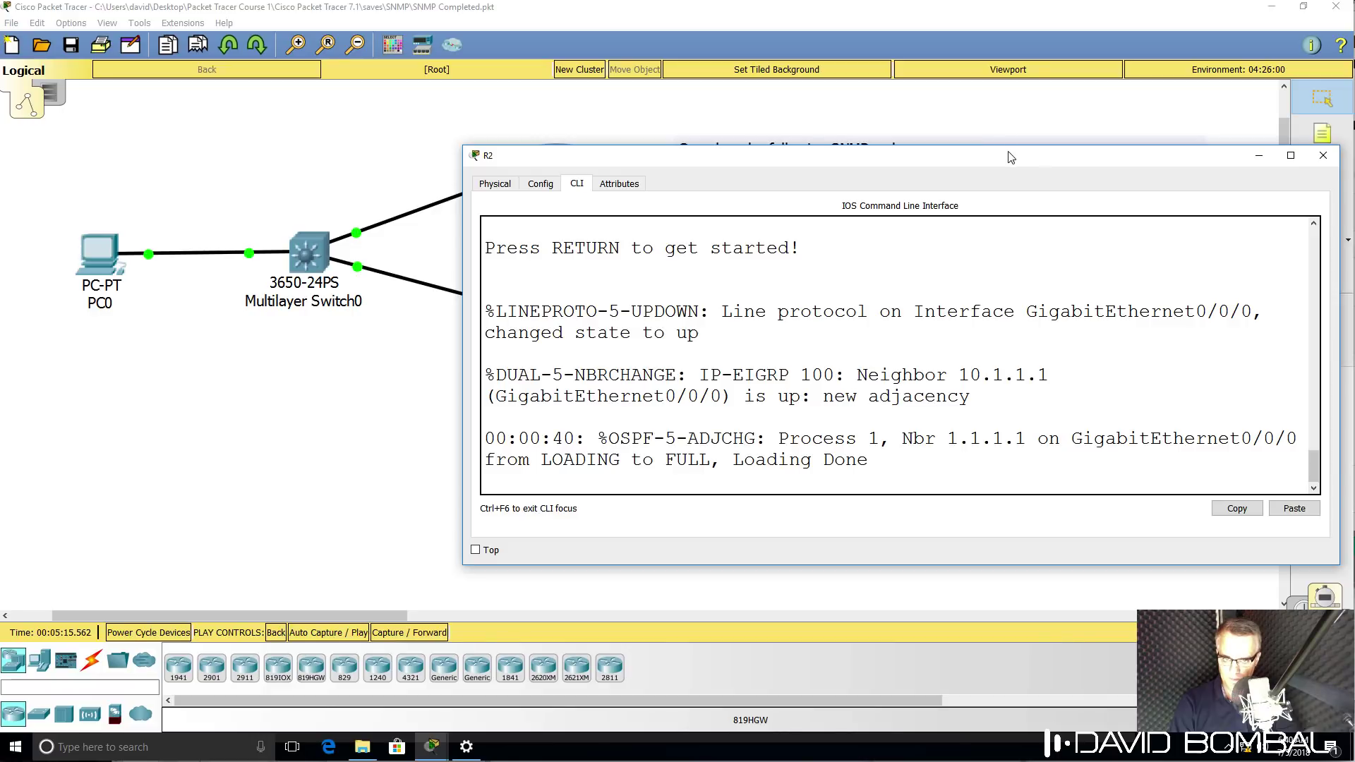
left_click_drag(1011, 156, 953, 360)
key("Return")
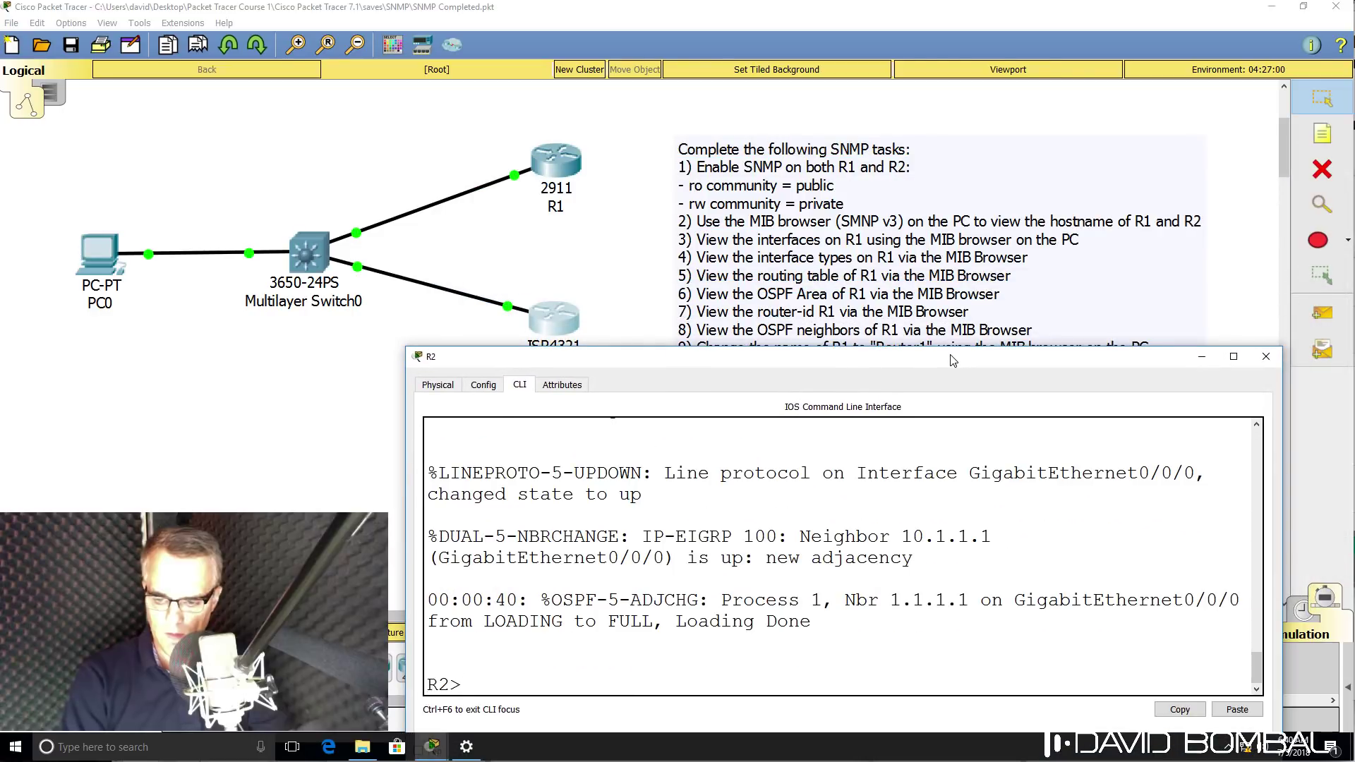
type("en")
key("Return")
type("conf t")
key("Return")
Add the SNMP community 'public' as read-only on R2.
type("sn")
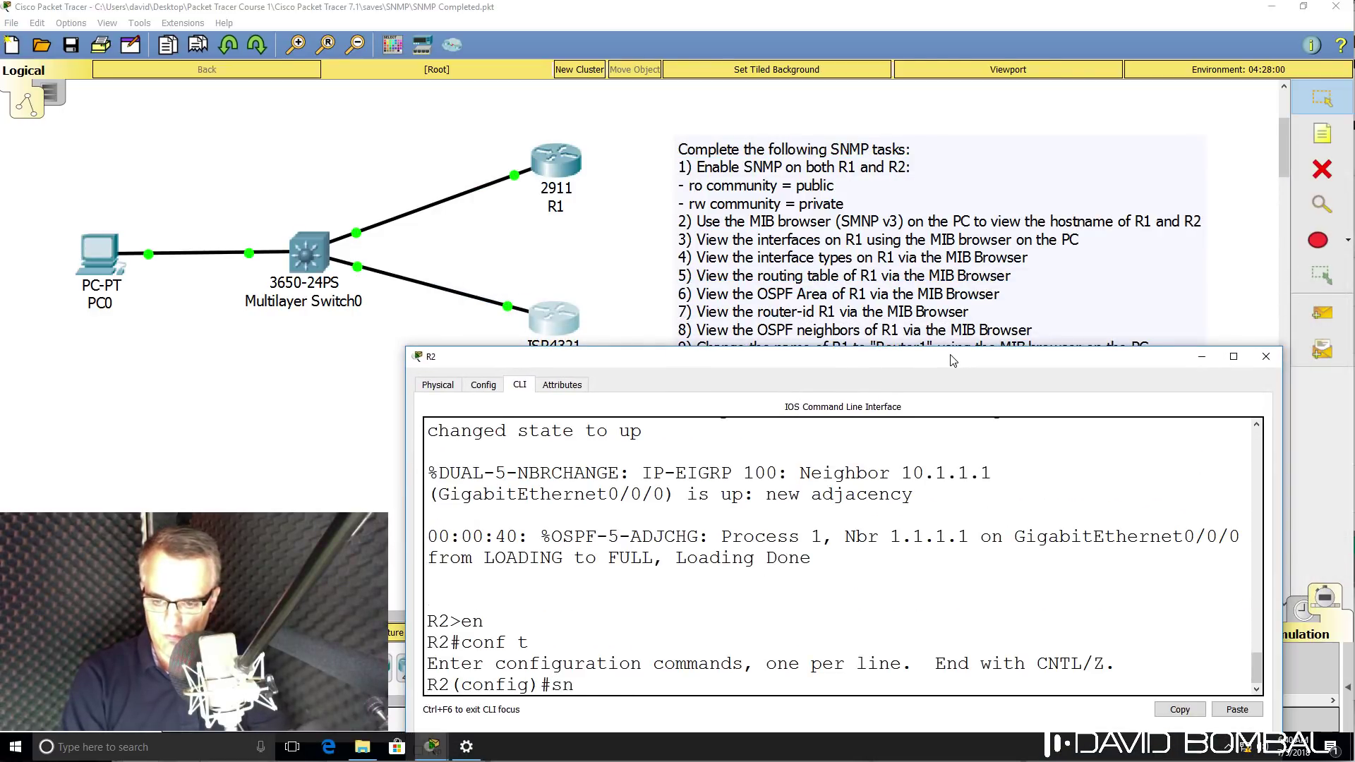
type("mp")
key("Tab")
type("?")
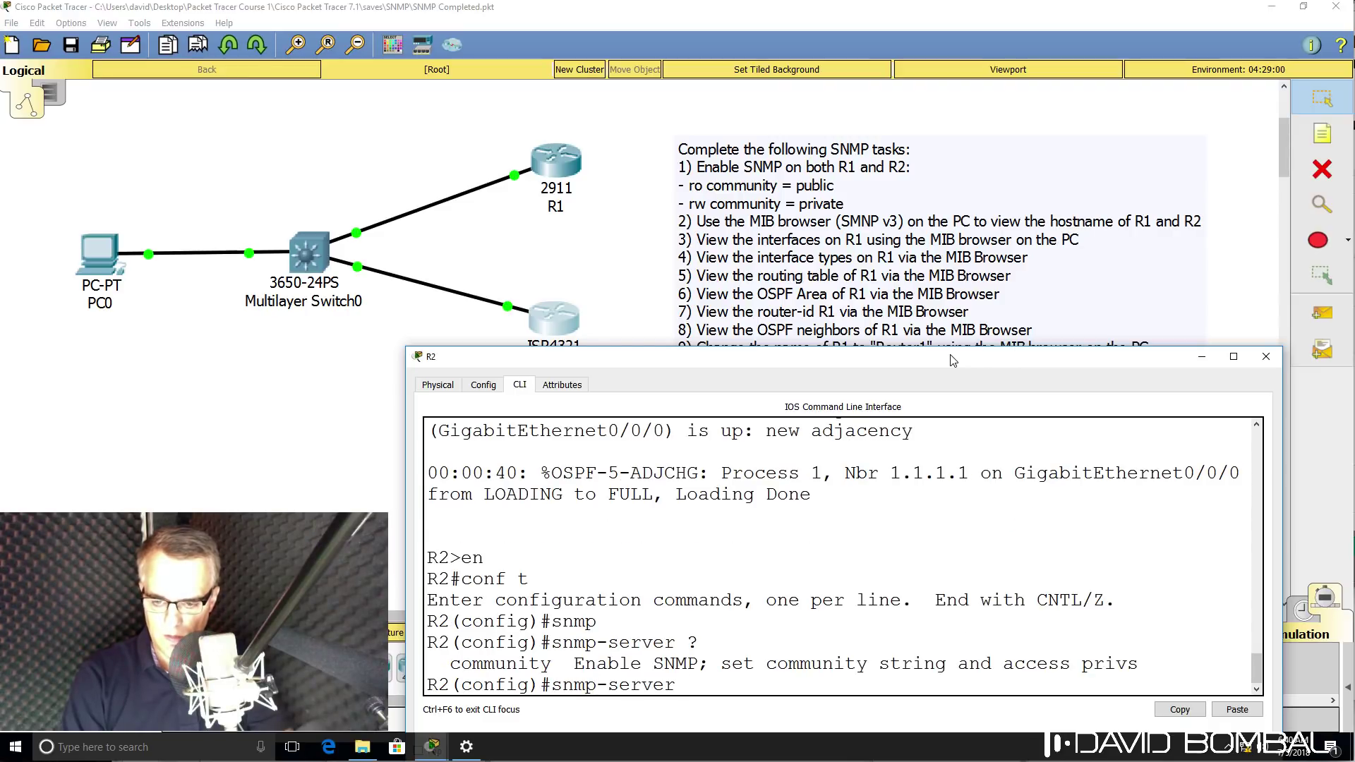
type("com")
key("Tab")
type("?publ")
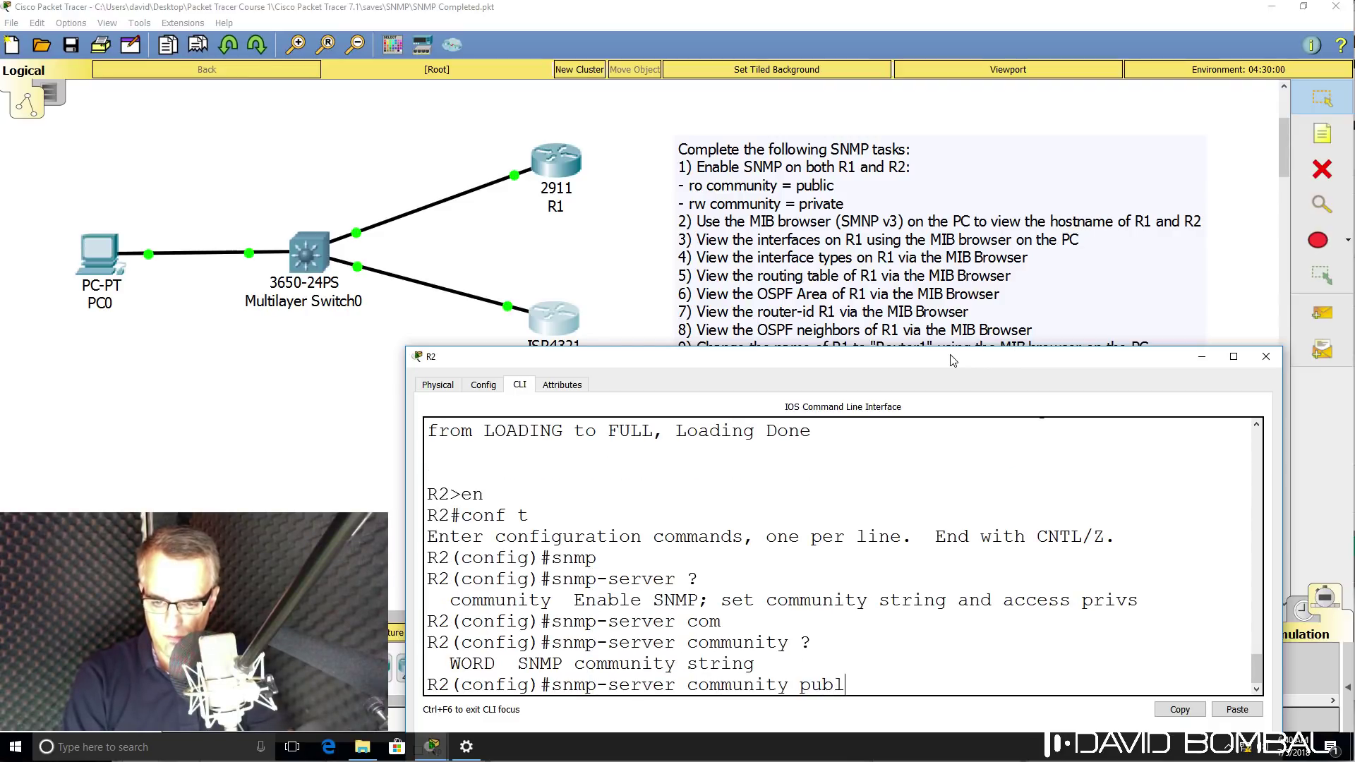
type("ic ")
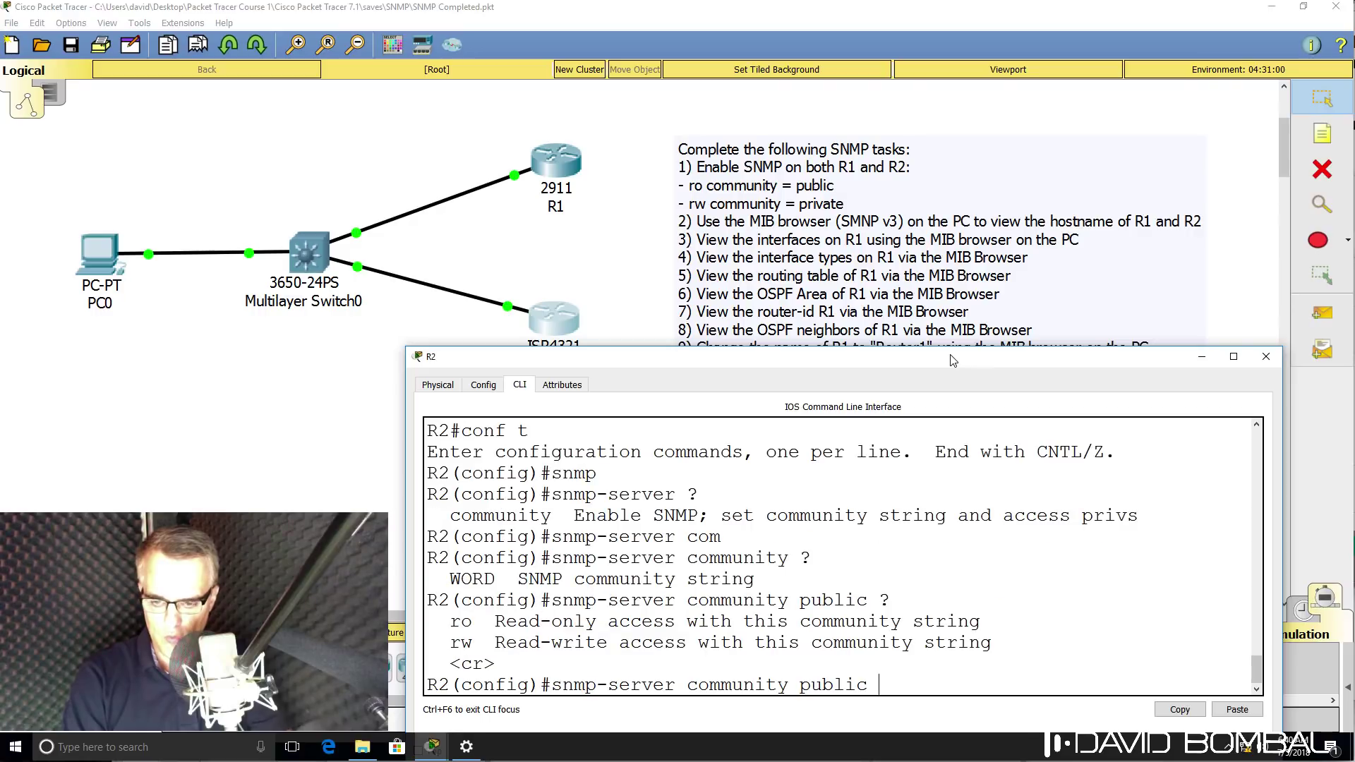
type("?ro")
key("Return")
Add the SNMP community 'private' as read-write on R2.
type("snm")
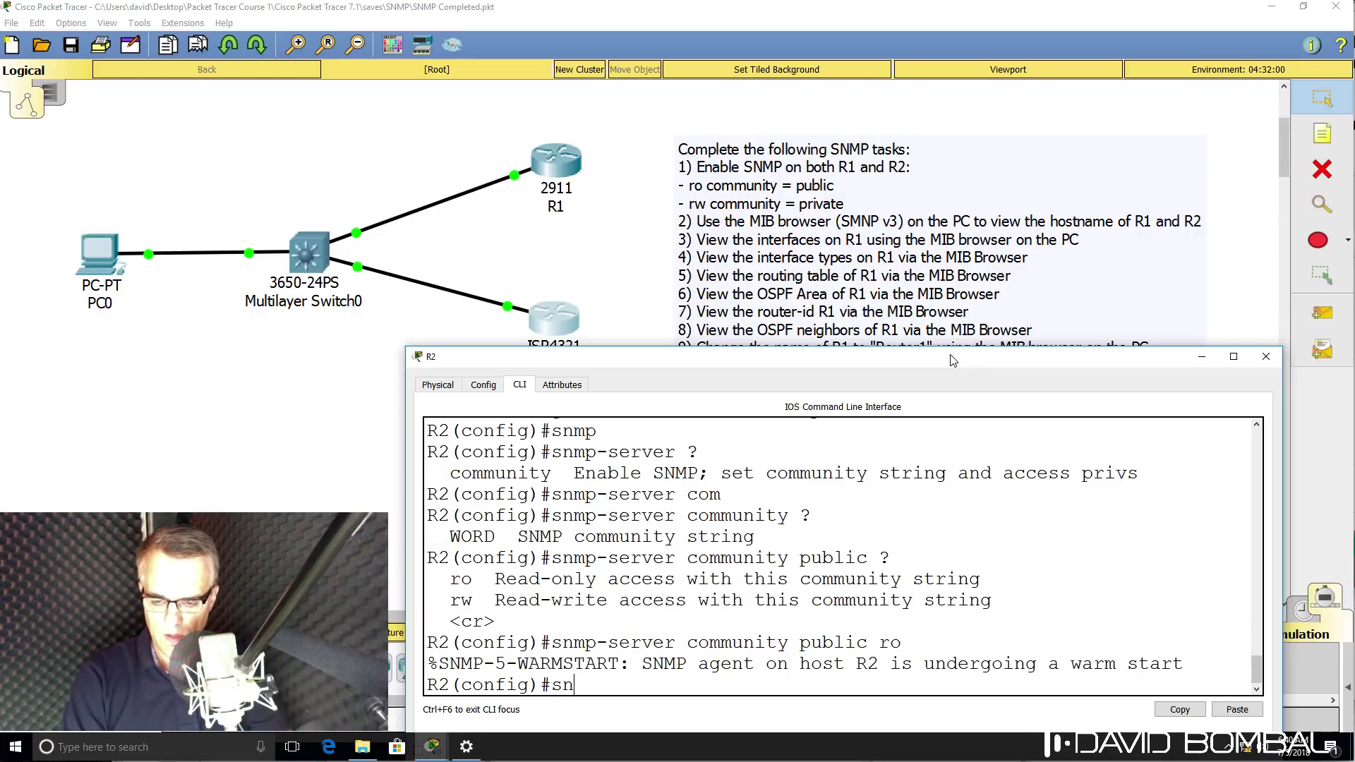
key("Tab")
type("com")
key("Tab")
type("pr")
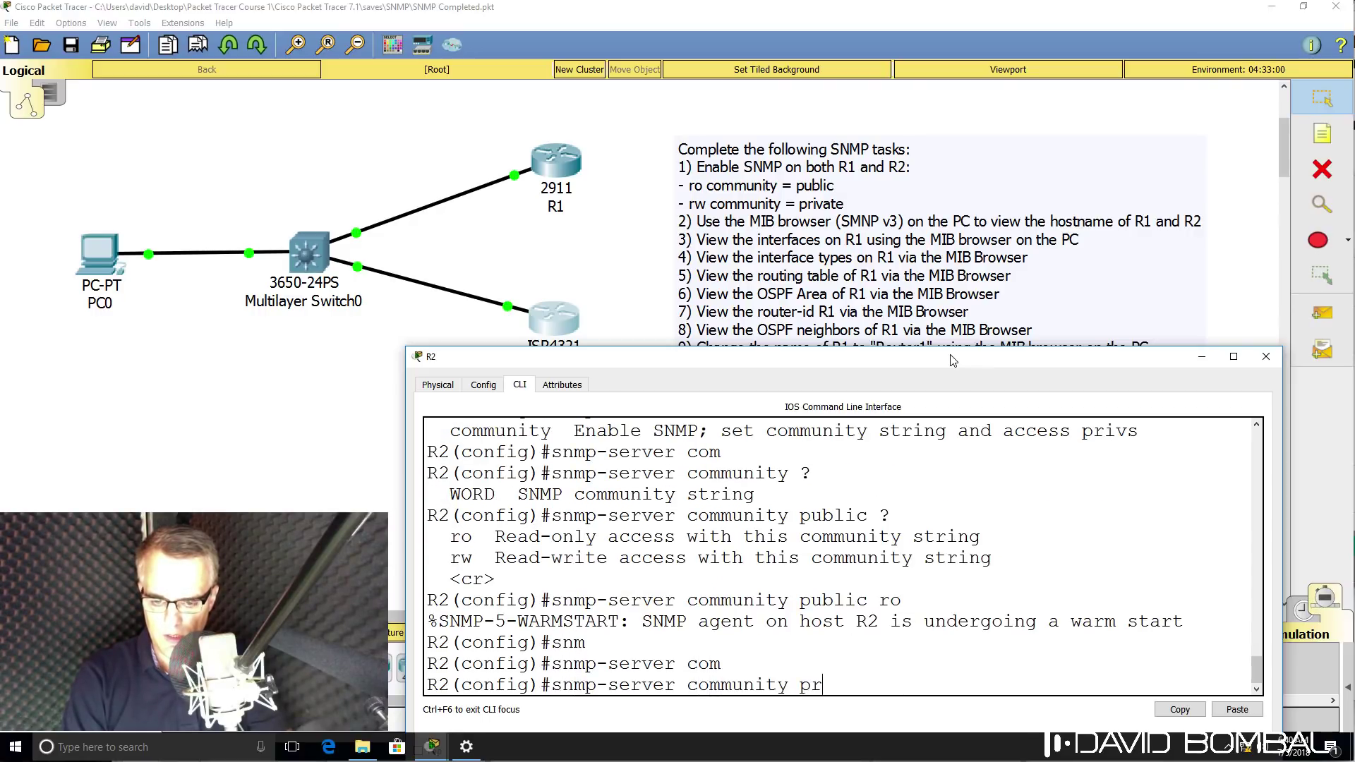
key("Tab")
type("?ivat")
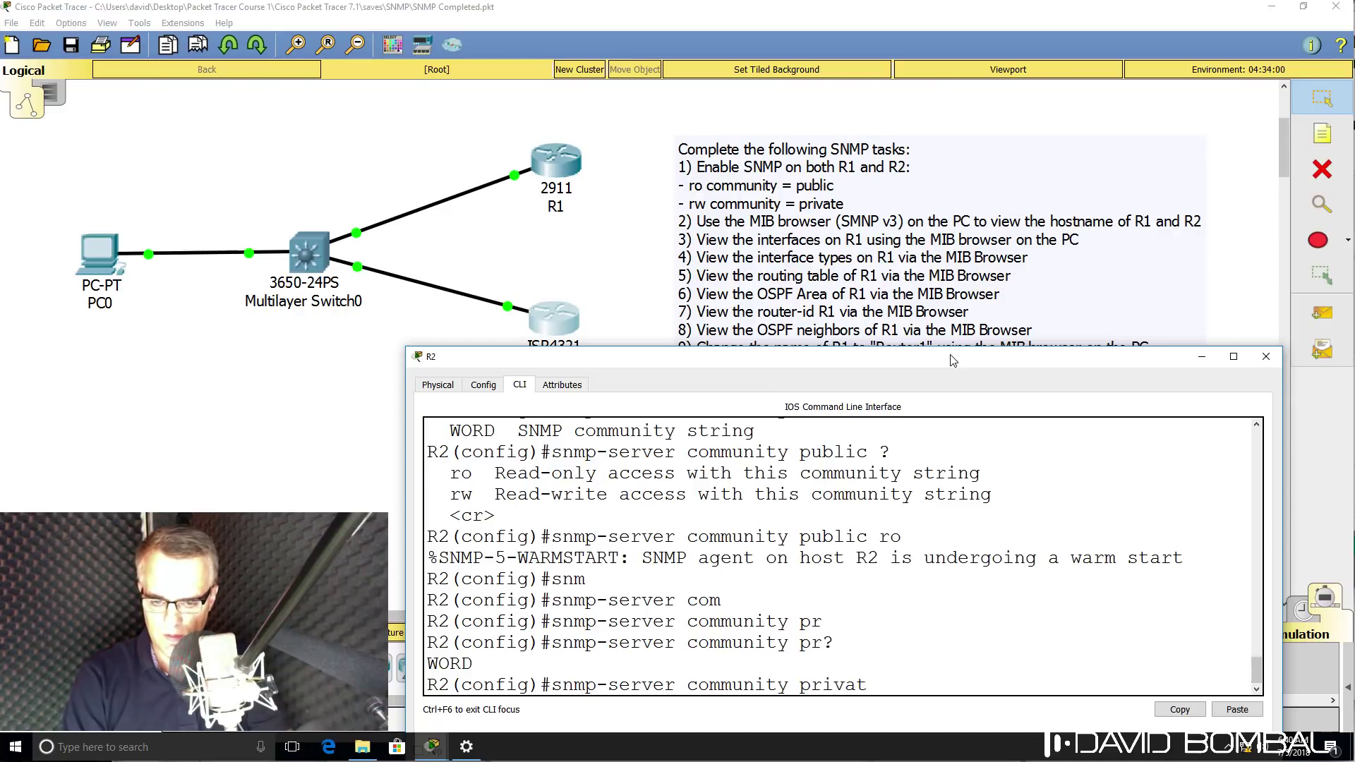
type("e ?rw")
key("Return")
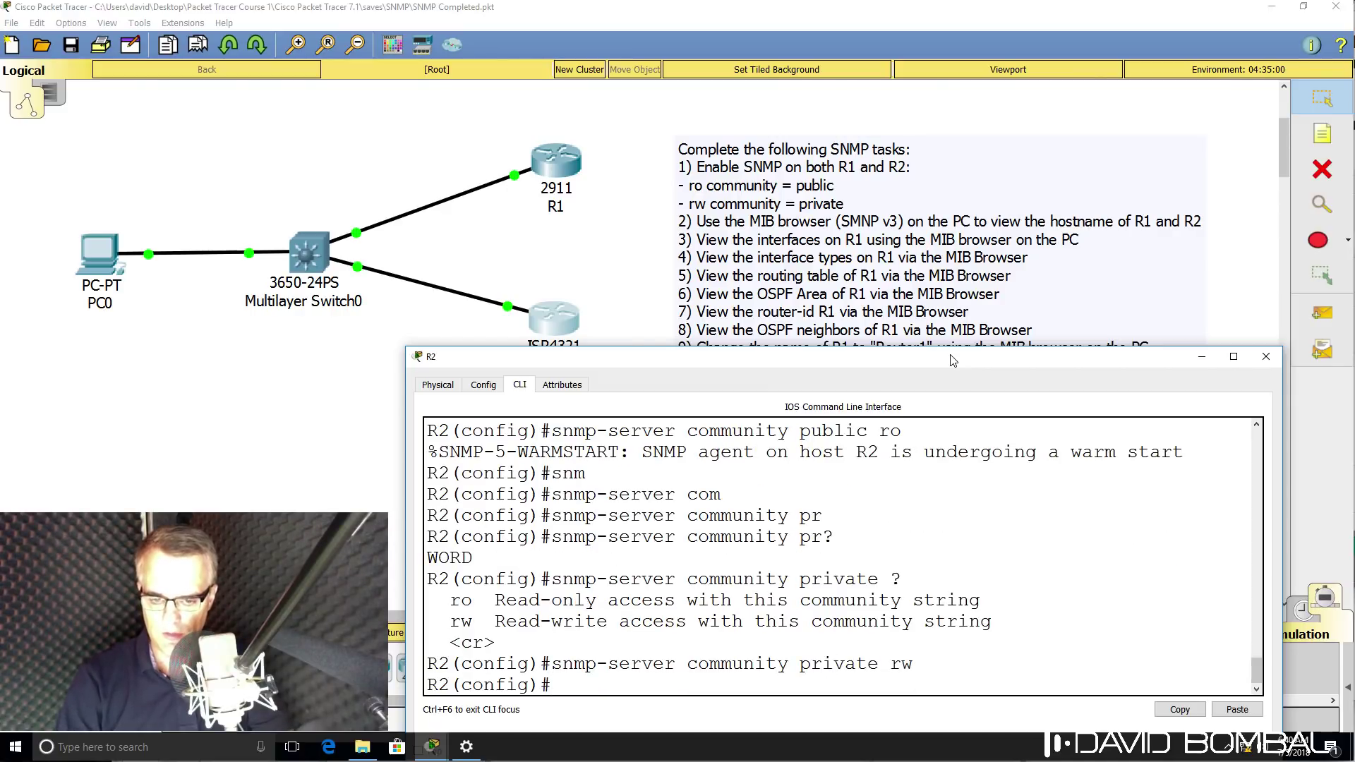
Exit config mode, page sh run to the SNMP lines, and close R2's window.
left_click_drag(953, 361, 854, 334)
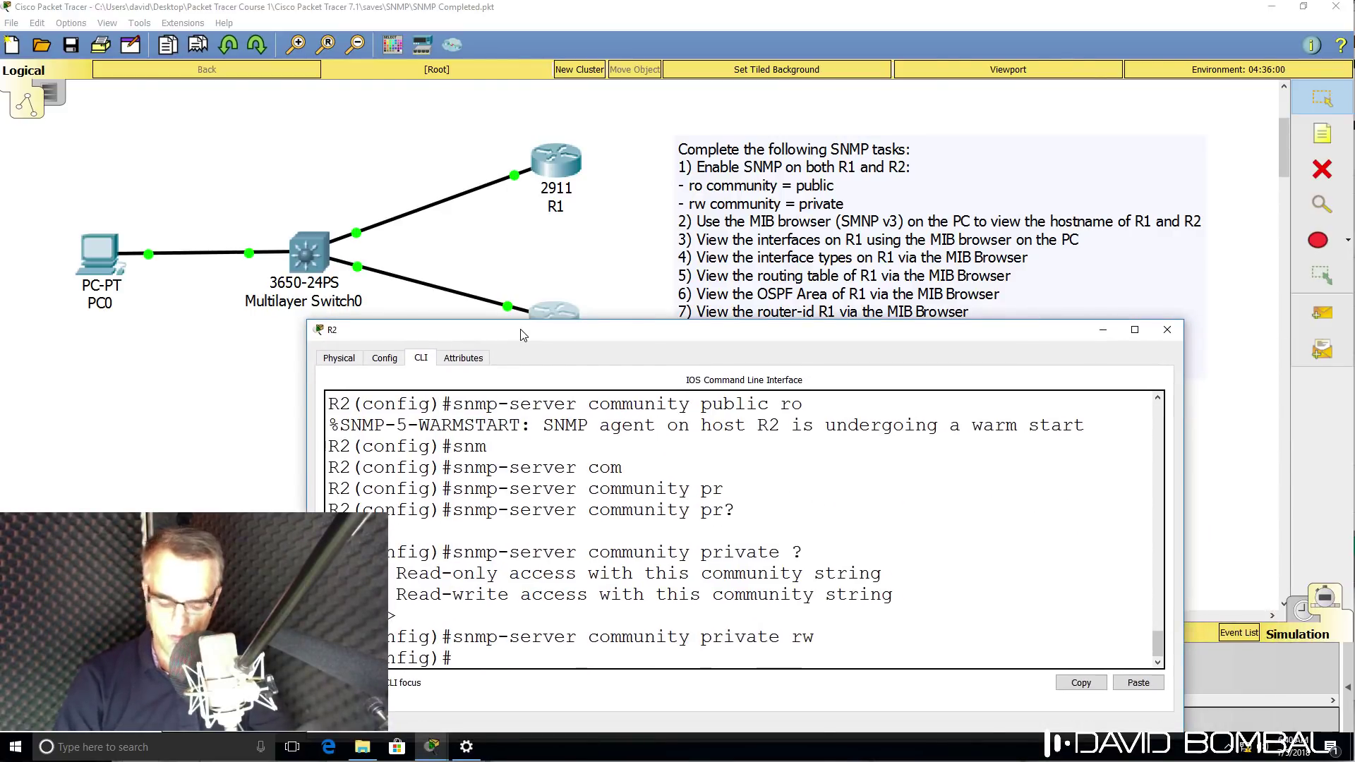
type("end")
key("Return")
type("sh run")
key("Return")
key("space")
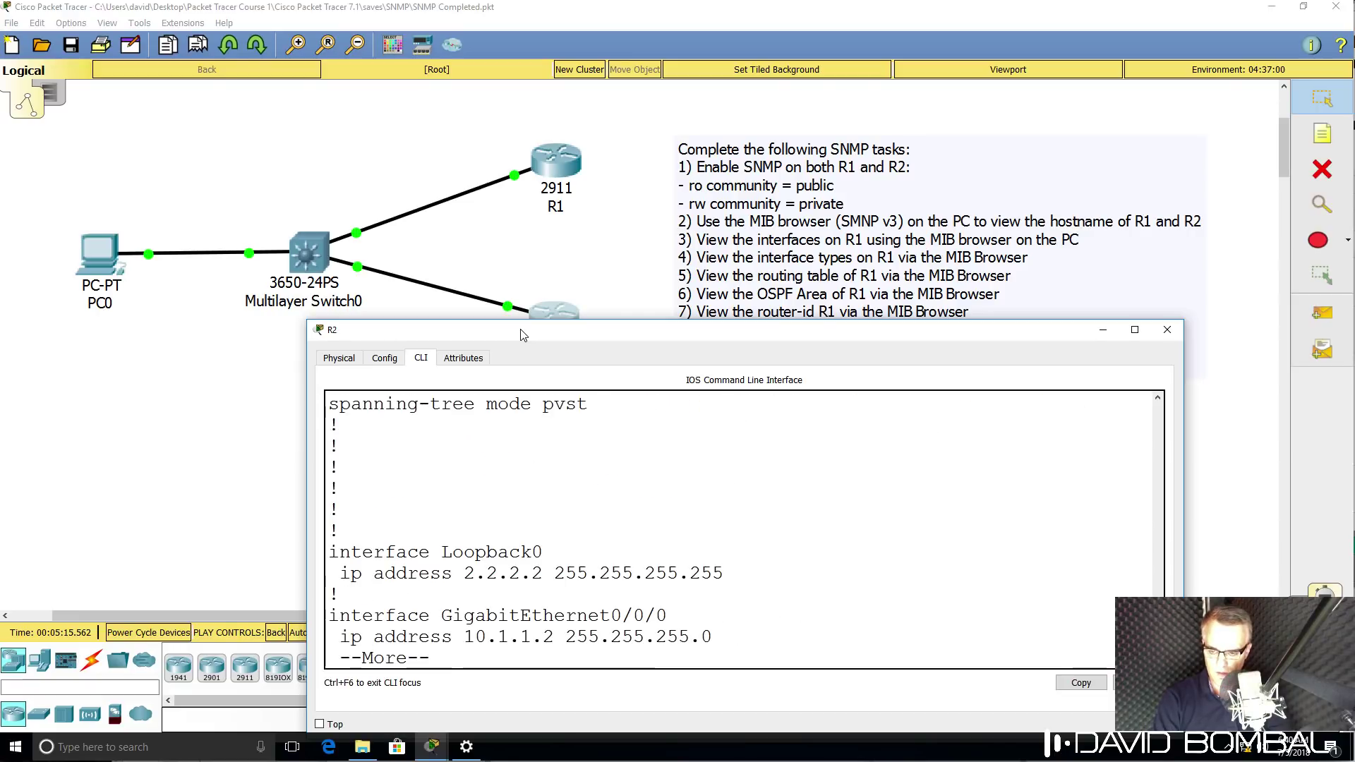
key("space")
key("space")
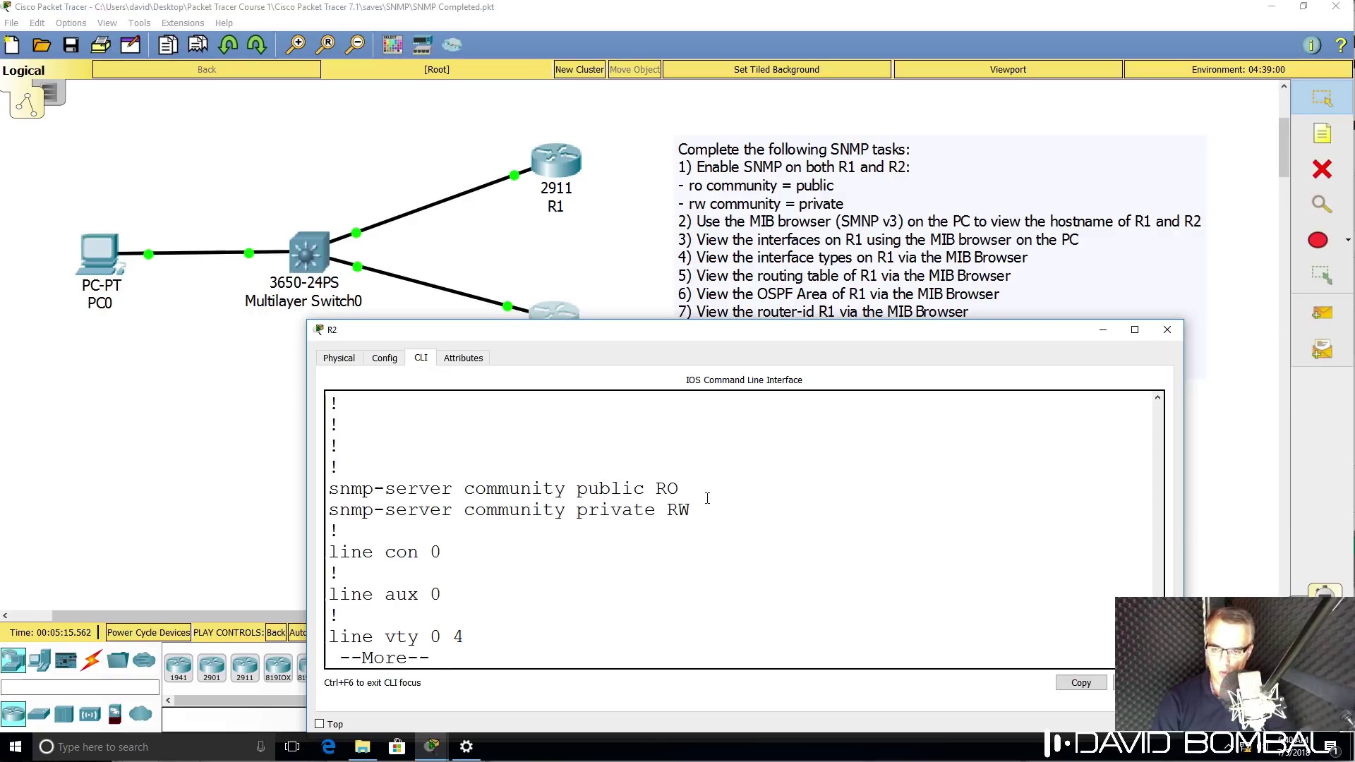
left_click(141, 247)
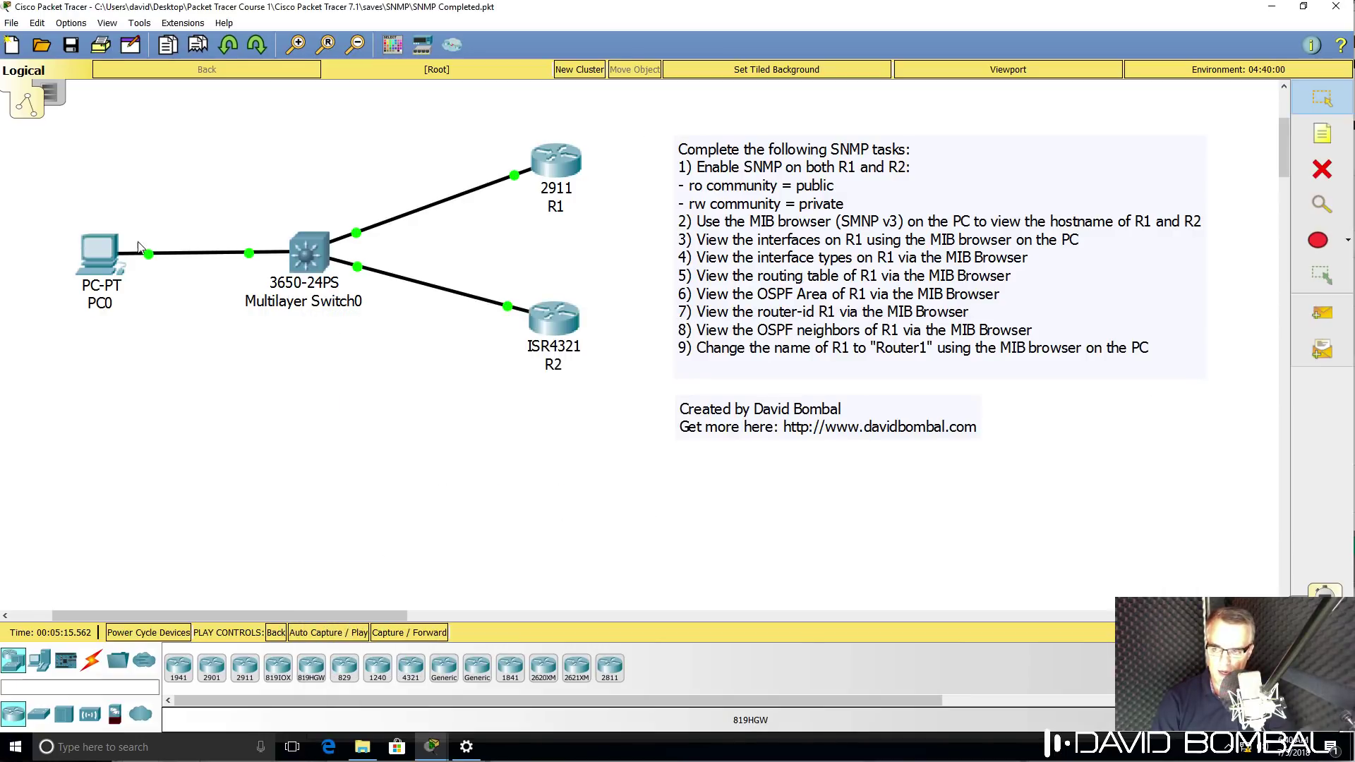
Relaunch PC0's MIB Browser from its Desktop, with the window moved left.
left_click(98, 254)
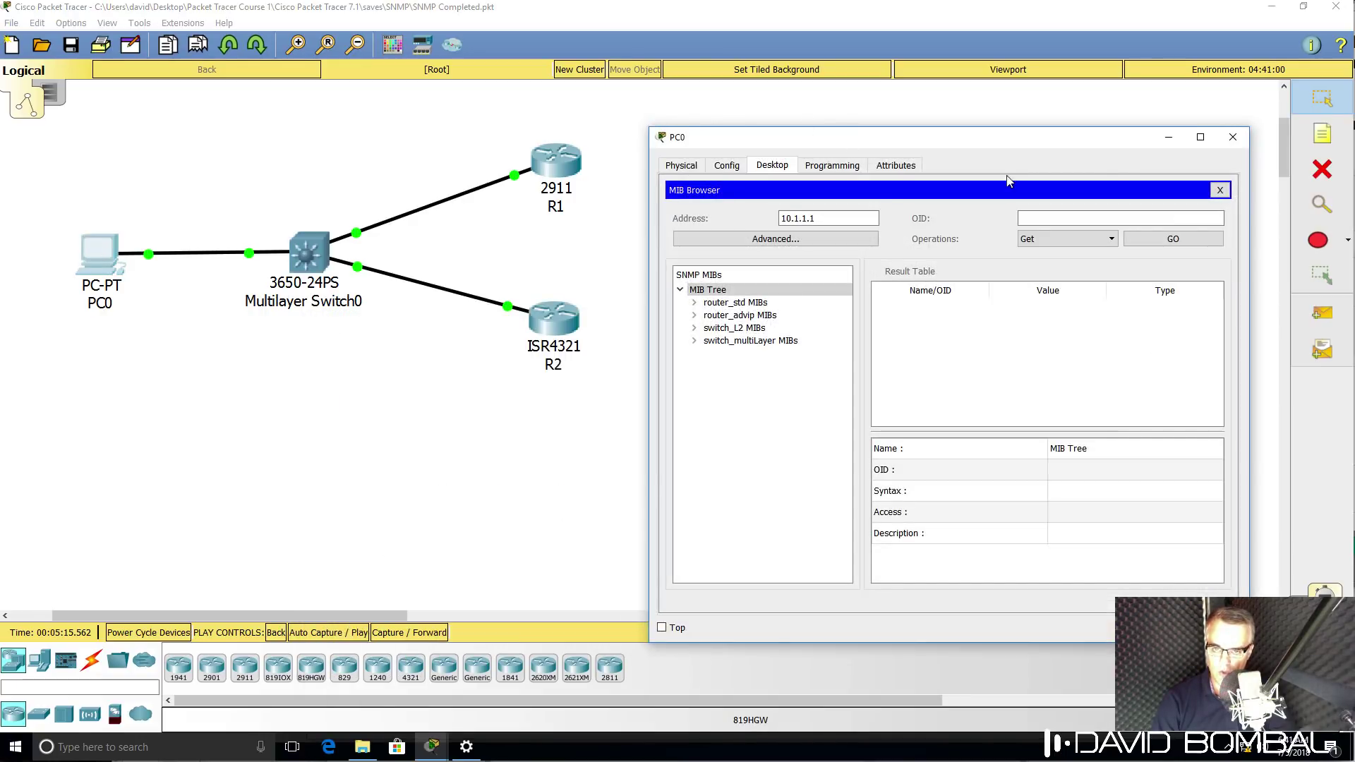
left_click(1220, 190)
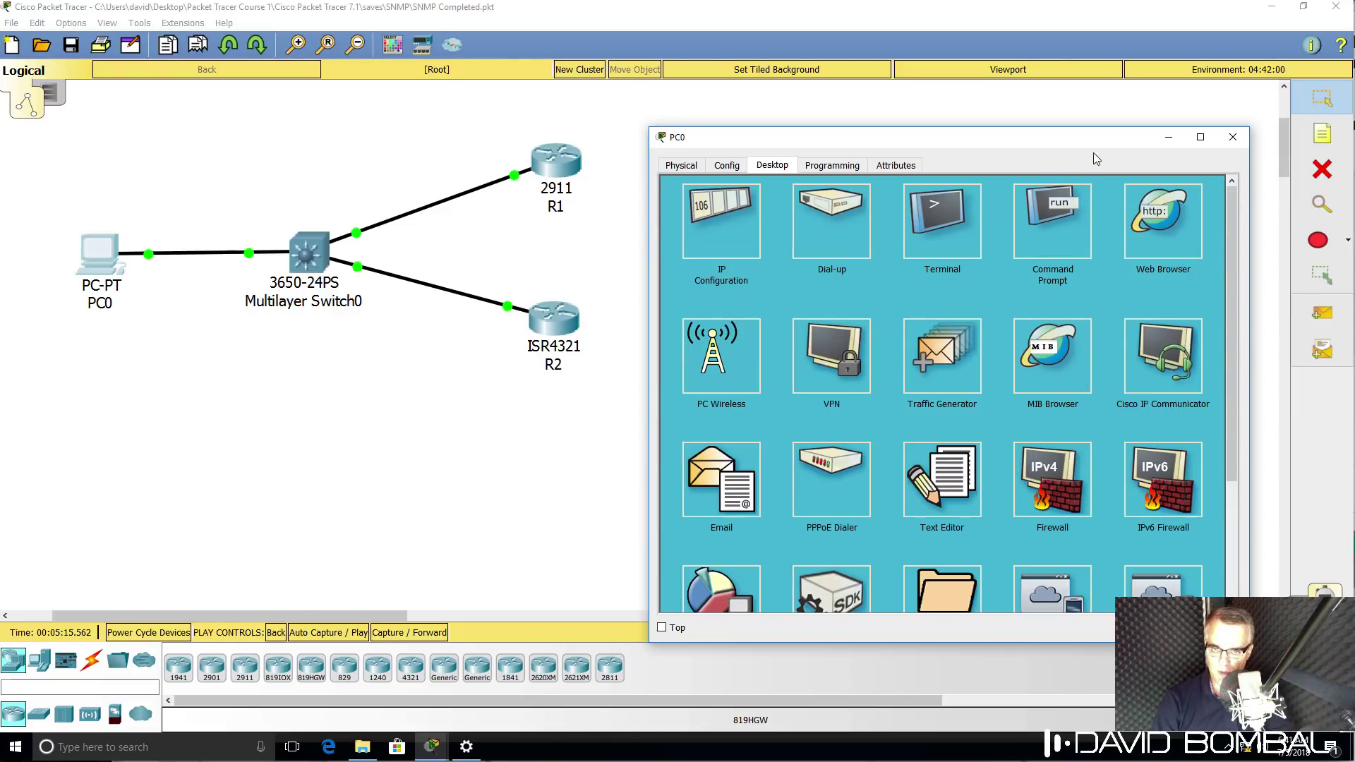
left_click_drag(1094, 158, 458, 166)
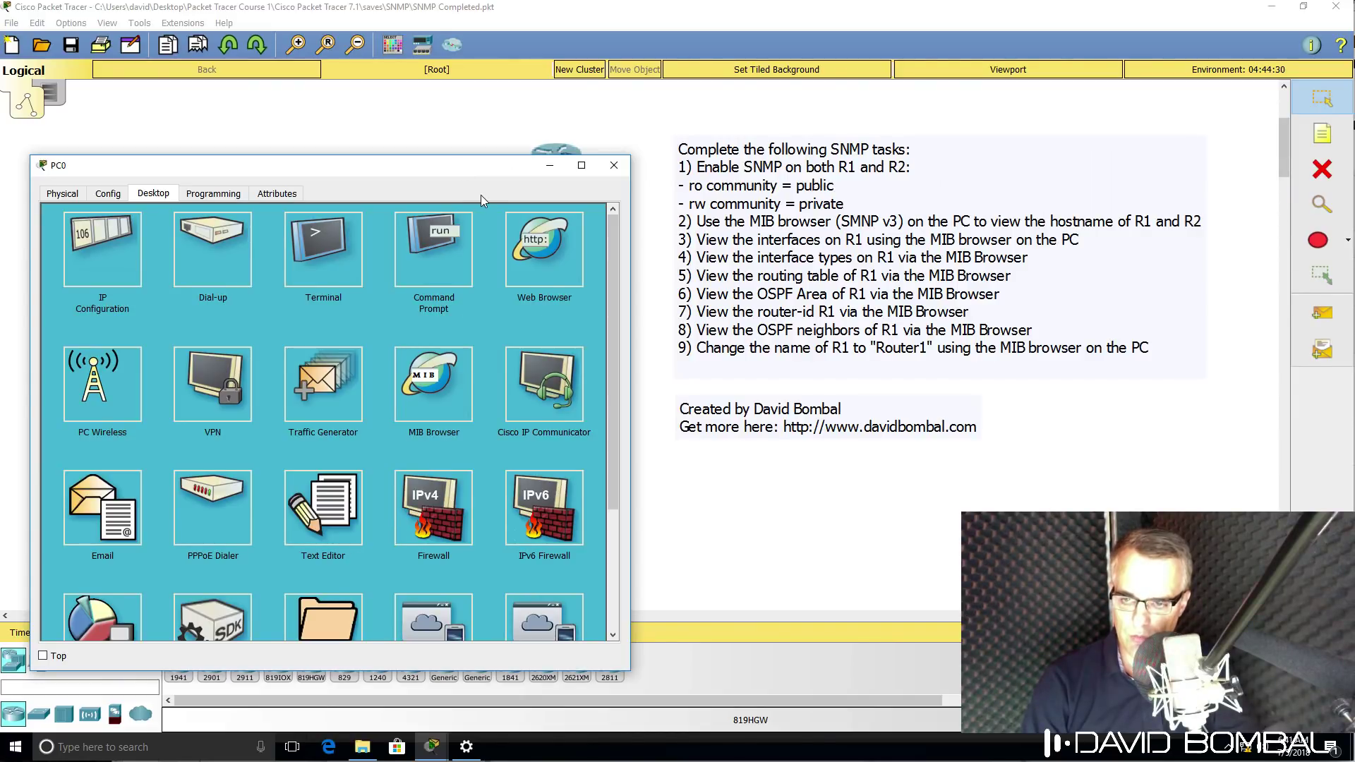
left_click(442, 368)
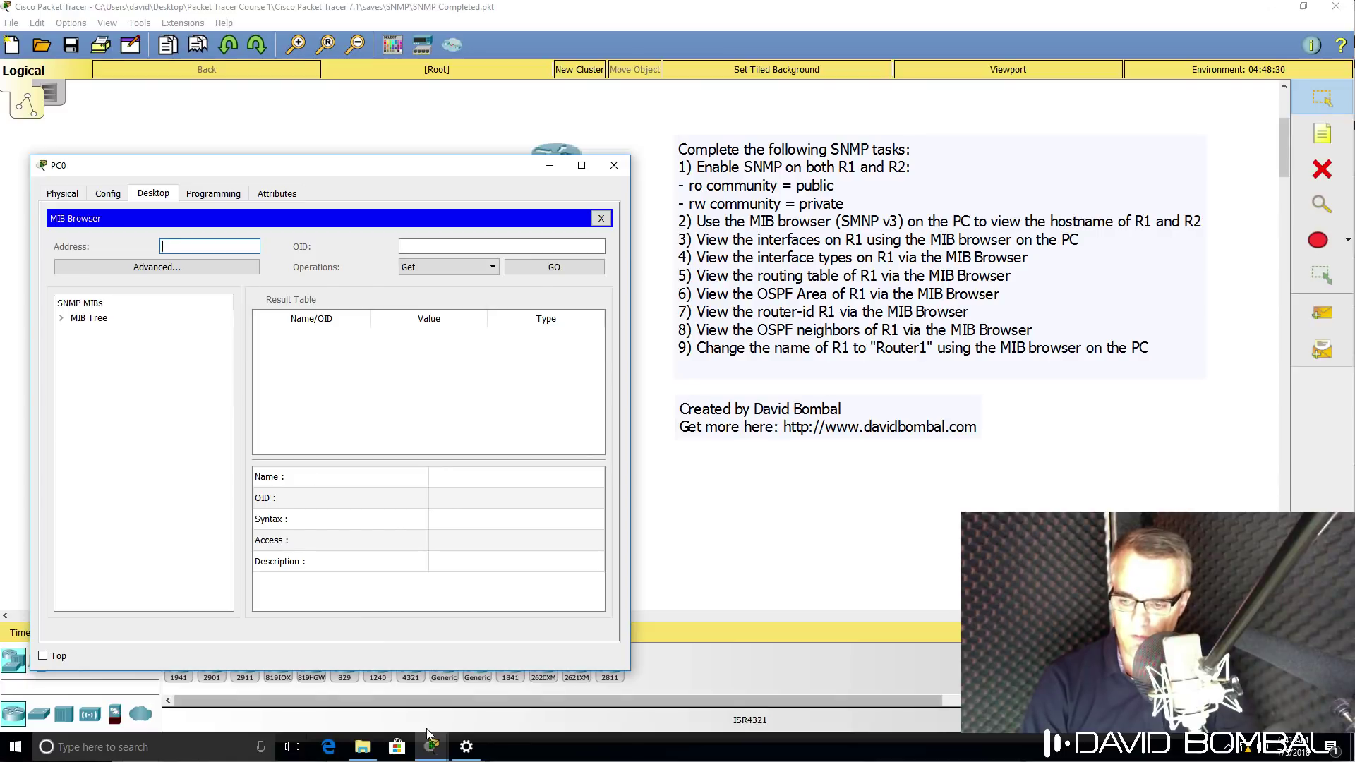
Run sh ip int brief on R1 and highlight its 10.1.1.1 interface address.
mouse_move(430, 737)
left_click(472, 710)
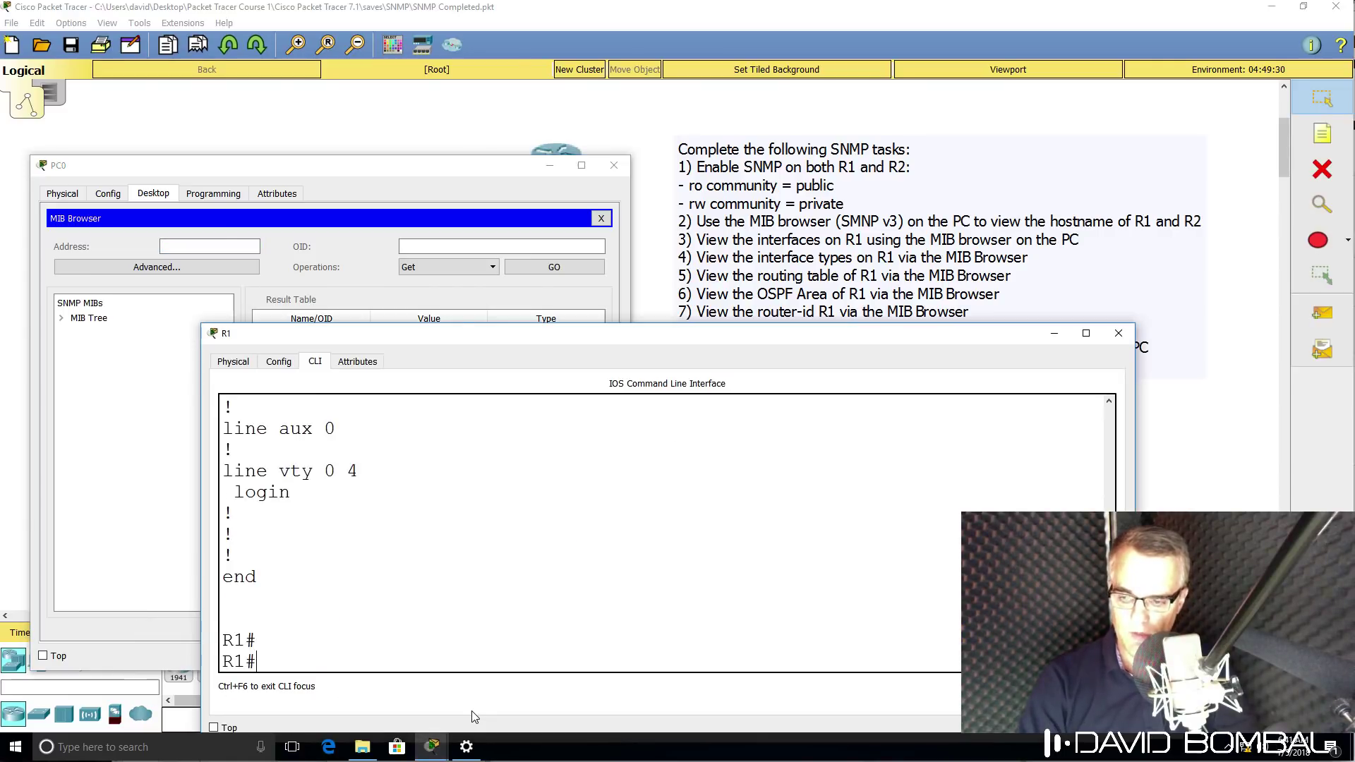
key("Return")
type("h ip")
key("BackSpace")
key("BackSpace")
key("BackSpace")
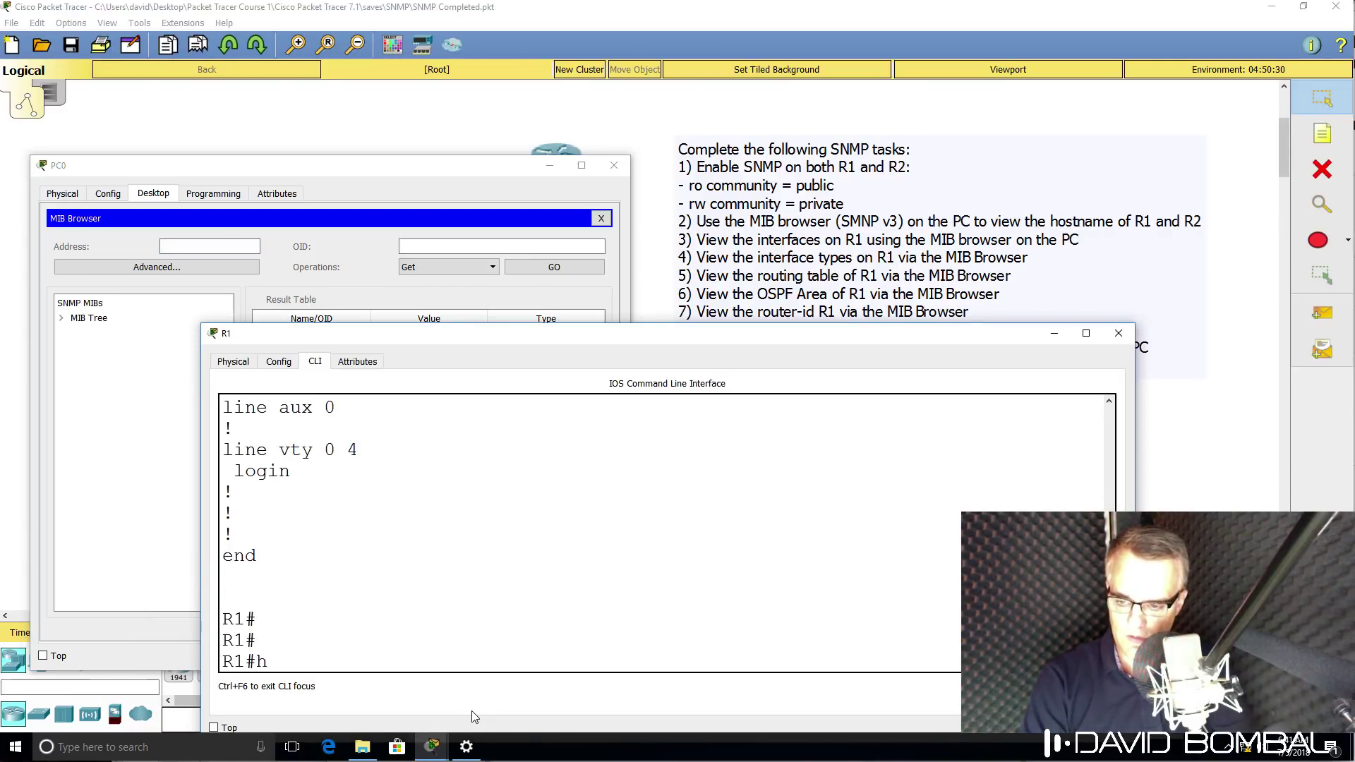
key("BackSpace")
type("sh ip ")
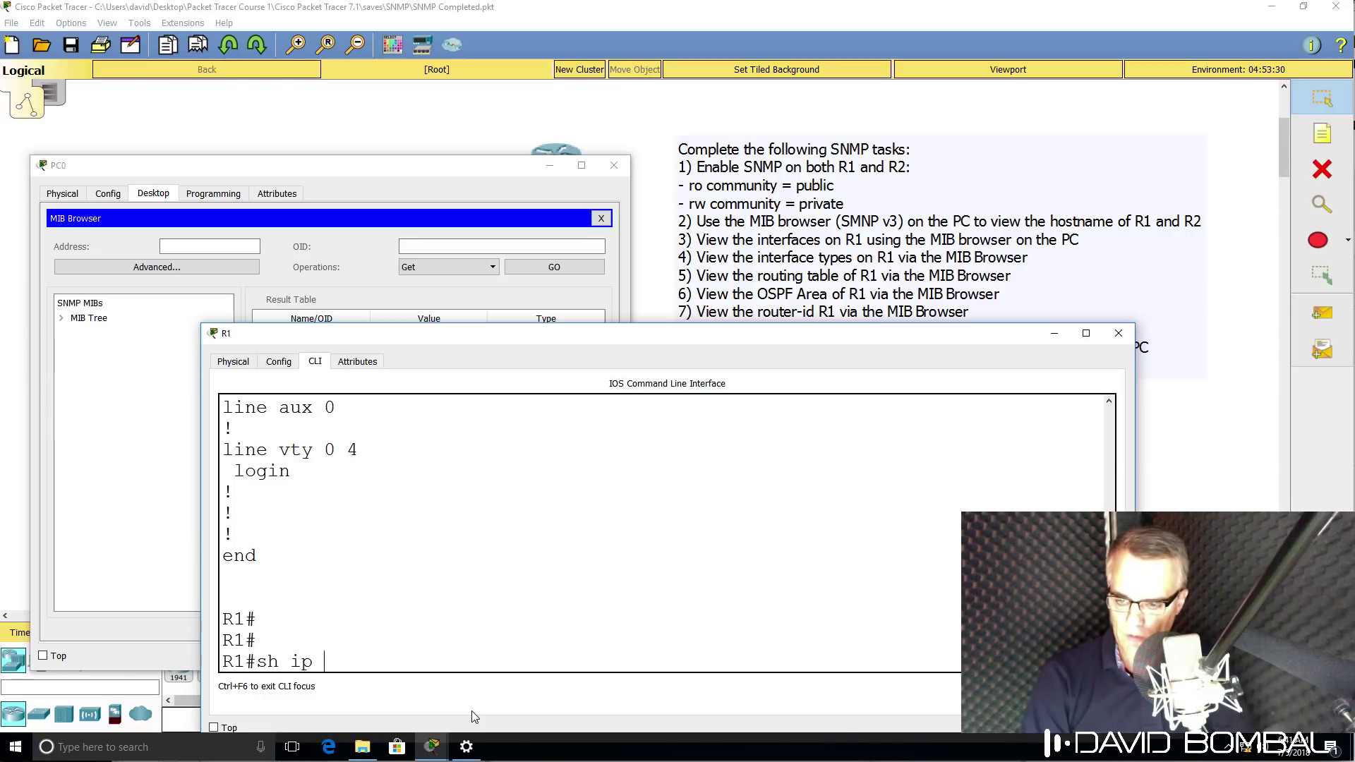
type("int brief")
key("Return")
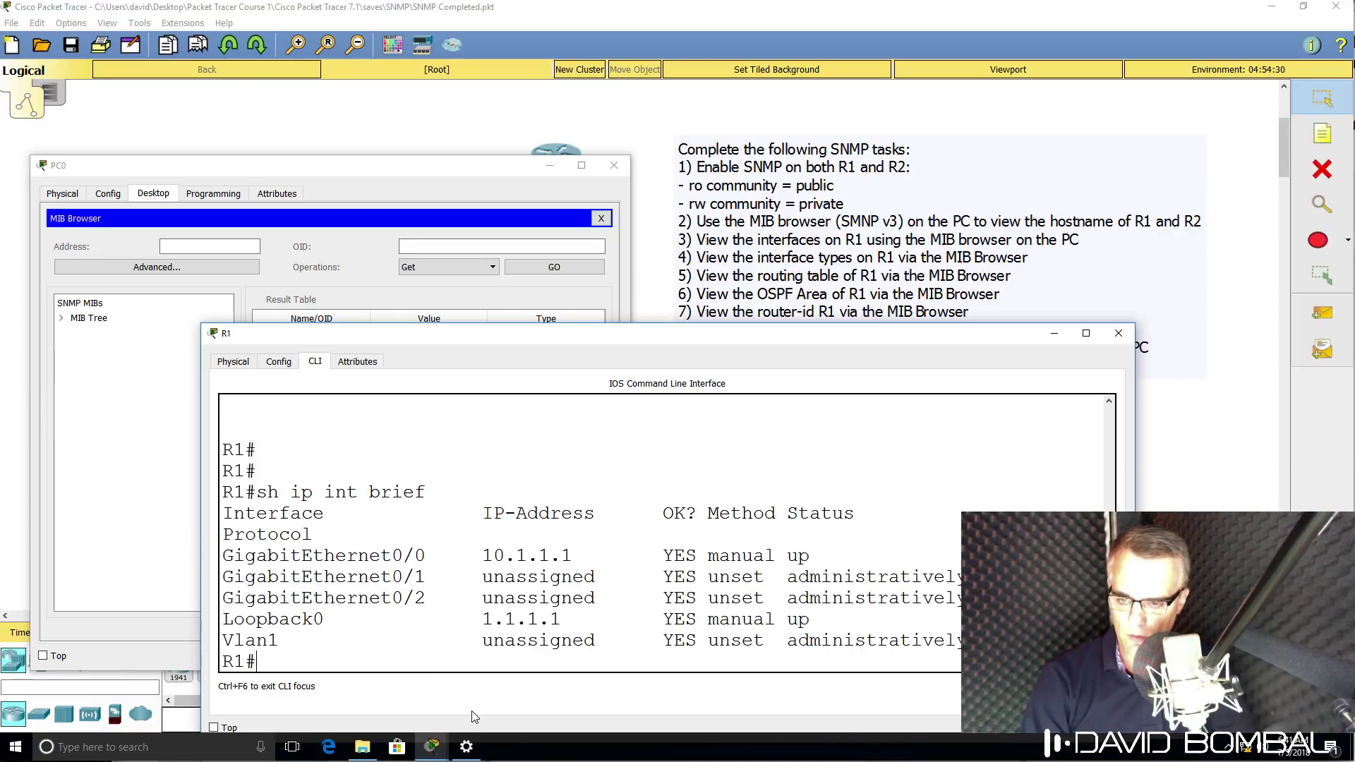
left_click_drag(578, 558, 459, 555)
Target 10.1.1.1 in the MIB Browser with public/private communities and SNMP v3.
left_click(225, 250)
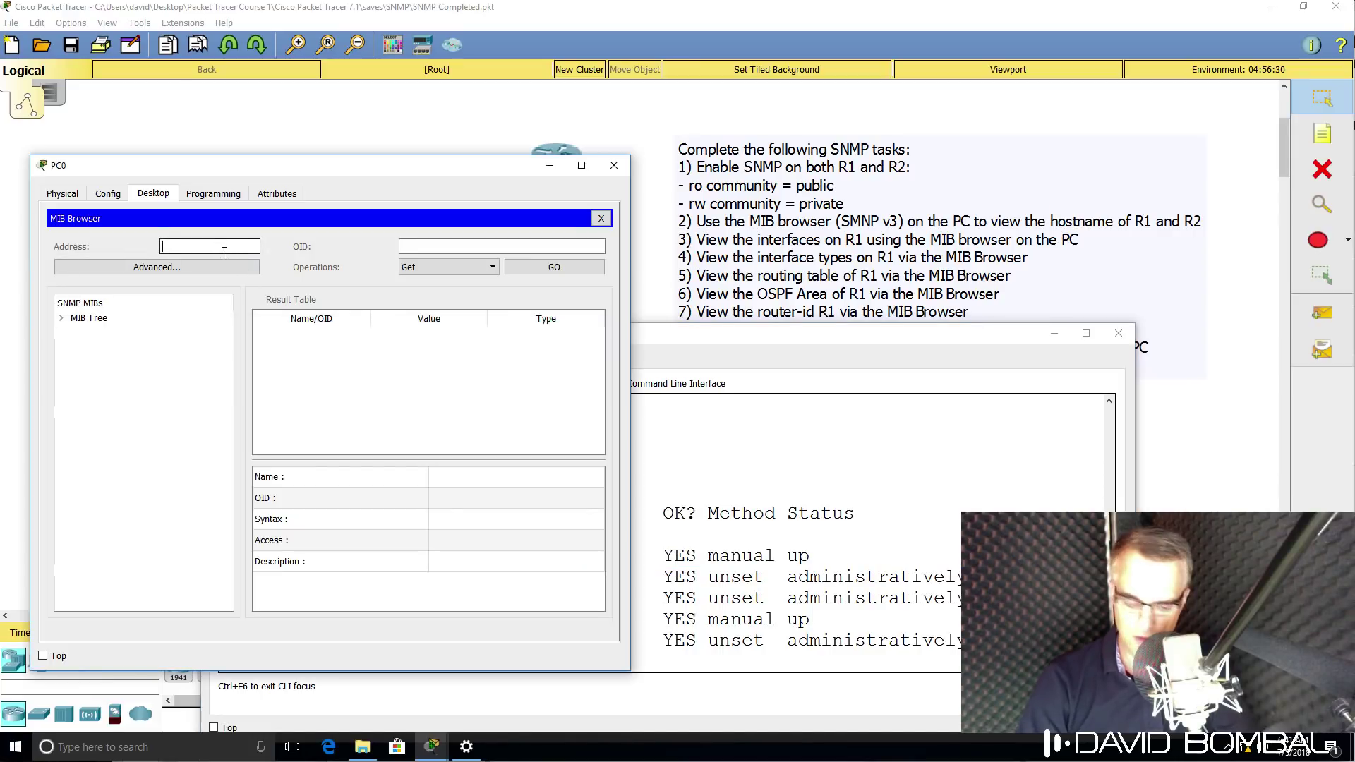
type("10.1.1.1")
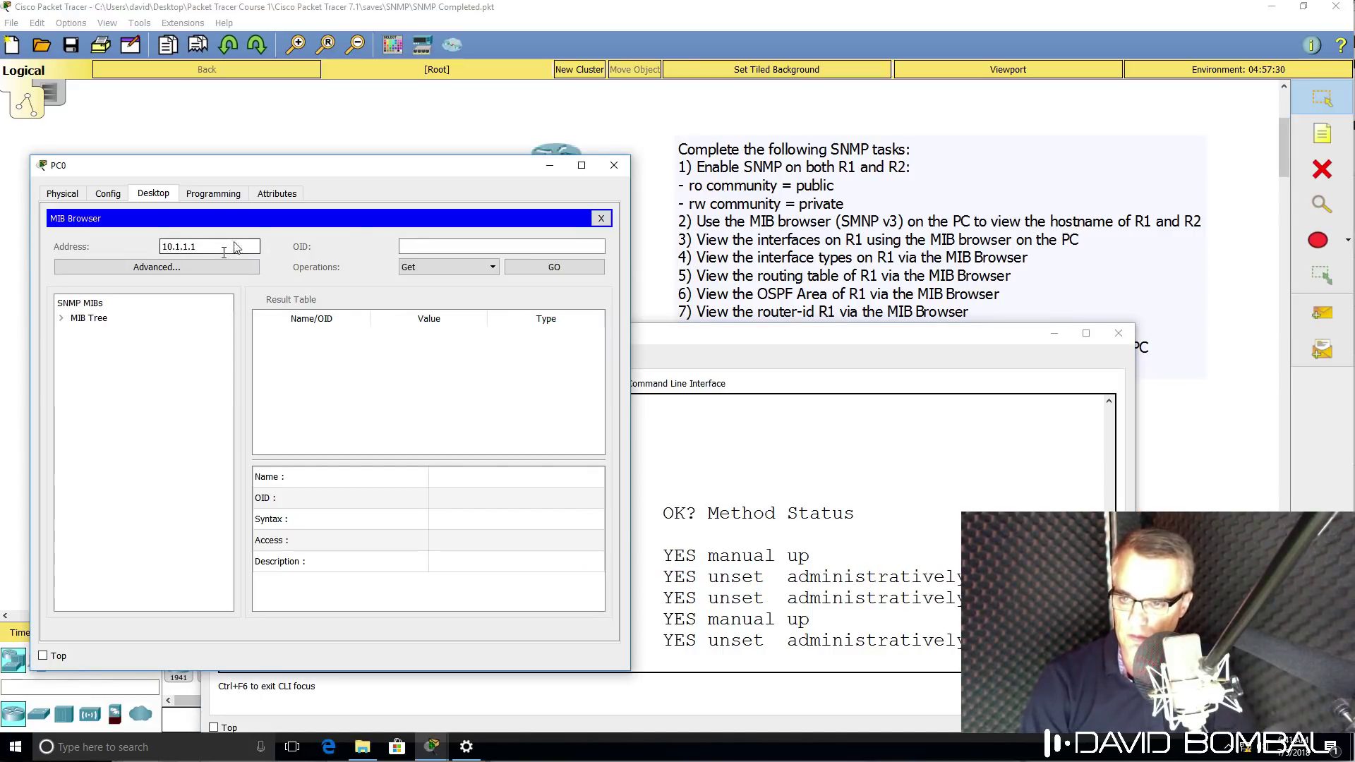
left_click(153, 268)
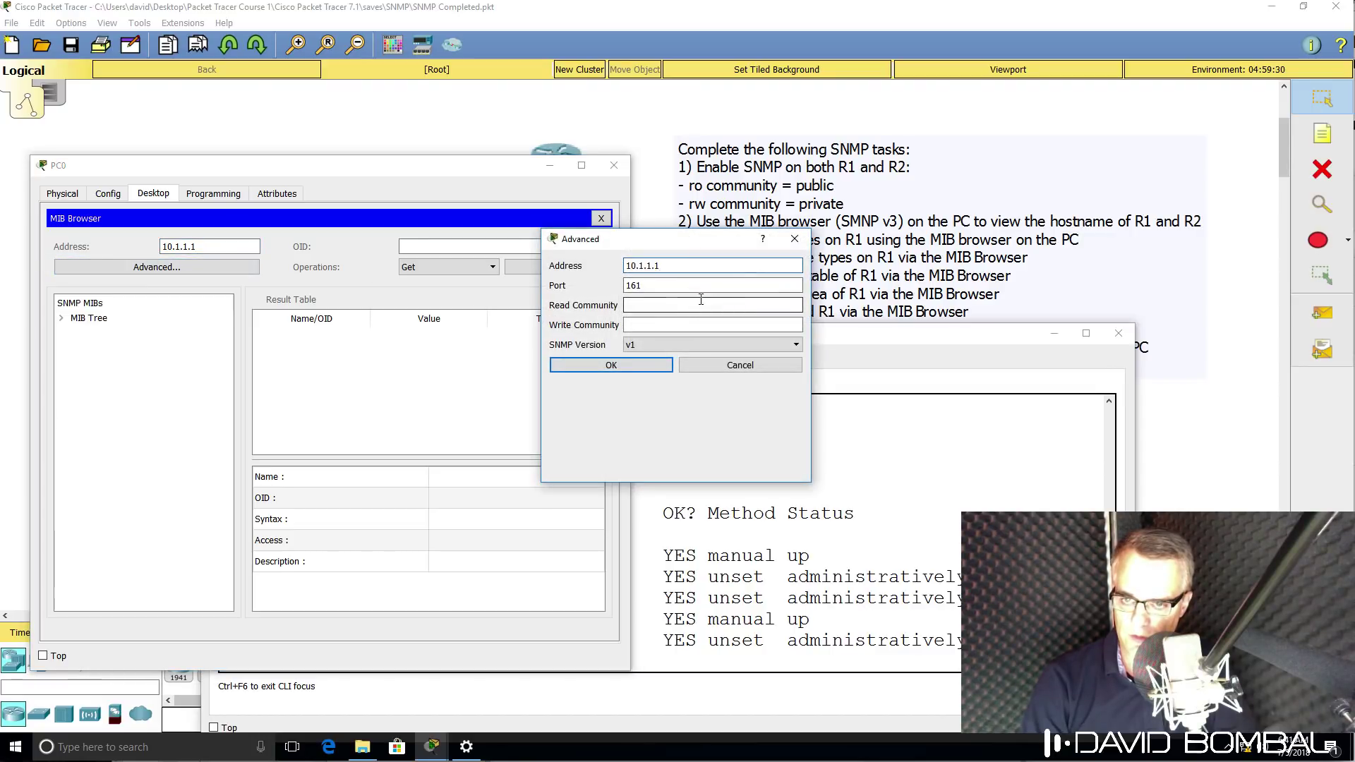
left_click(683, 304)
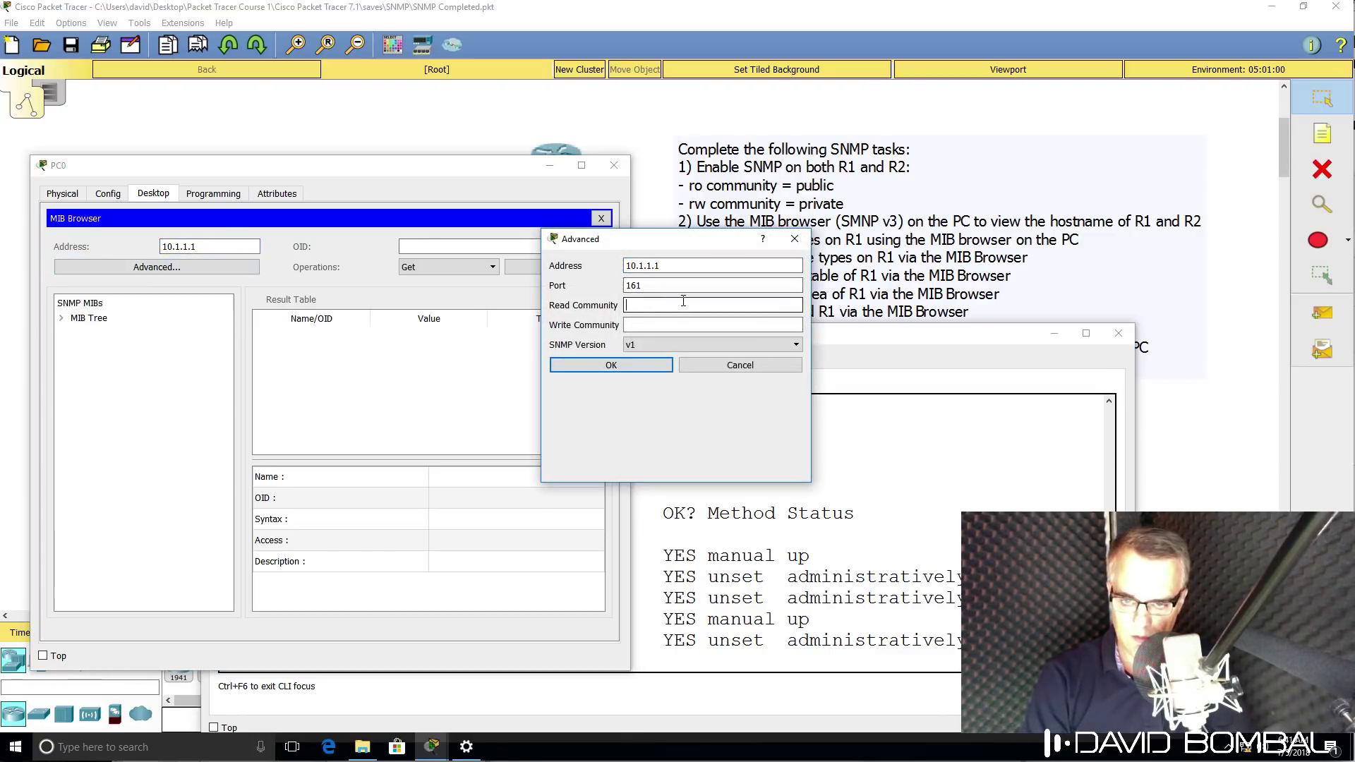
type("pub")
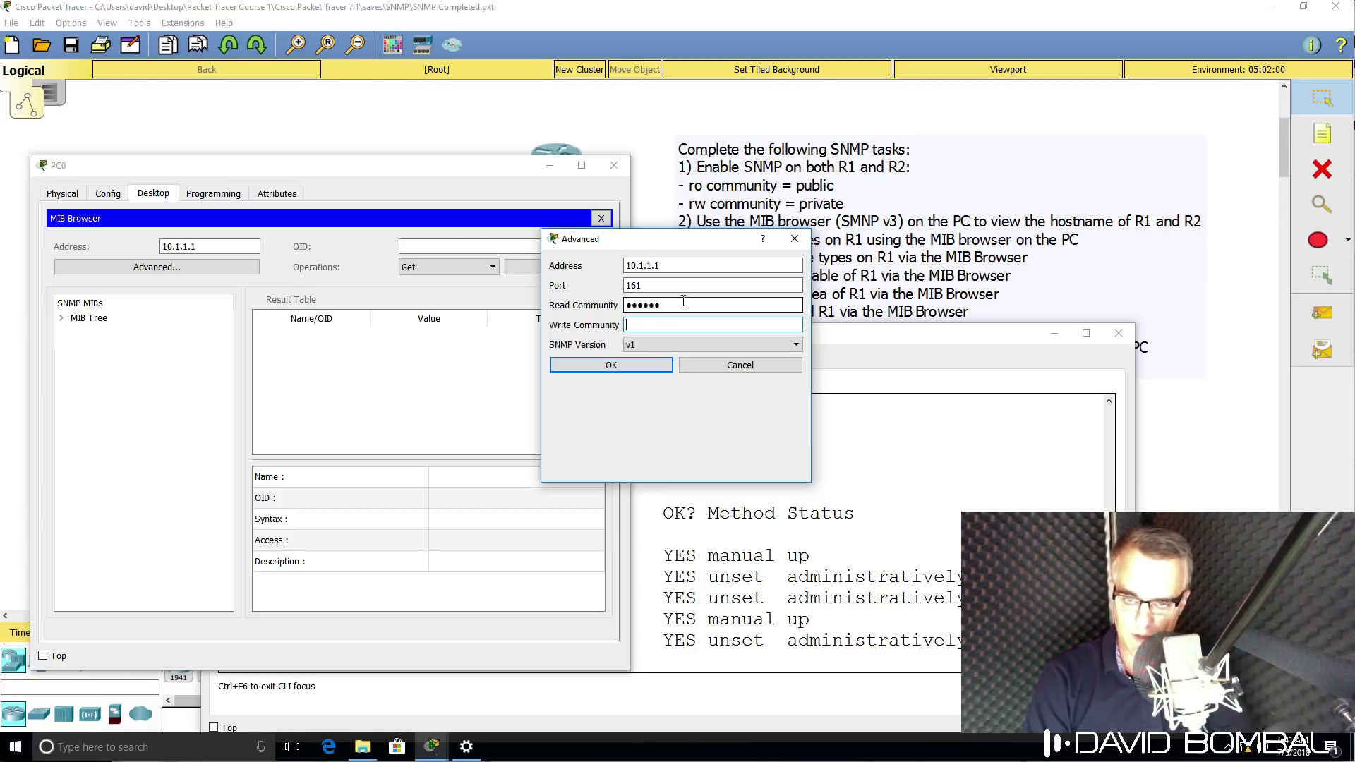
type("private")
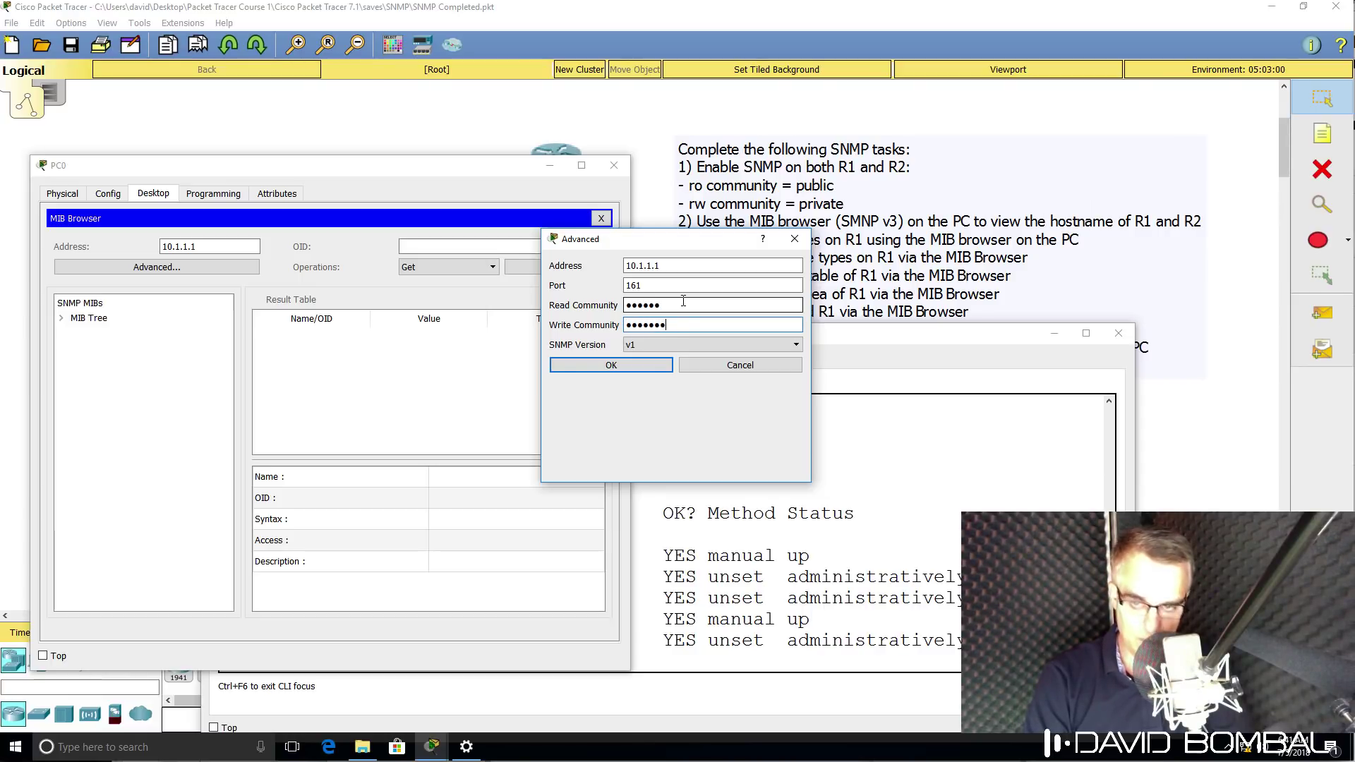
left_click(689, 344)
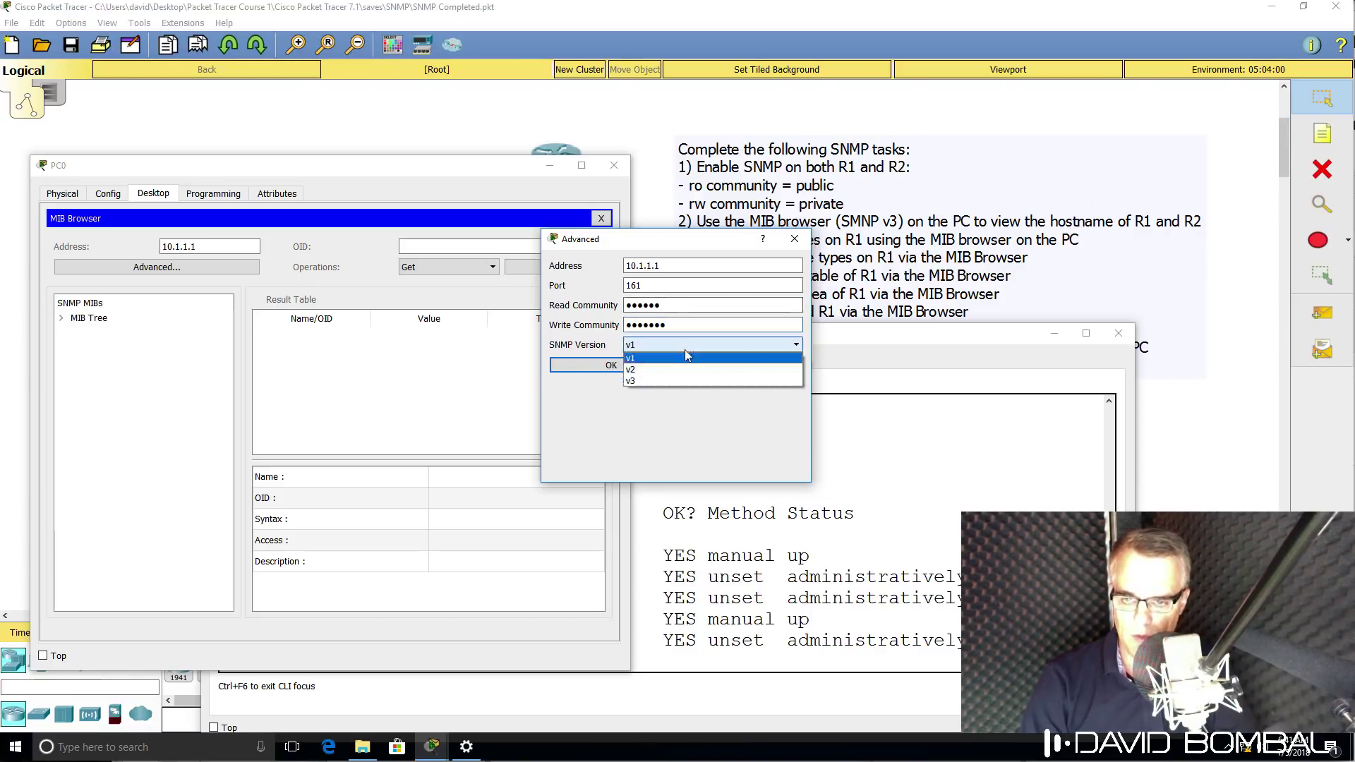
left_click(679, 380)
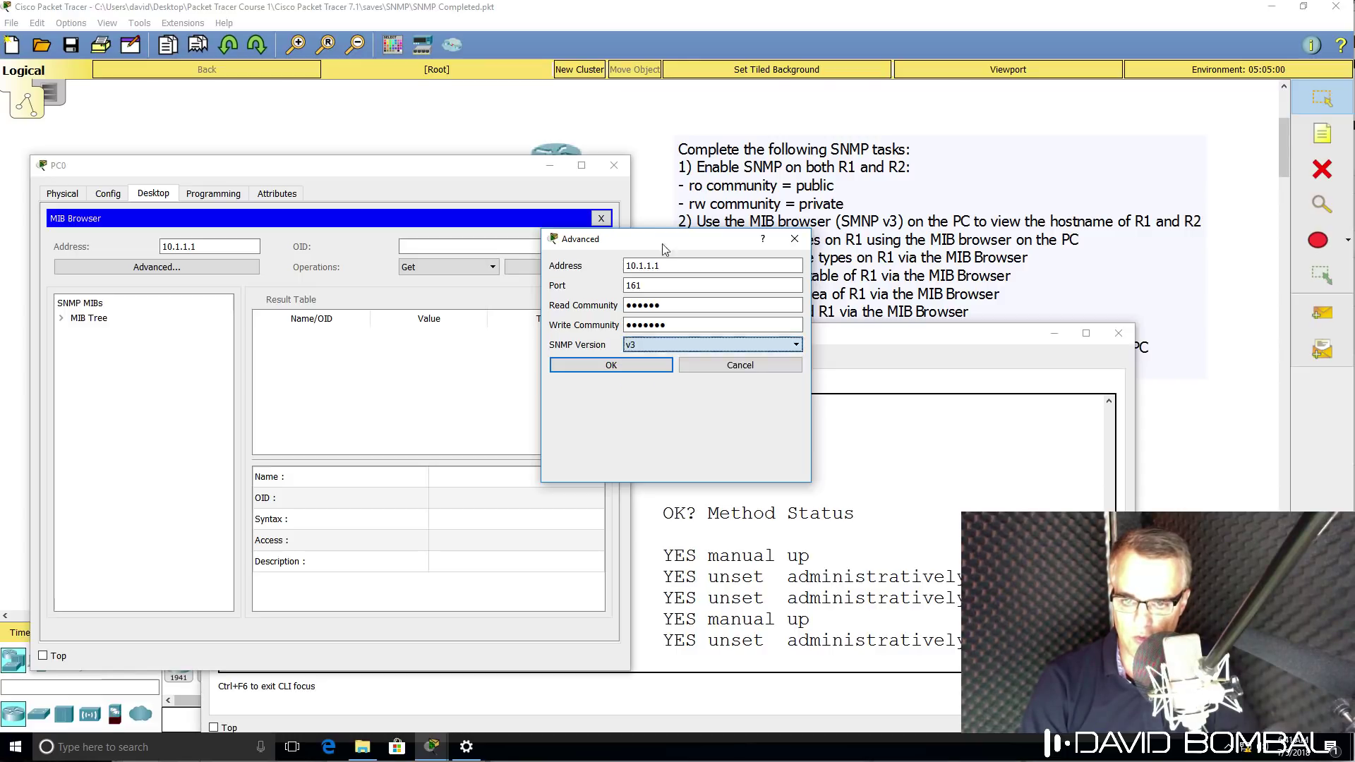
left_click_drag(677, 241, 344, 260)
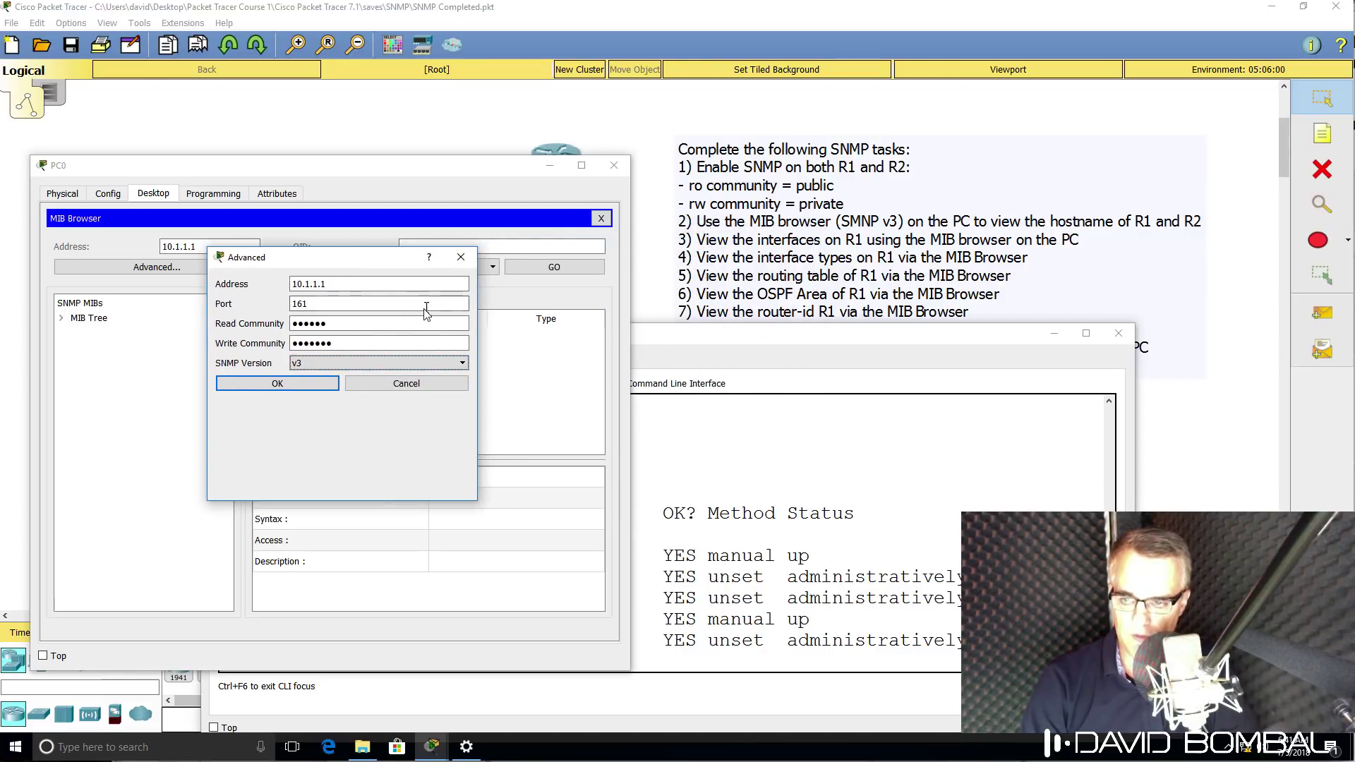
Confirm the advanced settings and select sysName under MIB Tree's mib-2 > system branch.
left_click(298, 383)
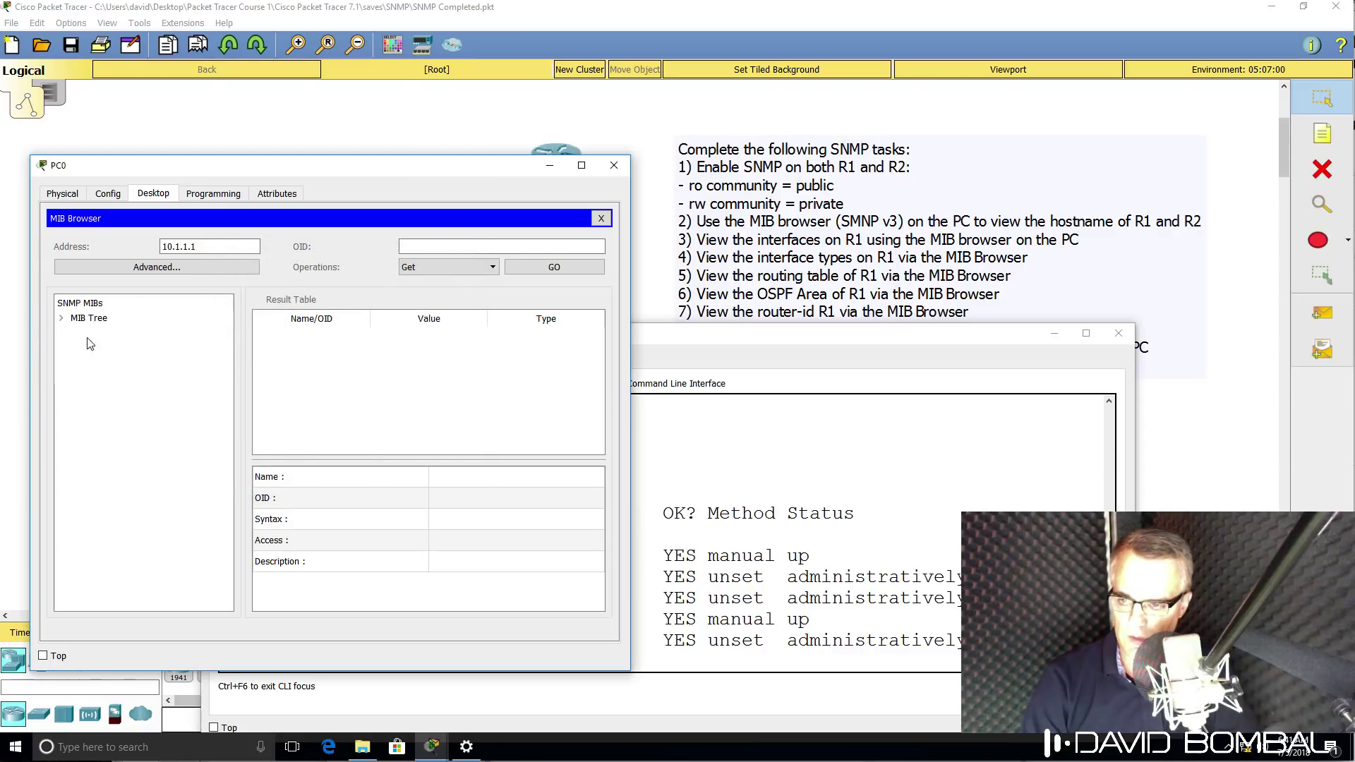
left_click(61, 318)
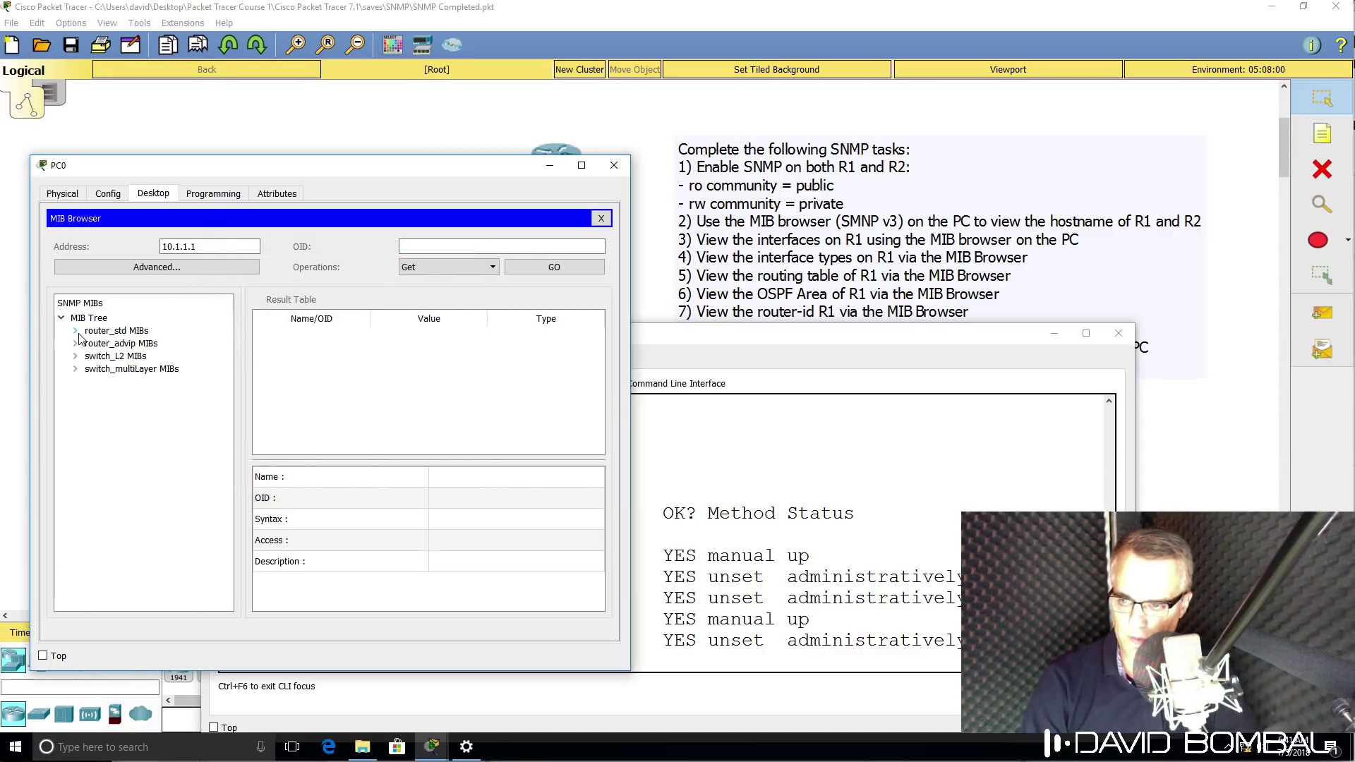
left_click(75, 330)
left_click(89, 343)
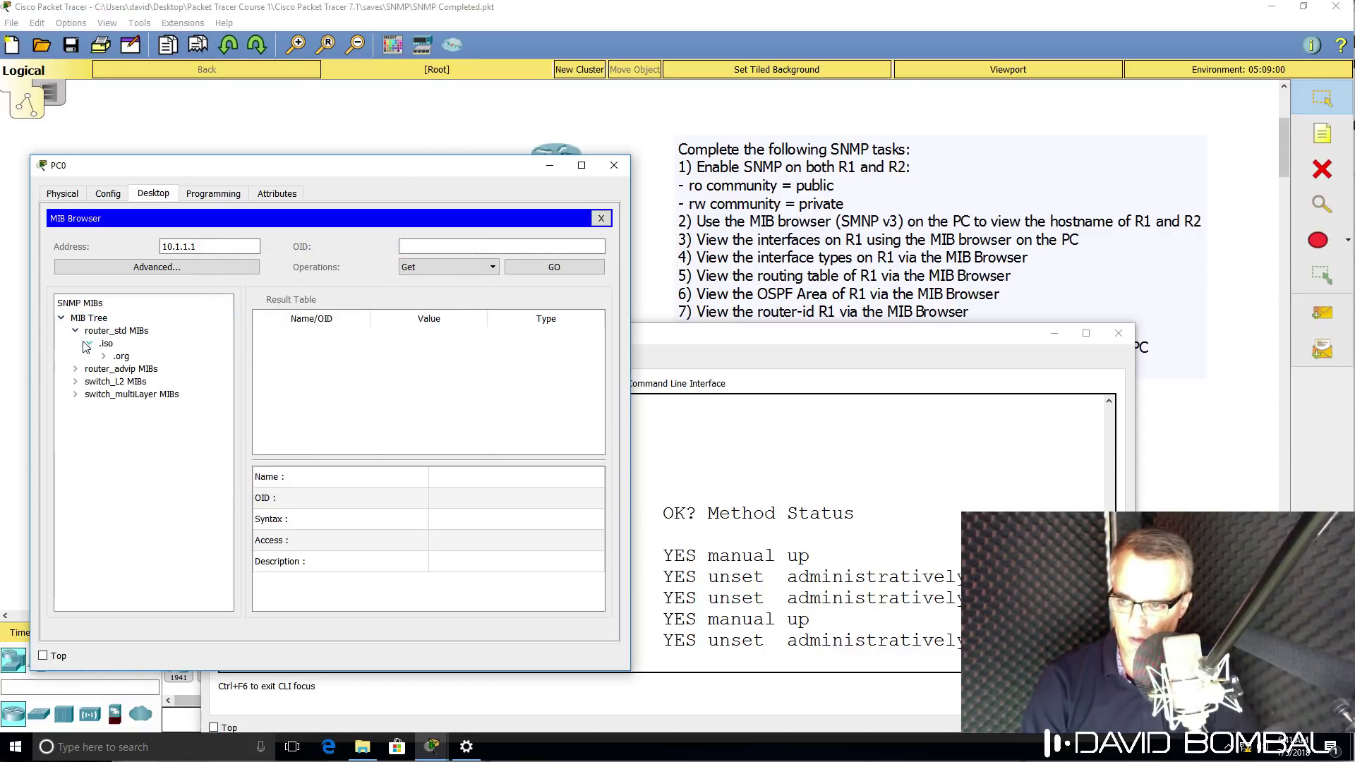
left_click(104, 355)
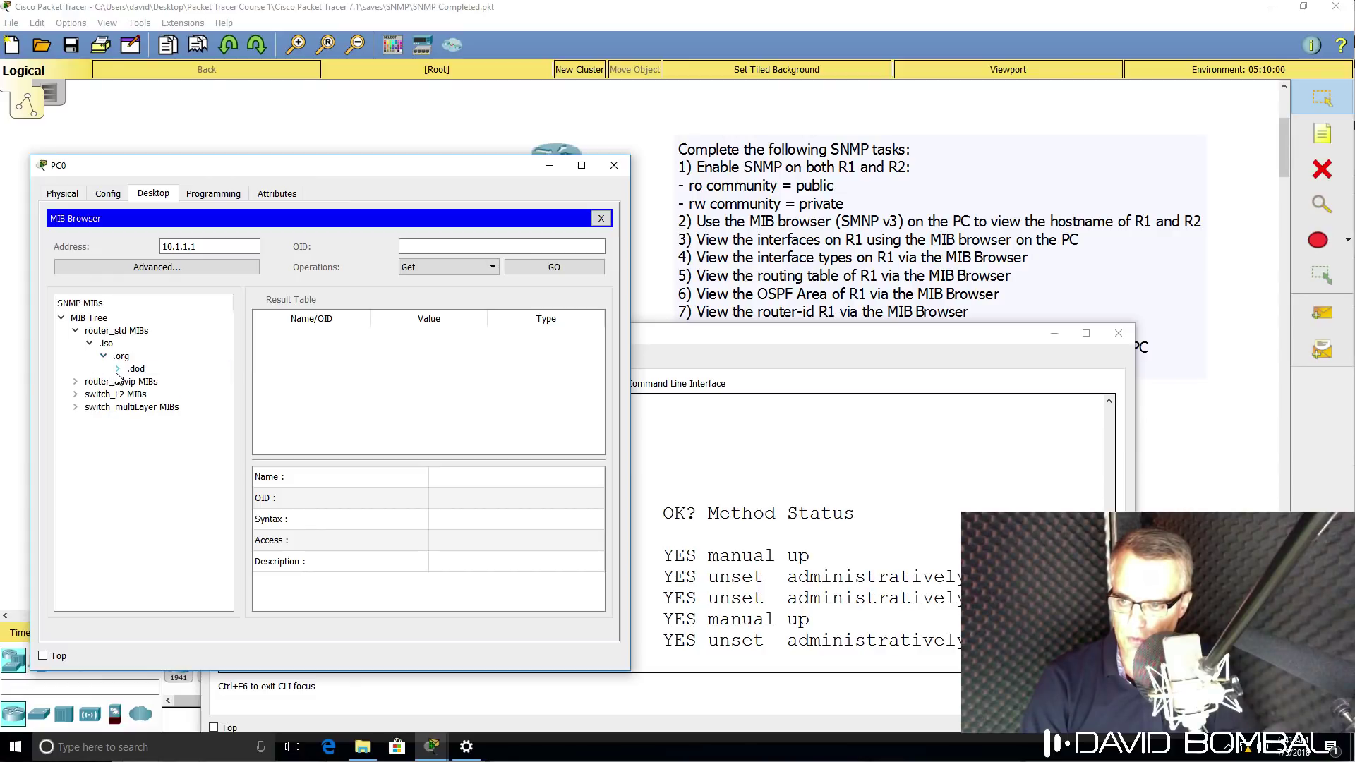
left_click(117, 368)
left_click(130, 381)
left_click(145, 394)
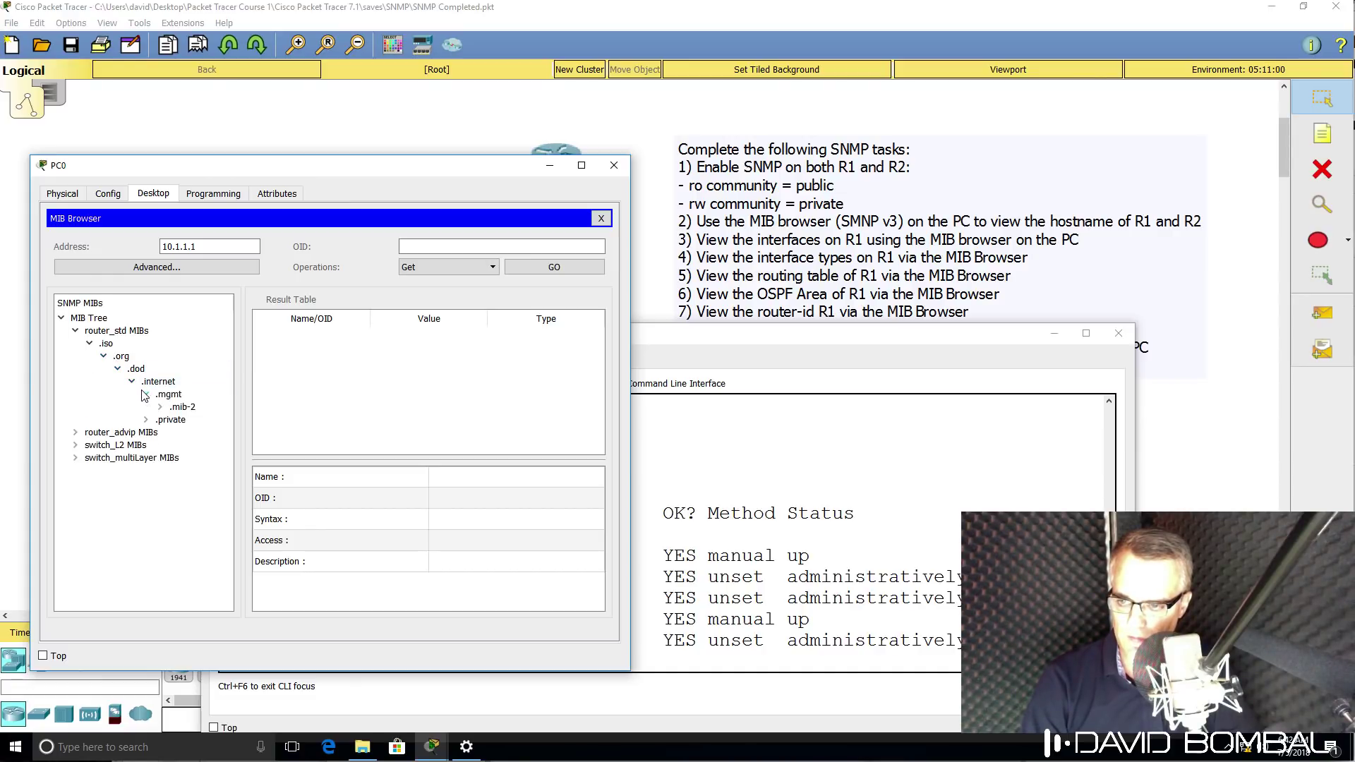
left_click(159, 407)
left_click(174, 420)
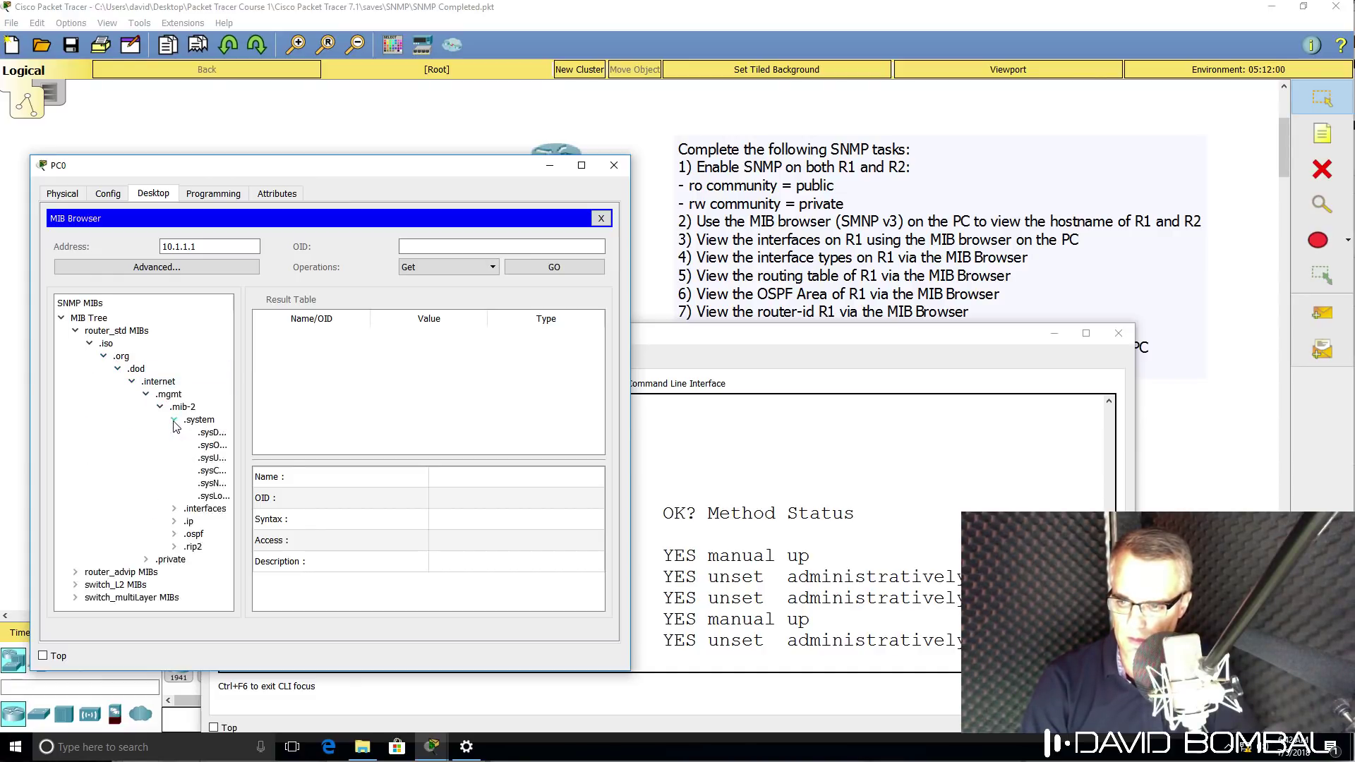
left_click_drag(241, 508, 353, 508)
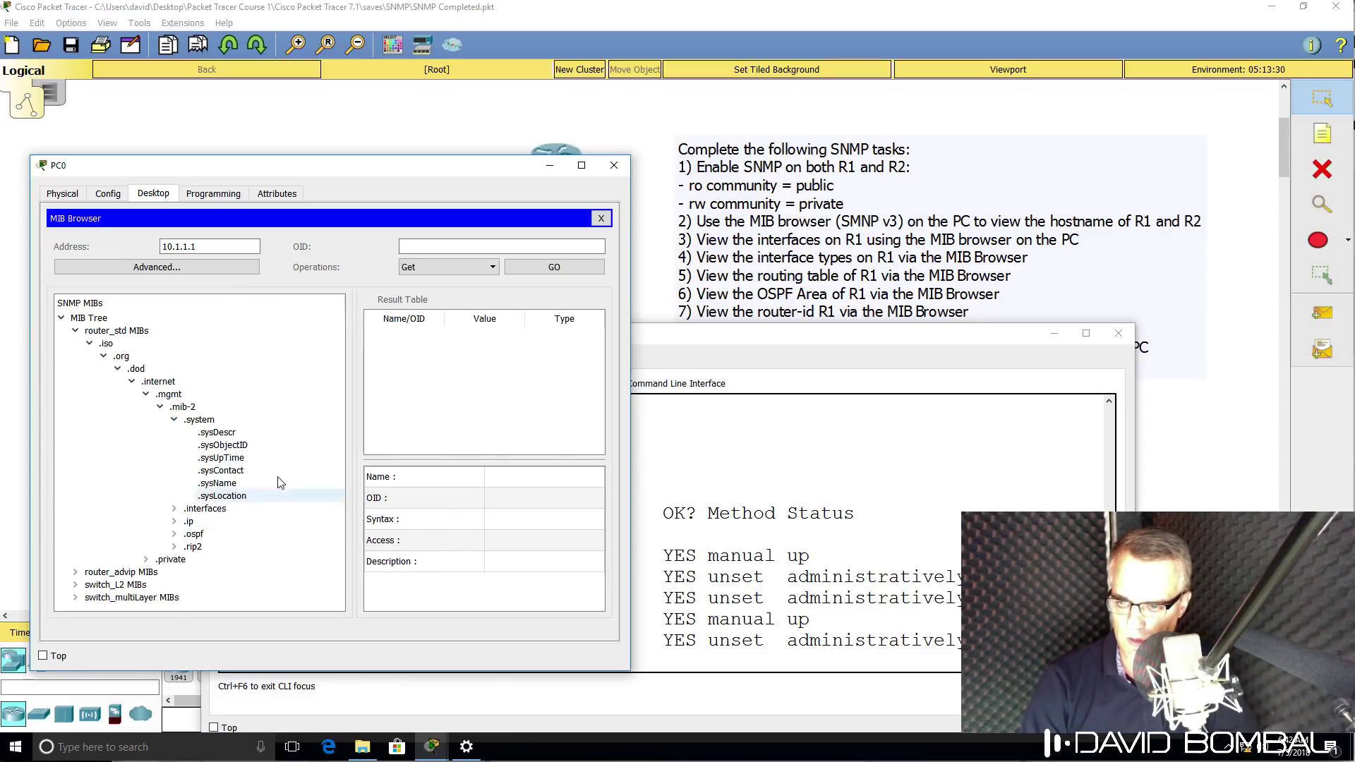
left_click(217, 483)
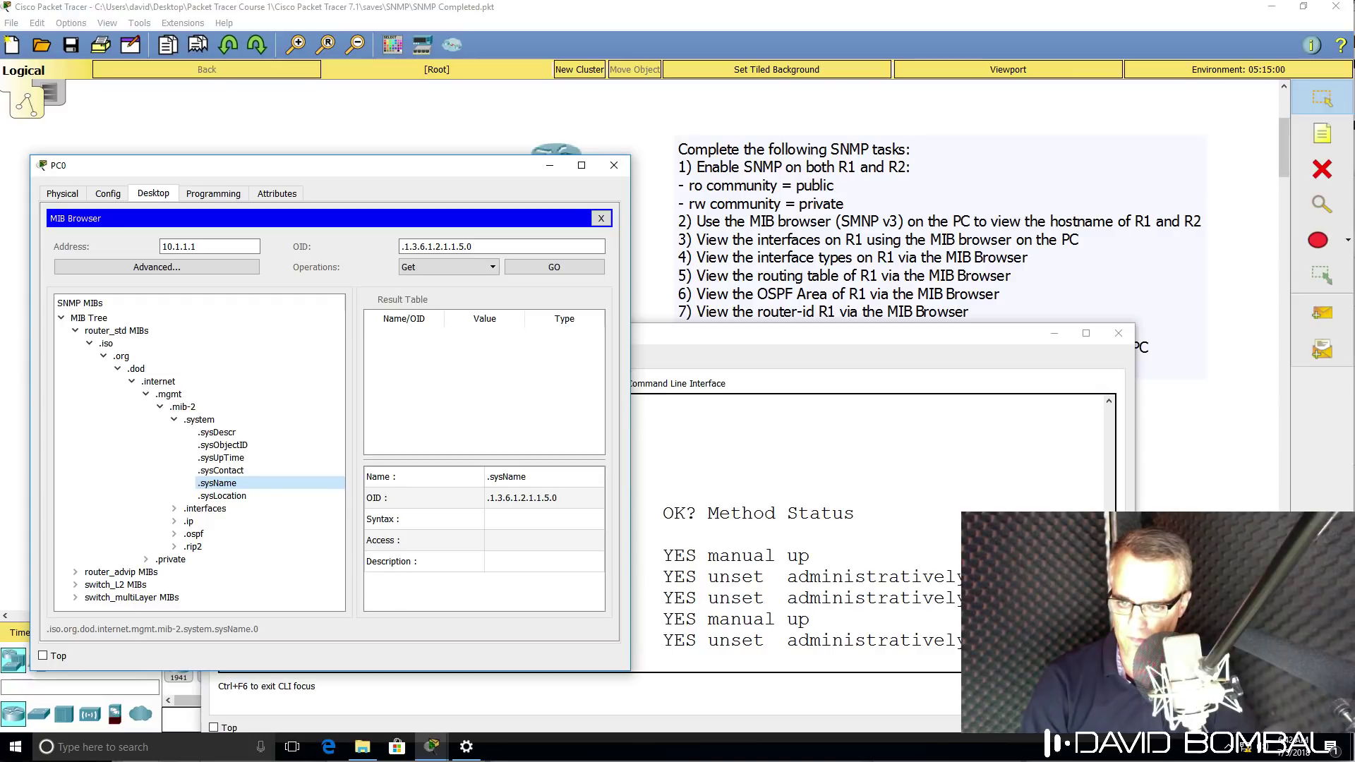
Widen PC0's window and send a Get request for sysName.
mouse_move(629, 400)
left_mouse_down()
mouse_move(698, 400)
mouse_move(654, 400)
left_mouse_up()
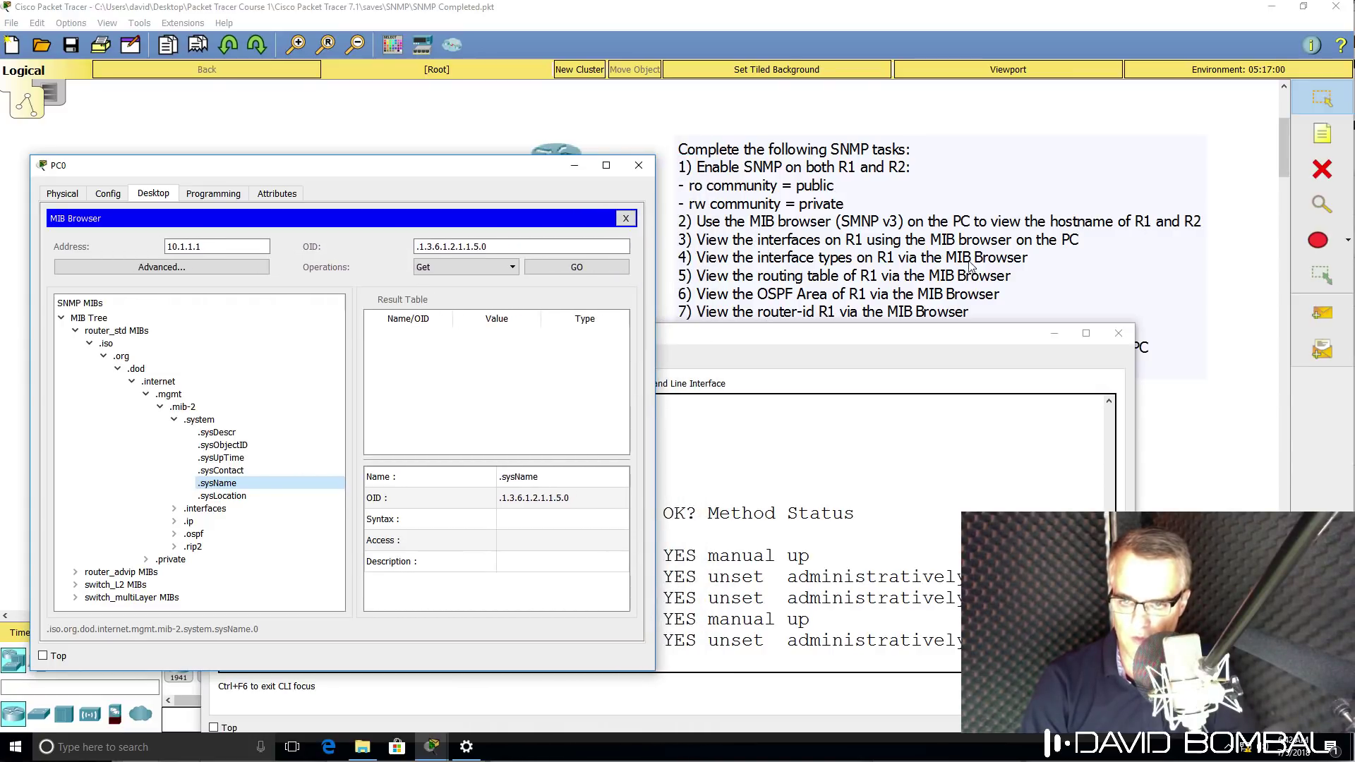
left_click_drag(653, 333, 962, 331)
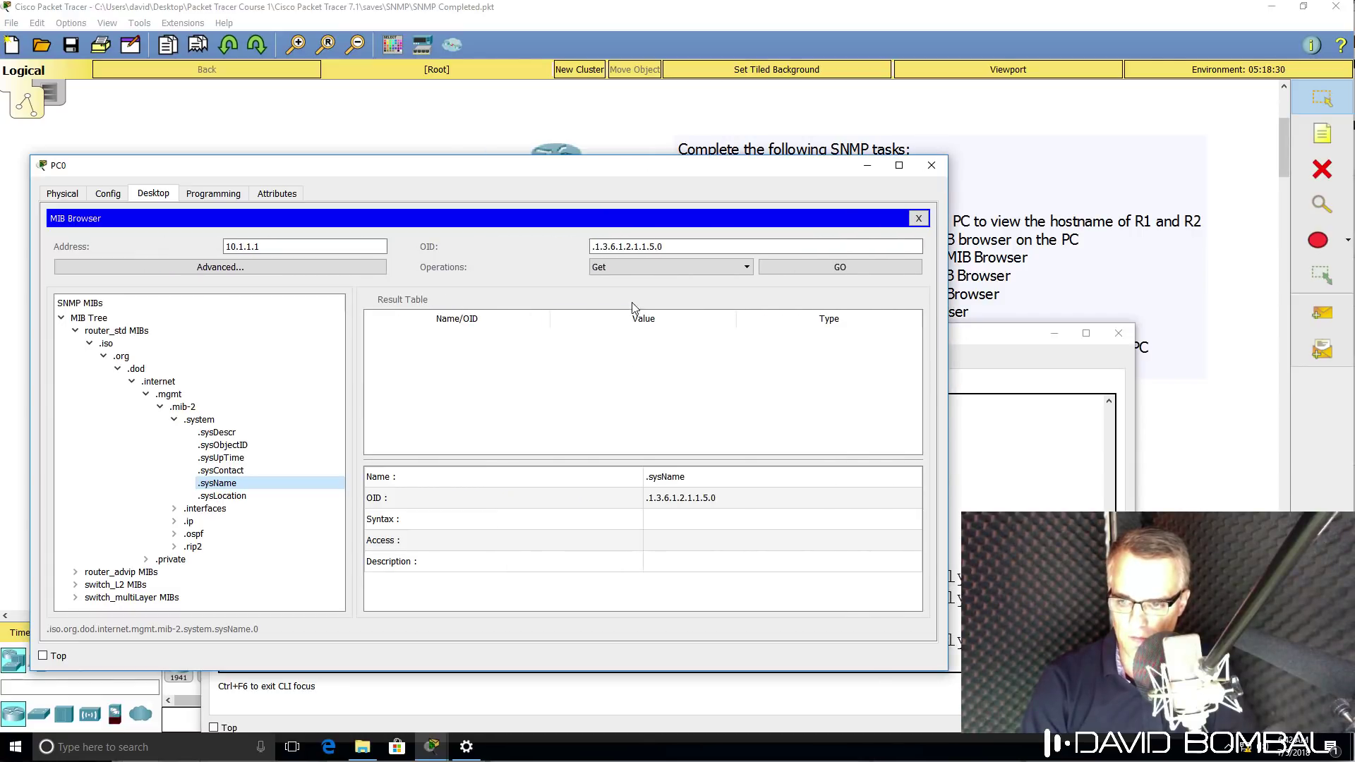
left_click(704, 266)
left_click(670, 280)
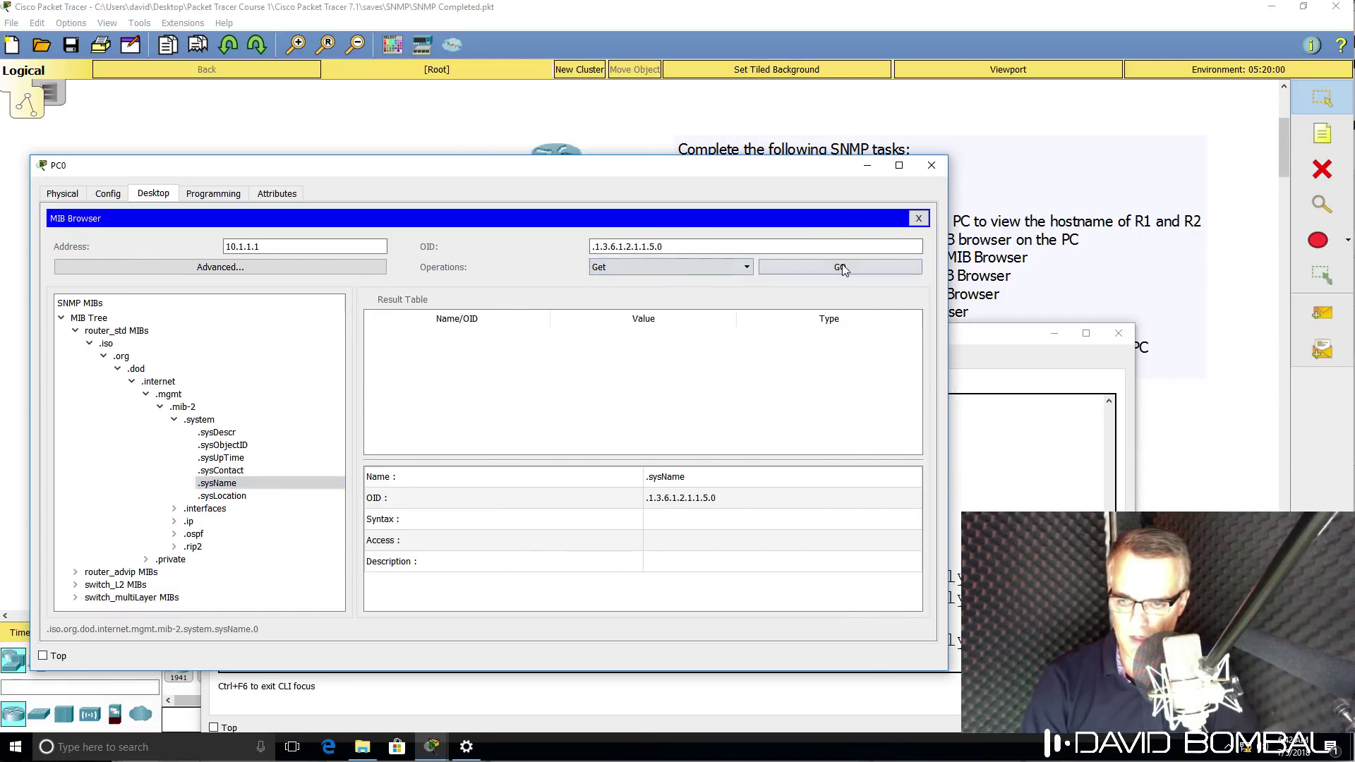
left_click(839, 269)
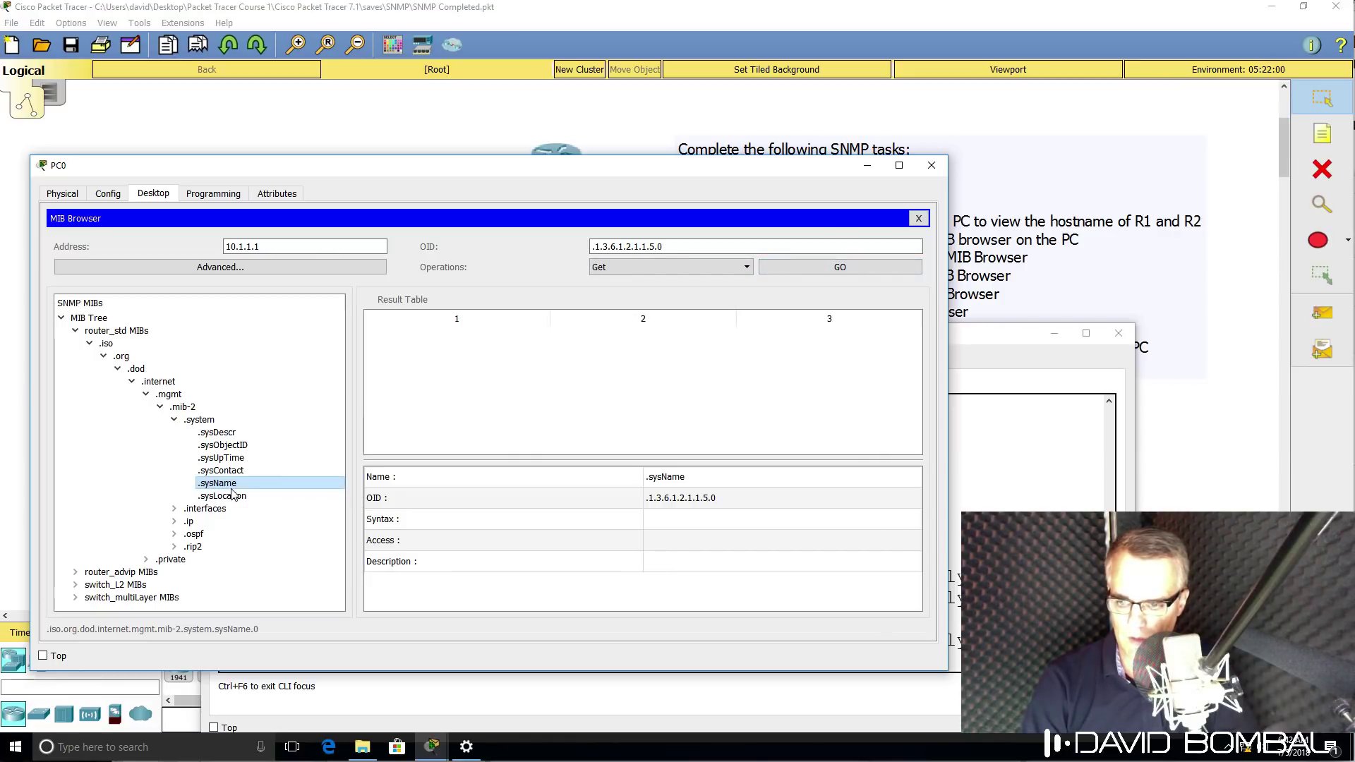
left_click(805, 267)
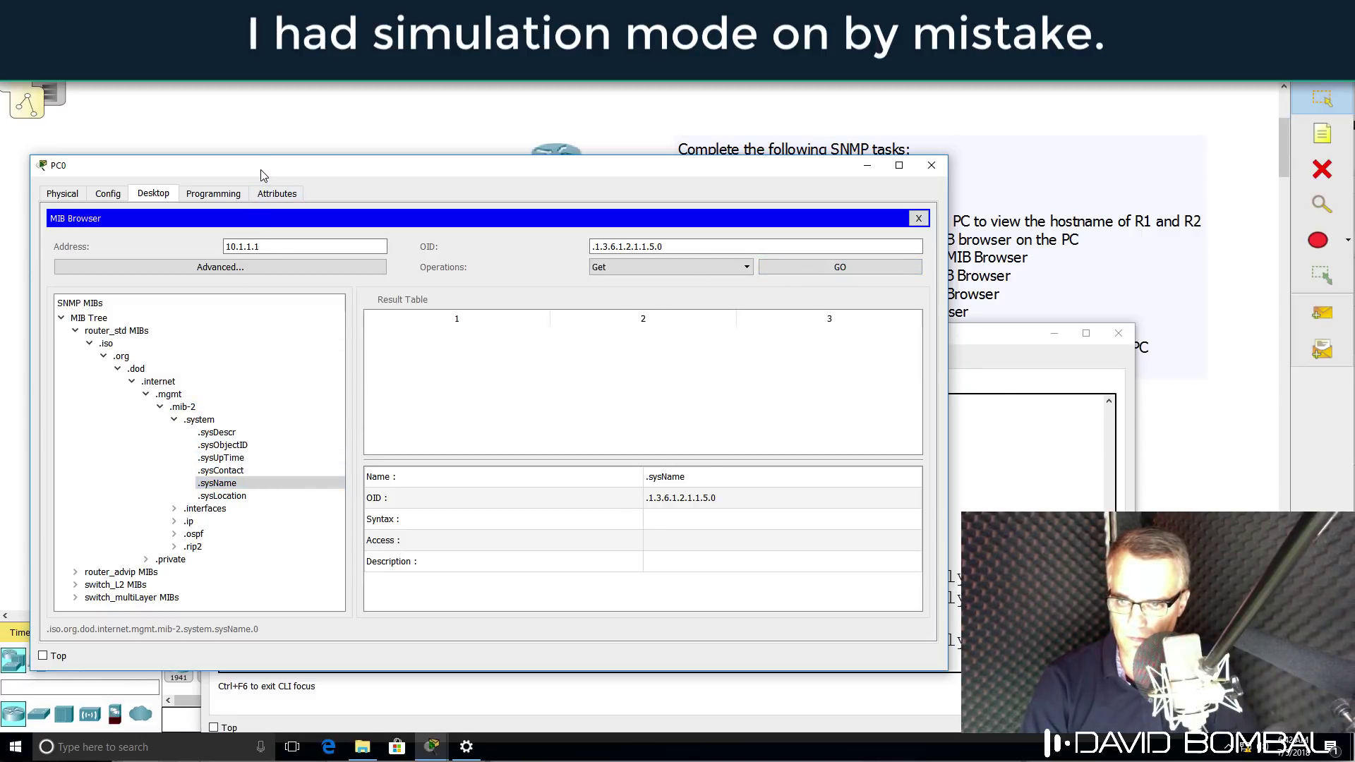
Bring PC0's MIB Browser forward and check the returned sysName R1.
left_click_drag(260, 175, 305, 235)
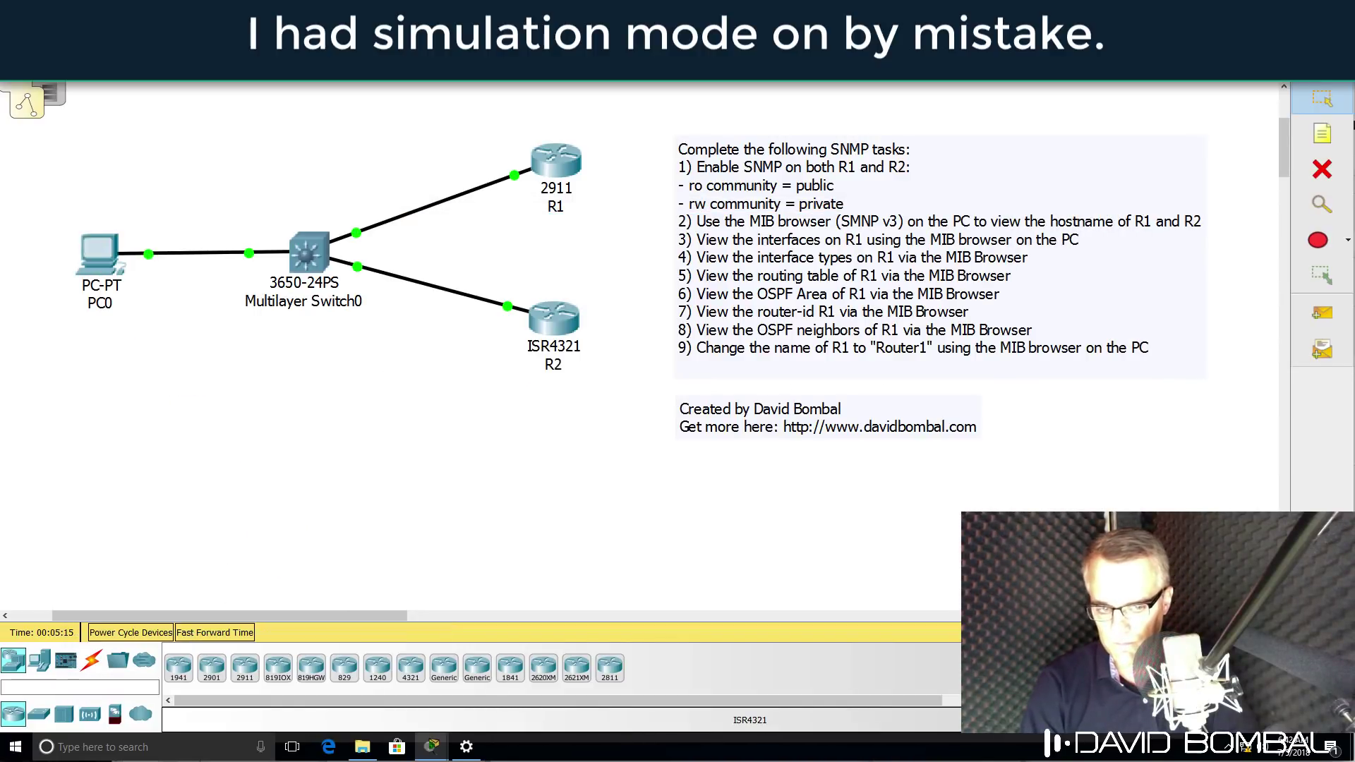
mouse_move(447, 736)
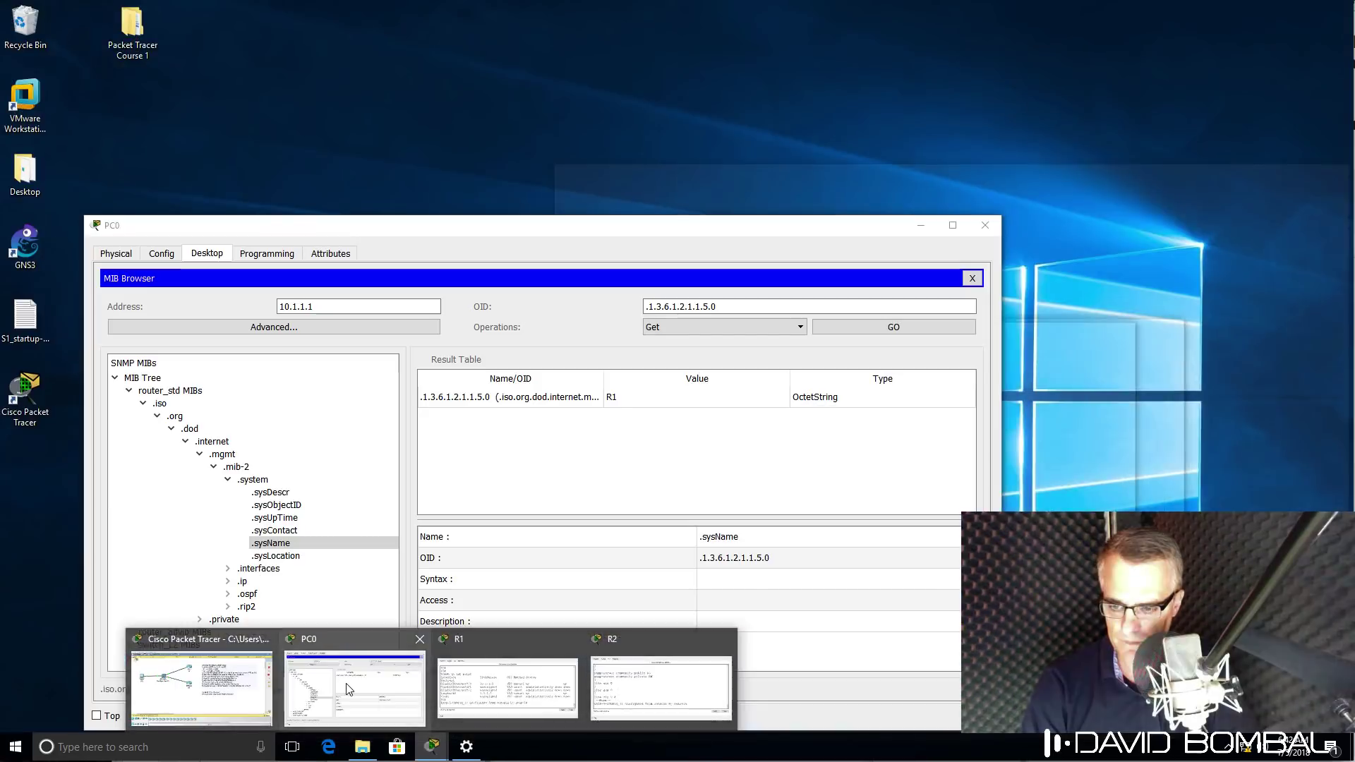
left_click(354, 686)
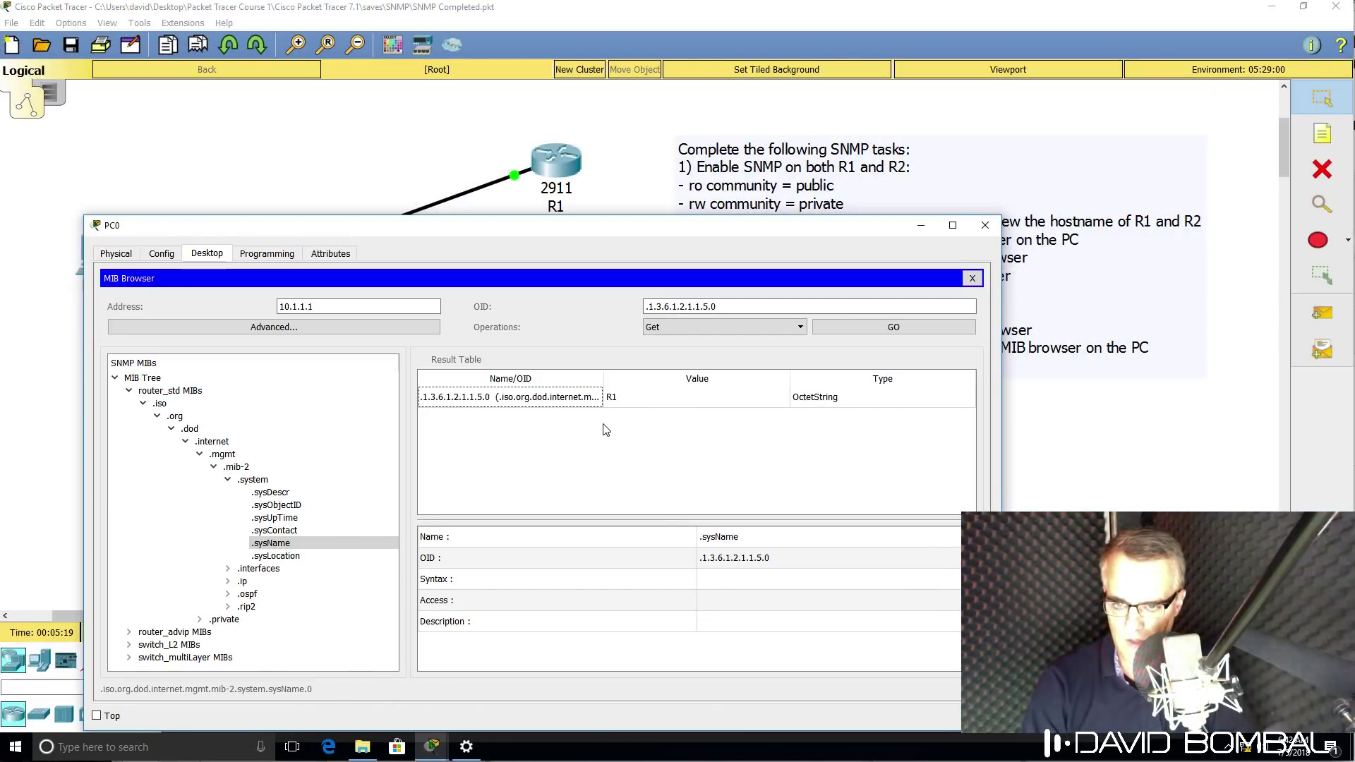
left_click(626, 402)
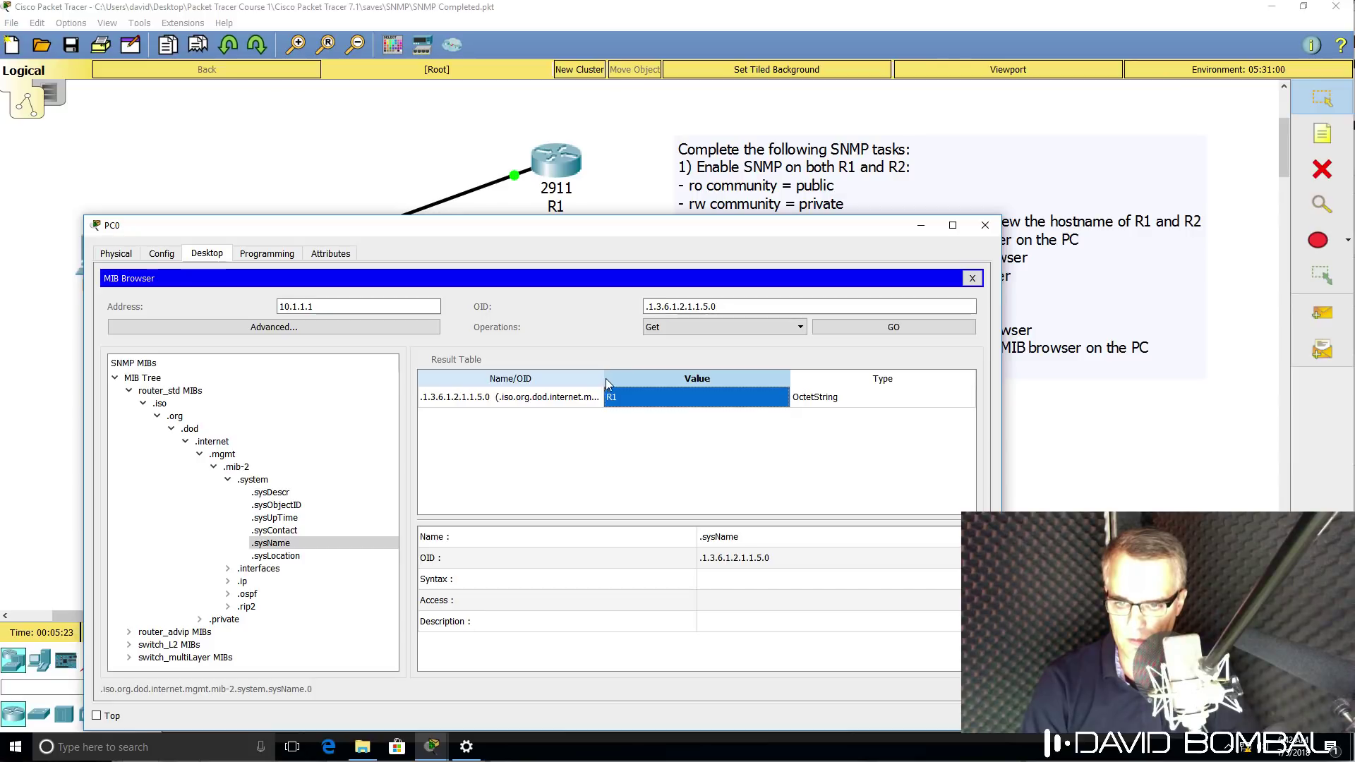
Change the address to 10.1.1.2 and query sysName, returning R2.
left_click(345, 311)
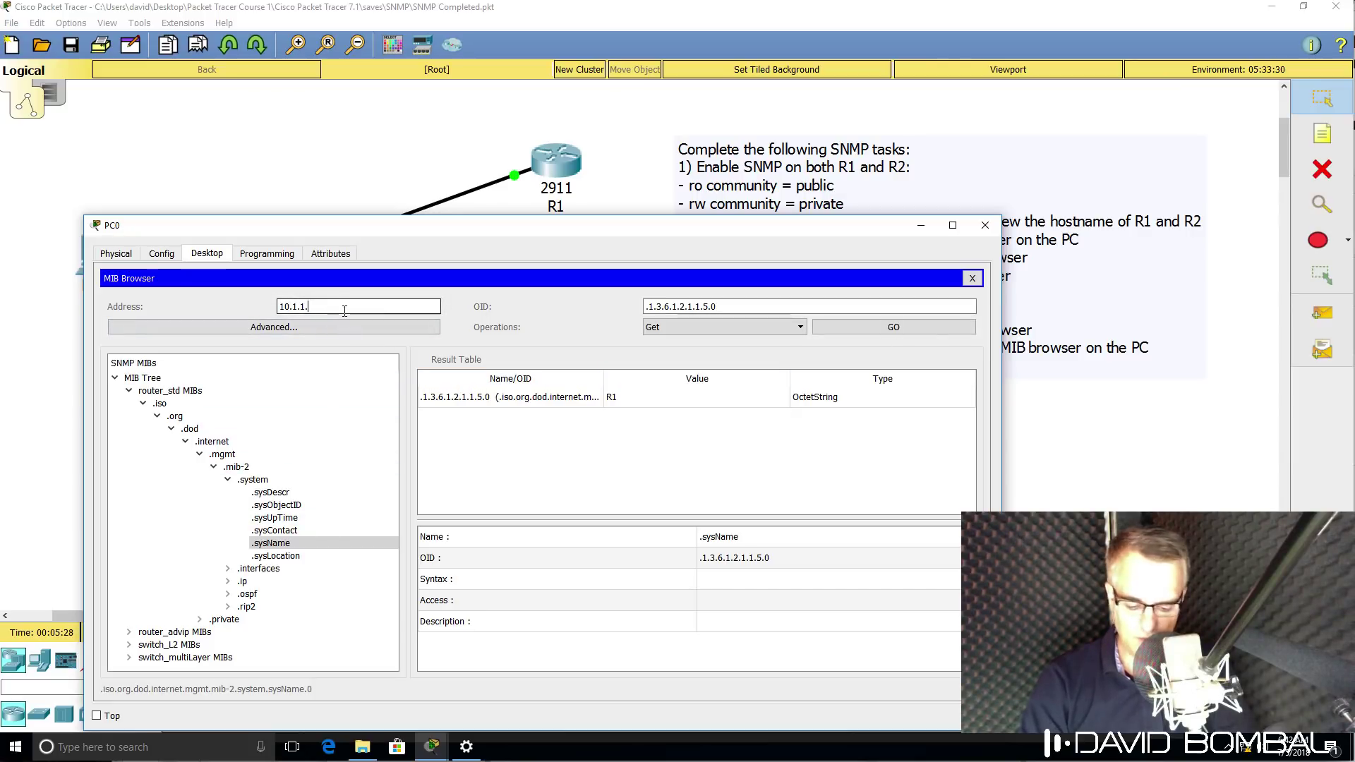
key("BackSpace")
type("2")
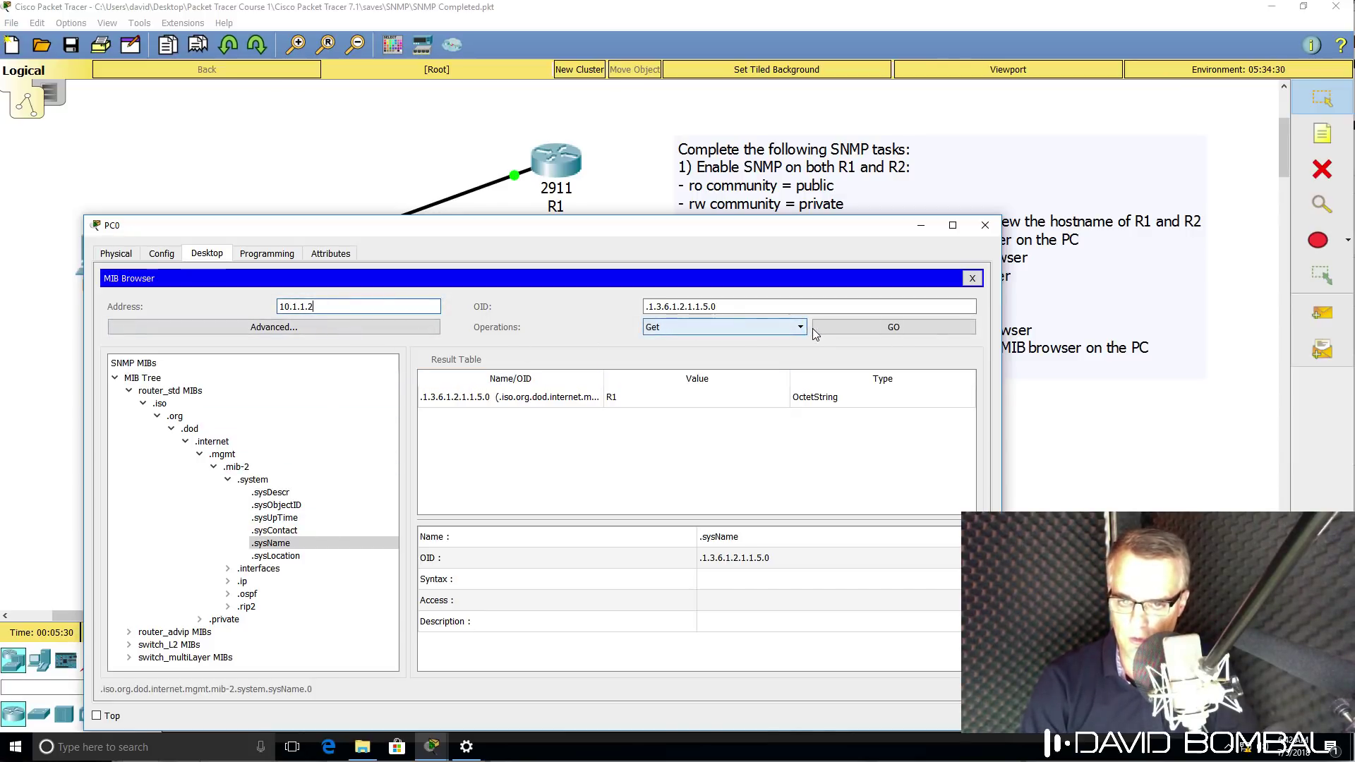
left_click(824, 328)
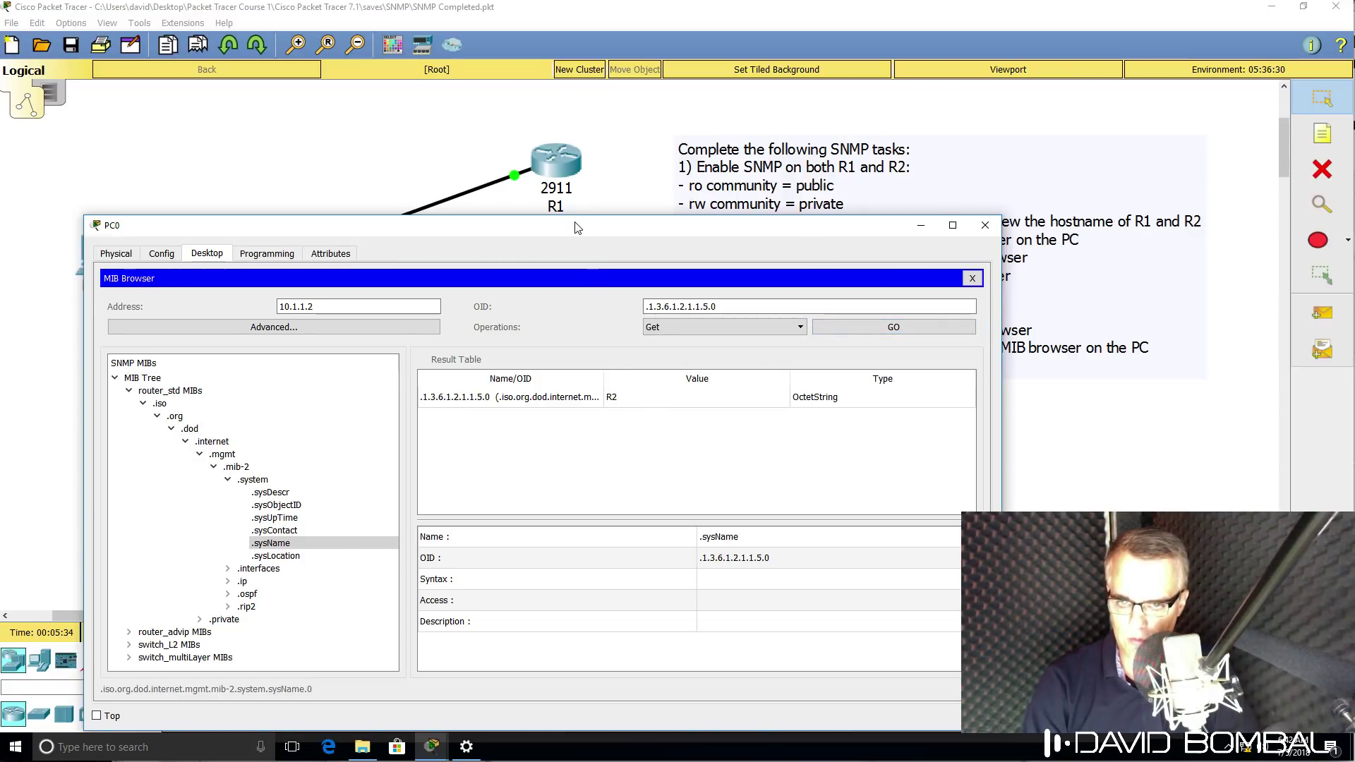
left_click_drag(577, 227, 600, 327)
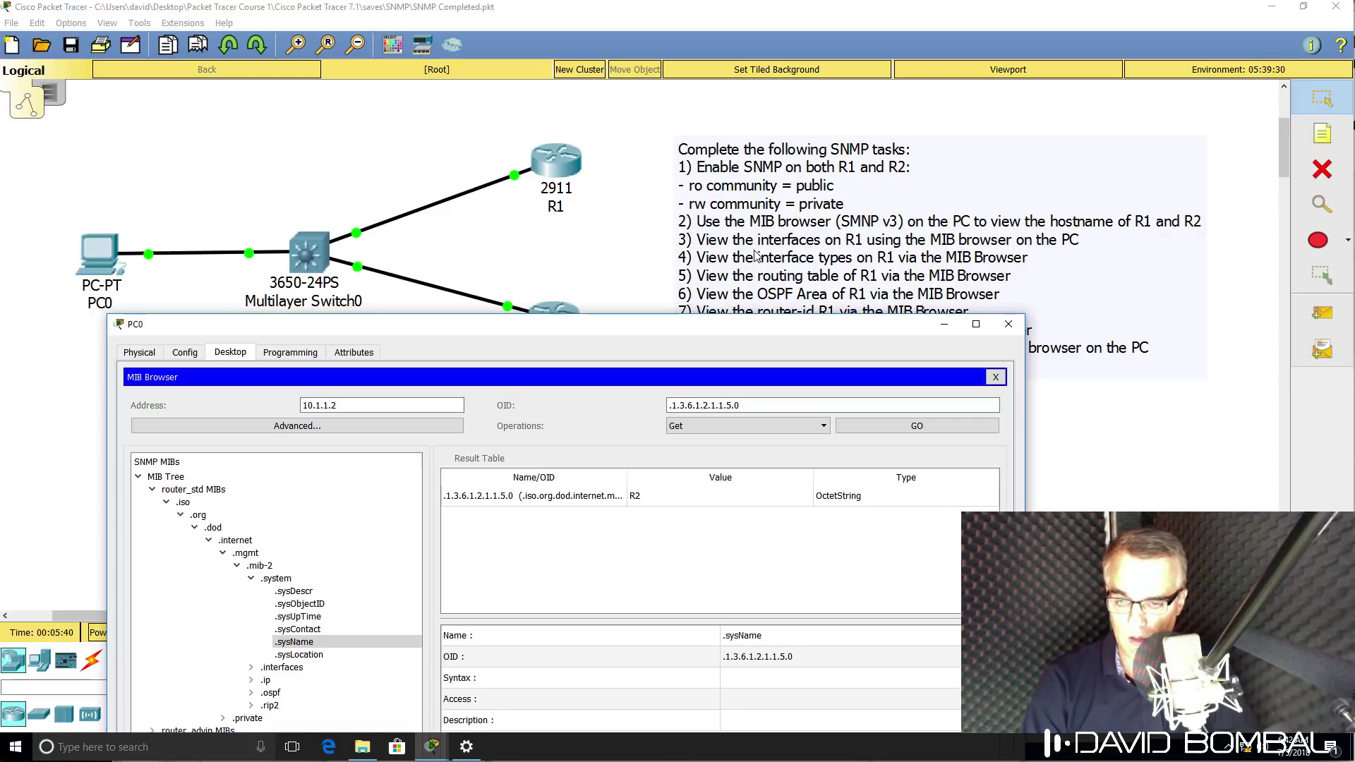
Set the address back to 10.1.1.1 and expand interfaces > ifTable > ifEntry.
left_click_drag(695, 329, 836, 197)
left_click(391, 538)
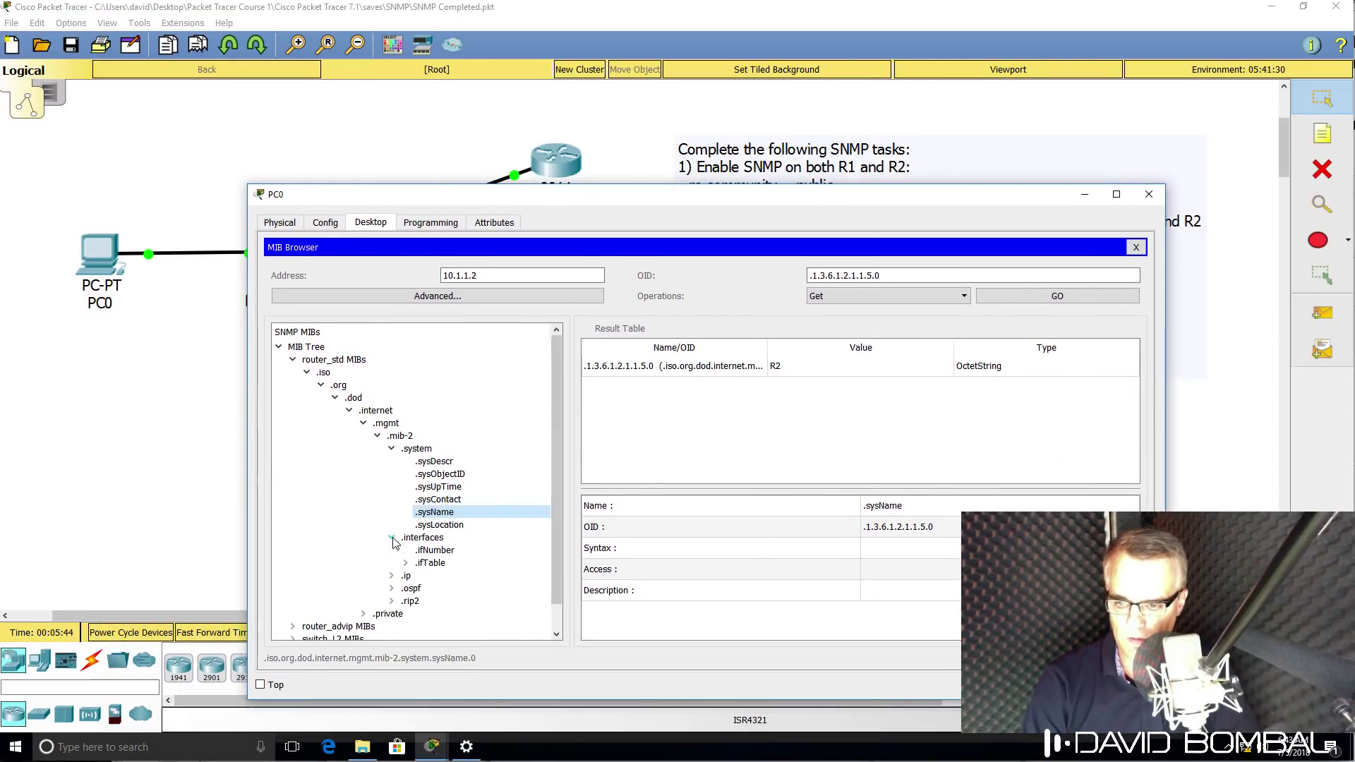
left_click(530, 271)
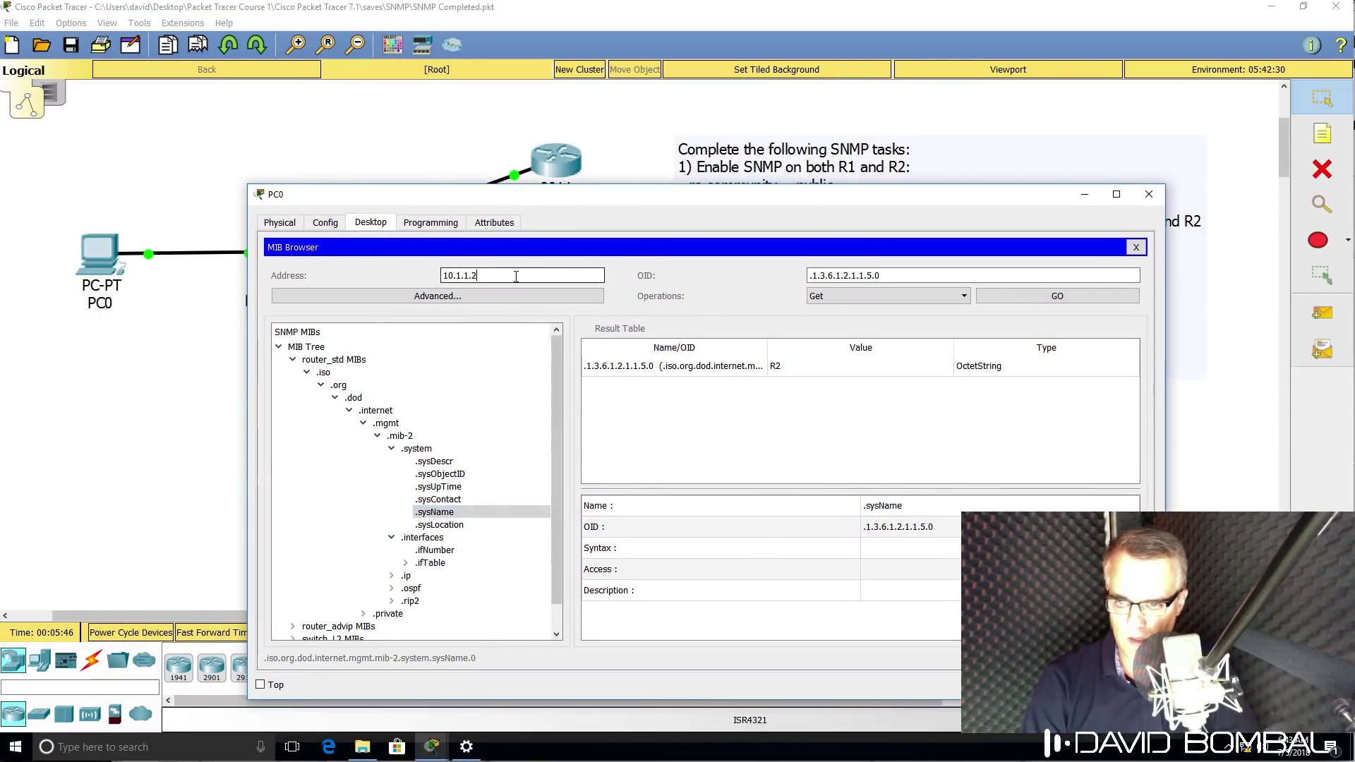
key("BackSpace")
type("1")
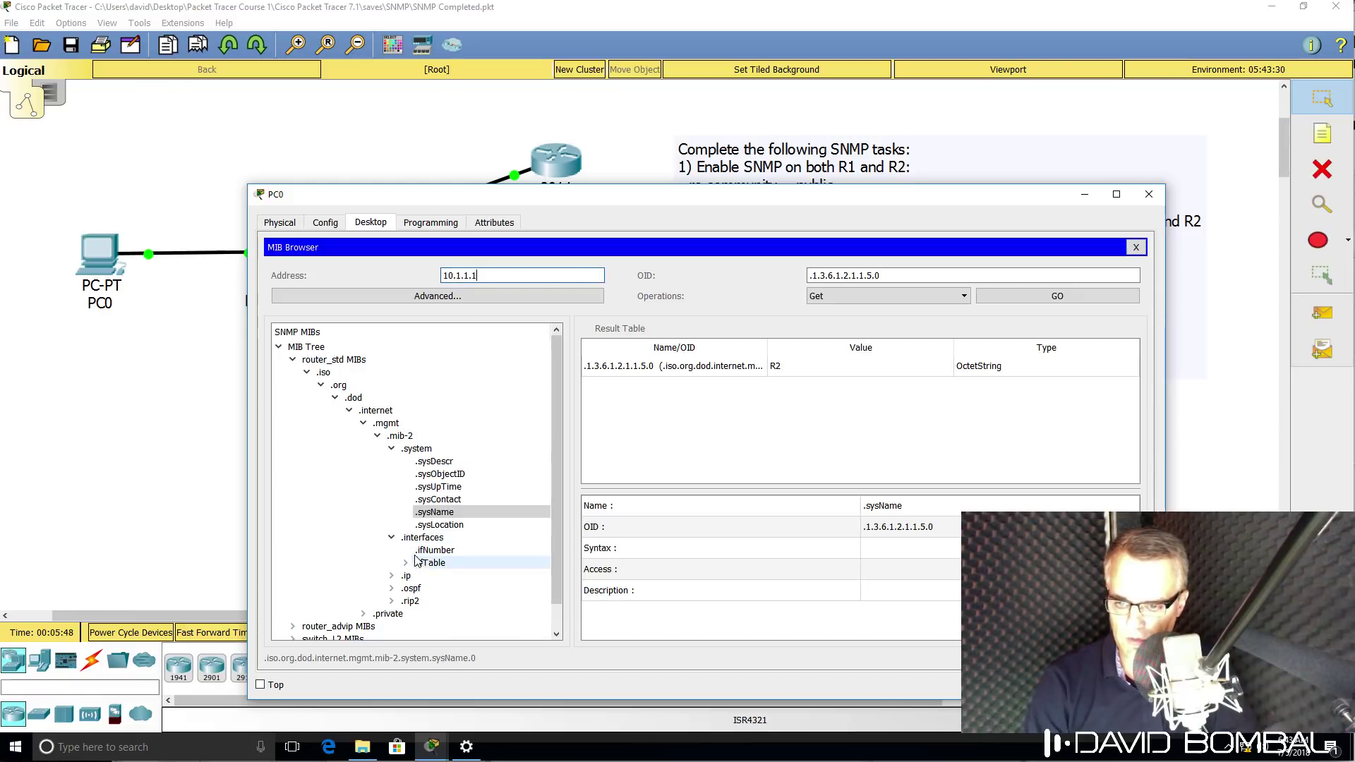
left_click(406, 562)
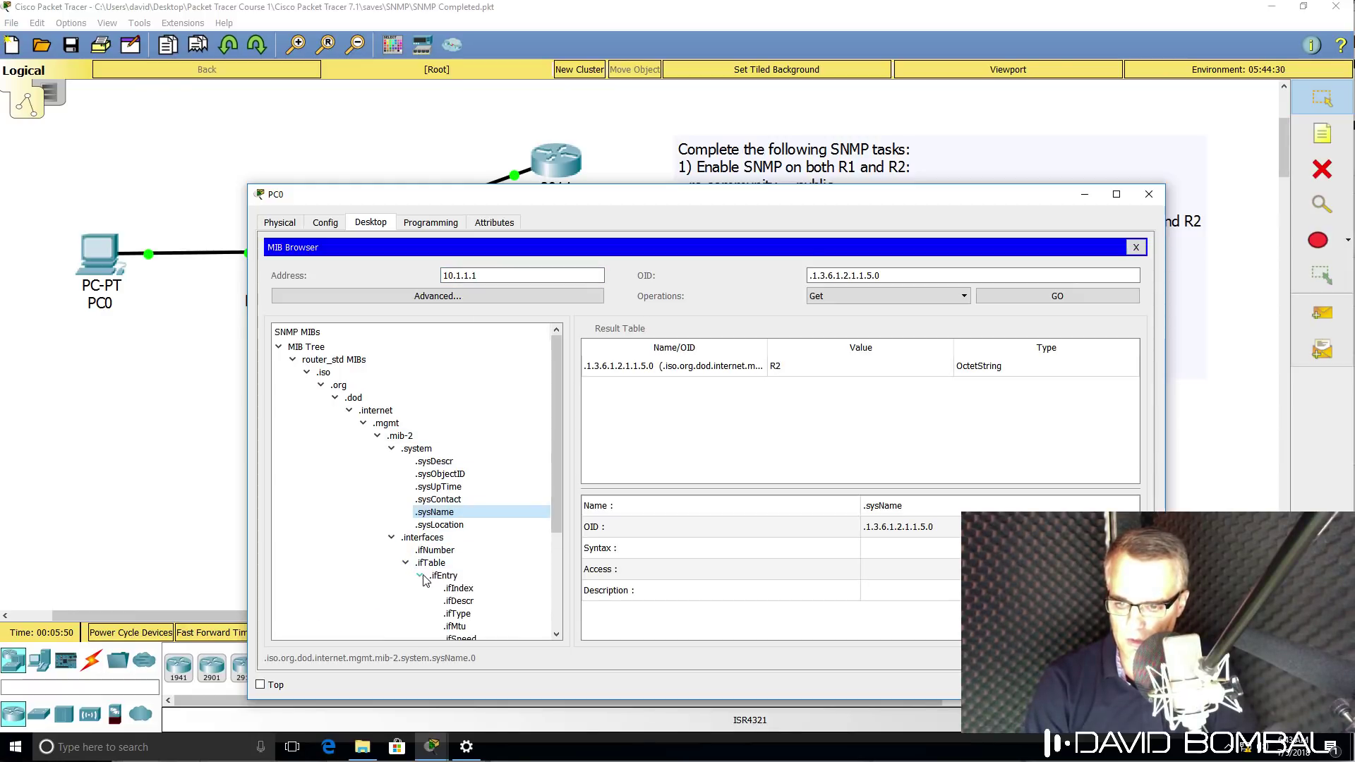
left_click(420, 575)
scroll(424, 575, "down", 3)
Query ifIndex, then ifDescr, listing R1's five interface descriptions.
left_click(459, 473)
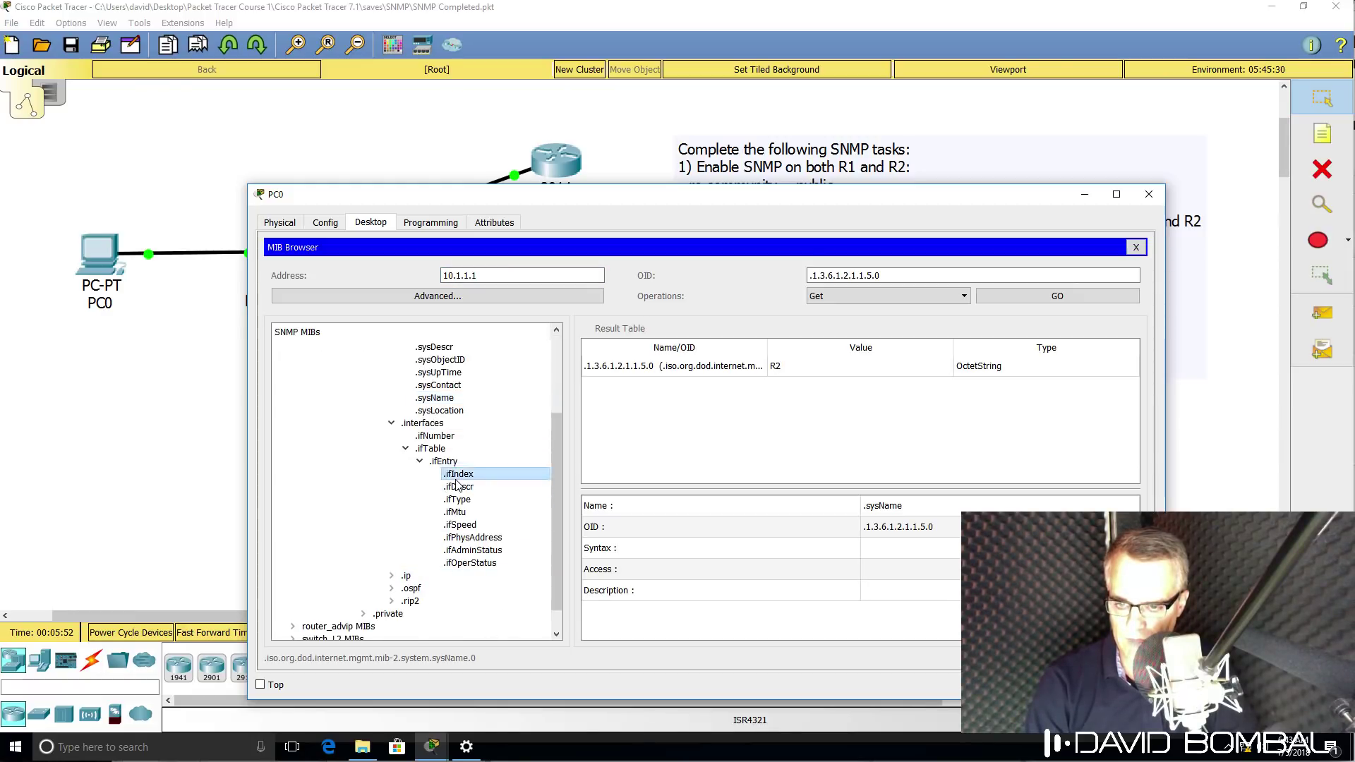
left_click(1085, 297)
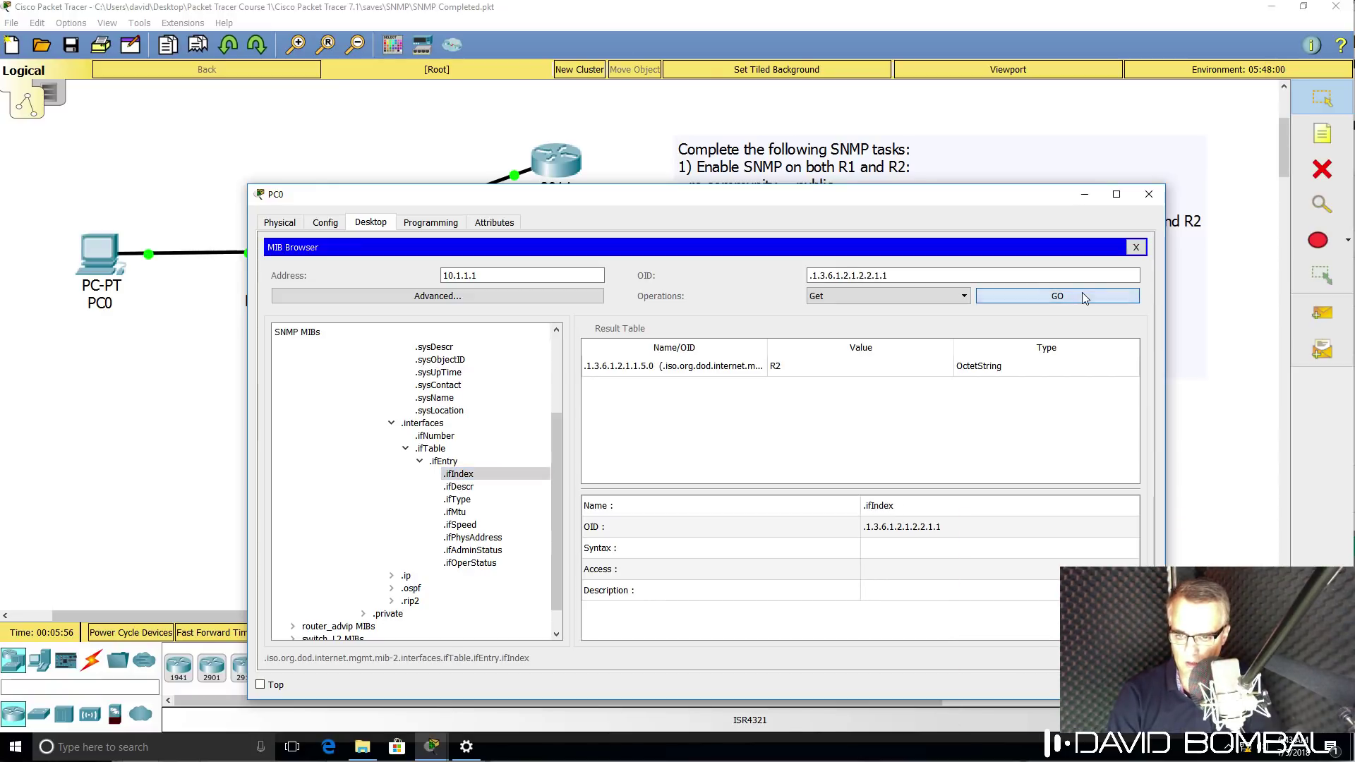
left_click(459, 486)
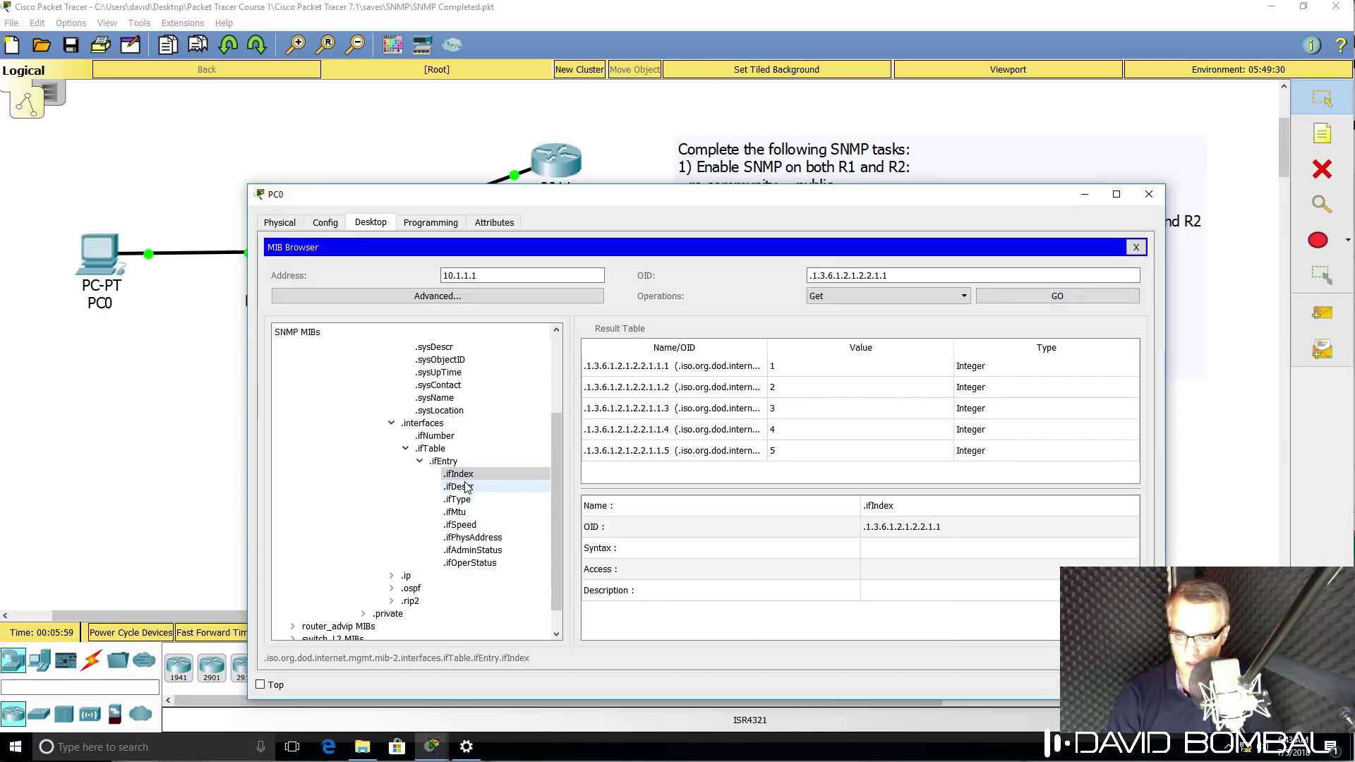
left_click(1022, 300)
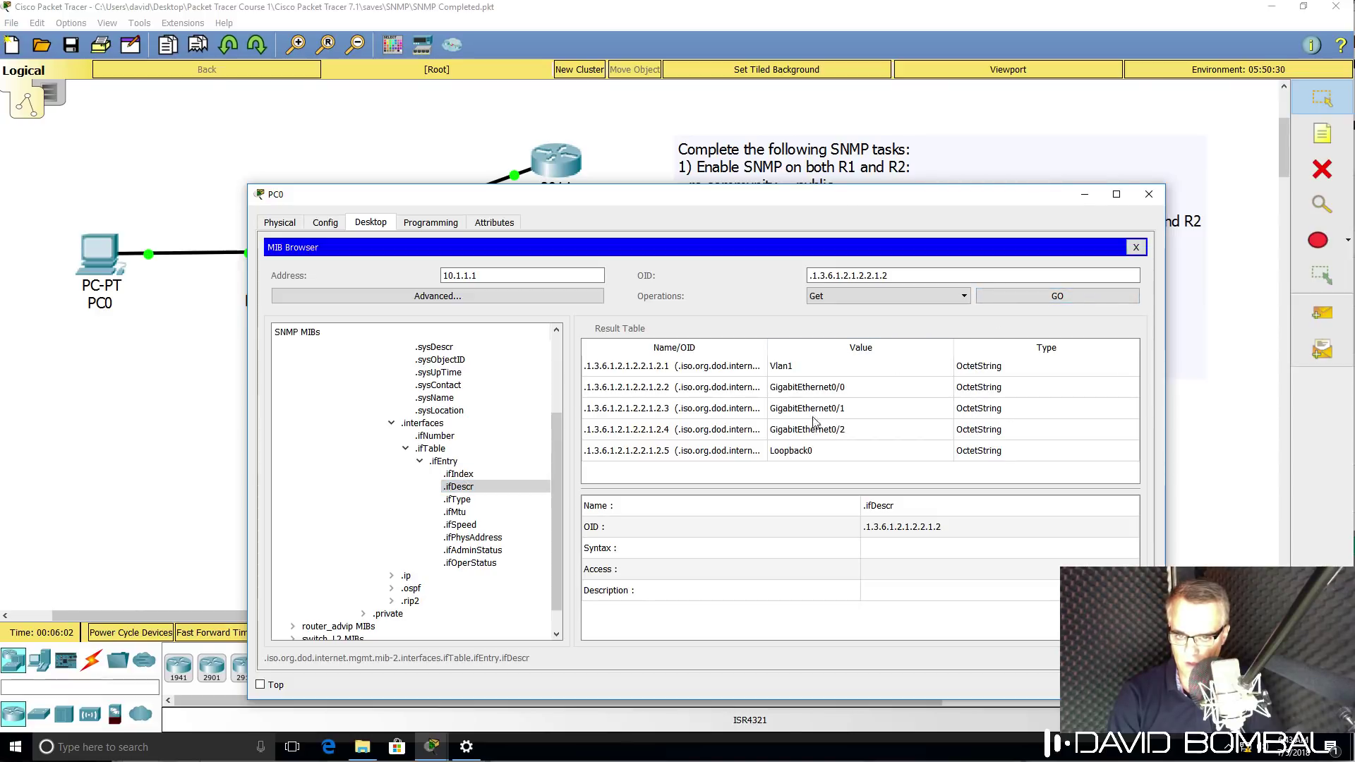
left_click_drag(833, 197, 962, 199)
Run sh ip int brief on R1 to compare with the MIB Browser's interface list.
mouse_move(432, 746)
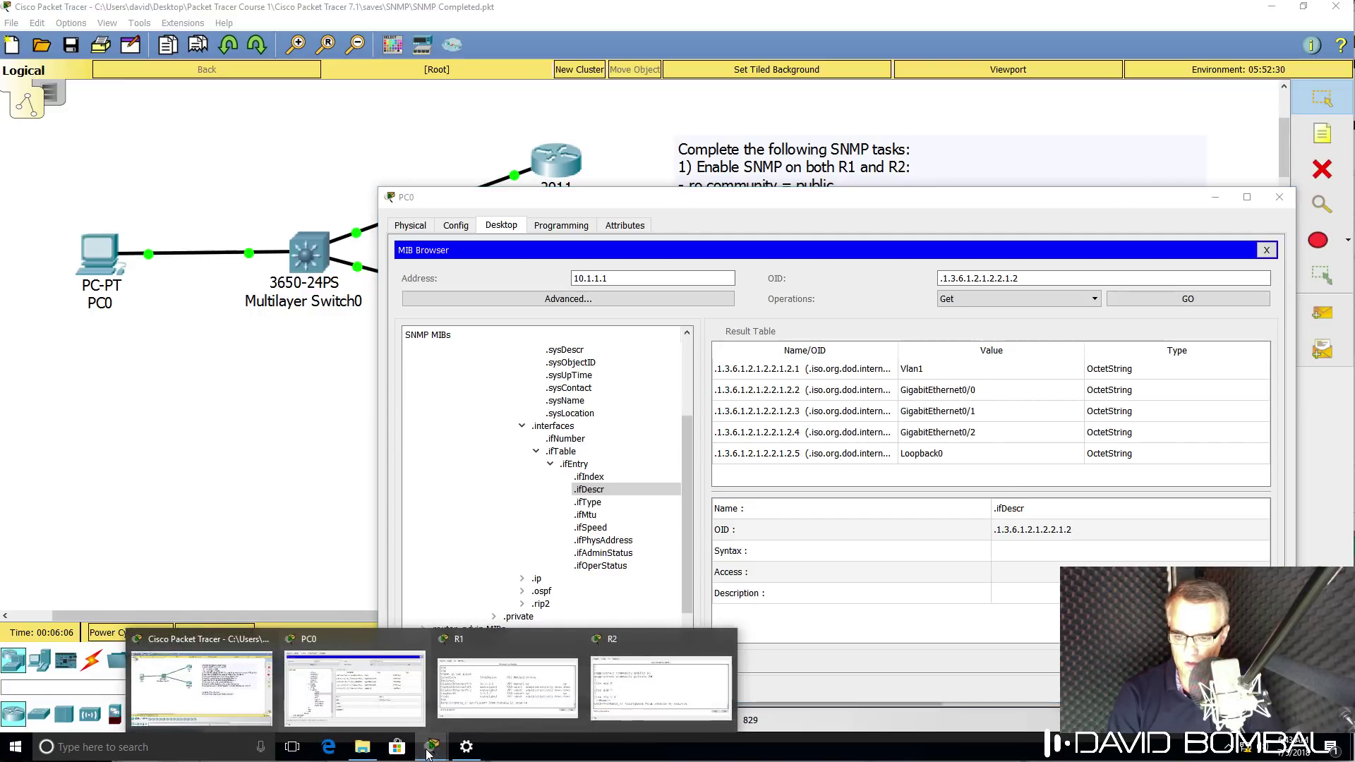
left_click(463, 708)
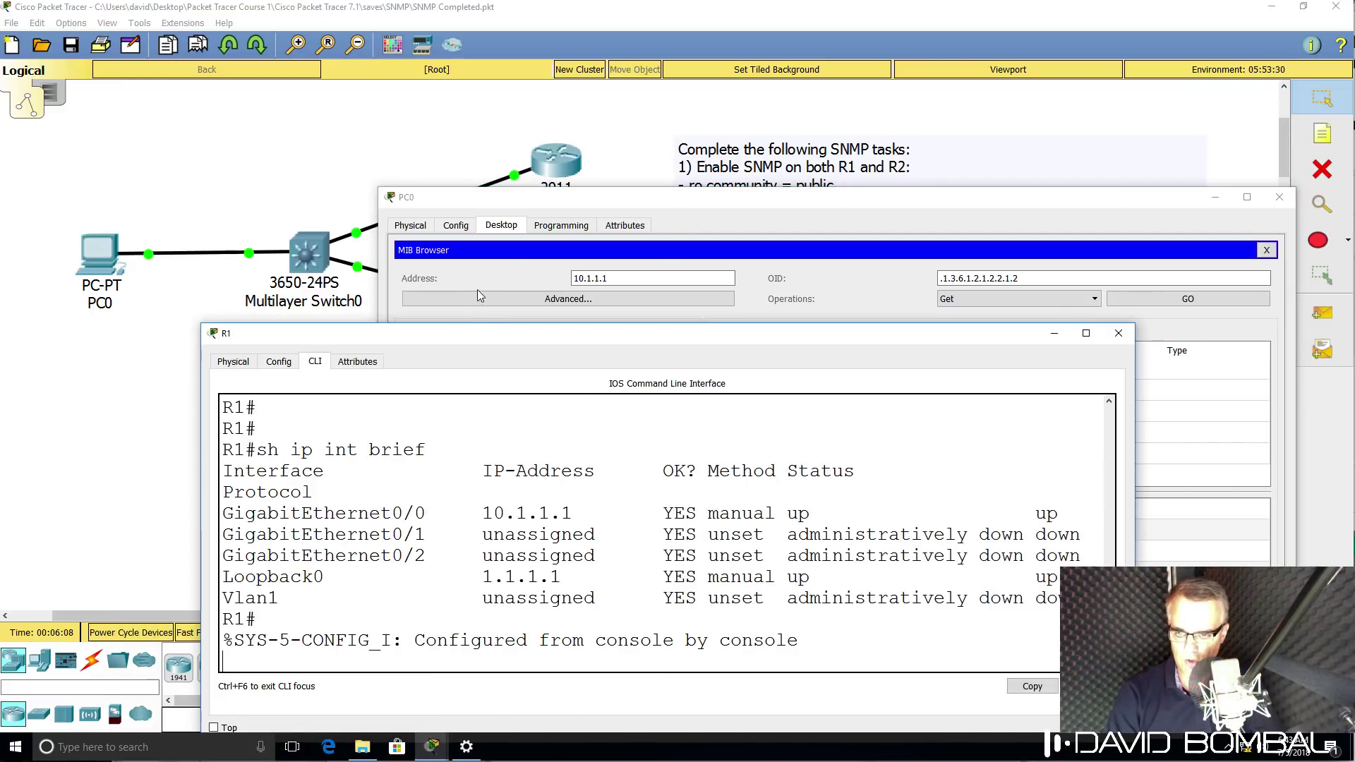
left_click_drag(458, 337, 312, 300)
key("Return")
key("Return")
key("Return")
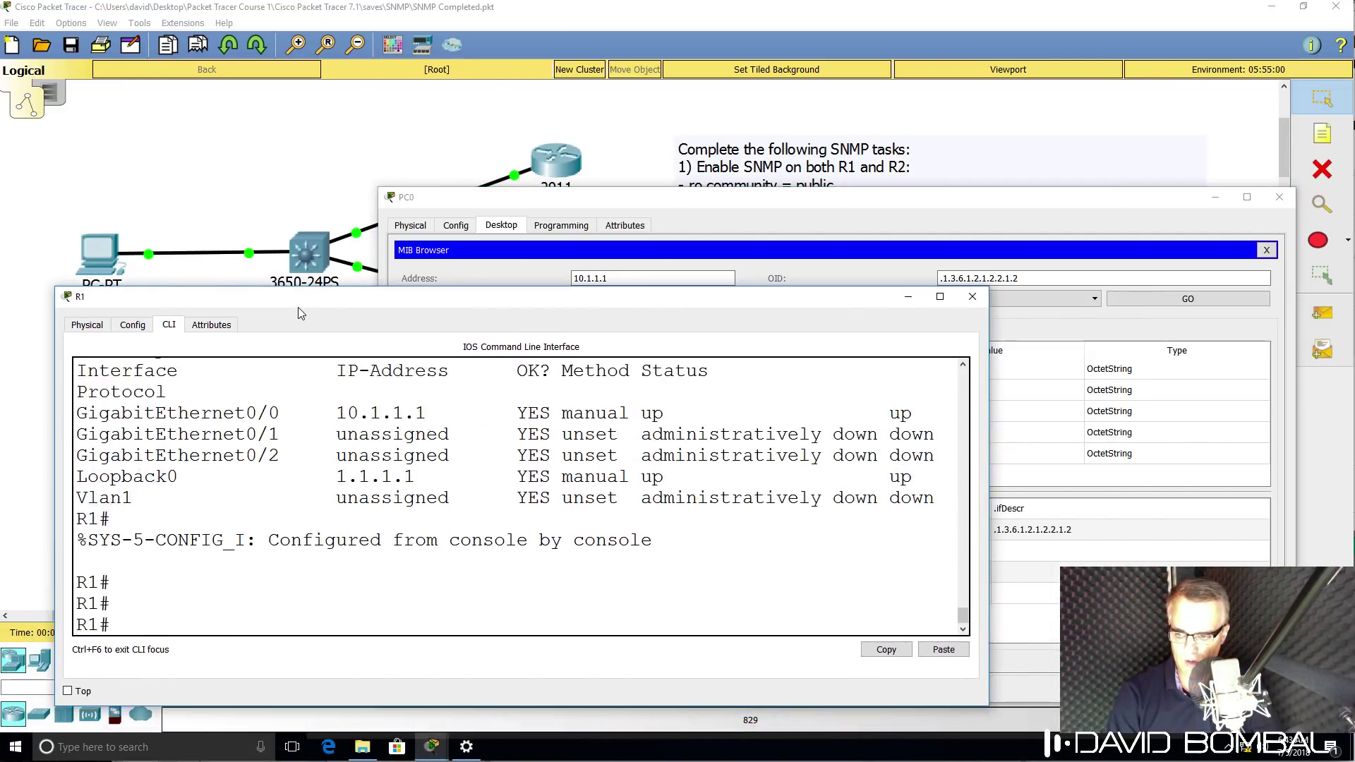
type("sh ip int brief")
key("Return")
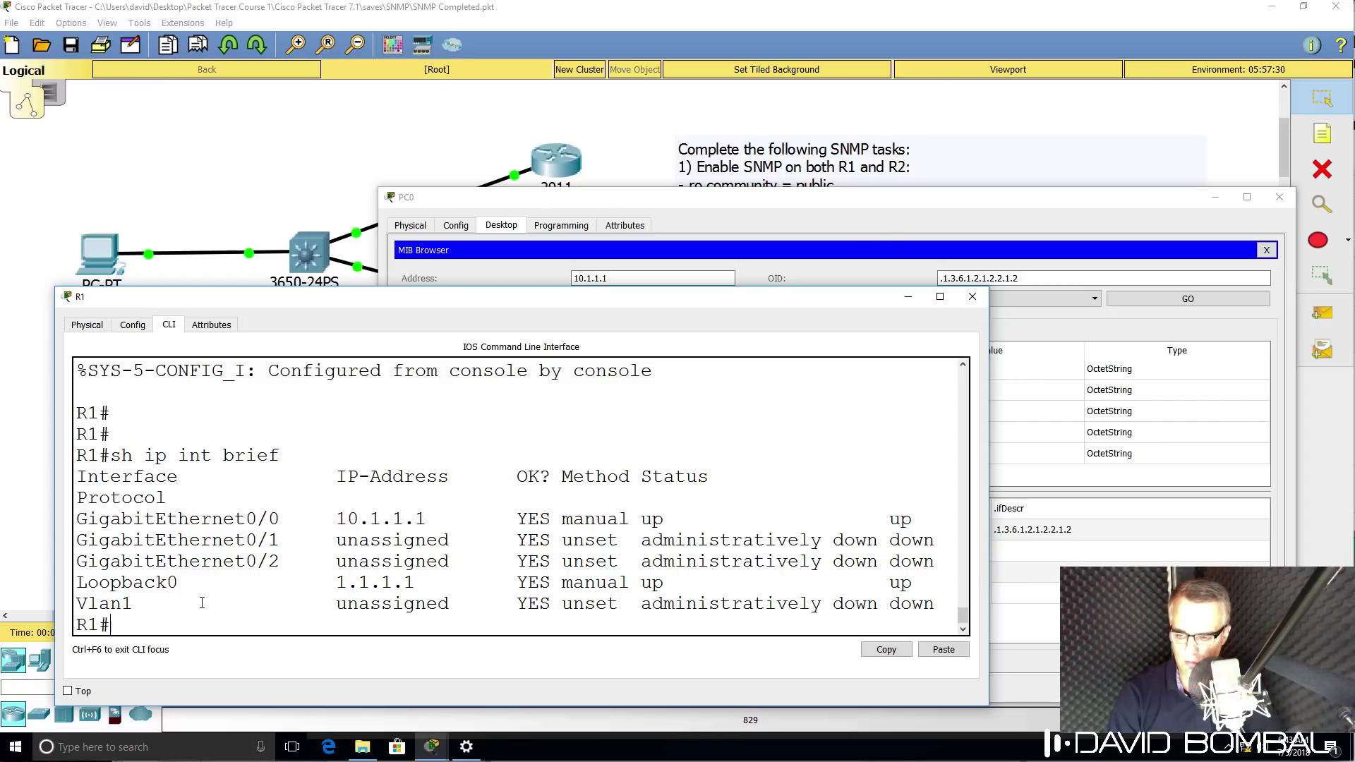
left_click(886, 192)
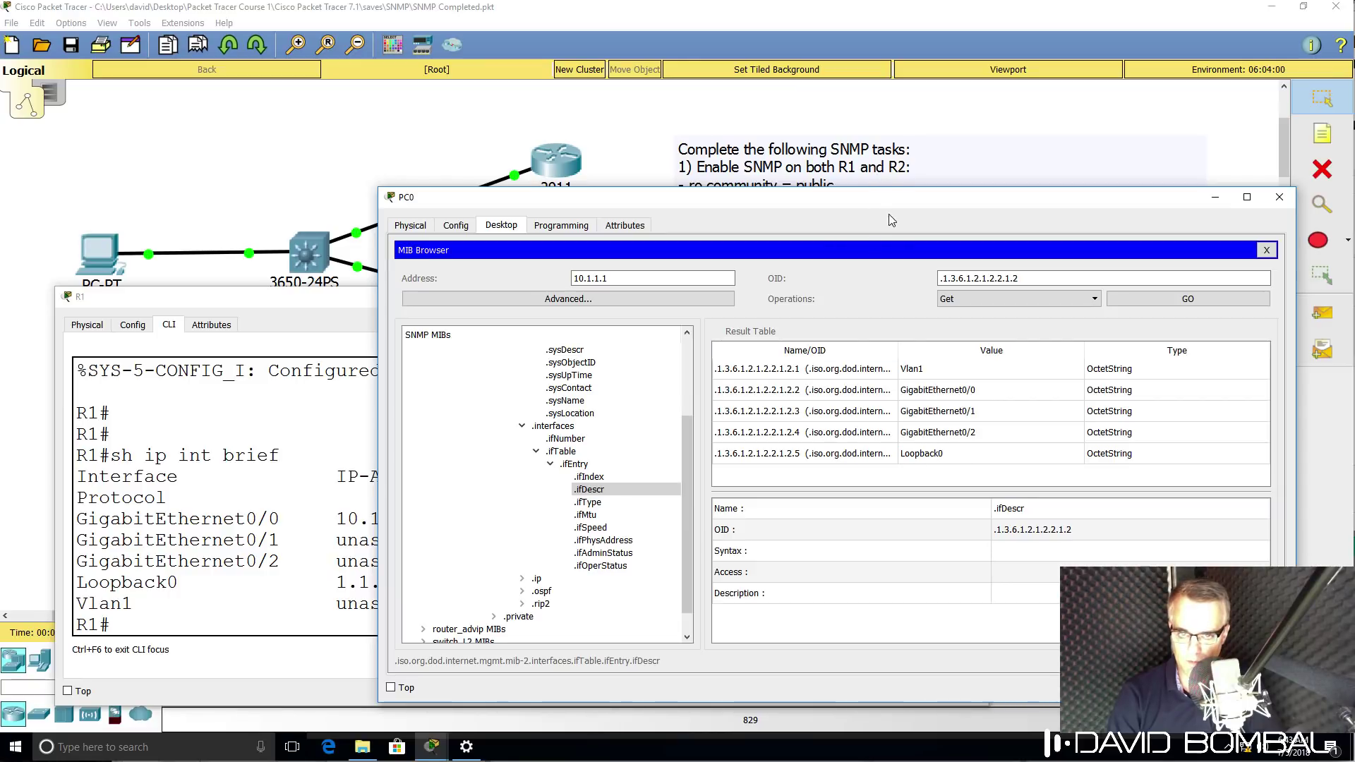
Query R1's ifType, ifMtu and ifSpeed values in PC0's MIB Browser.
left_click_drag(889, 203, 861, 302)
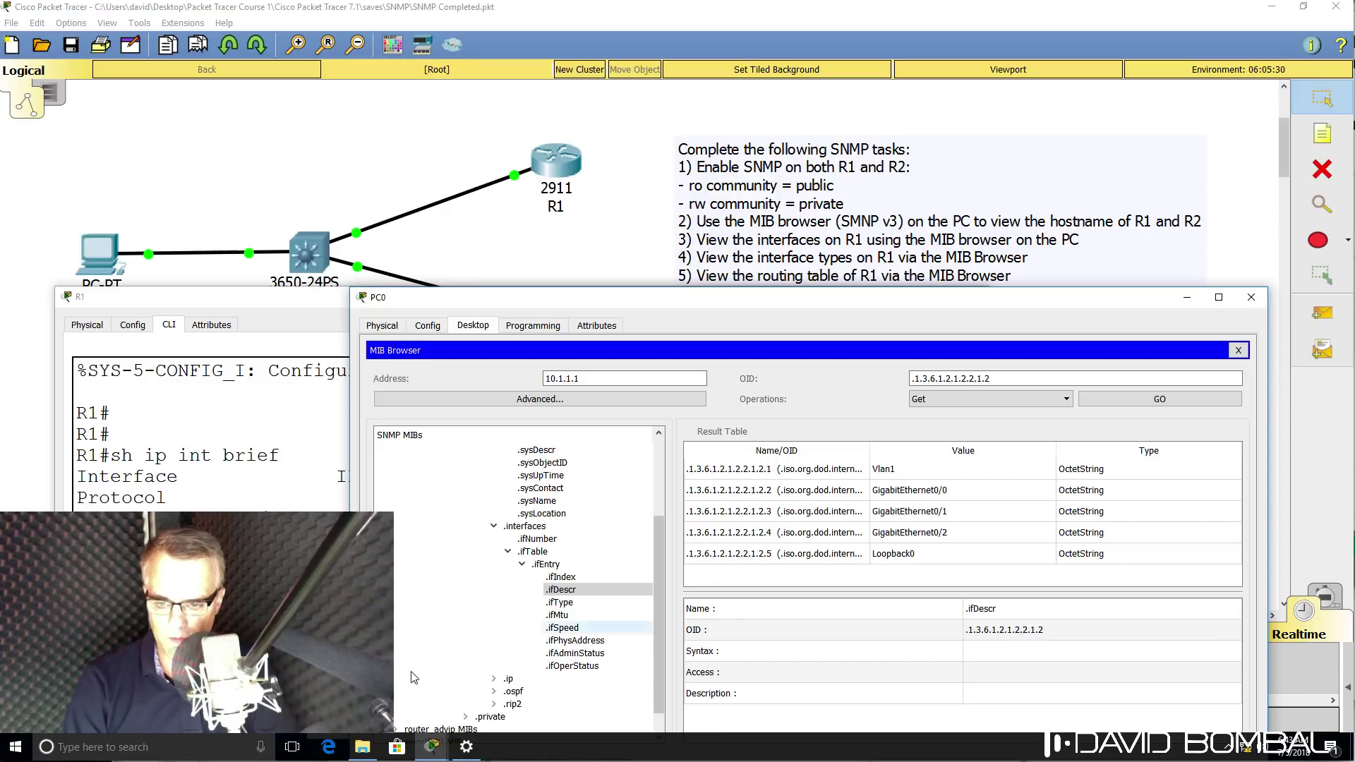
left_click(560, 602)
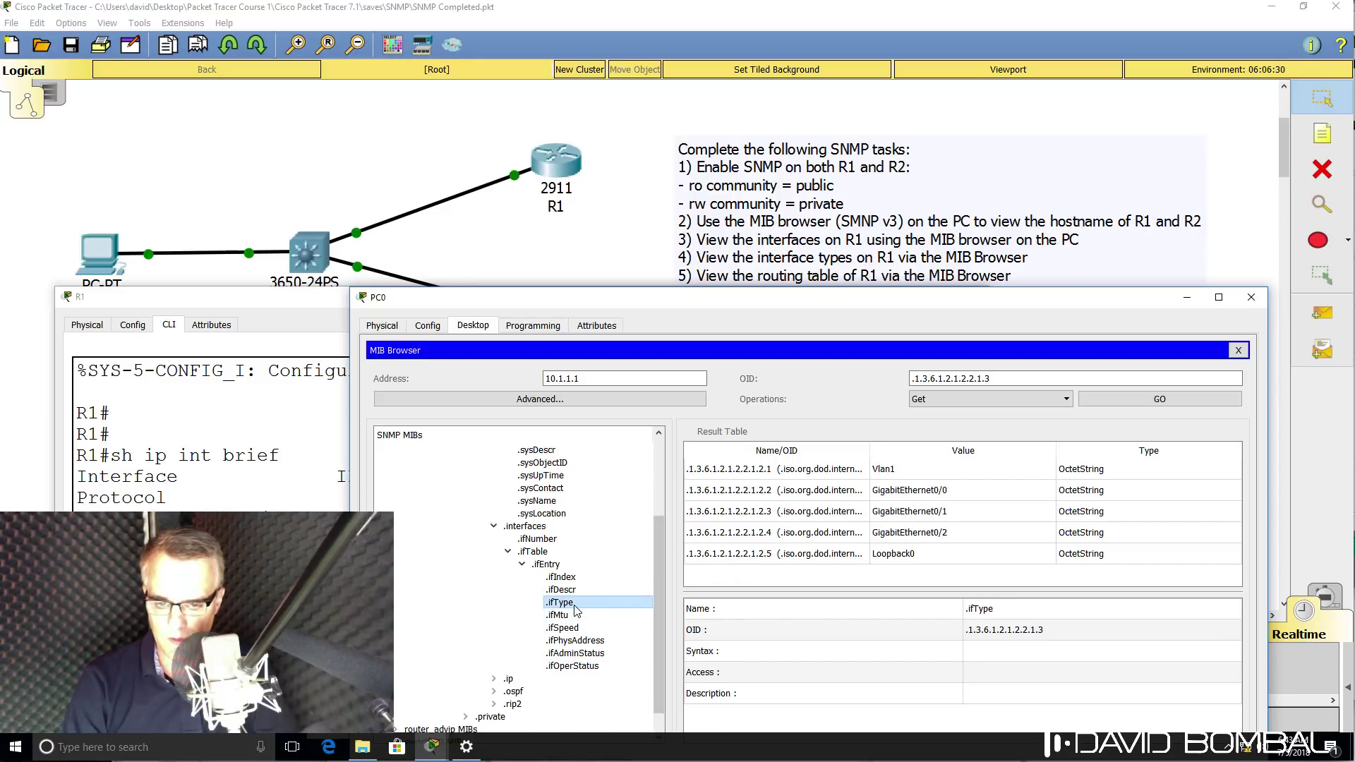
left_click(1184, 401)
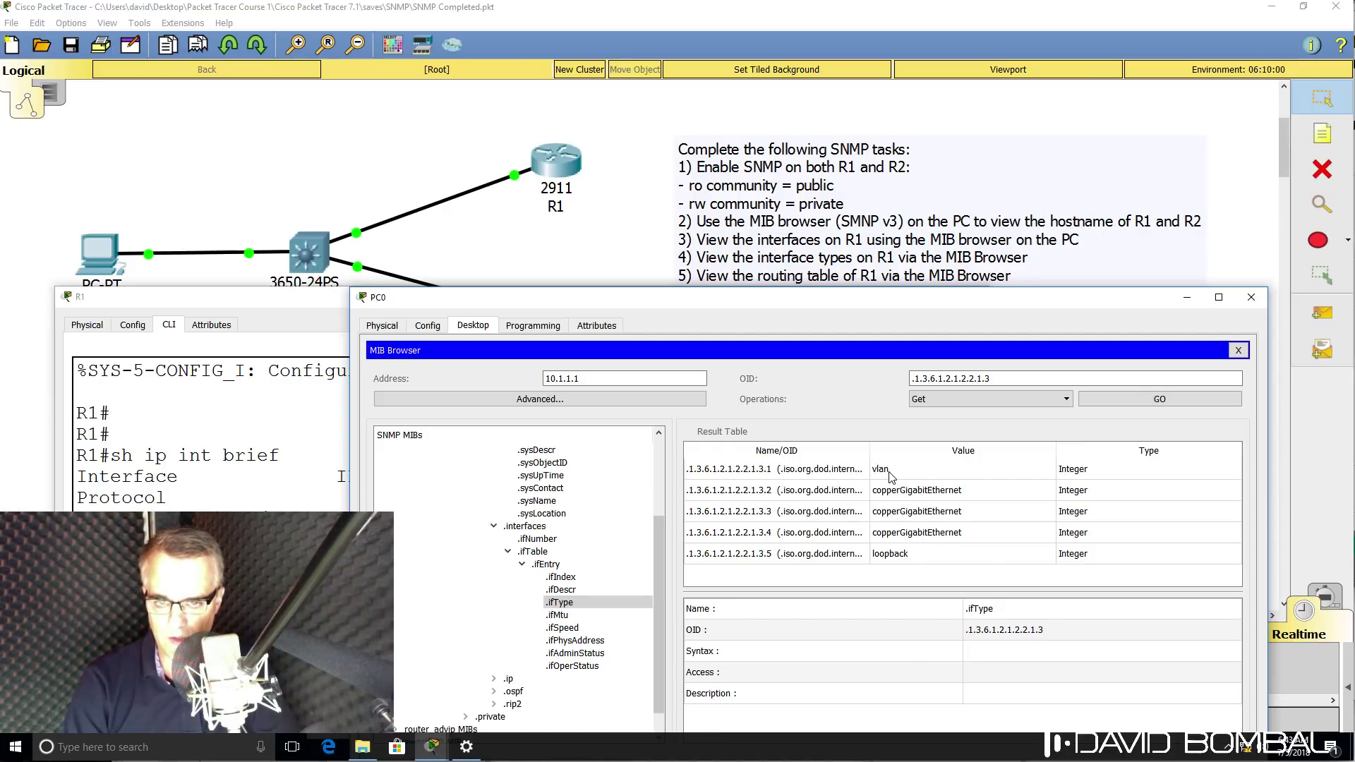
left_click(589, 614)
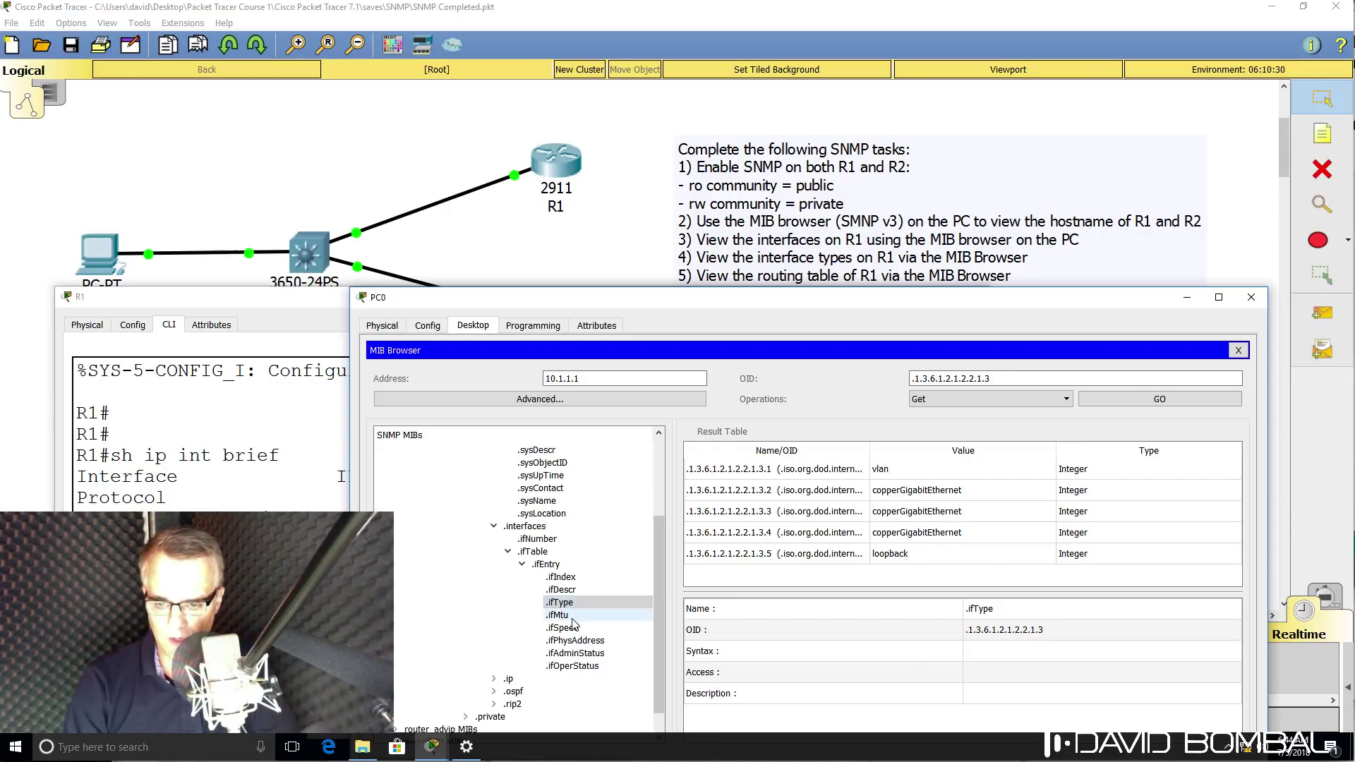
left_click(1118, 404)
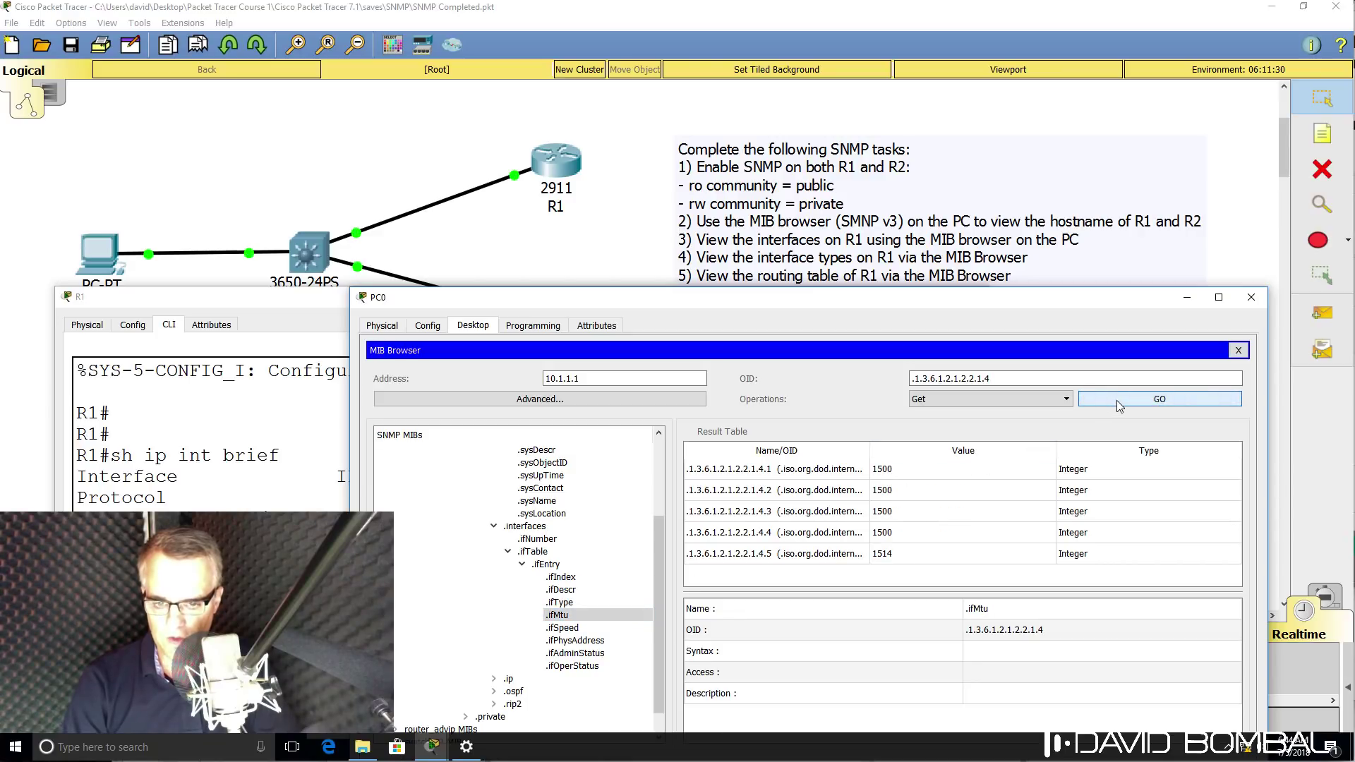
key("Down")
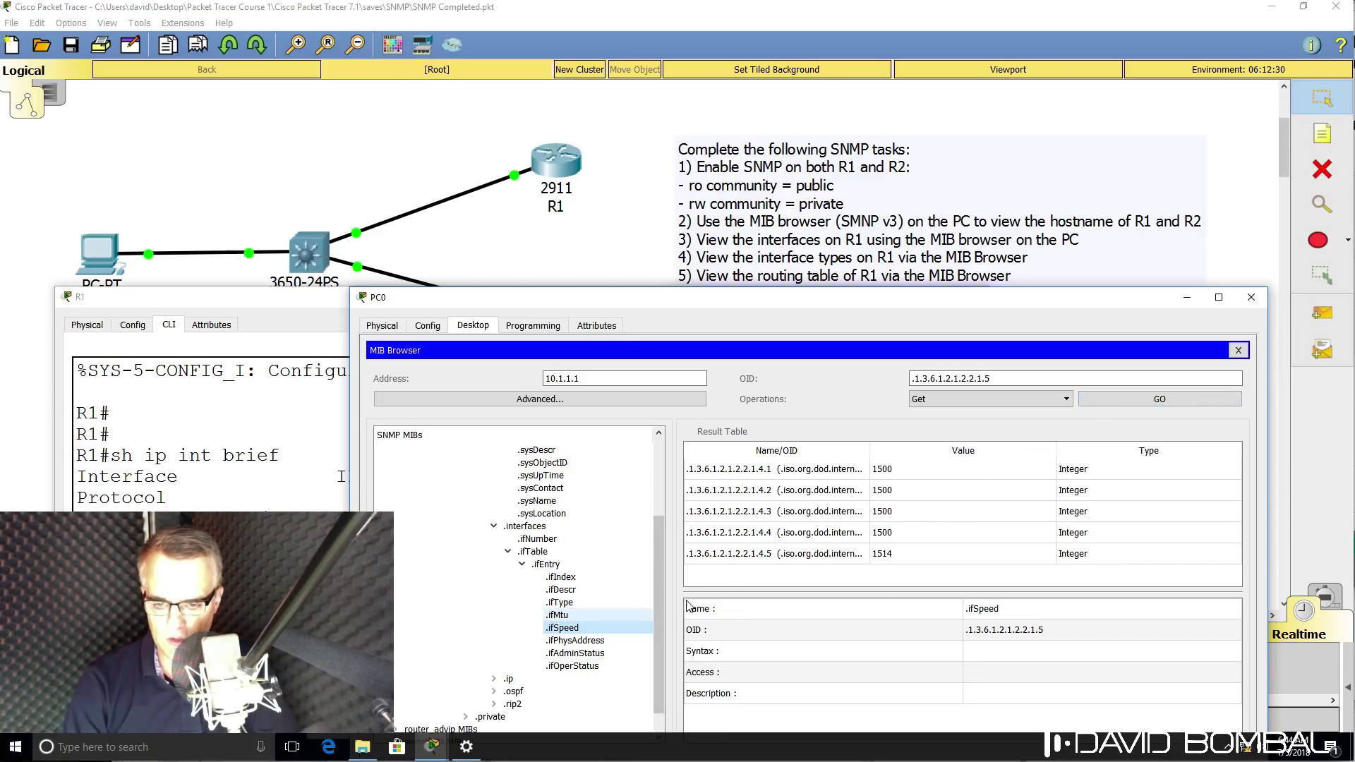
left_click(1111, 379)
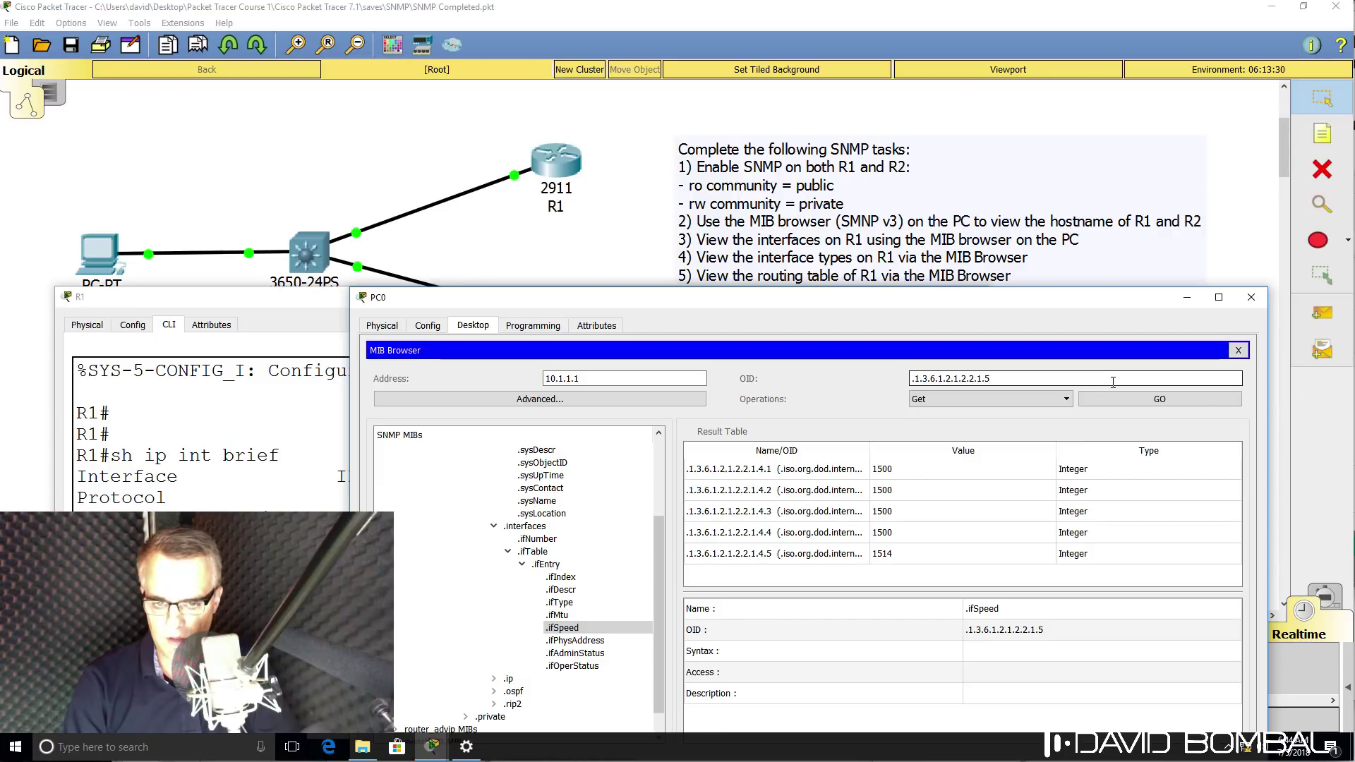
left_click(1119, 401)
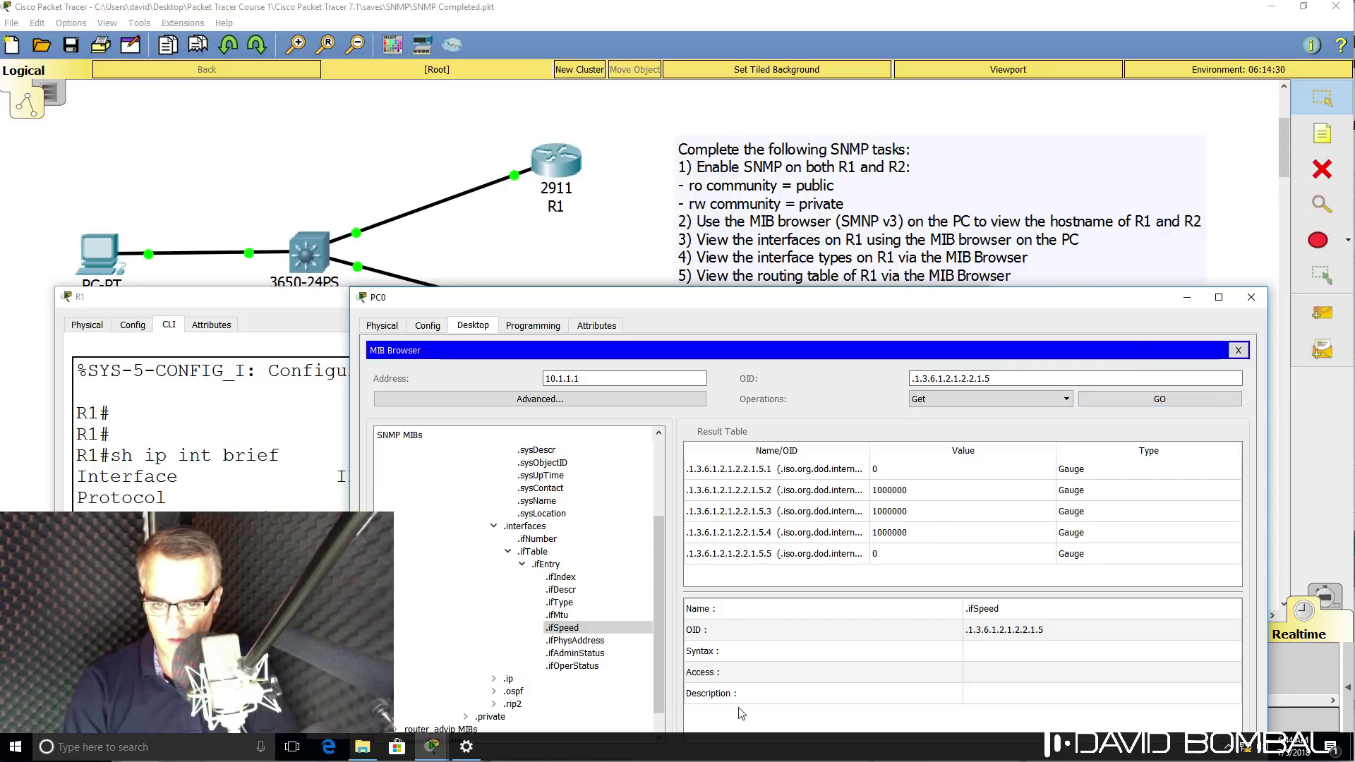
Fetch R1's interface MAC addresses (ifPhysAddress), then bring R1's CLI to the front.
left_click(591, 640)
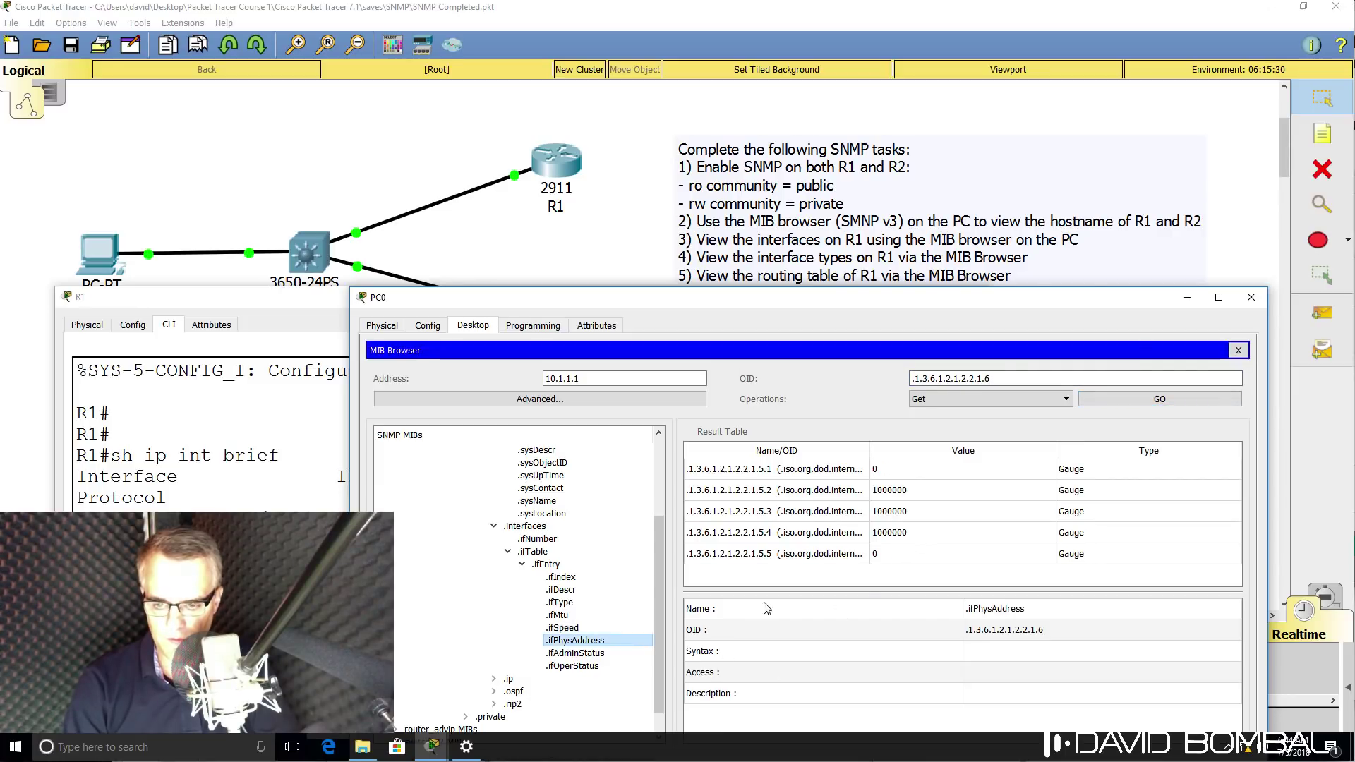
left_click(1106, 402)
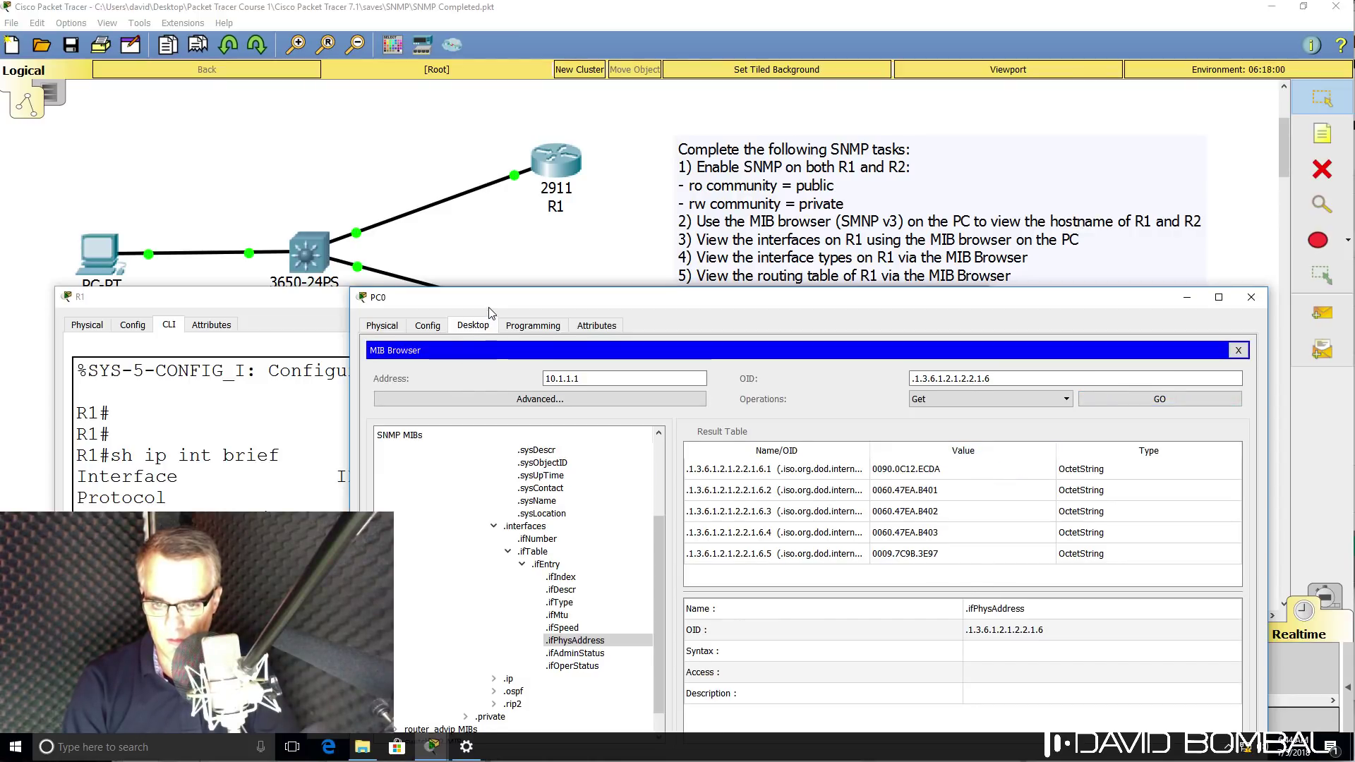
left_click_drag(492, 313, 586, 305)
left_click(317, 529)
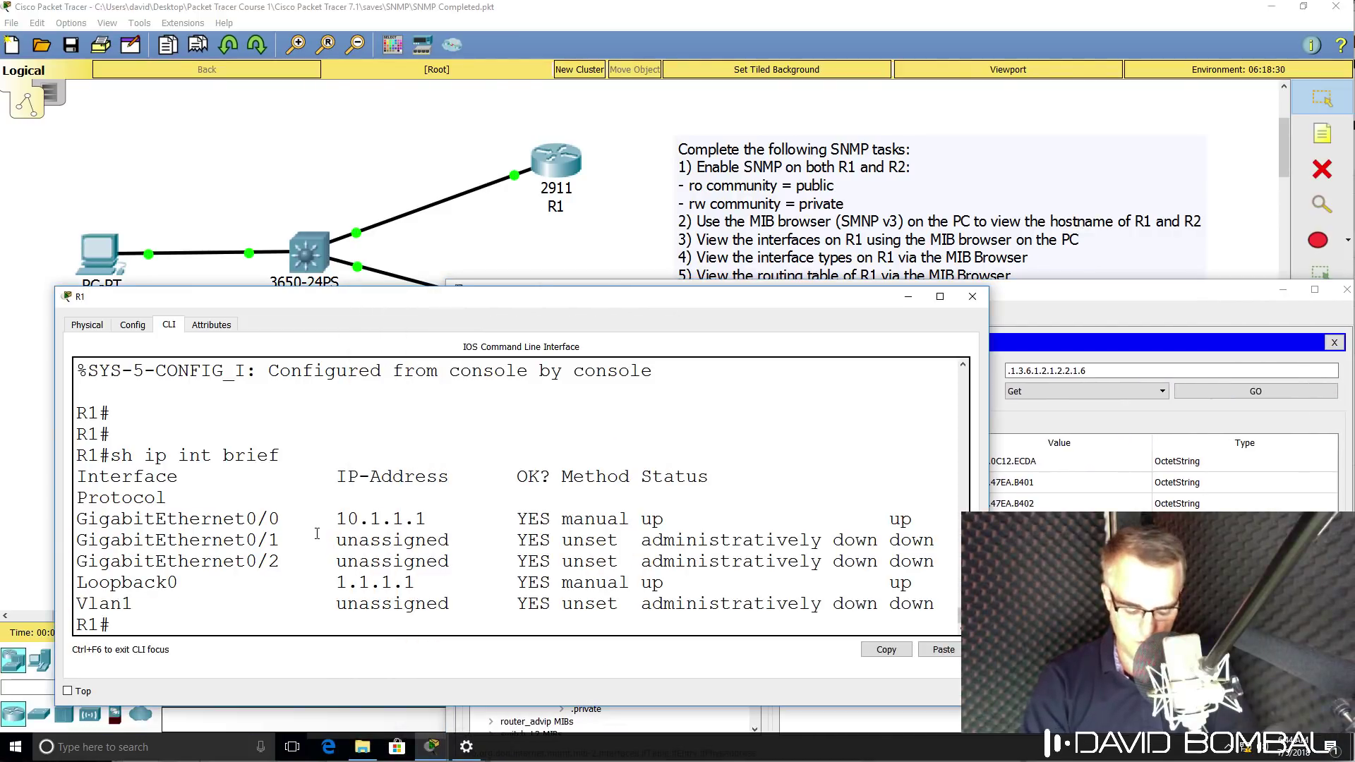
Run 'sh int g0/0' on R1 and highlight its MAC address 0060.47ea.b401.
type("sh int g0/0")
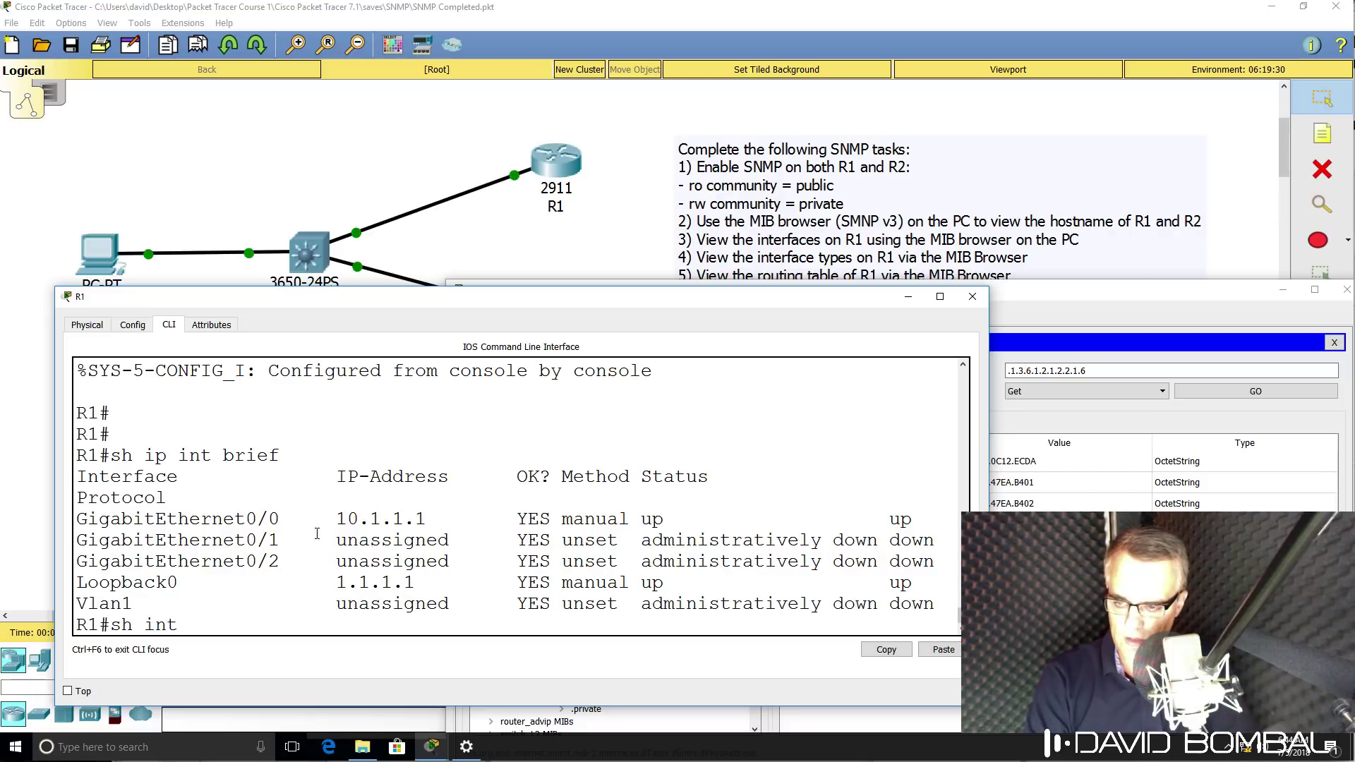
key("Return")
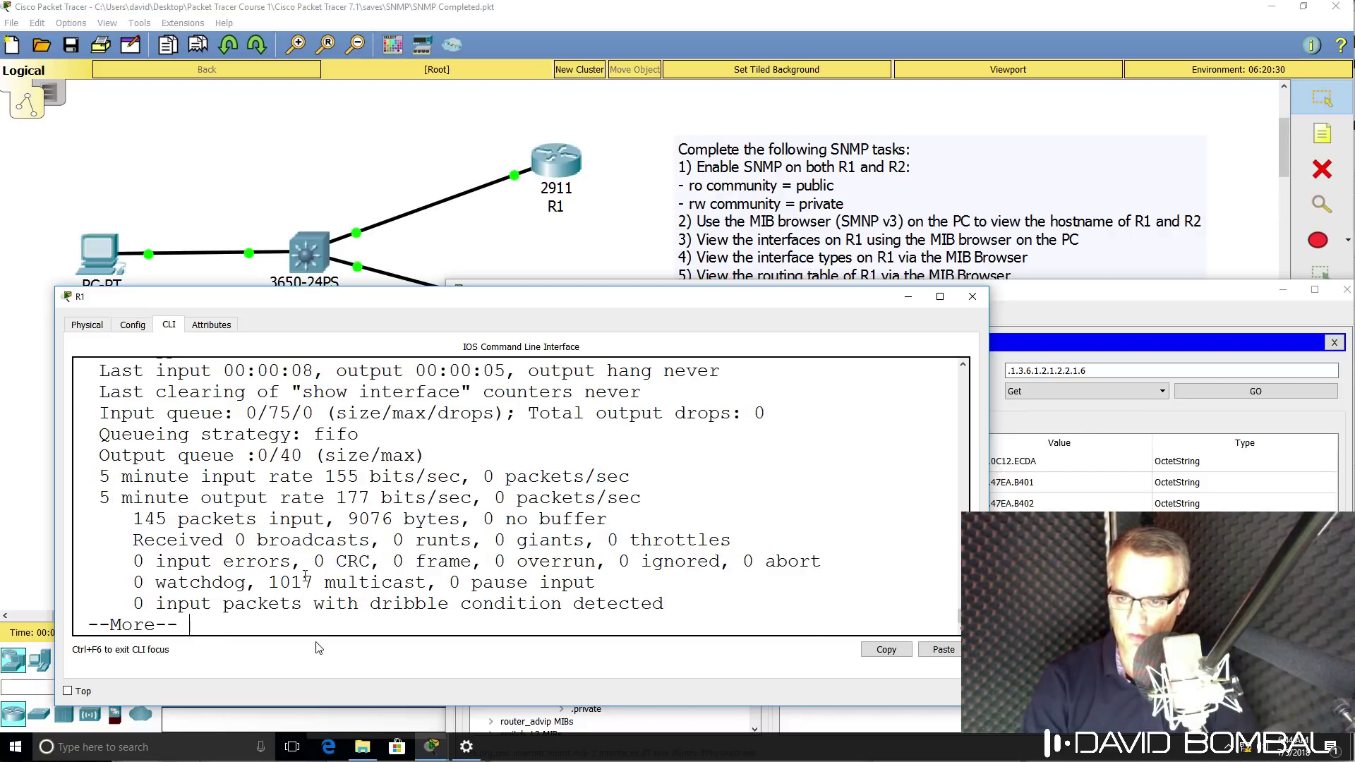
scroll(353, 523, "up", 5)
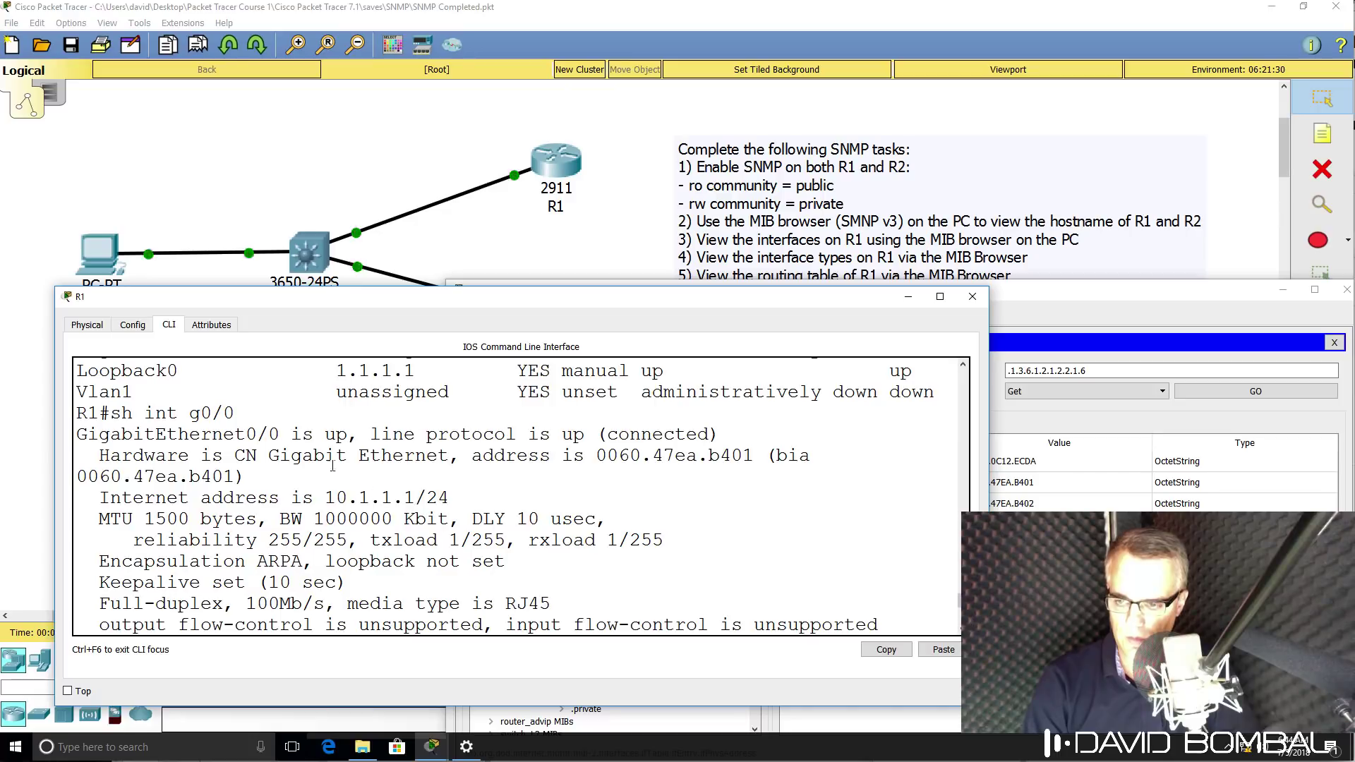
left_click_drag(601, 447, 764, 446)
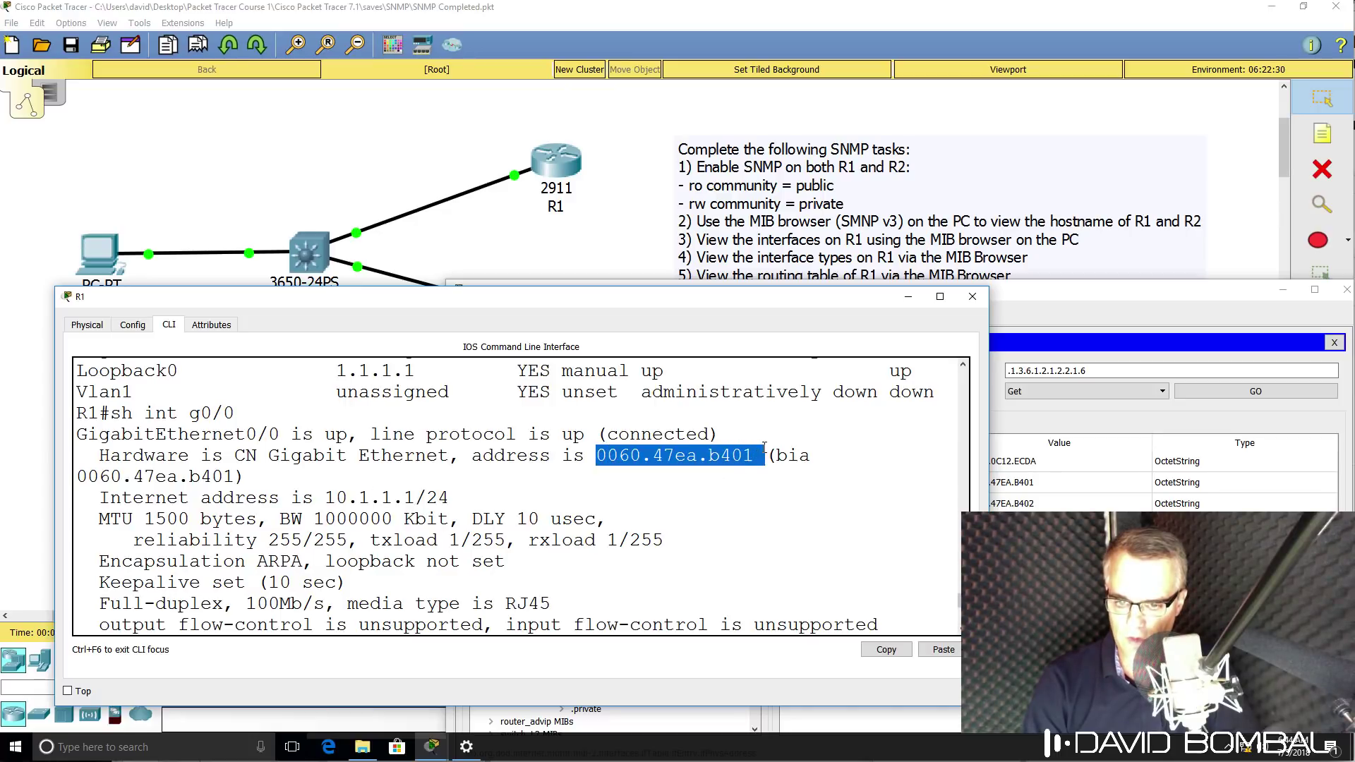
Compare that MAC with the MIB Browser's ifPhysAddress result, ending with the MIB Browser in front.
left_click_drag(783, 297, 586, 301)
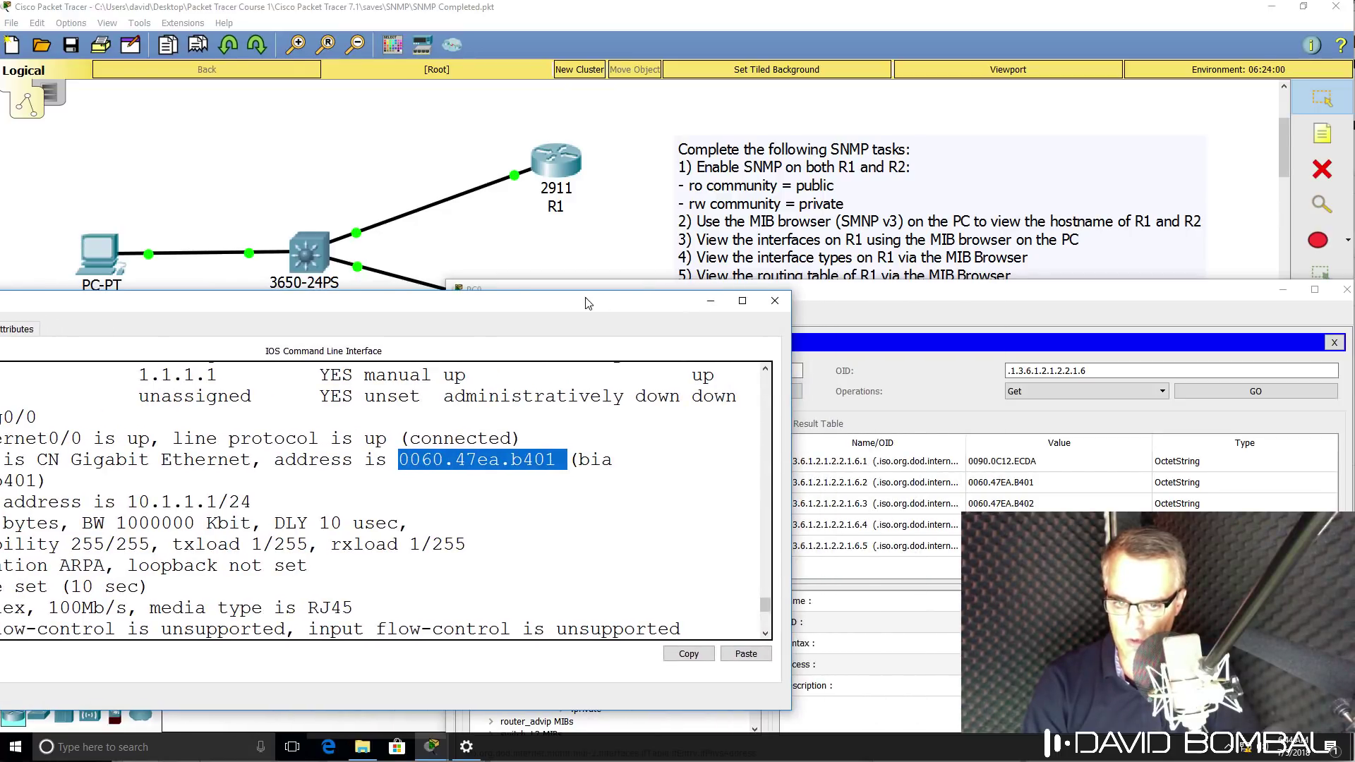
left_click(1006, 482)
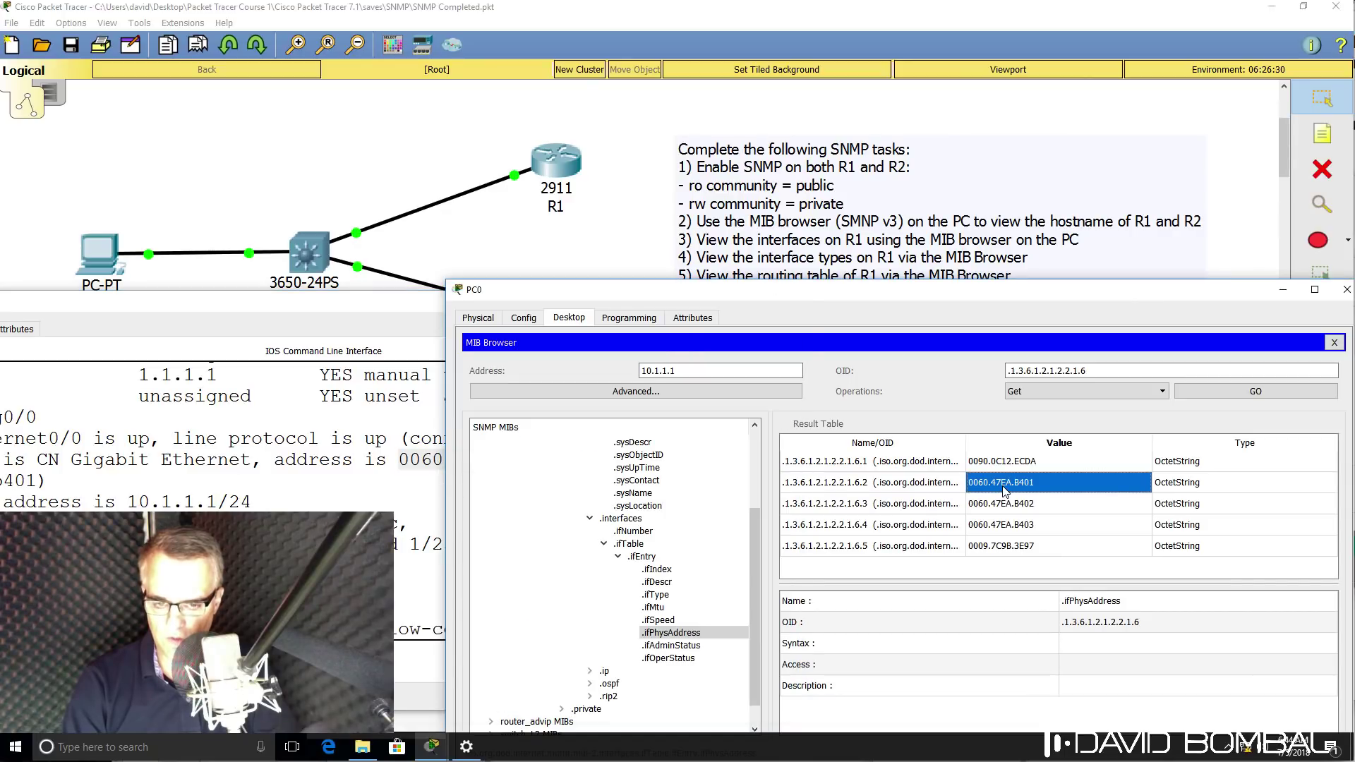
left_click(432, 464)
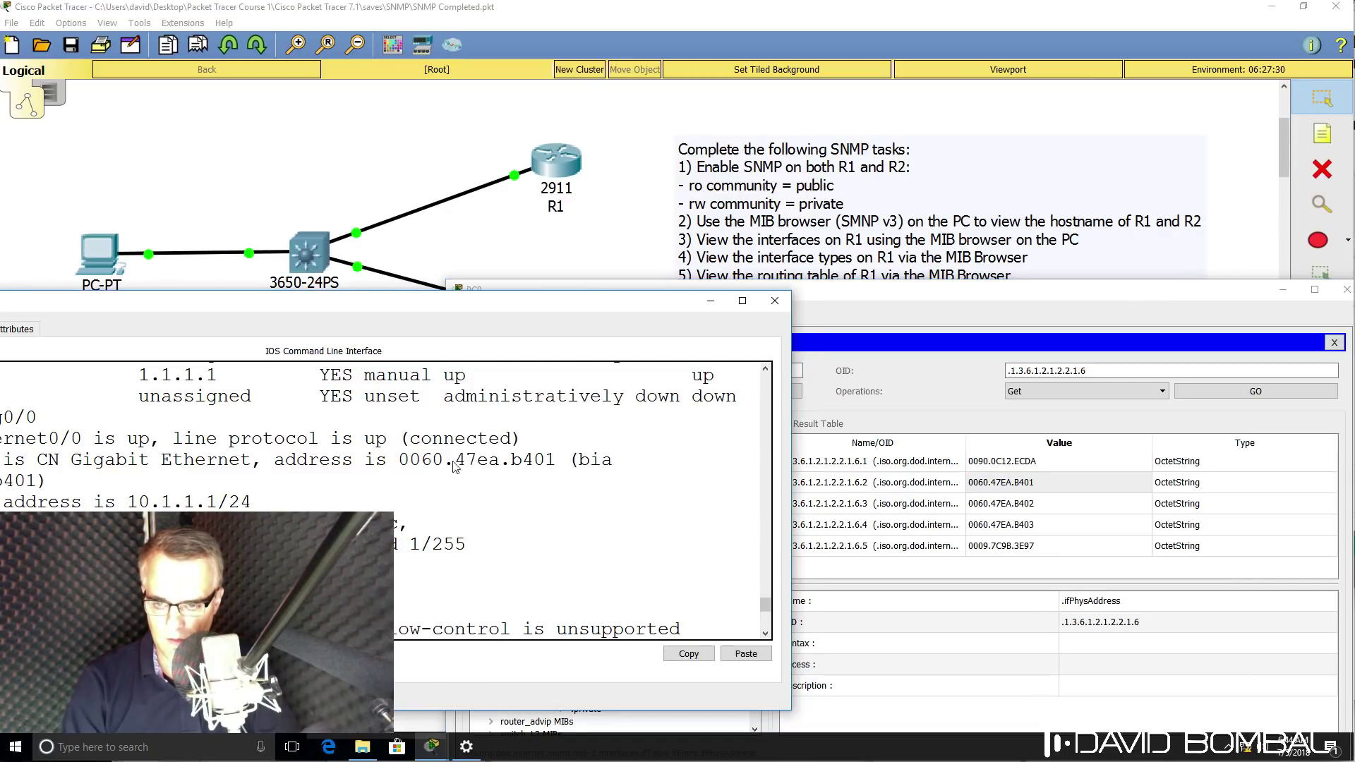
left_click(1208, 292)
Query R1's ifAdminStatus and ifOperStatus, which return down, up, down, down, up.
left_click(670, 645)
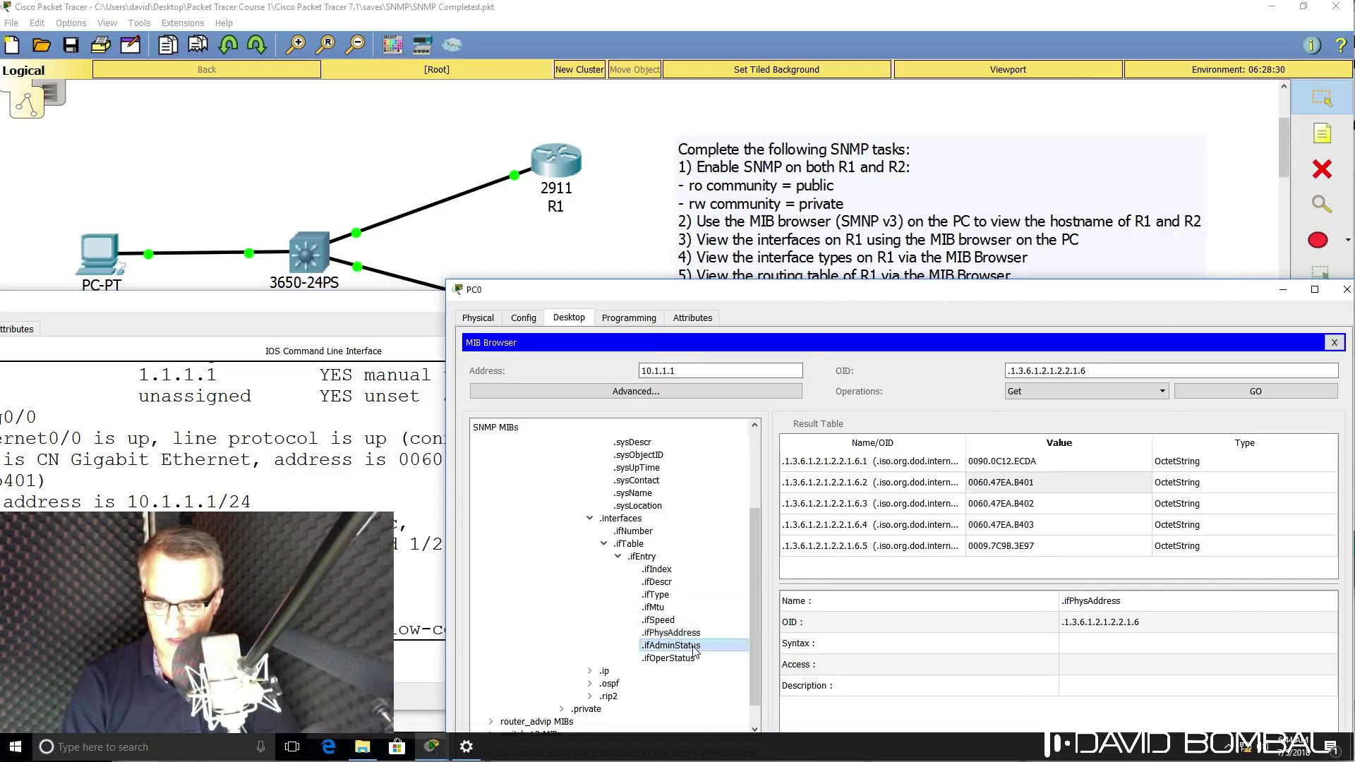
left_click(1240, 393)
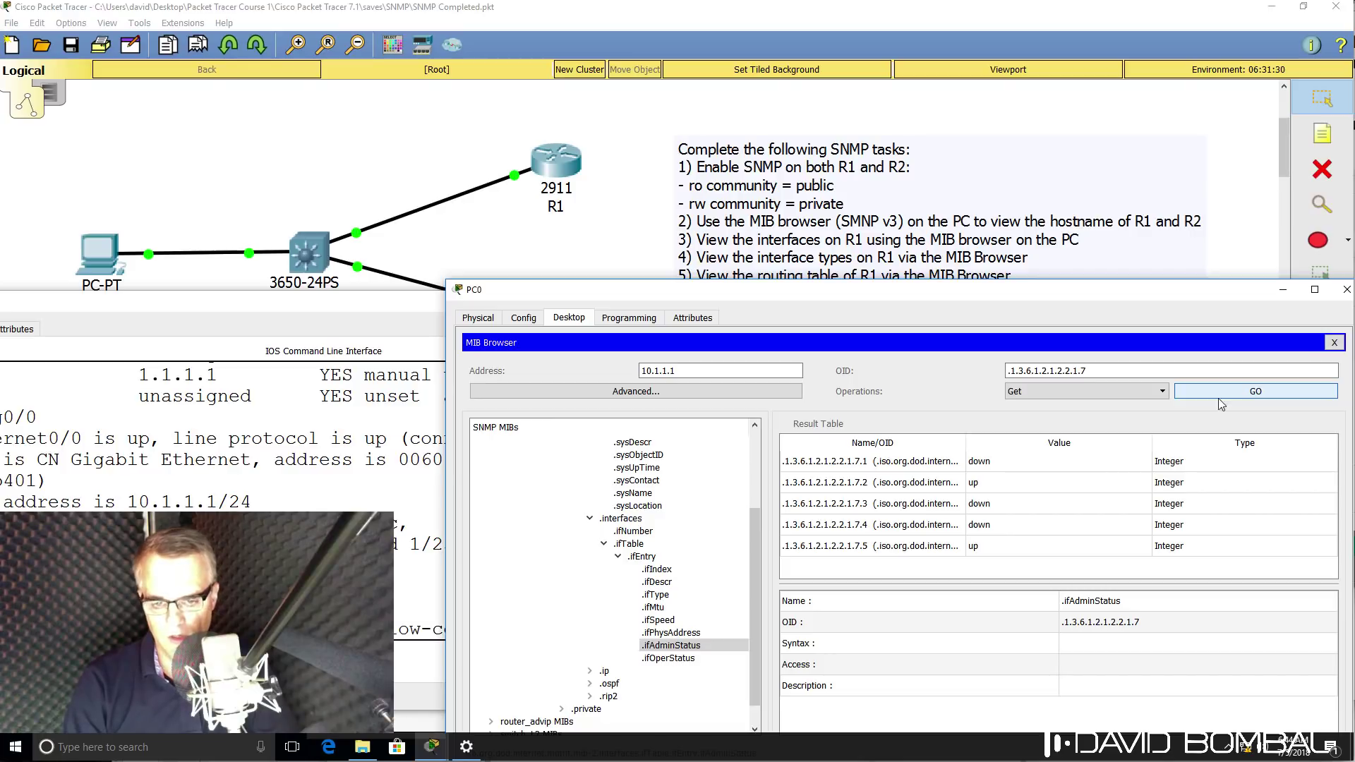
left_click(670, 645)
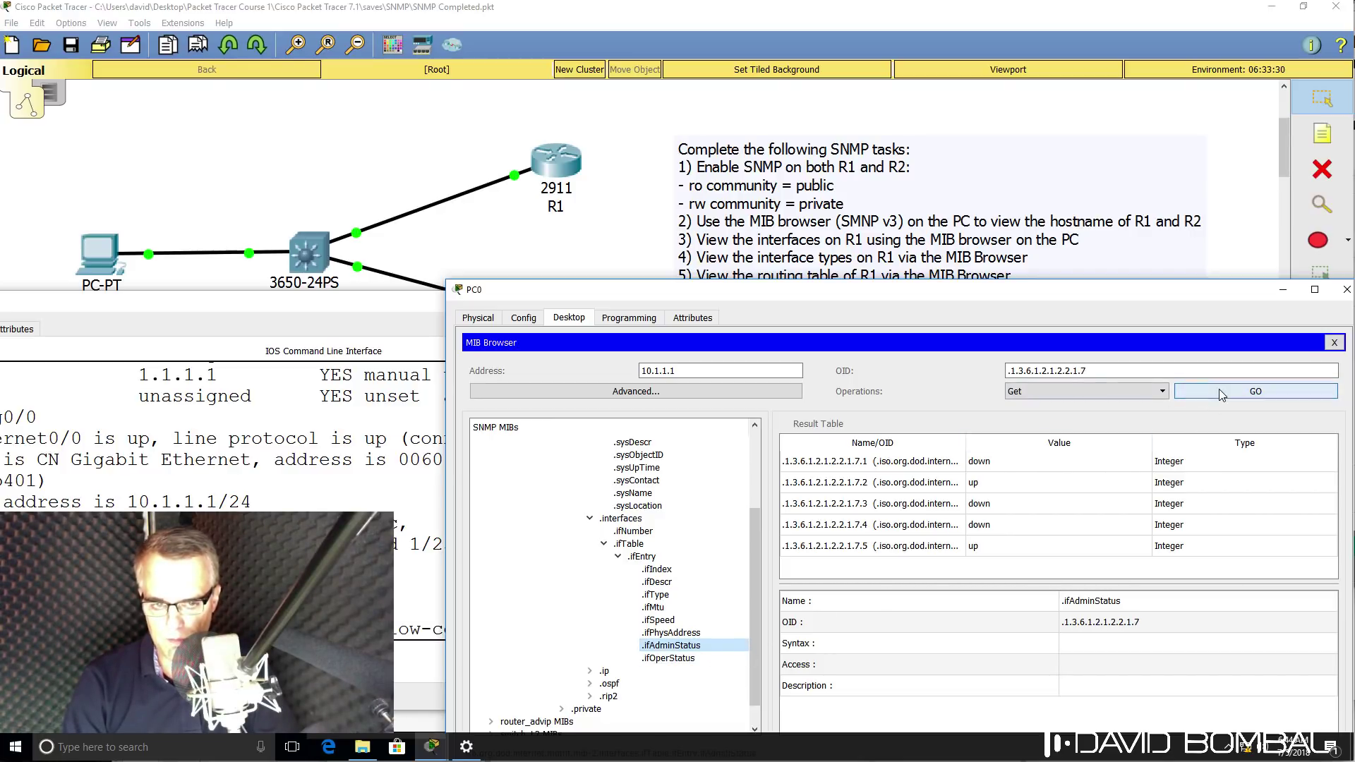
left_click(695, 658)
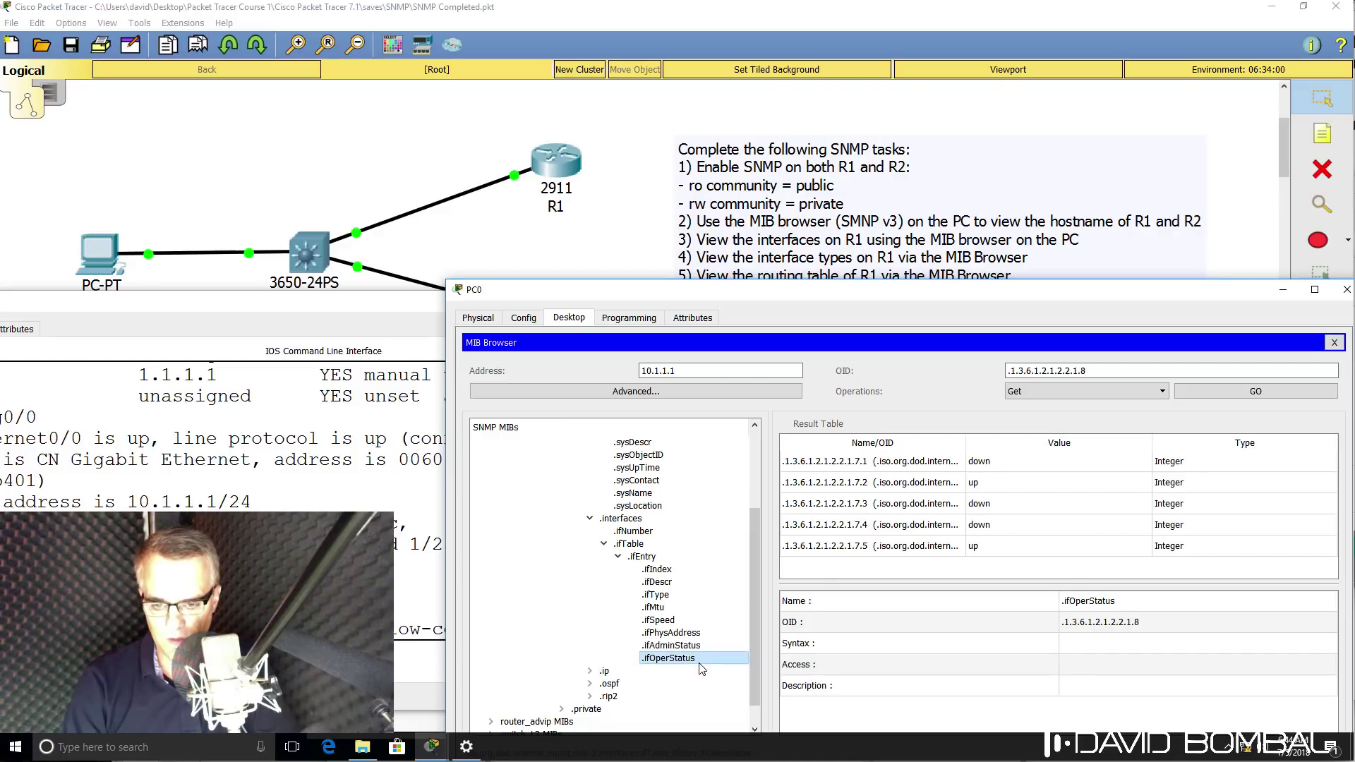
left_click(1214, 388)
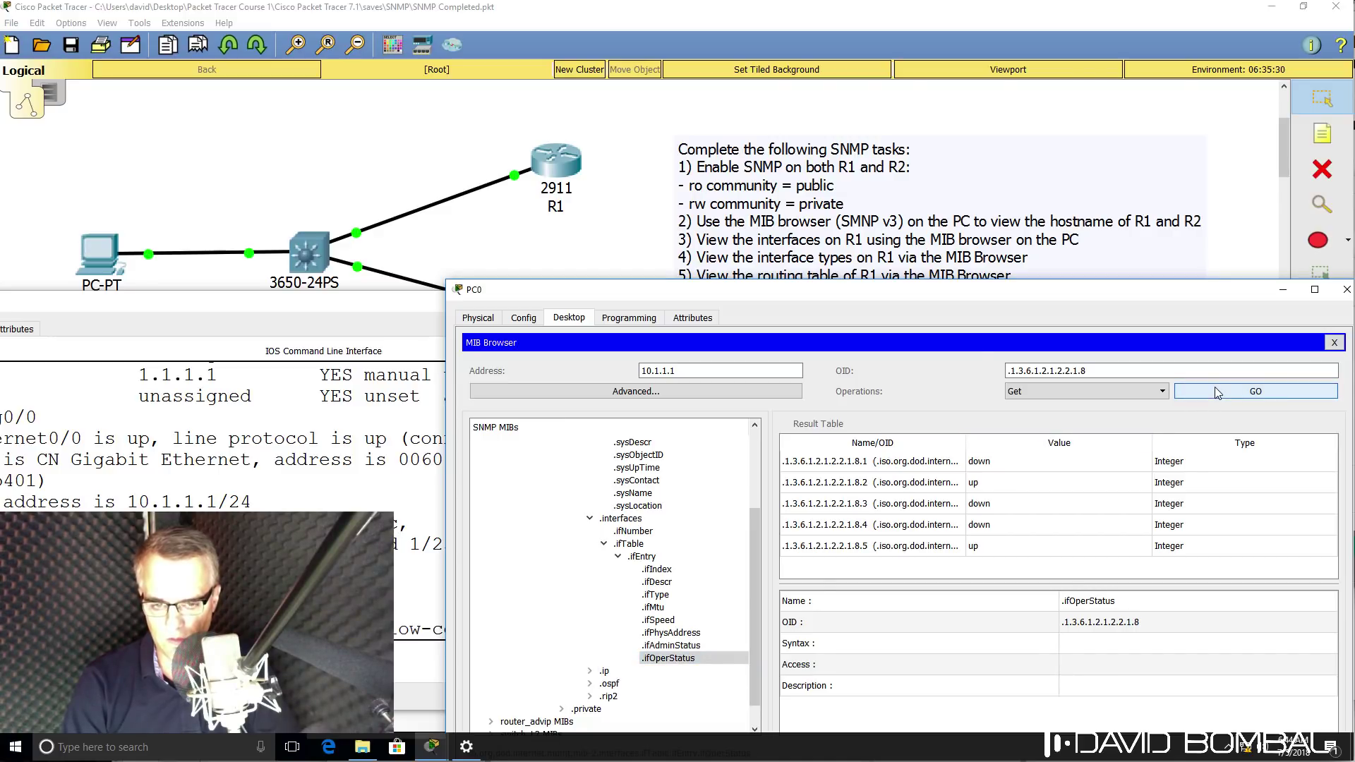
mouse_move(925, 304)
left_mouse_down()
mouse_move(921, 332)
mouse_move(916, 307)
mouse_move(906, 316)
left_mouse_up()
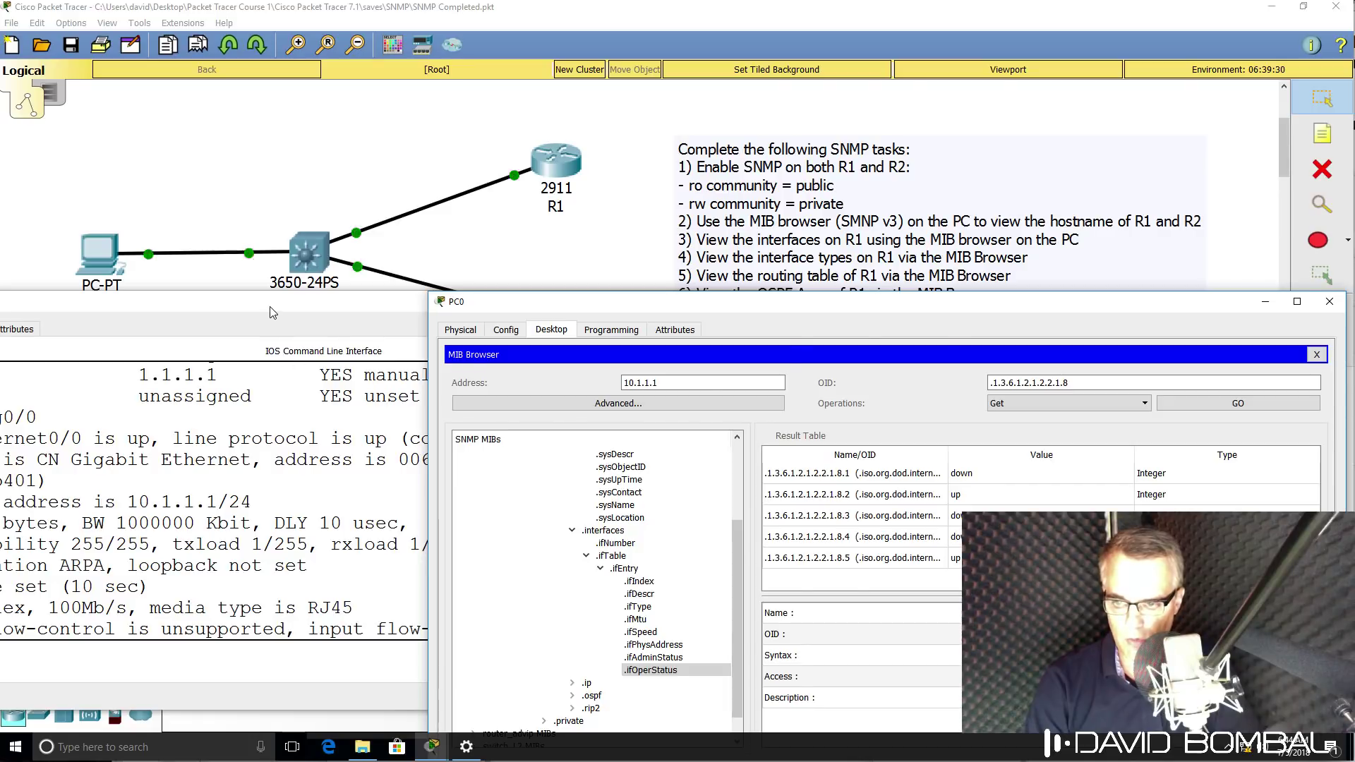
Page past the --More-- prompt and run 'sh ip int brief' on R1.
left_click_drag(269, 312, 503, 297)
key("space")
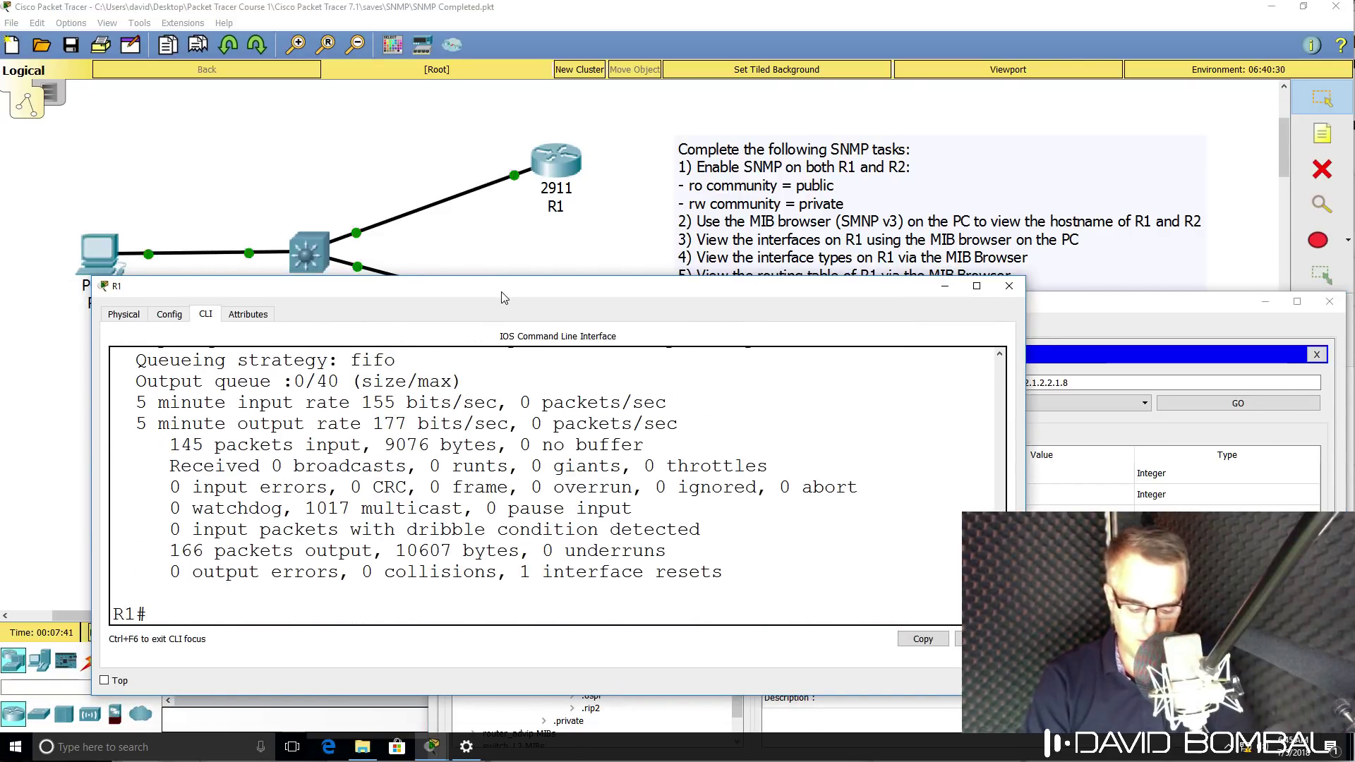
type("s")
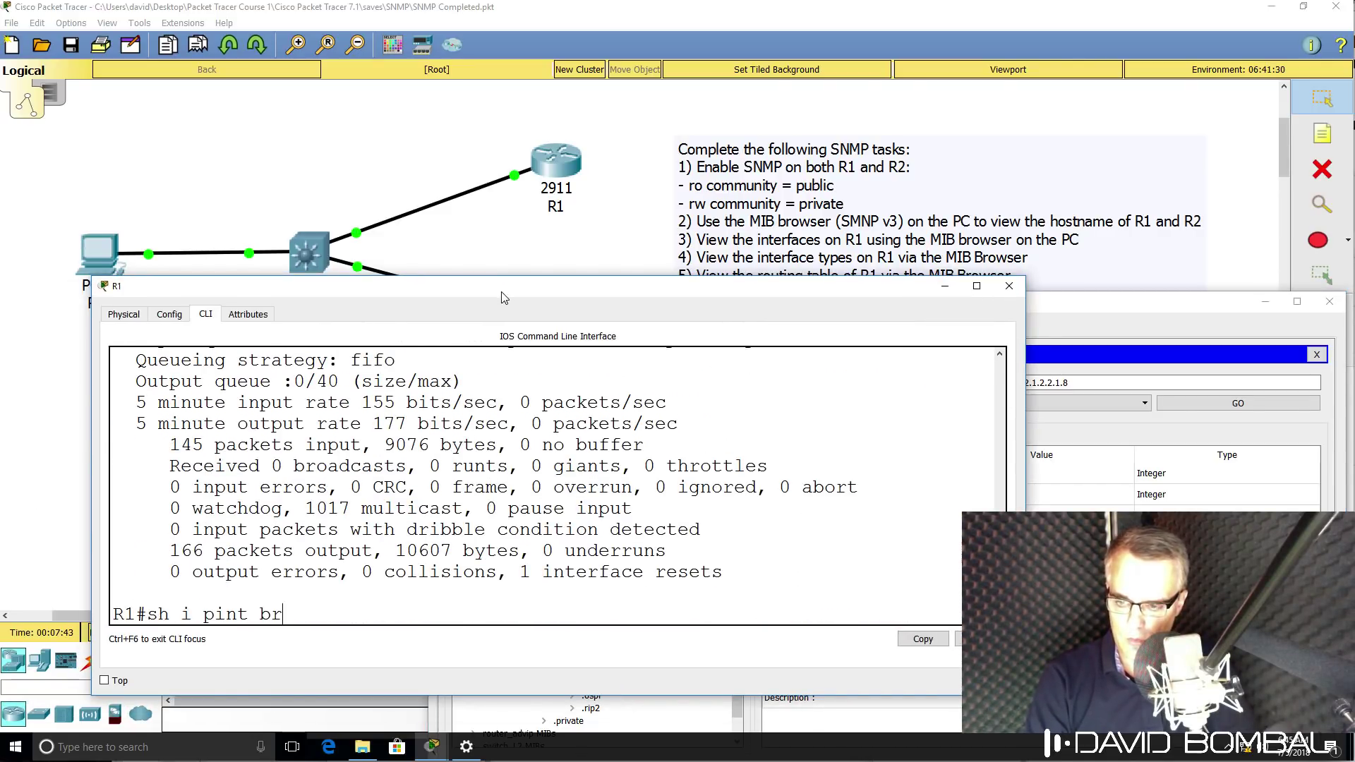
type("h i pint br")
key("BackSpace")
key("BackSpace")
key("BackSpace")
key("BackSpace")
key("BackSpace")
key("BackSpace")
key("BackSpace")
type("p int brief")
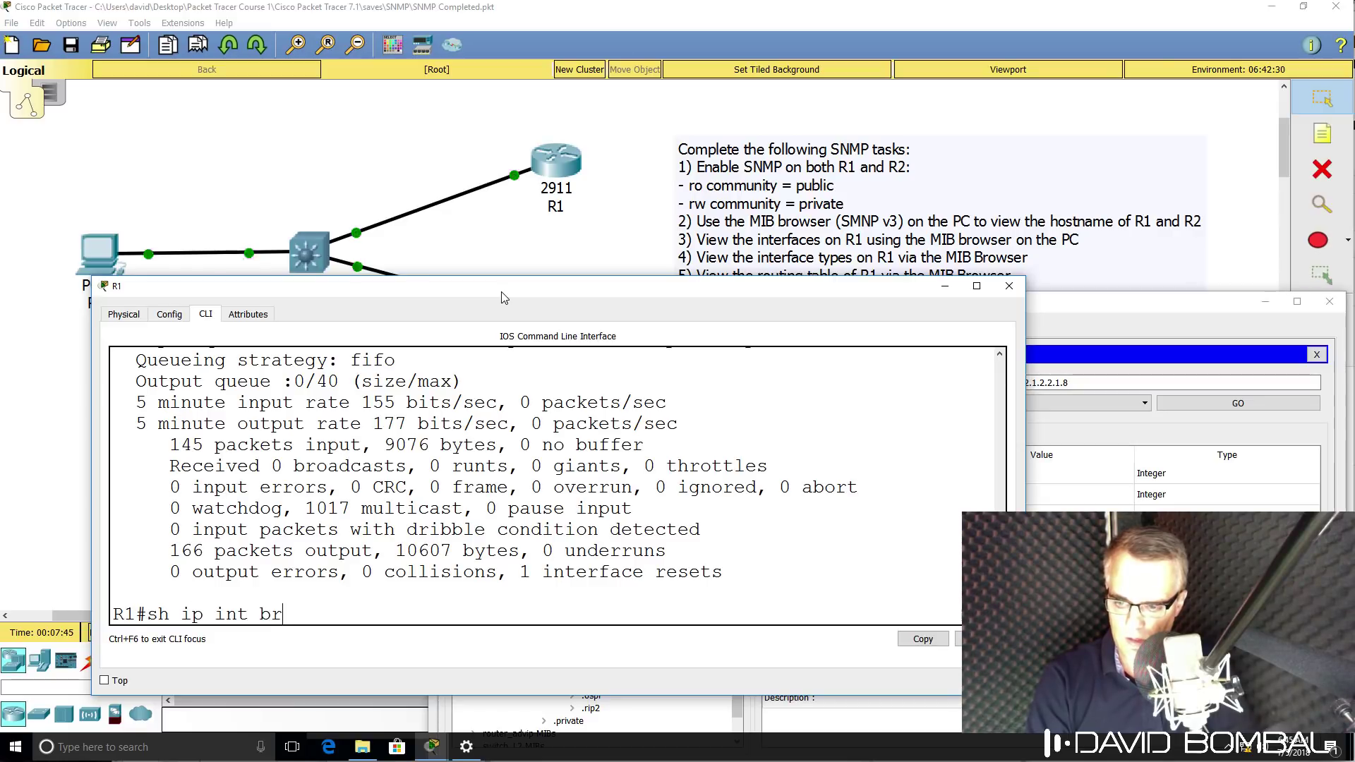
key("Return")
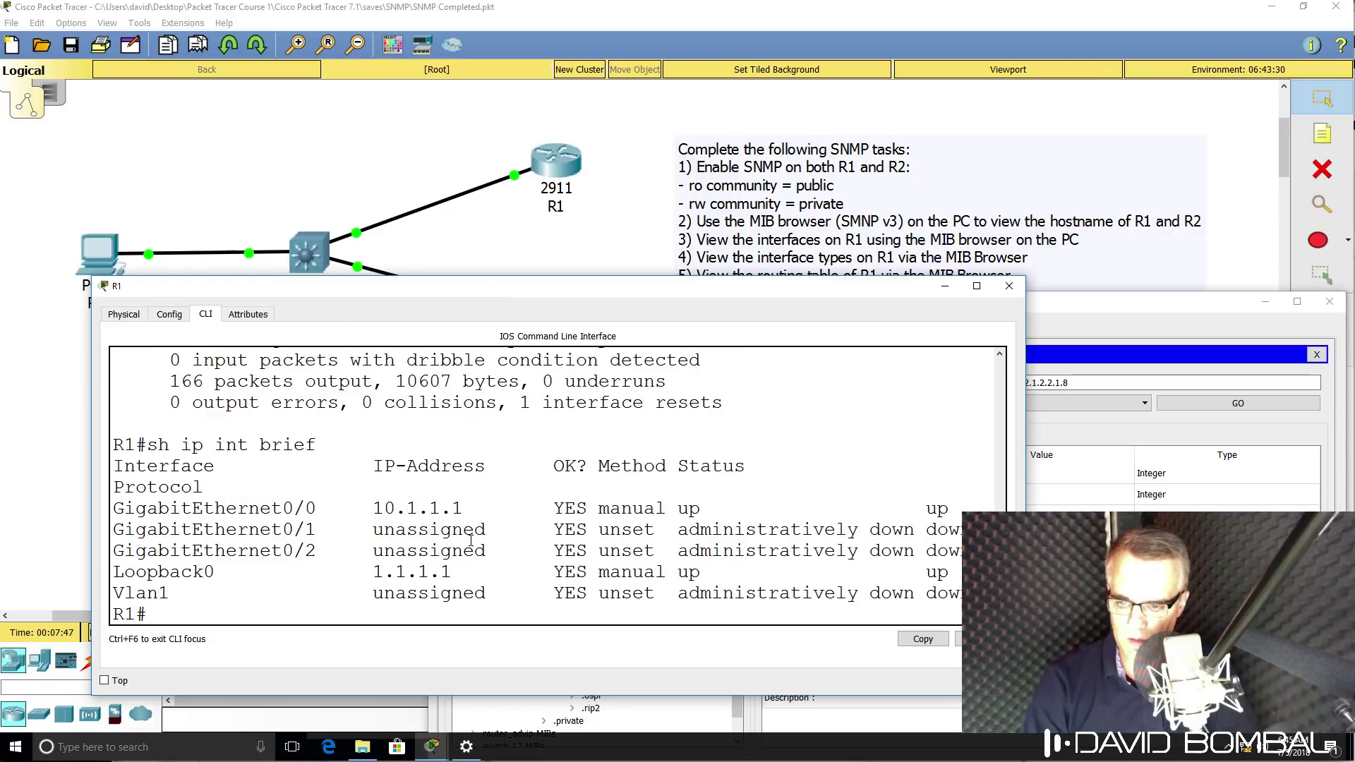
Highlight Gi0/0 10.1.1.1 and Loopback0 1.1.1.1 as up, and the administratively down interfaces.
left_click_drag(472, 508, 197, 512)
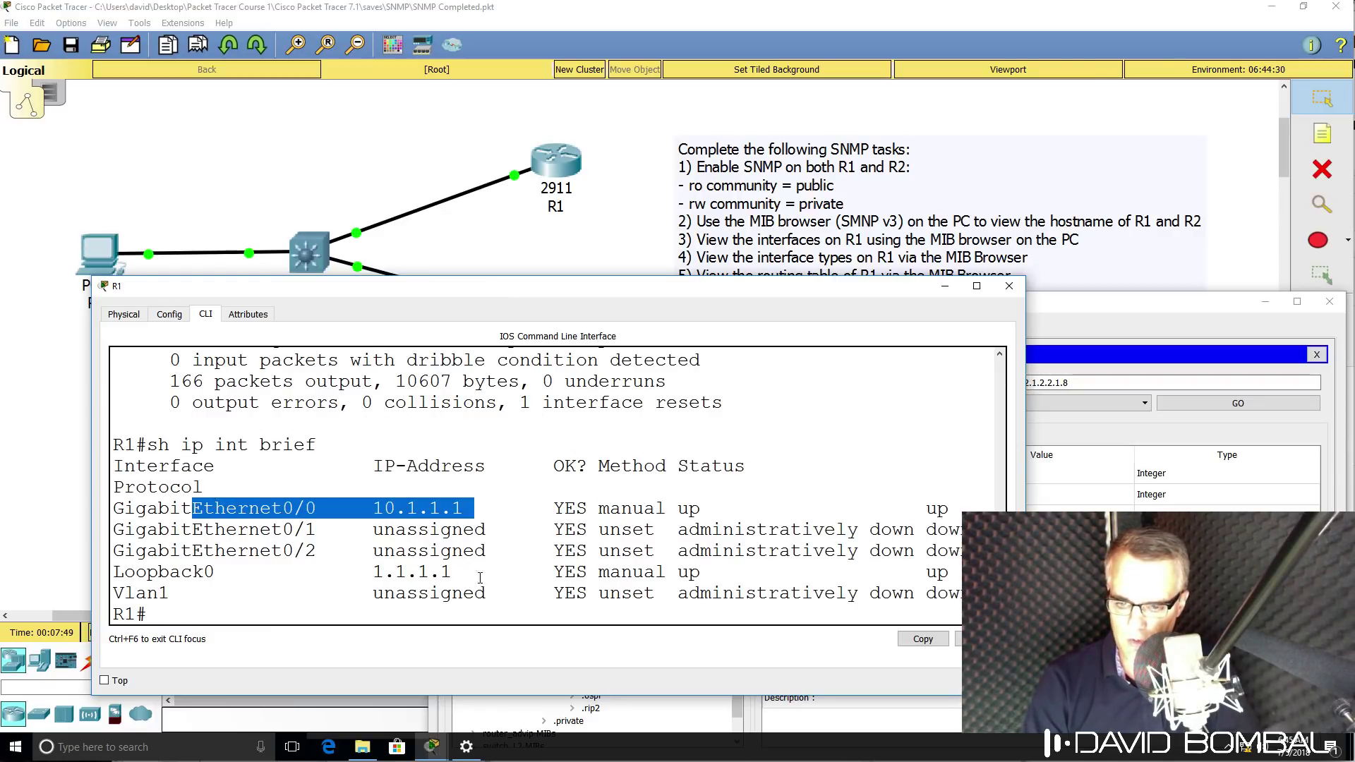
left_click_drag(480, 575, 136, 568)
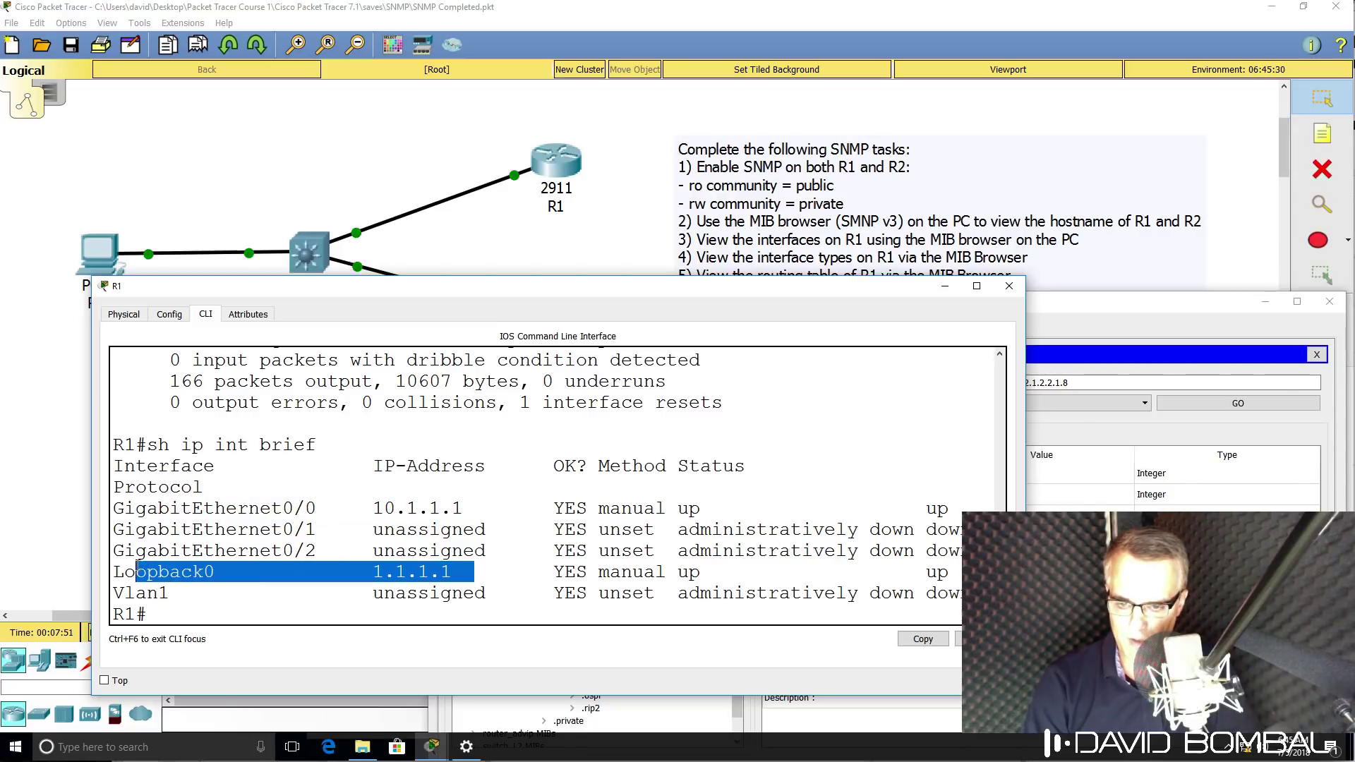
left_click_drag(681, 529, 857, 552)
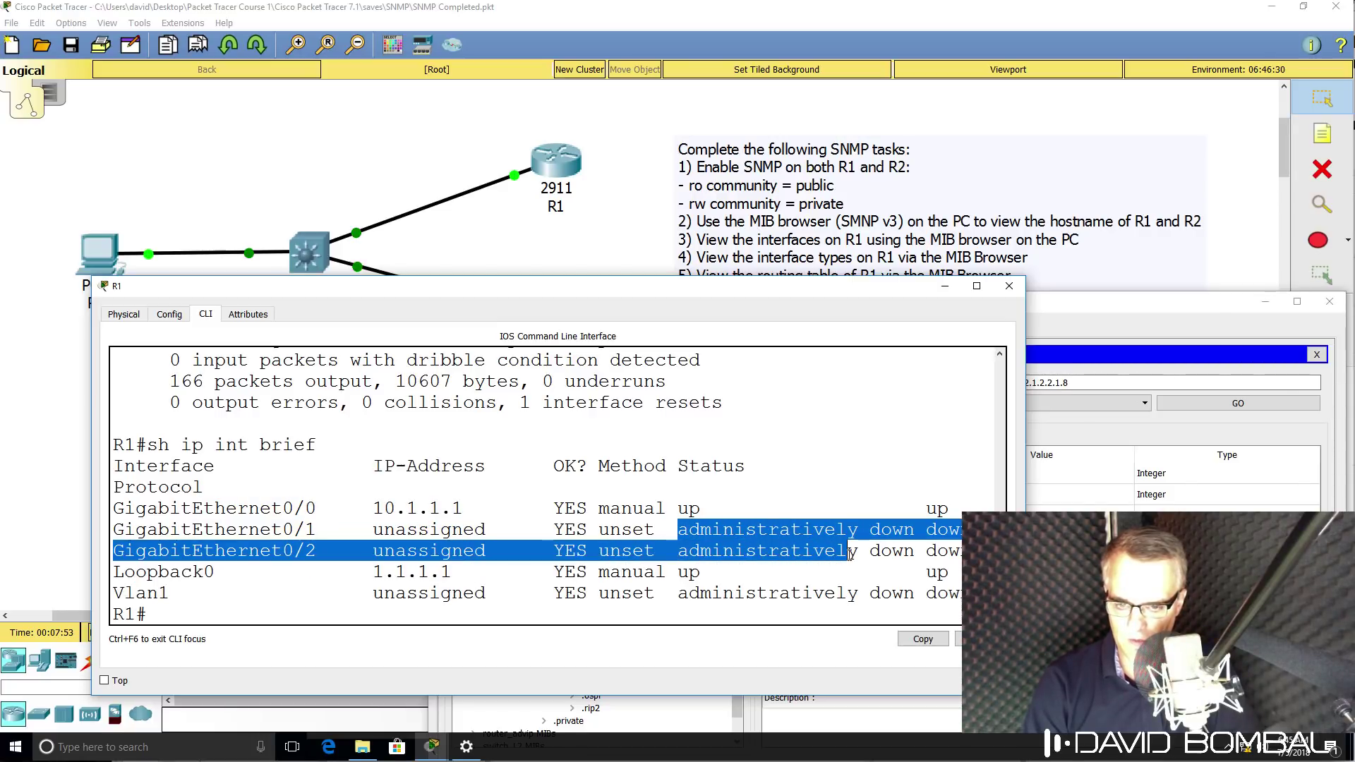
left_click_drag(668, 593, 959, 596)
Re-query R1's ifAdminStatus in PC0's MIB Browser.
left_click(1078, 320)
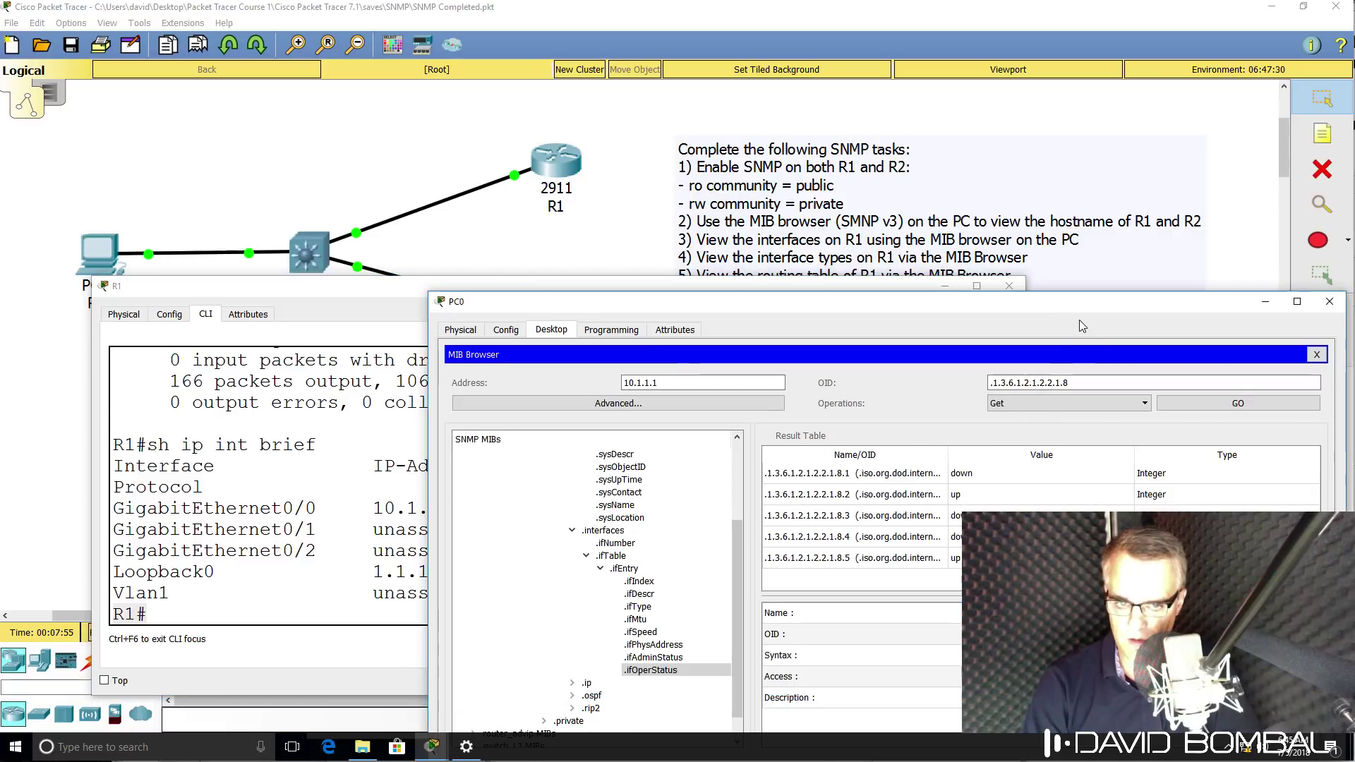
left_click(689, 657)
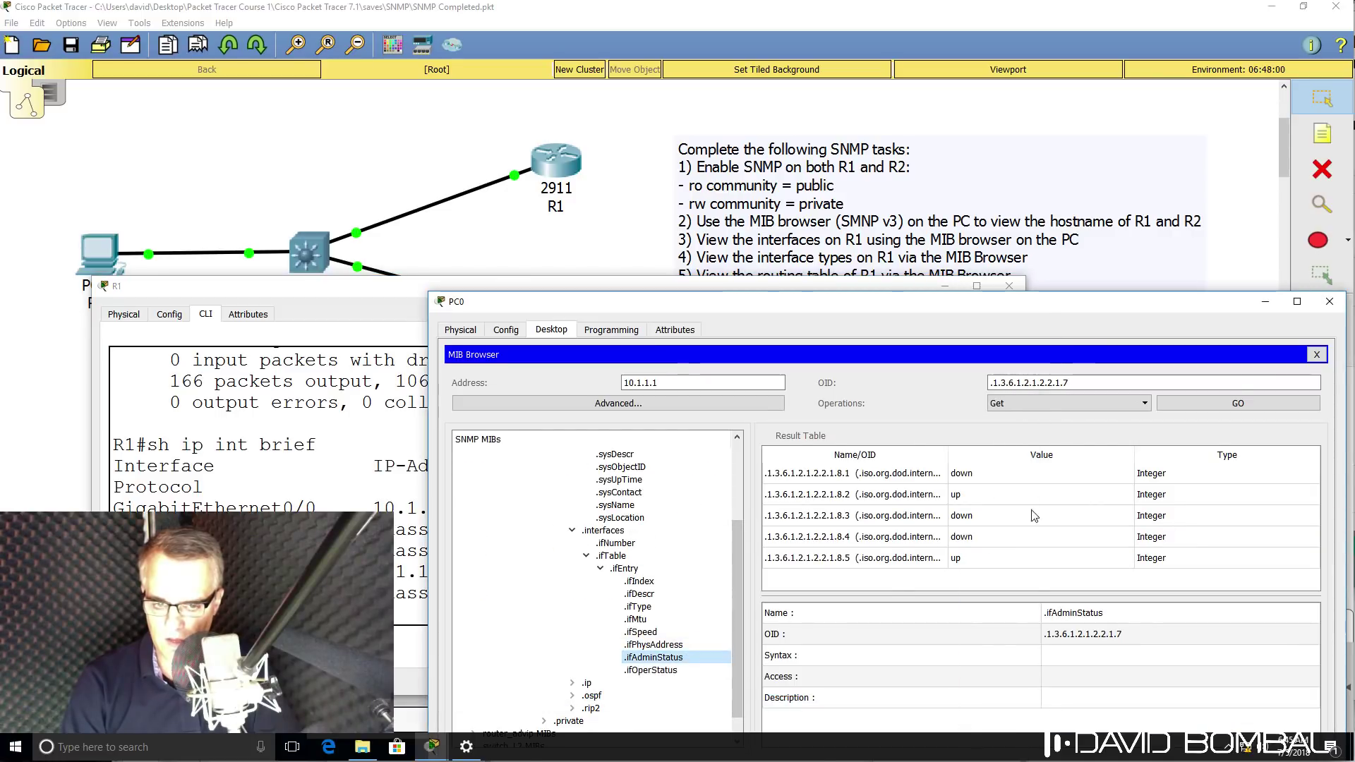
left_click(1219, 408)
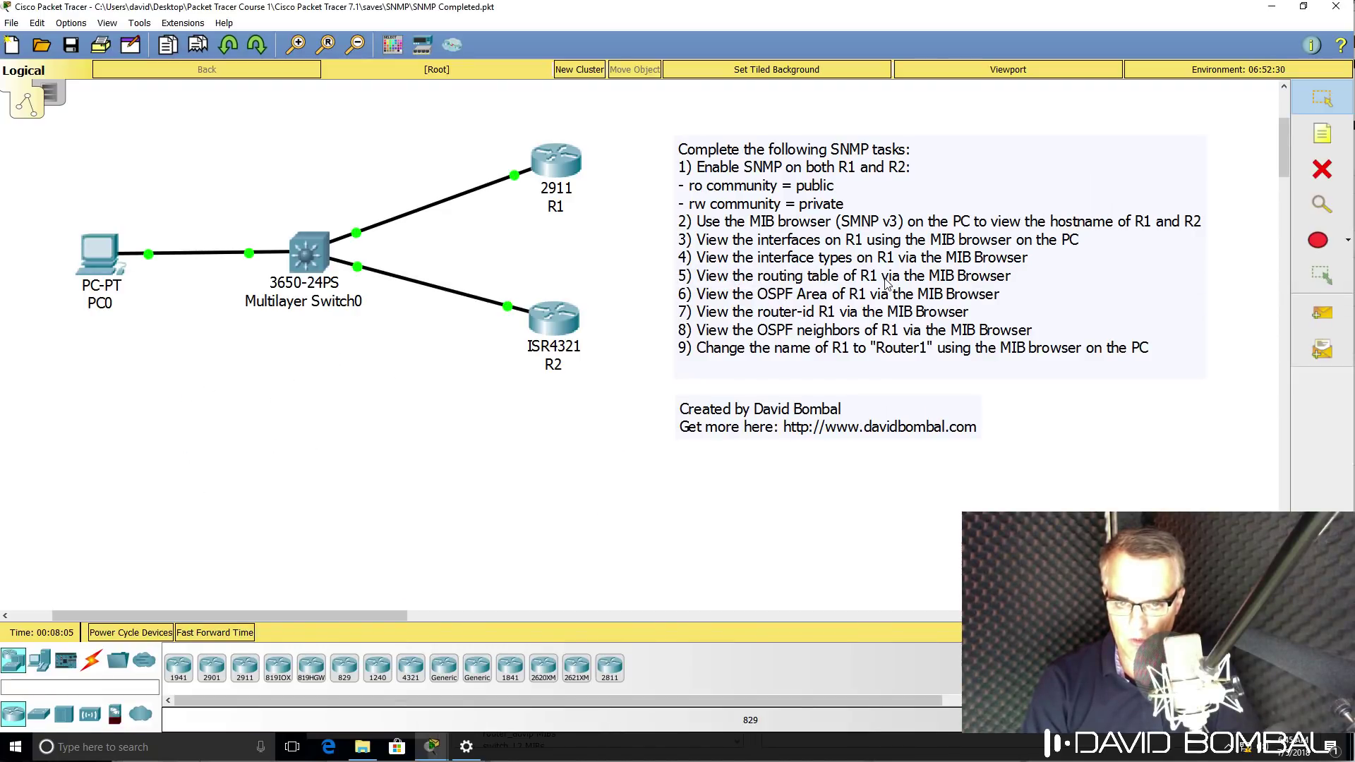
Fetch R1's ipRouteDest entries: 0.0.0.0, 1.1.1.1, 2.2.2.2, 10.1.1.0, 10.1.1.1.
mouse_move(432, 746)
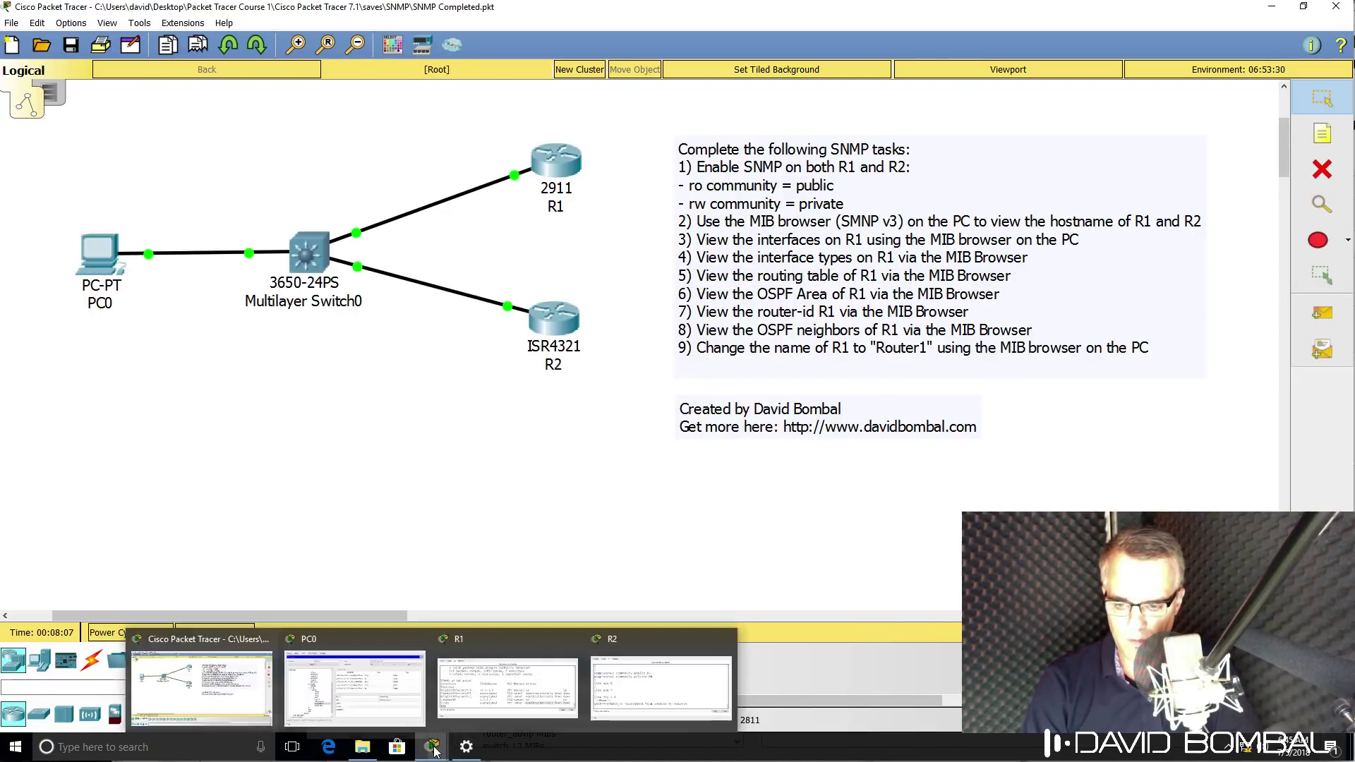
left_click(367, 704)
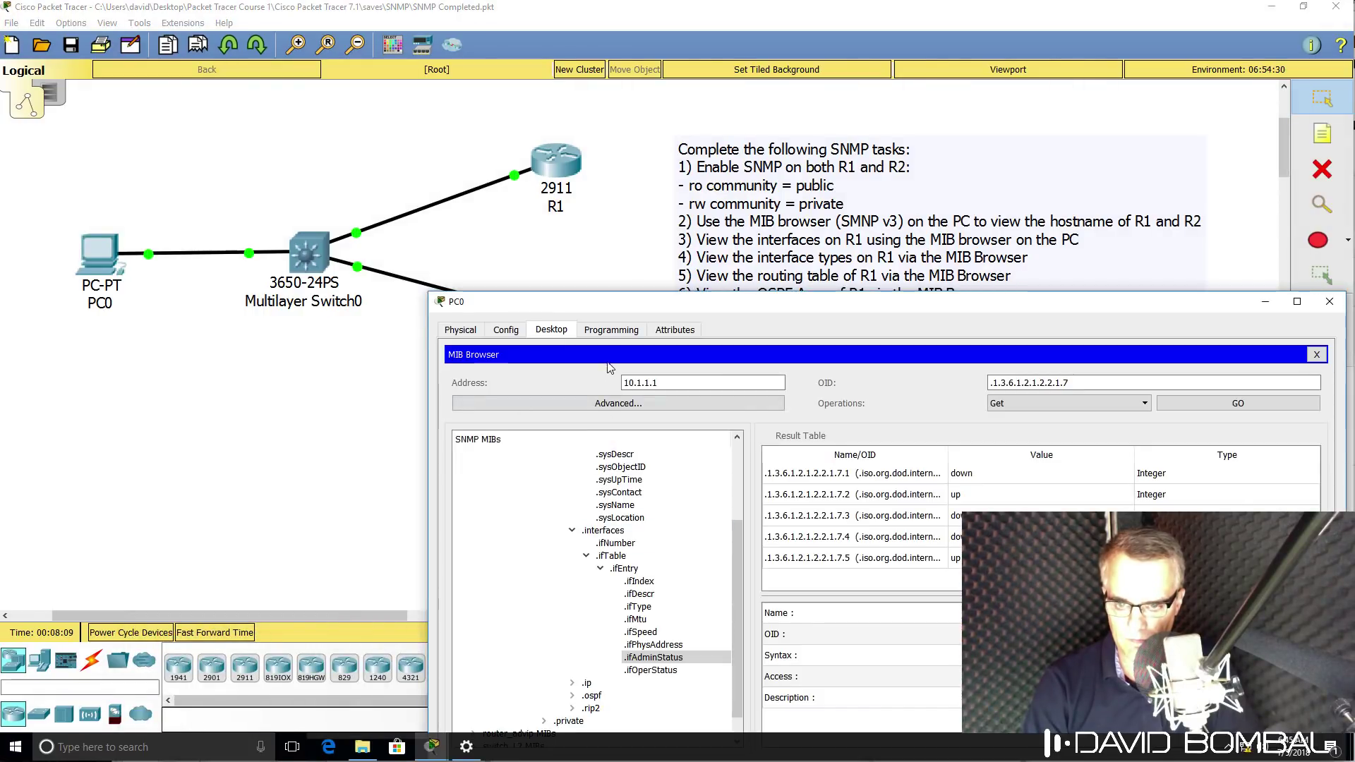
left_click_drag(604, 308, 262, 131)
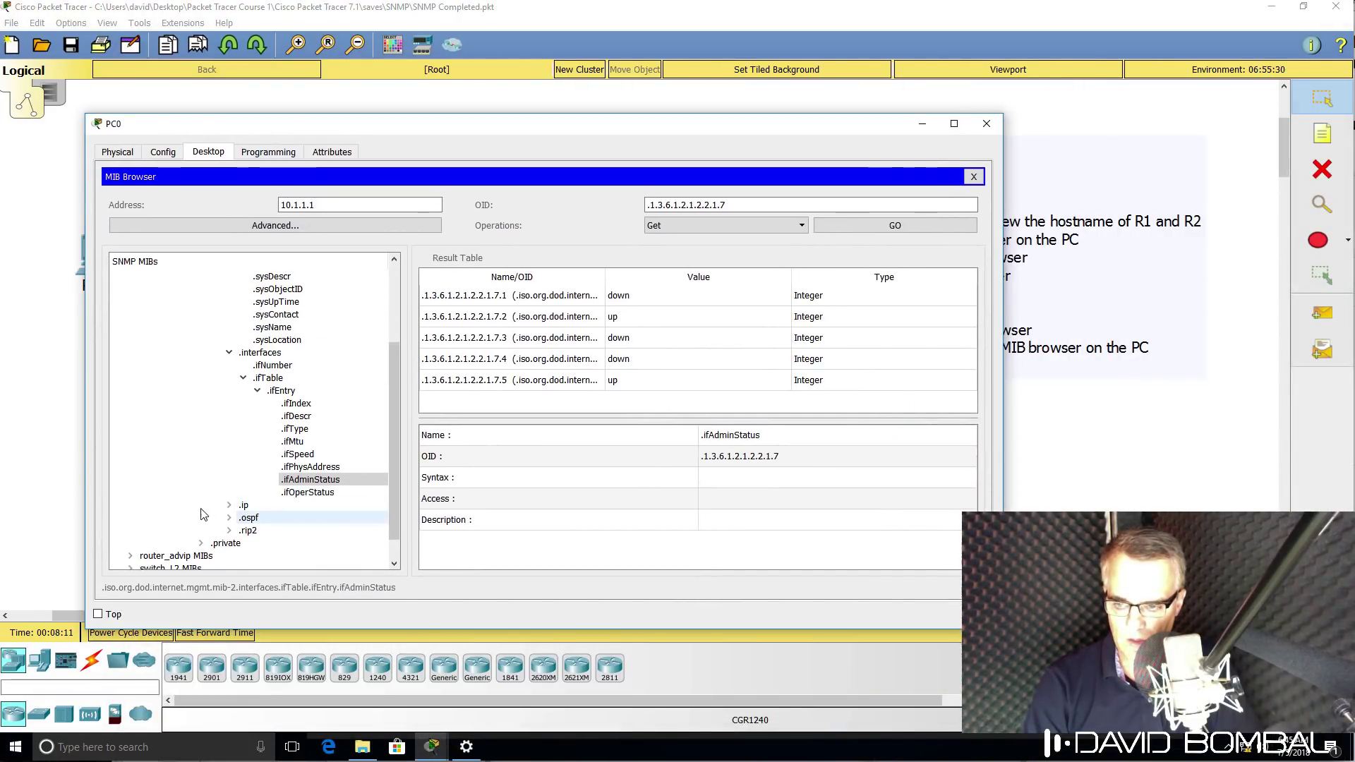
left_click(228, 505)
left_click(243, 518)
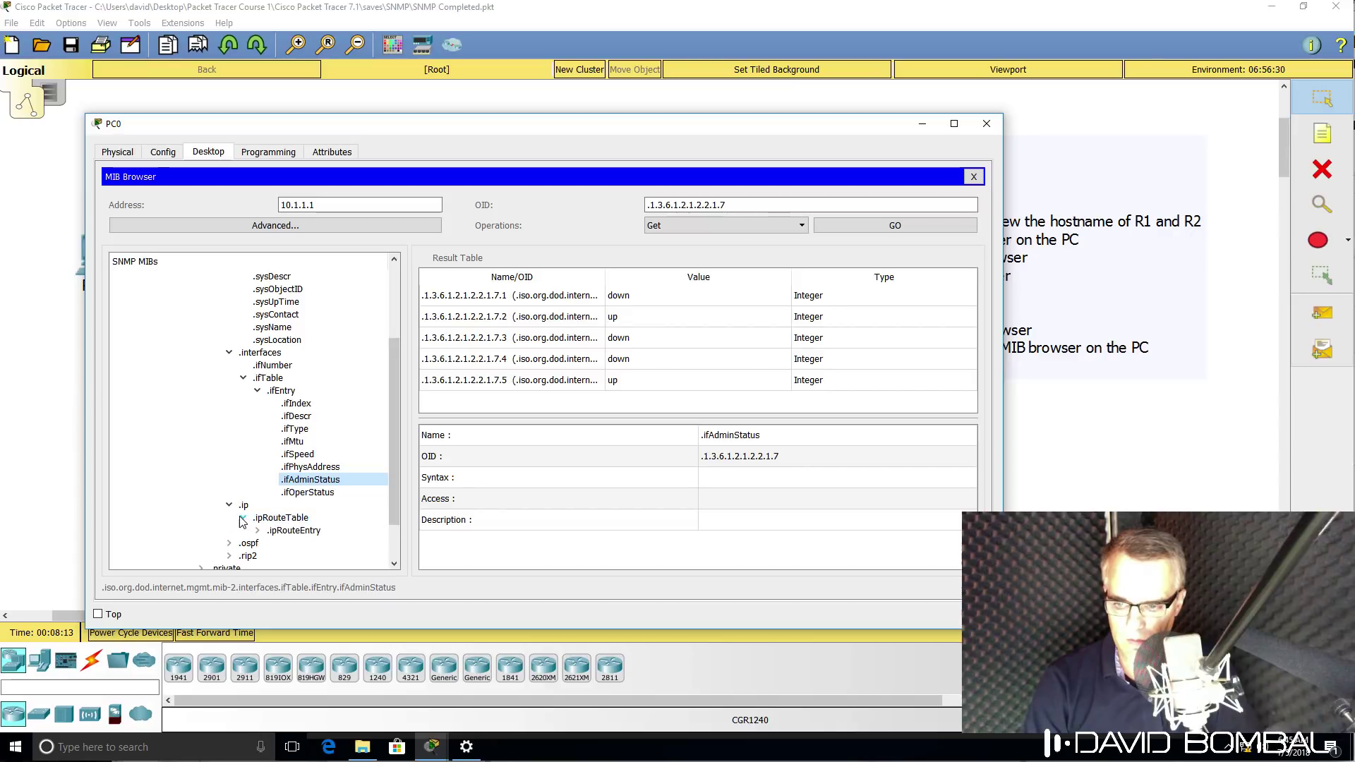
left_click(257, 531)
scroll(303, 459, "down", 4)
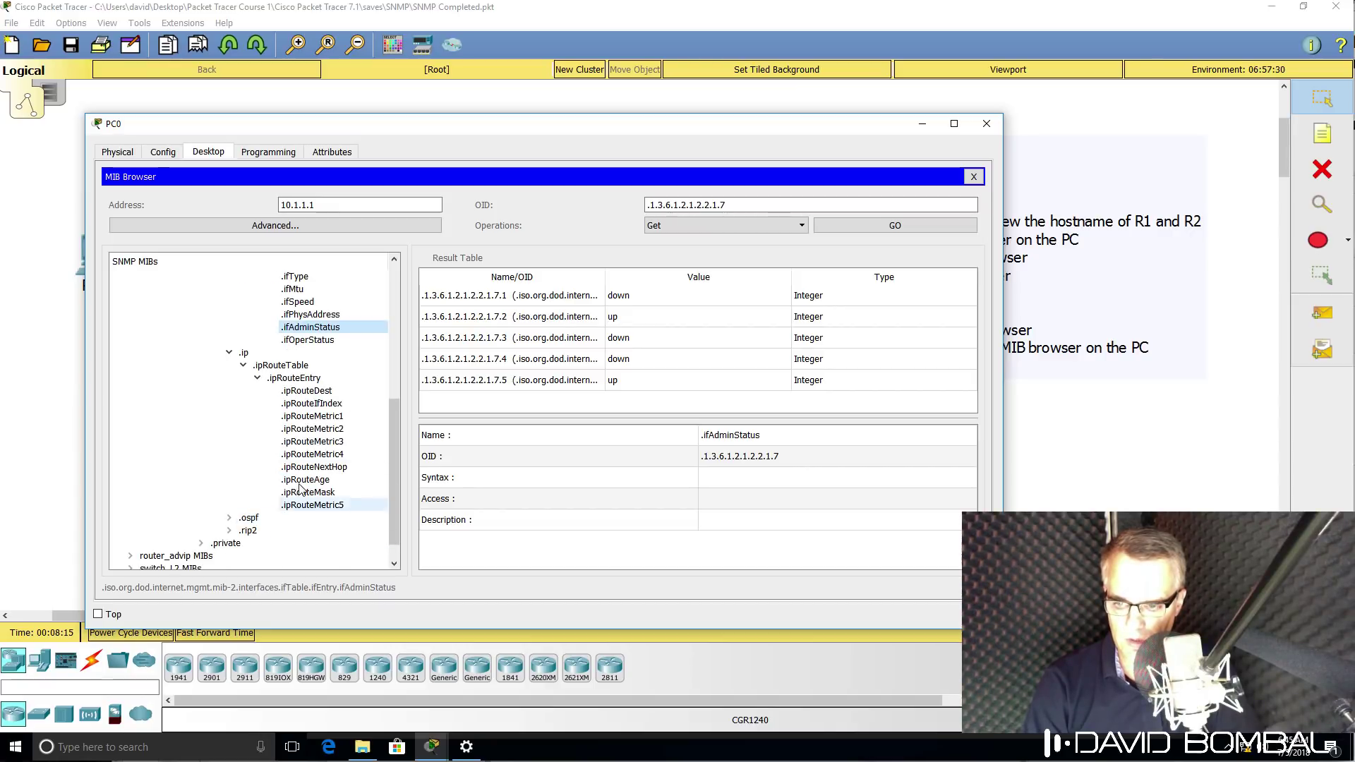
left_click(327, 391)
left_click(878, 226)
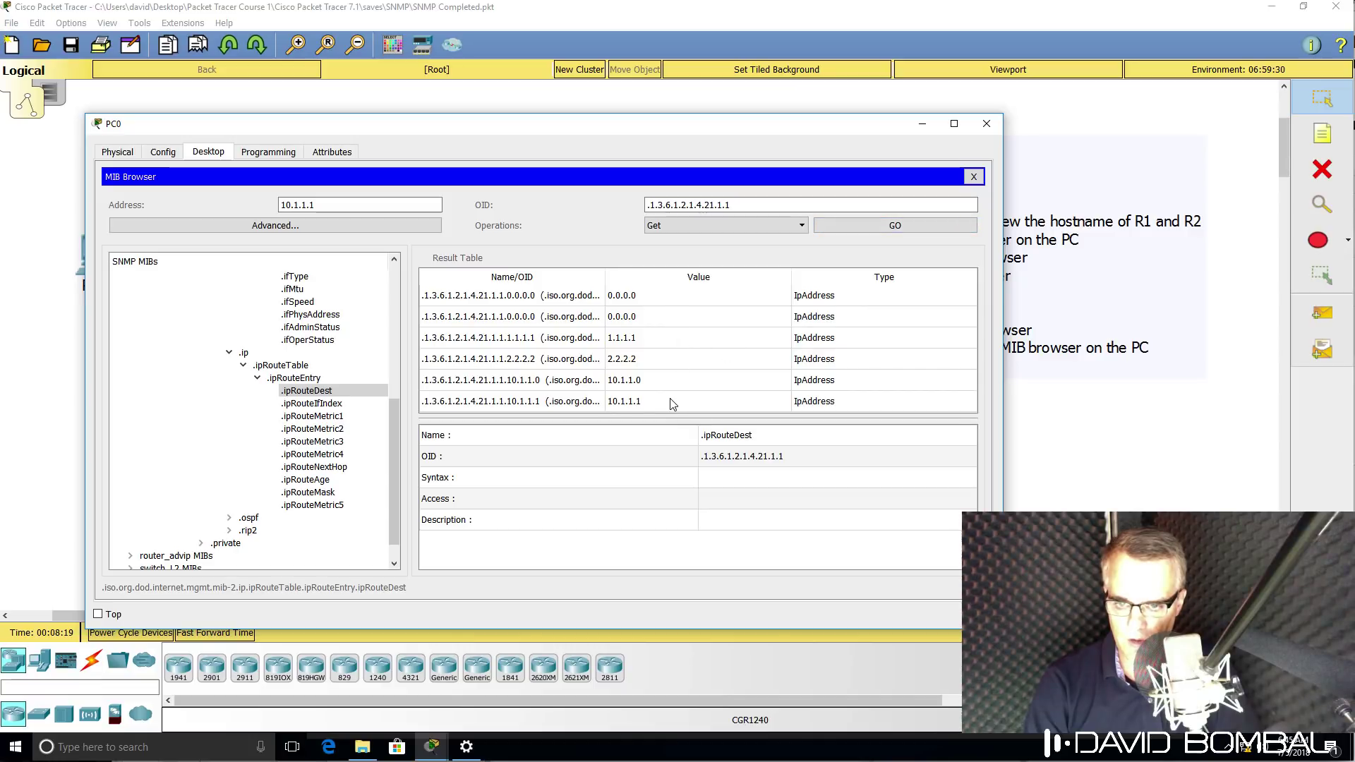
Bring R1's CLI window to the front and shift it further left.
mouse_move(437, 754)
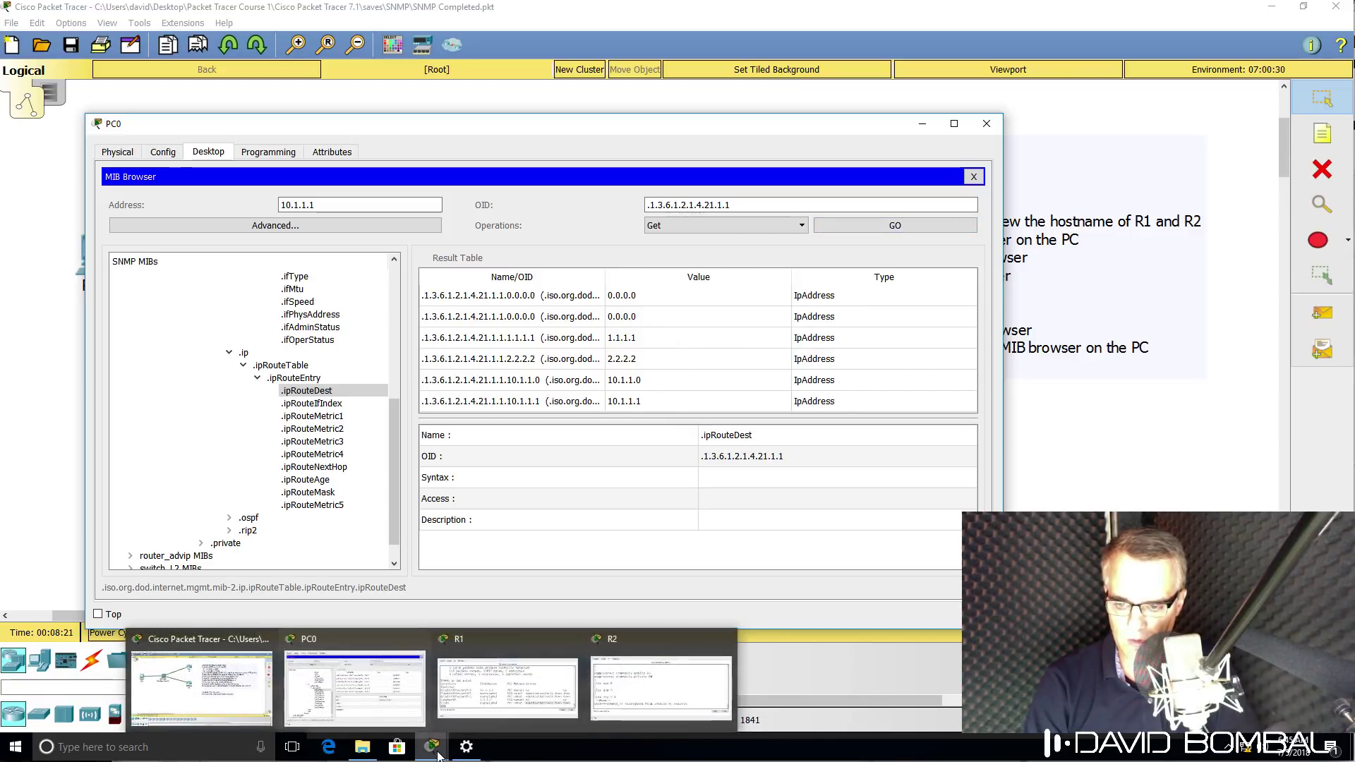
left_click(508, 677)
left_click_drag(559, 291, 487, 280)
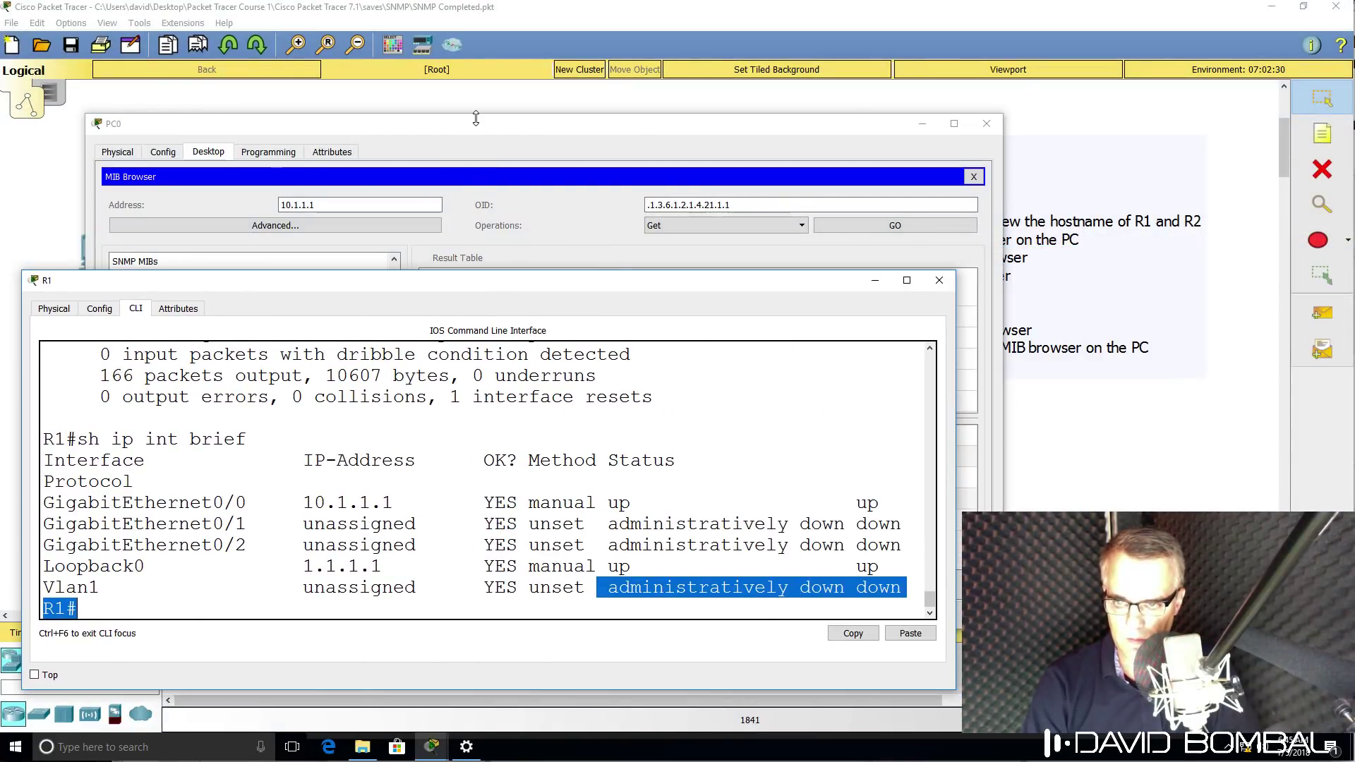
Arrange the PC0 and R1 windows and run 'show ip route' on R1.
left_click_drag(480, 137, 820, 49)
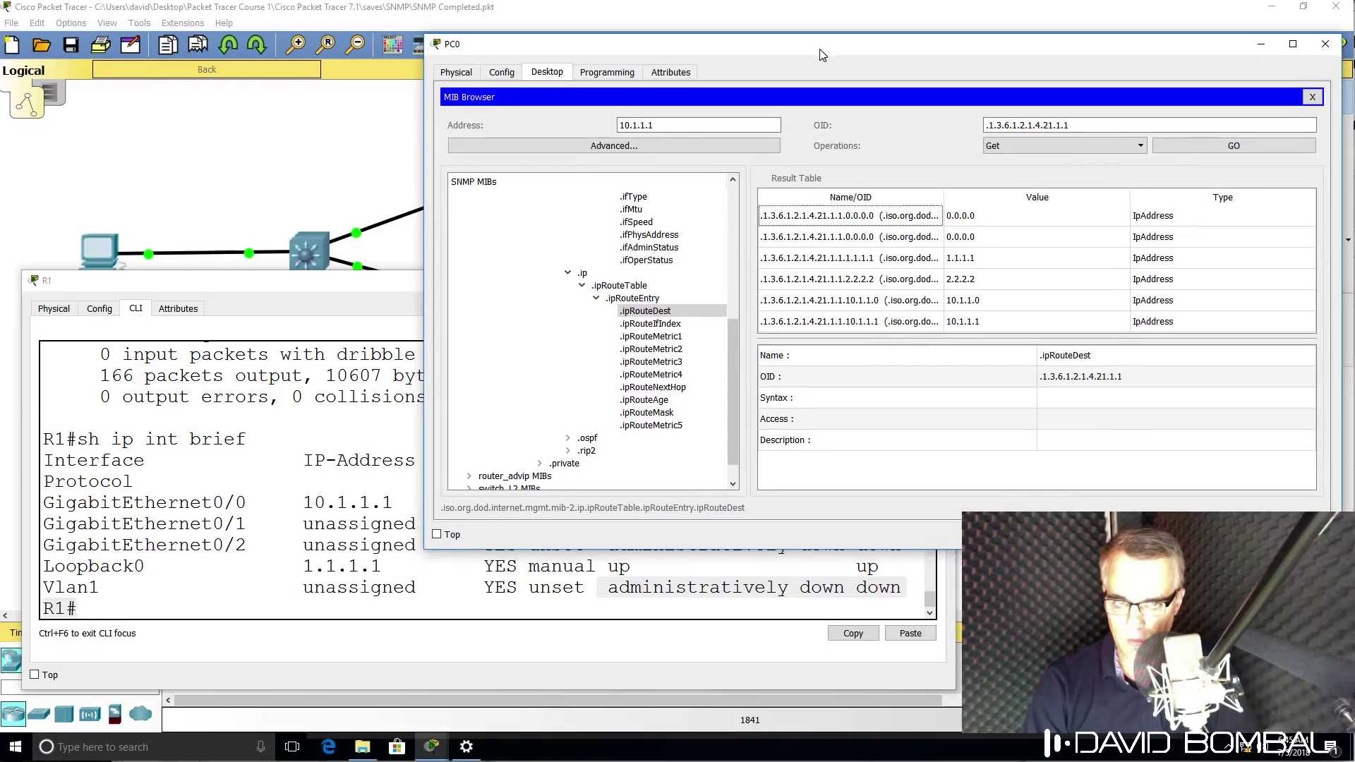
left_click_drag(298, 283, 296, 258)
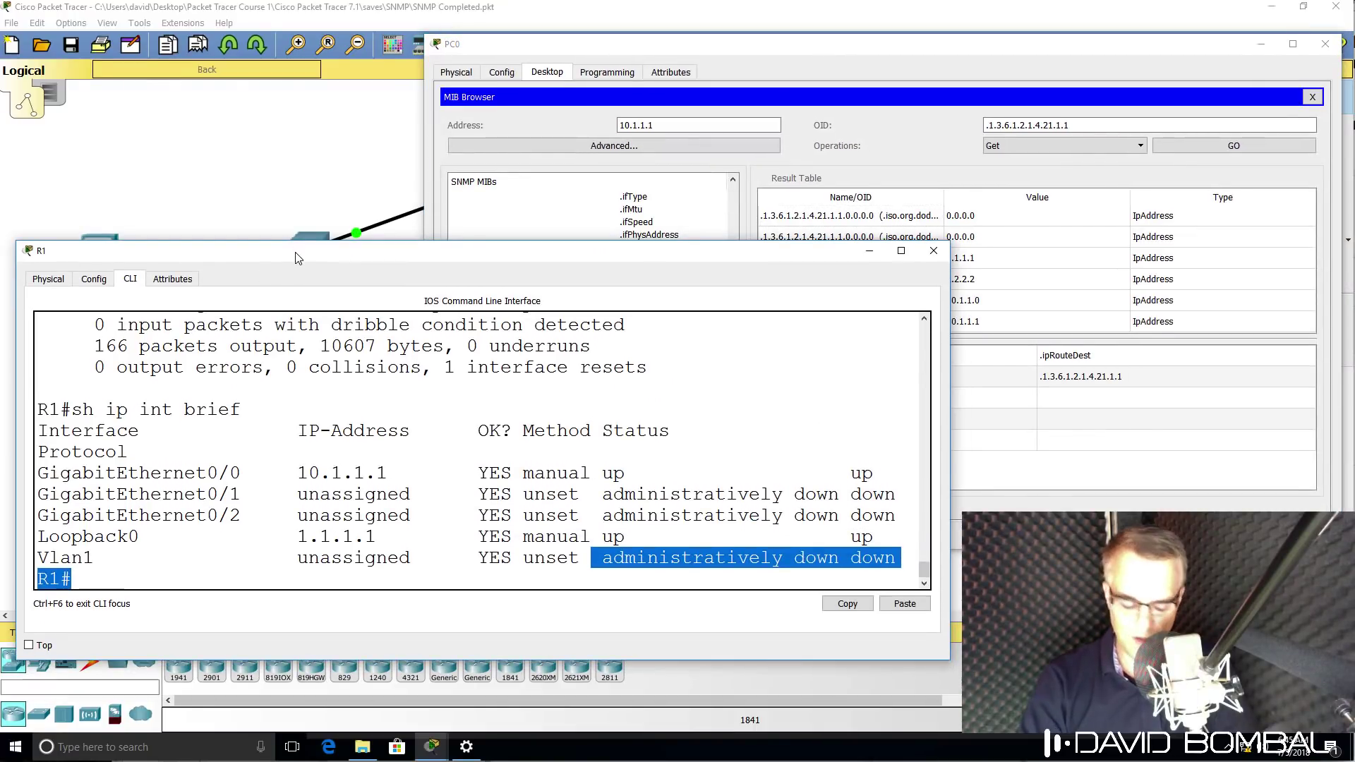
type("sh ip r")
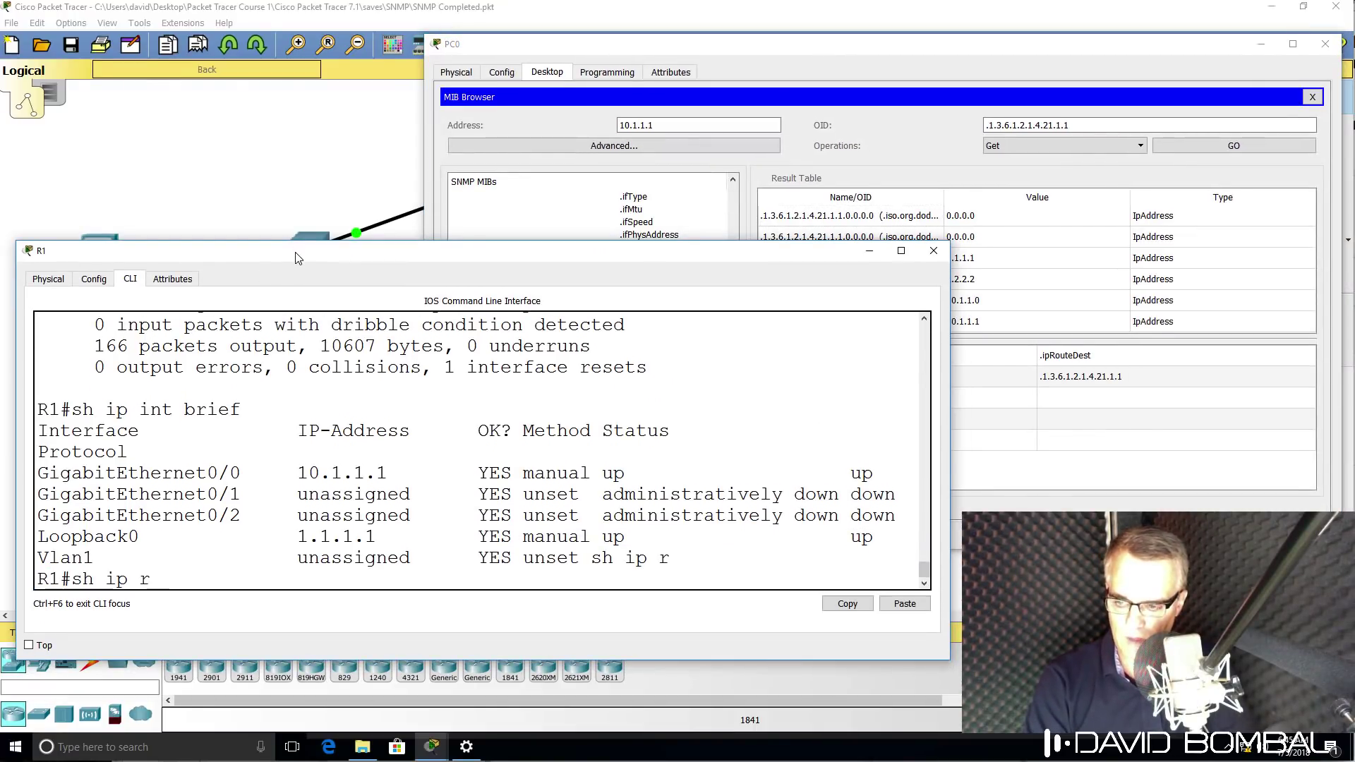
type("ou")
key("BackSpace")
key("BackSpace")
type("oute")
key("Return")
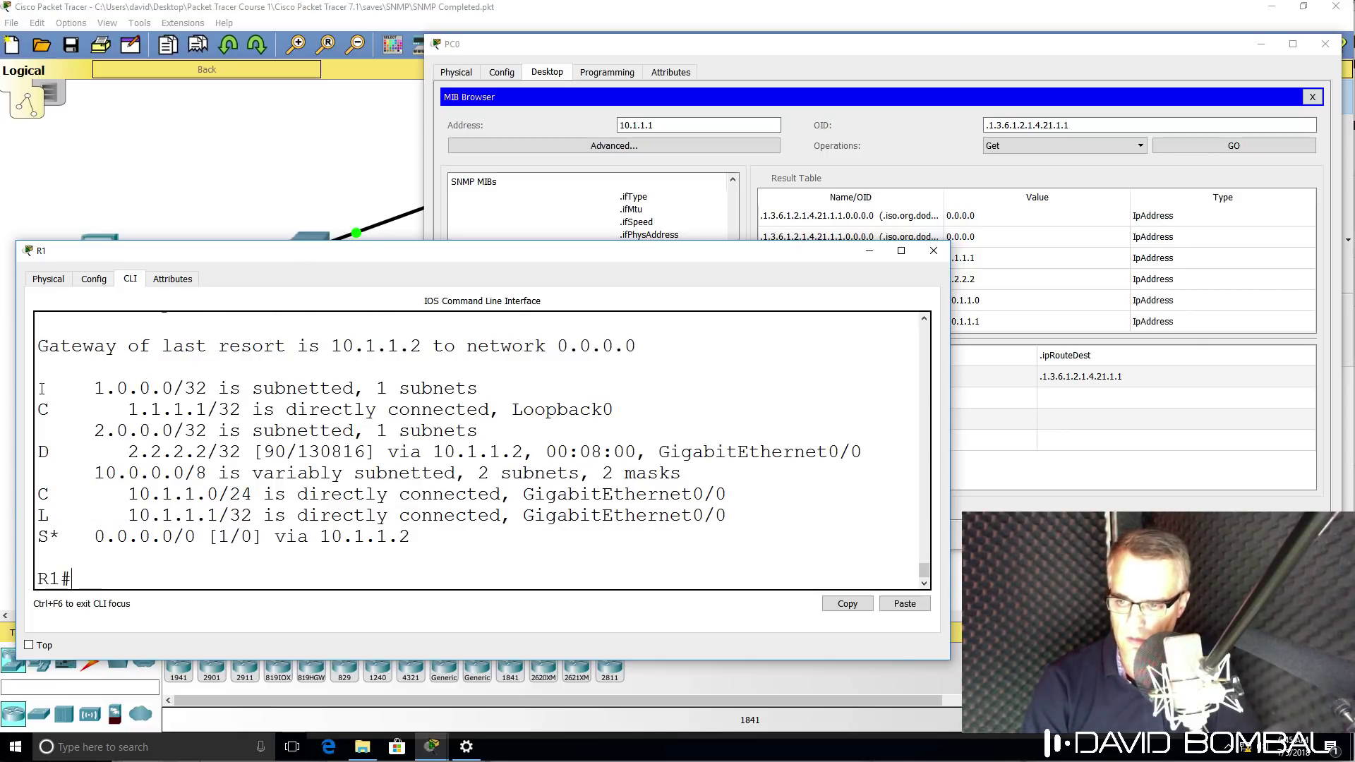
Match R1's routes 1.1.1.1, 2.2.2.2/32, 10.1.1.0/24, 10.1.1.1/32 and default with ipRouteDest values.
left_click_drag(69, 424, 295, 393)
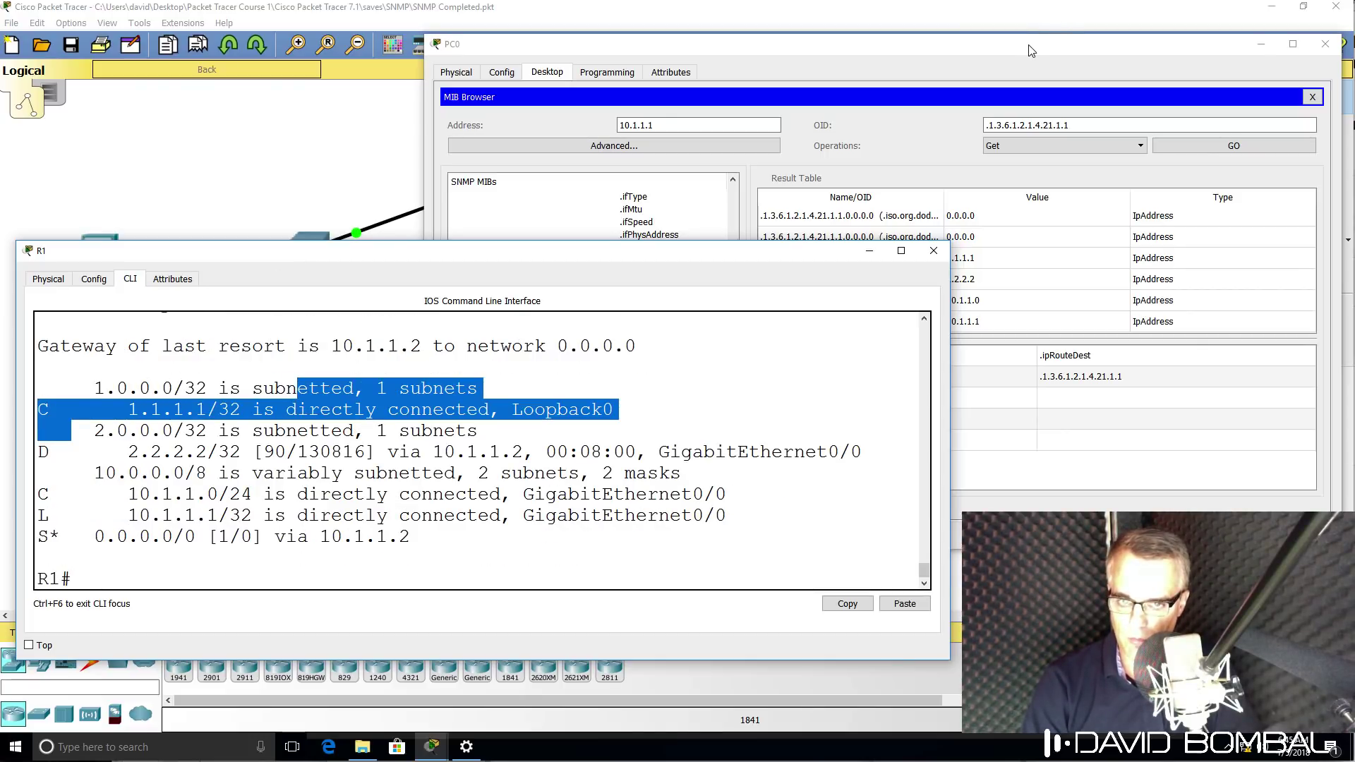
left_click(1029, 169)
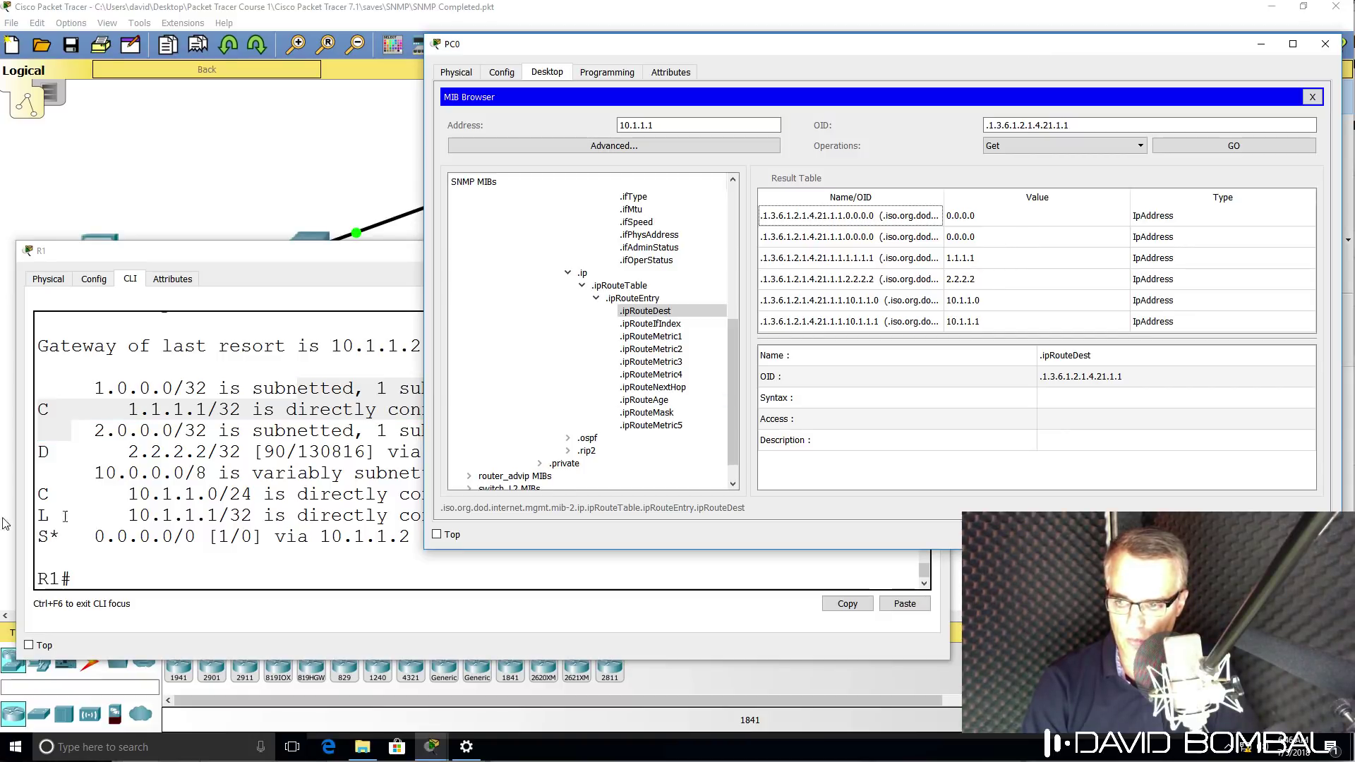
left_click_drag(93, 453, 309, 453)
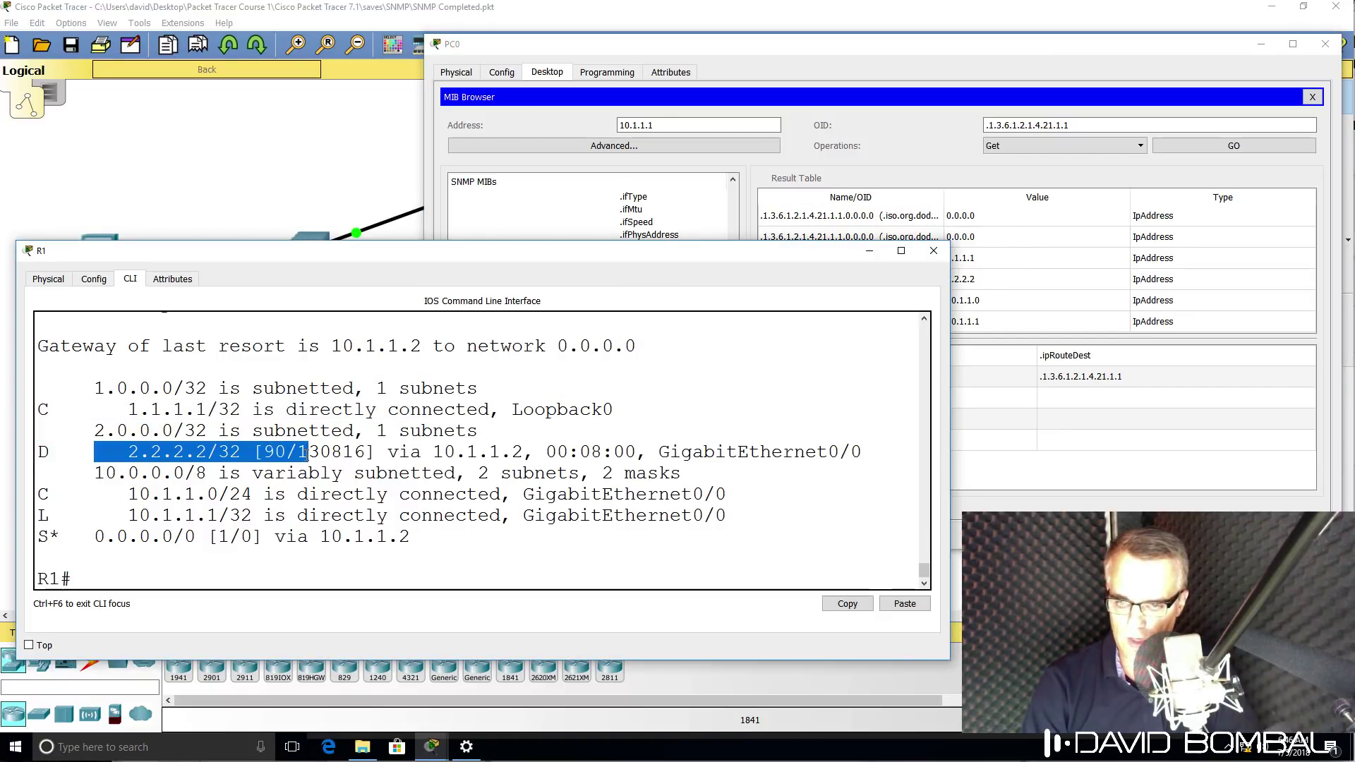
left_click(964, 94)
left_click(987, 307)
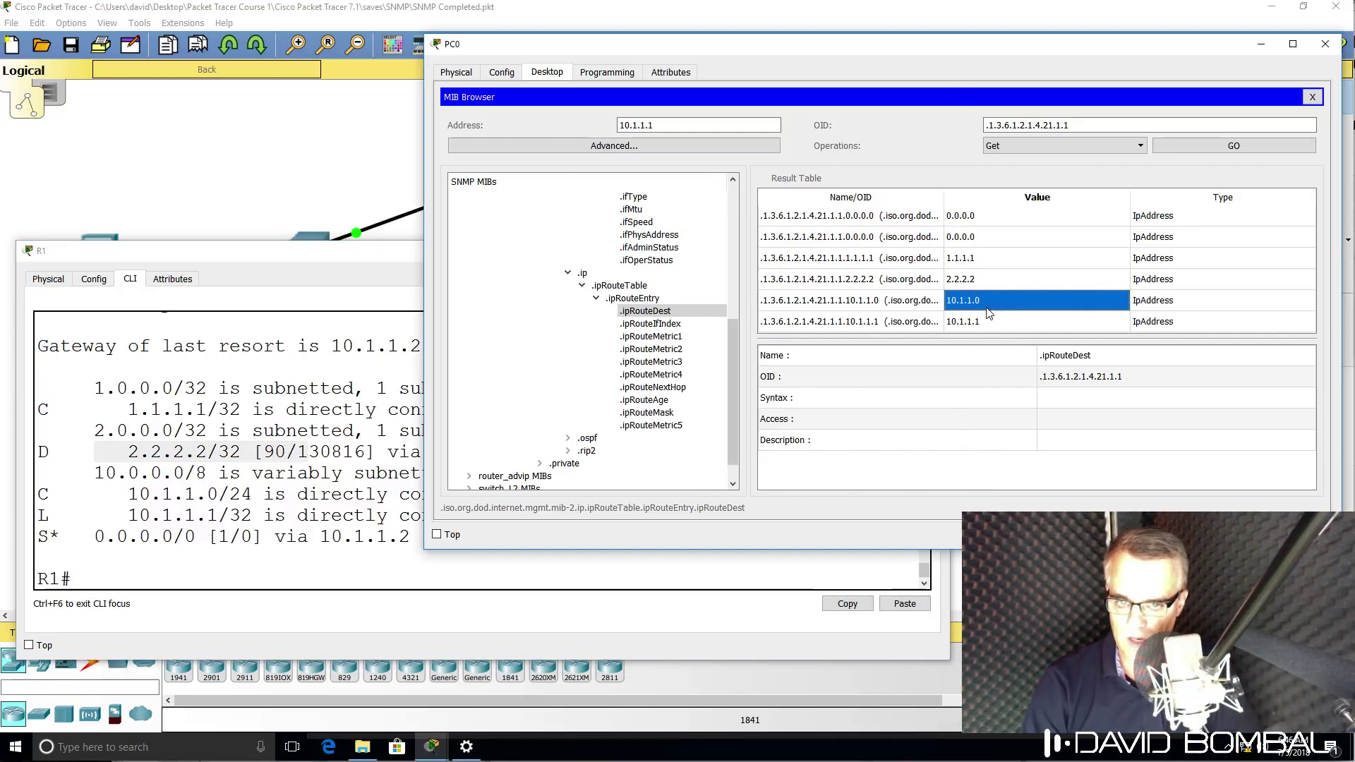
left_click(983, 324)
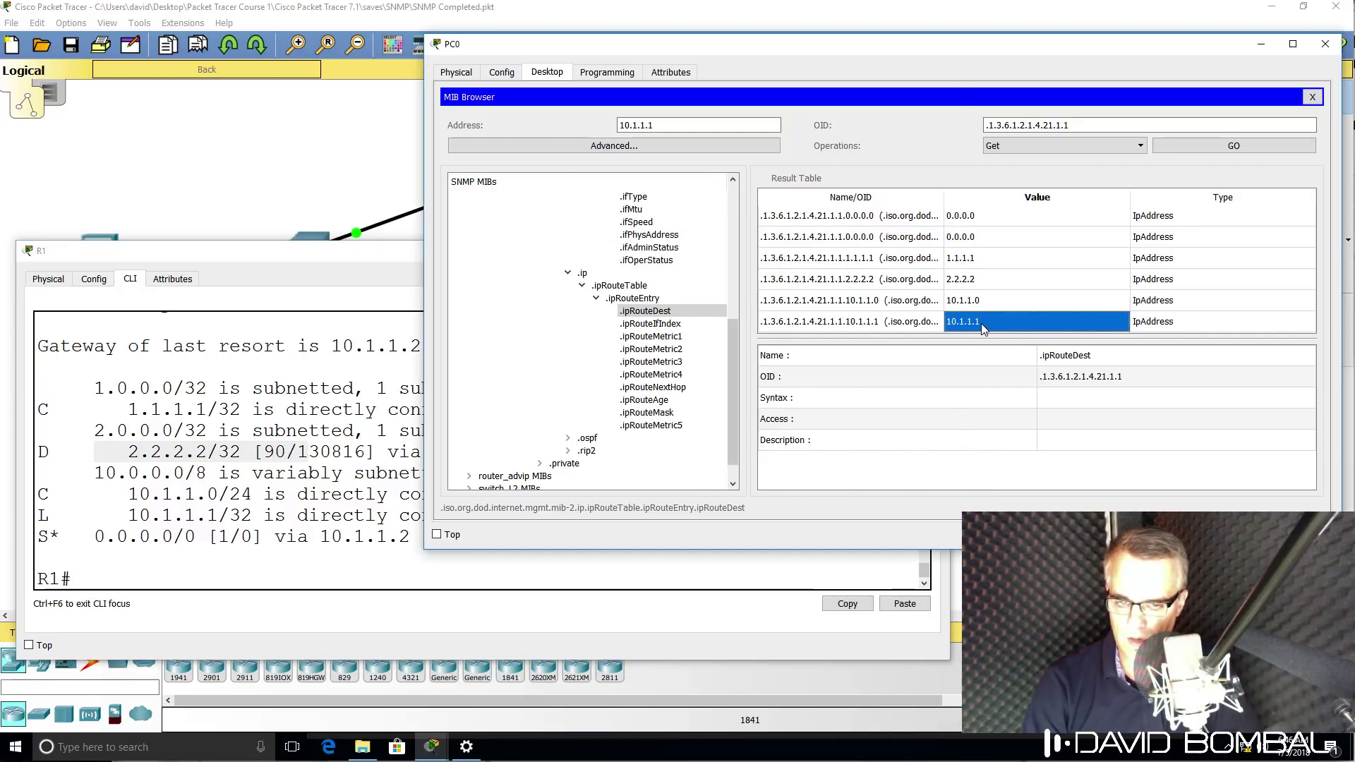
left_click_drag(105, 494, 232, 494)
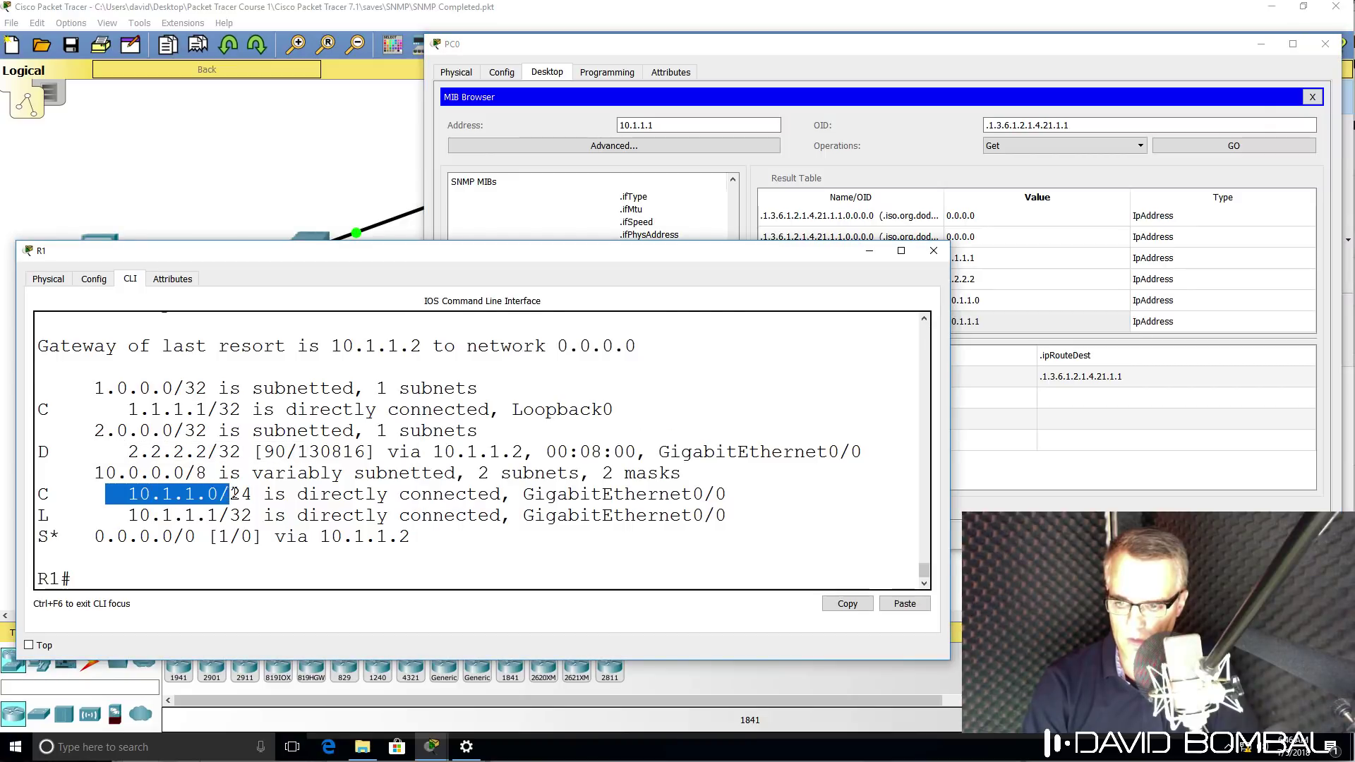
left_click_drag(120, 515, 254, 515)
left_click_drag(445, 542, 37, 534)
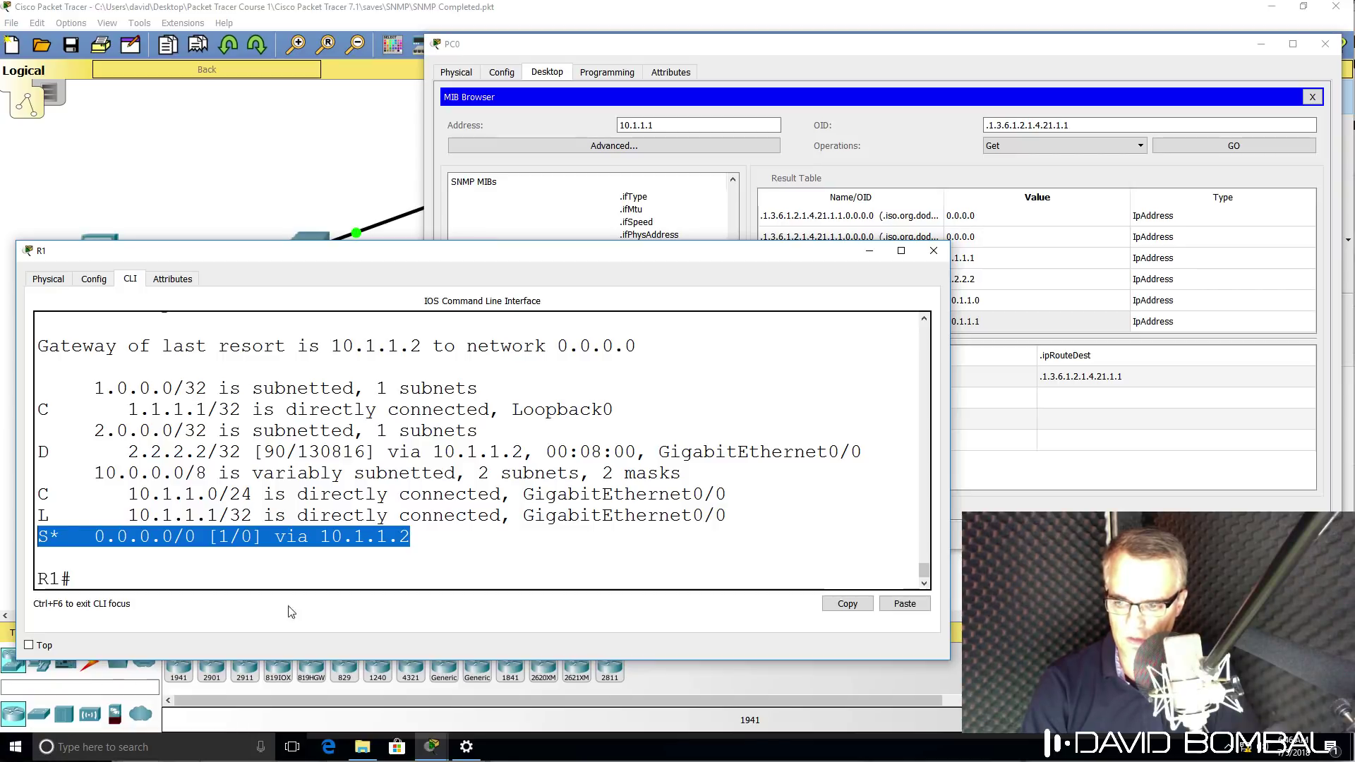
left_click(1026, 231)
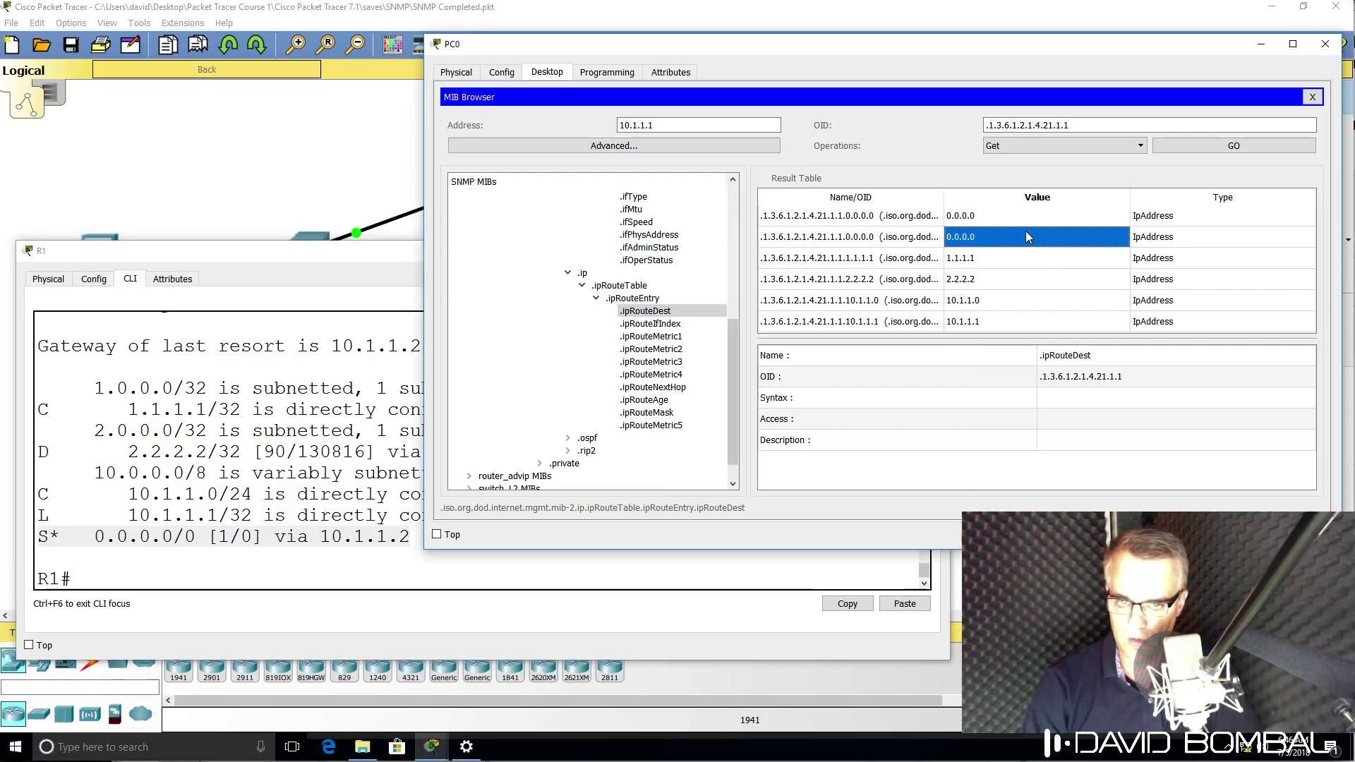
left_click(1019, 231)
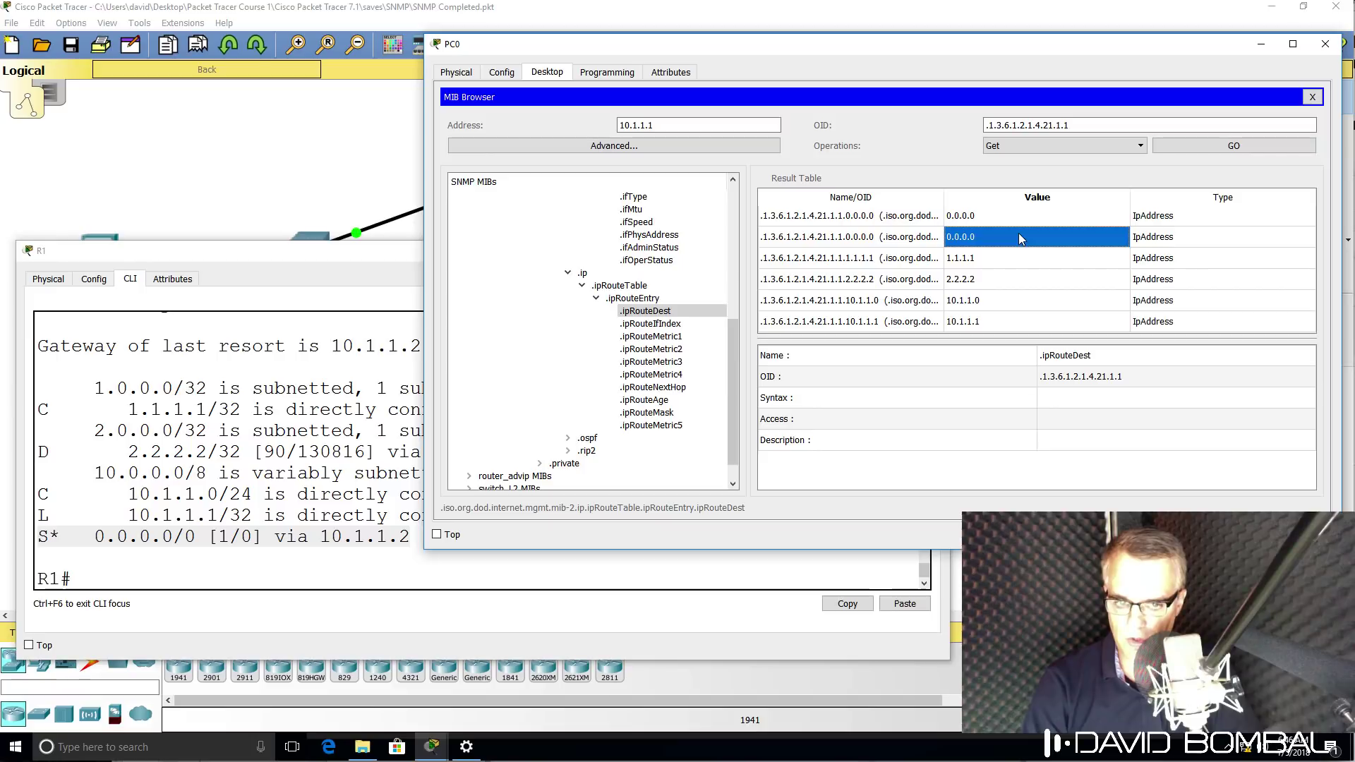
Rerun the ipRouteDest query and move PC0's window aside to reveal the topology.
left_click(675, 326)
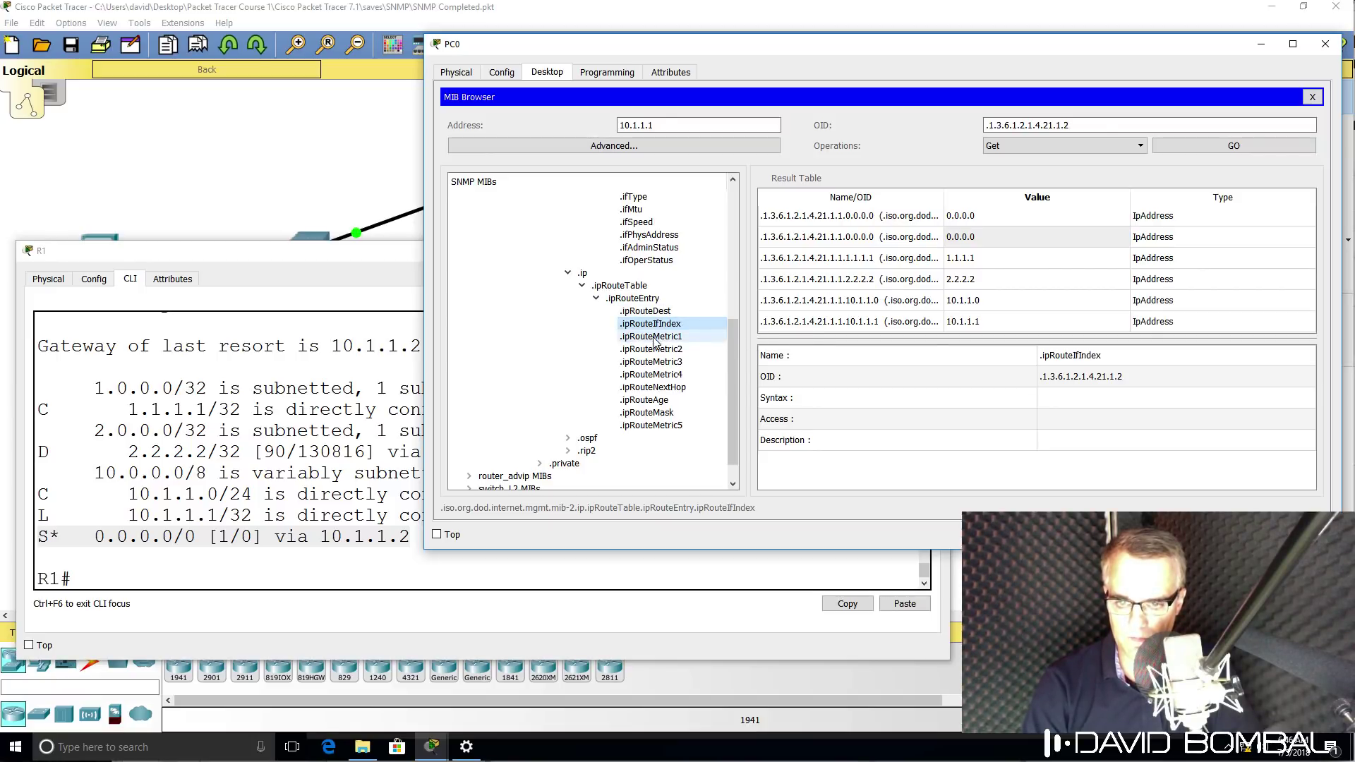
left_click(645, 311)
left_click(1250, 141)
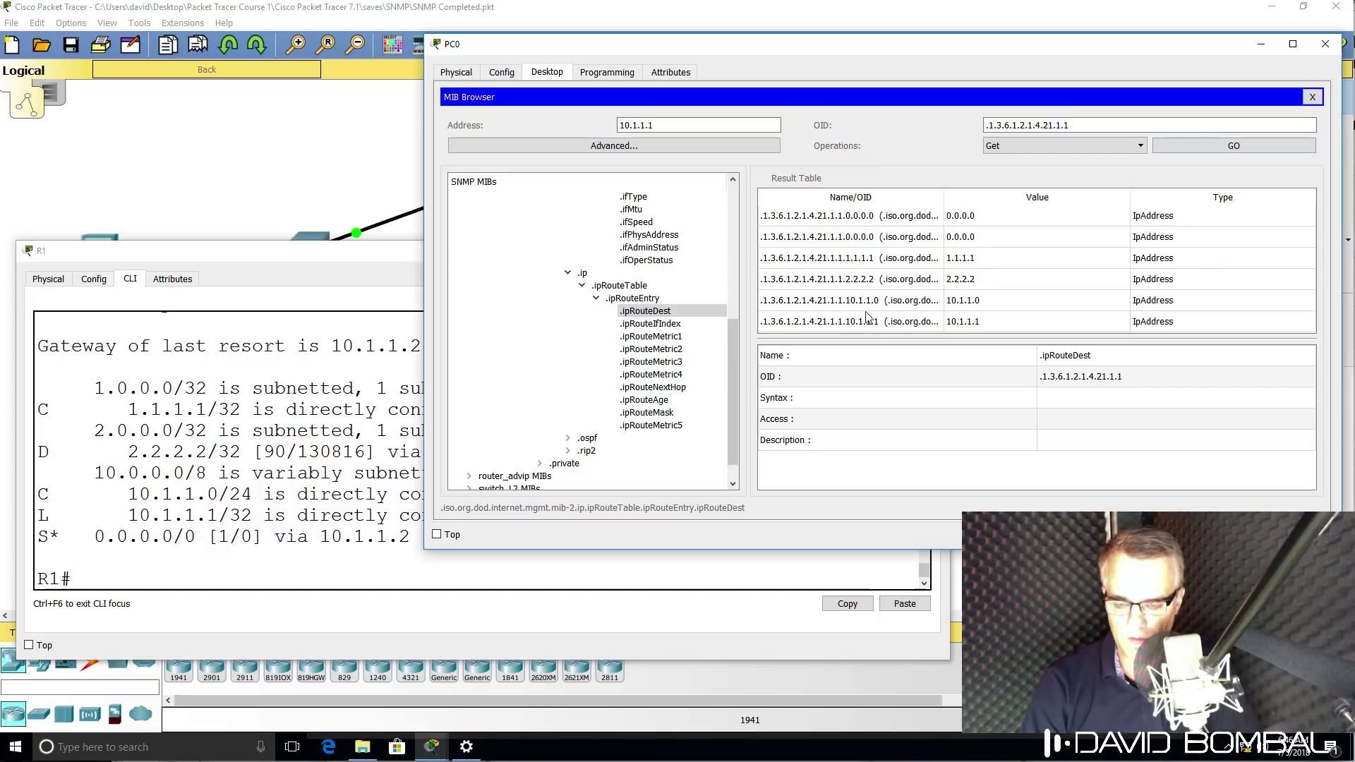
left_click_drag(874, 48, 809, 195)
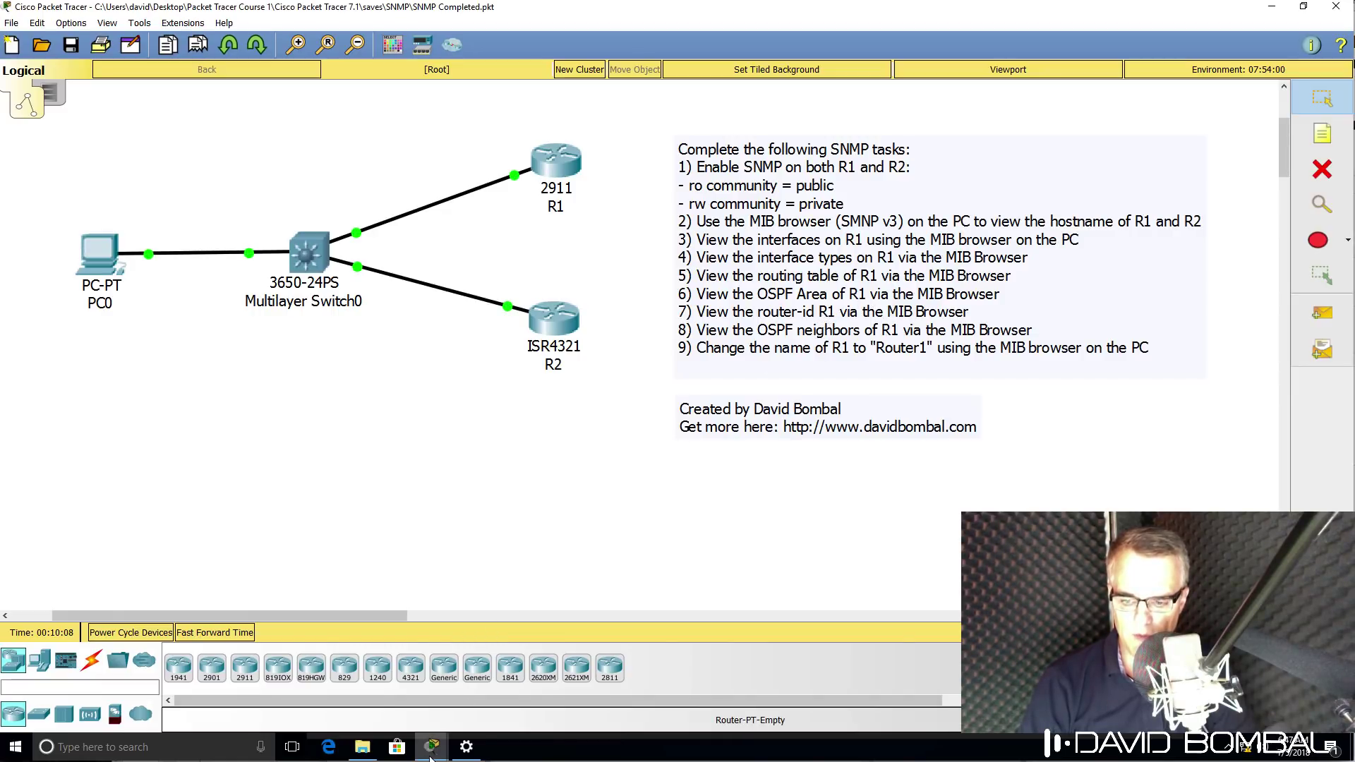
Under ospf > ospfGeneralGroup, query ospfRouterId and get R1's router ID 1.1.1.1.
mouse_move(431, 746)
left_click(387, 690)
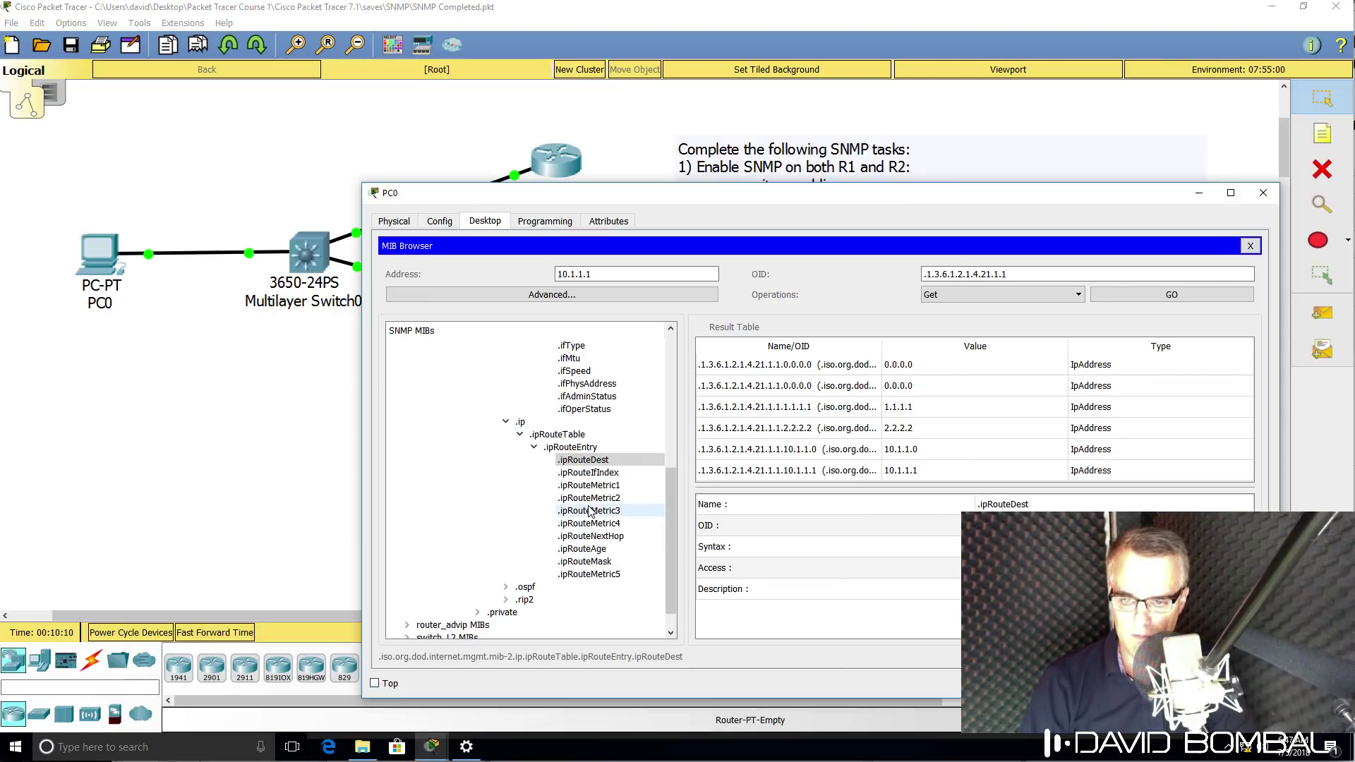
scroll(565, 536, "down", 1)
left_click(505, 562)
scroll(521, 543, "down", 2)
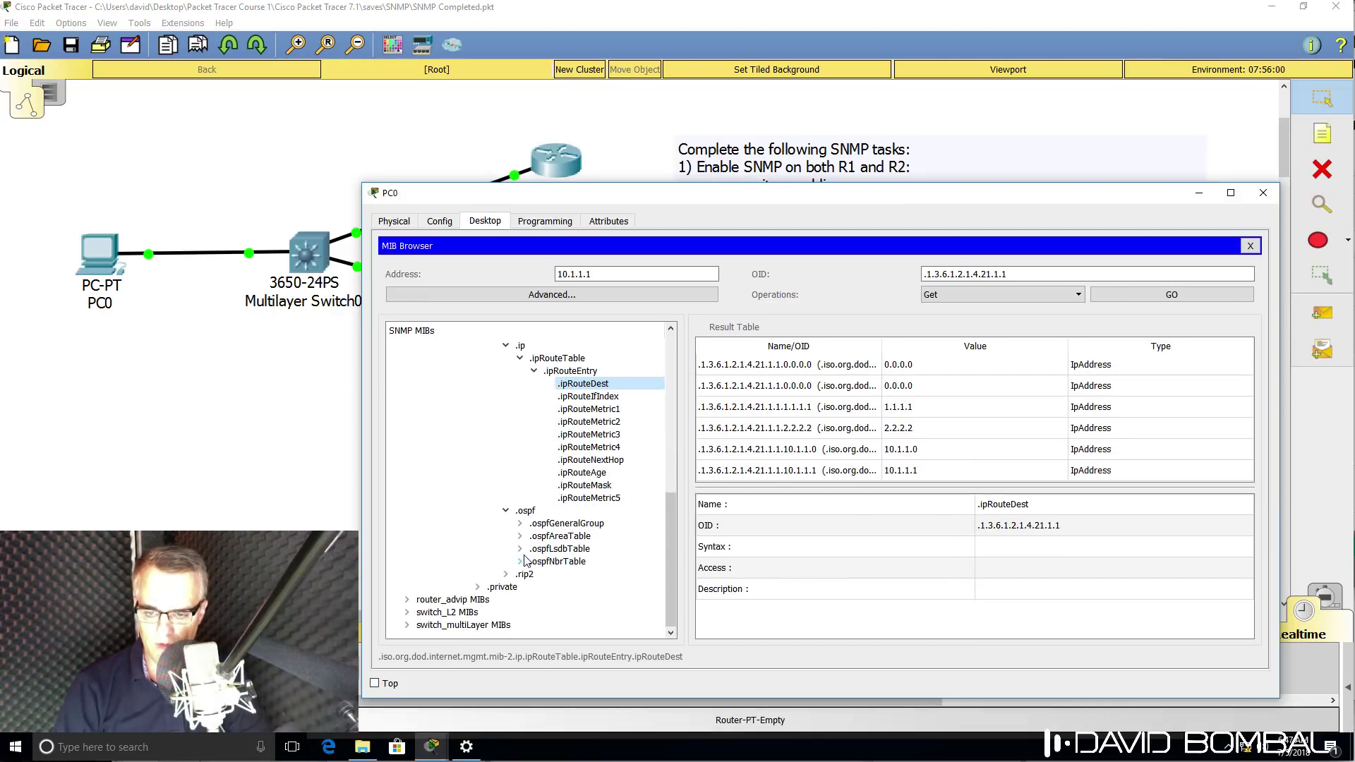
left_click(520, 523)
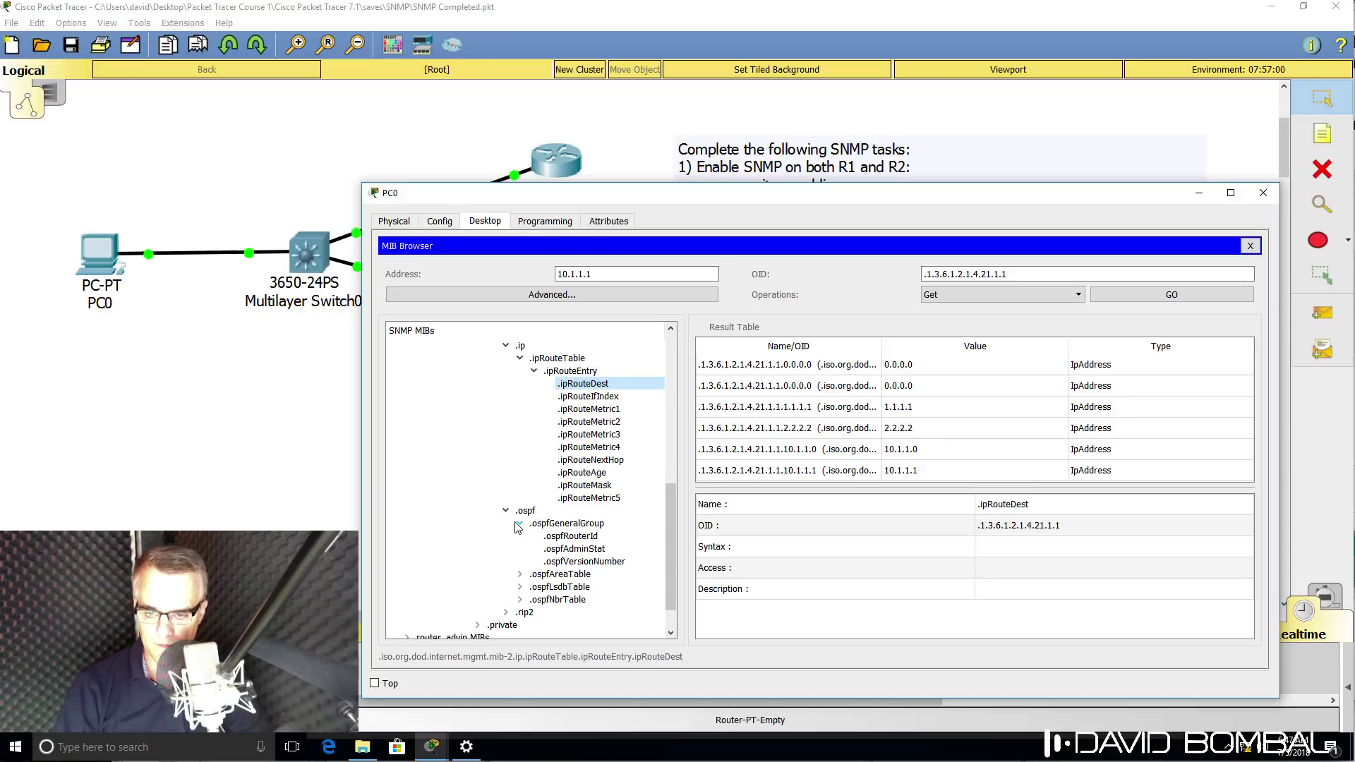
left_click(570, 535)
left_click(1167, 295)
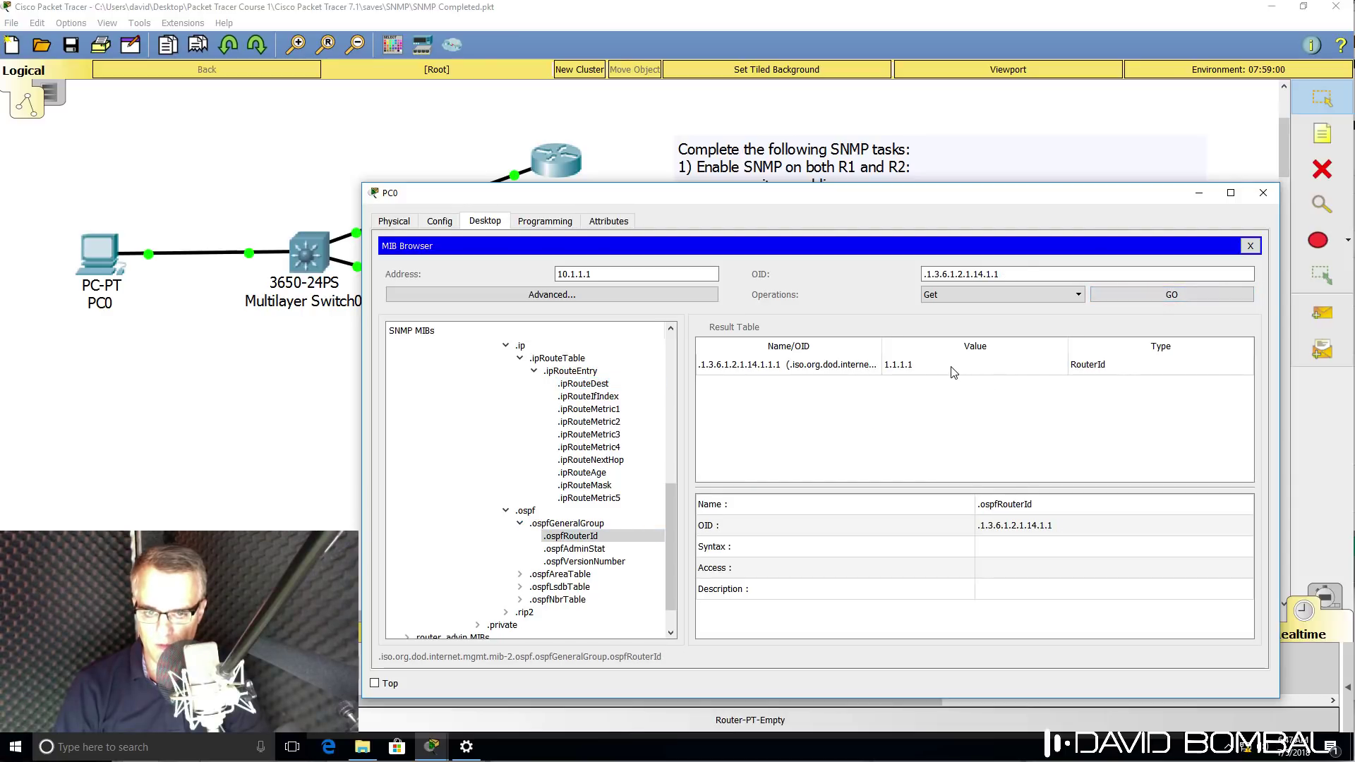
left_click(988, 365)
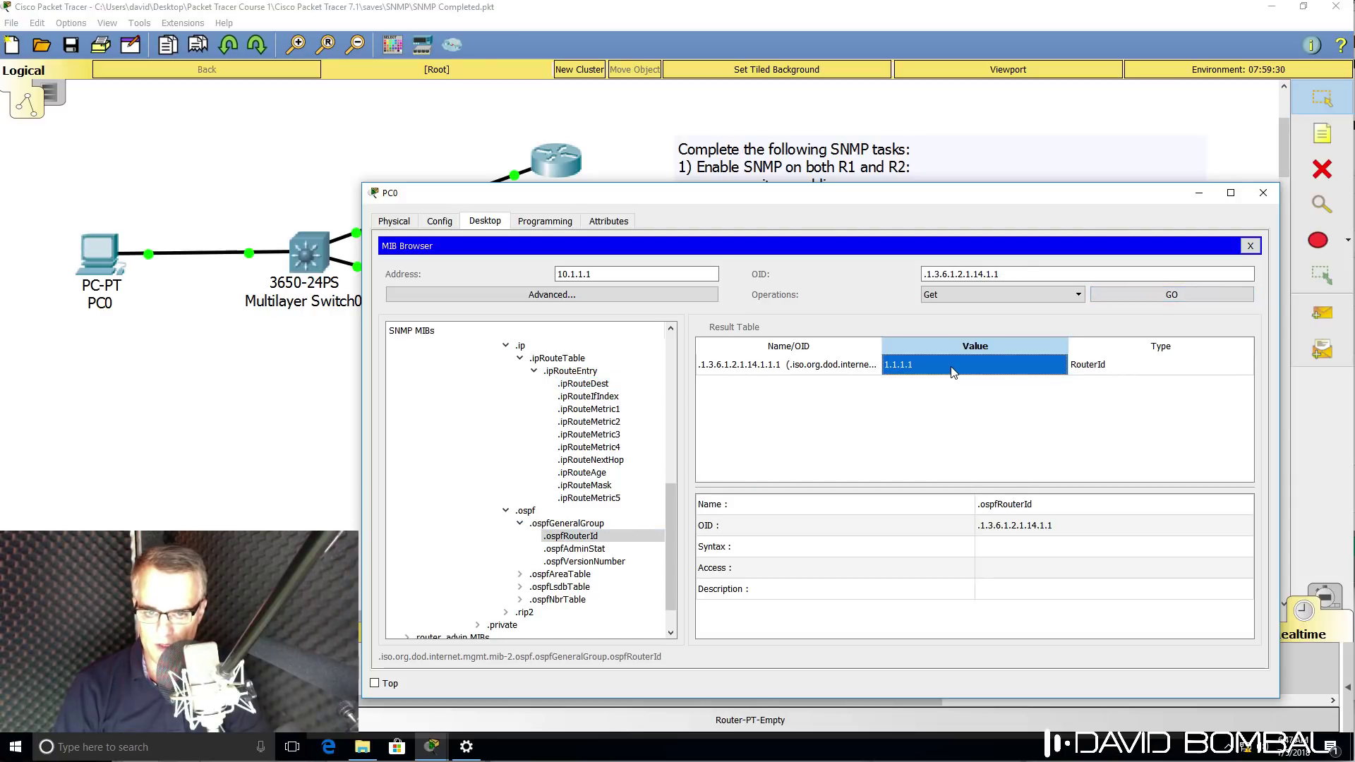
Query ospfVersionNumber (version2) and ospfAdminStat (enabled) for R1.
left_click(584, 561)
left_click(1152, 296)
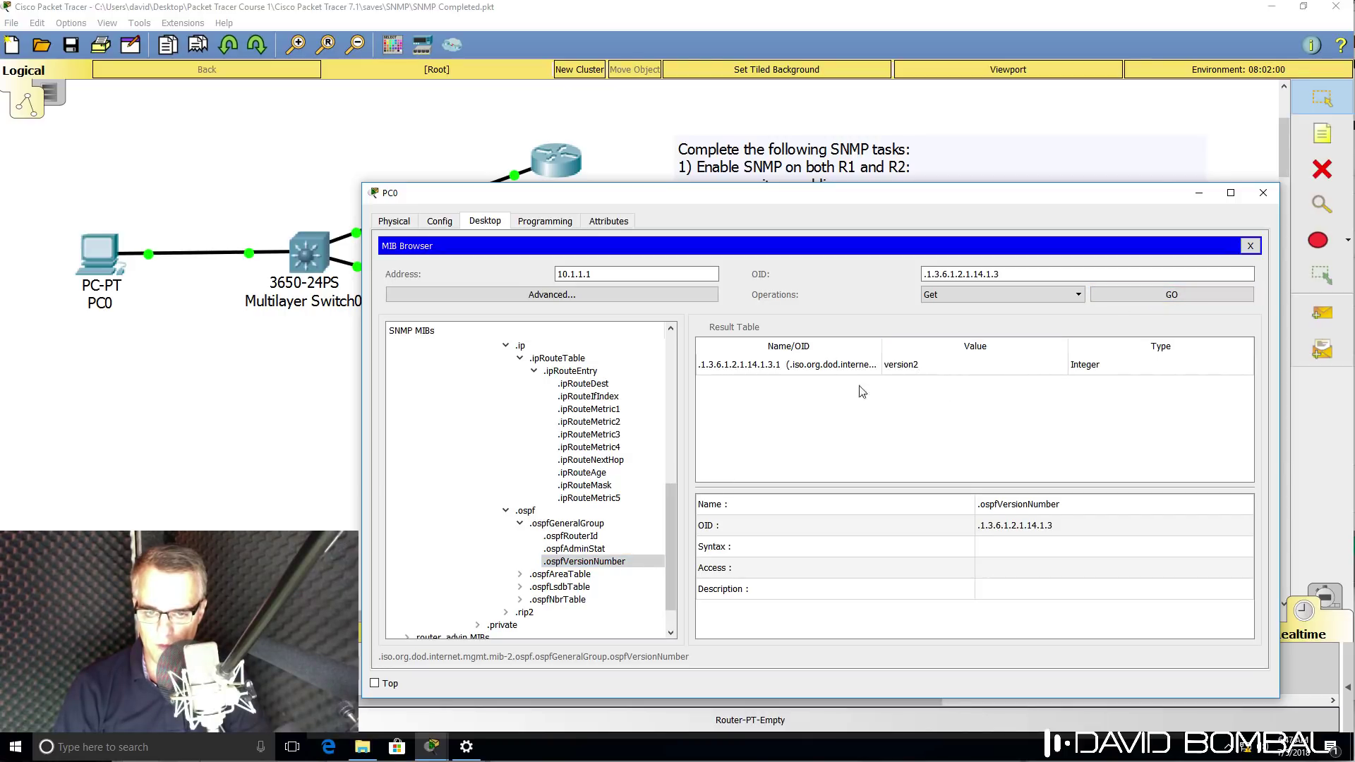
left_click(574, 548)
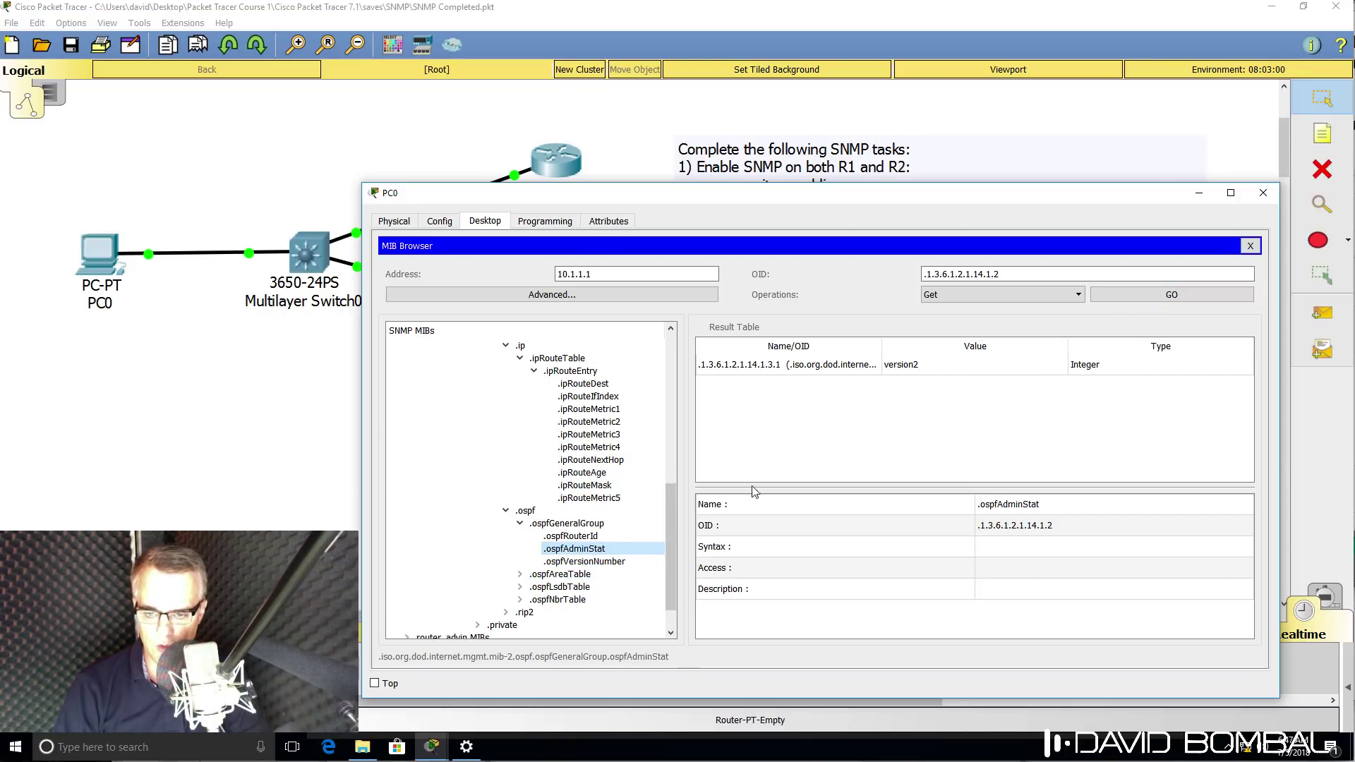
left_click(1129, 291)
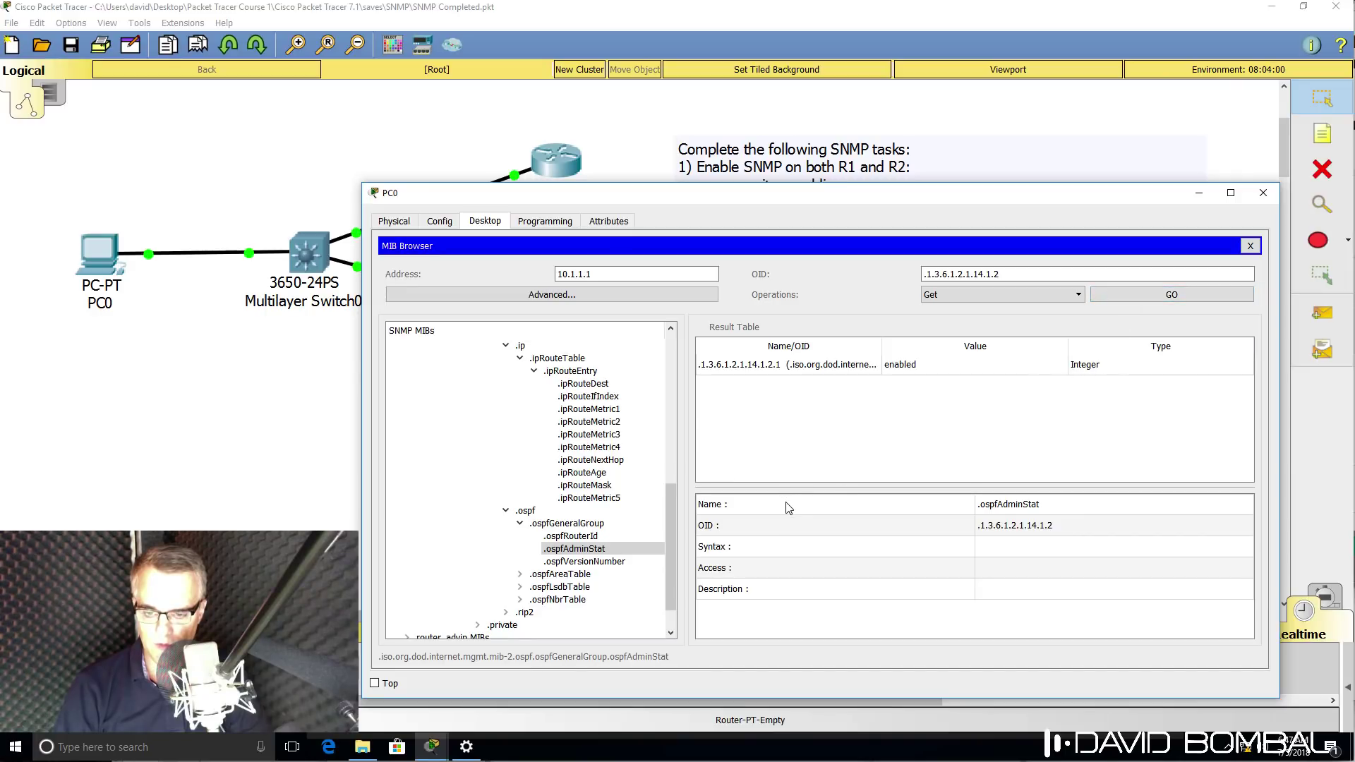
Run 'sh ip ospf' on R1 and highlight router ID 1.1.1.1.
mouse_move(433, 743)
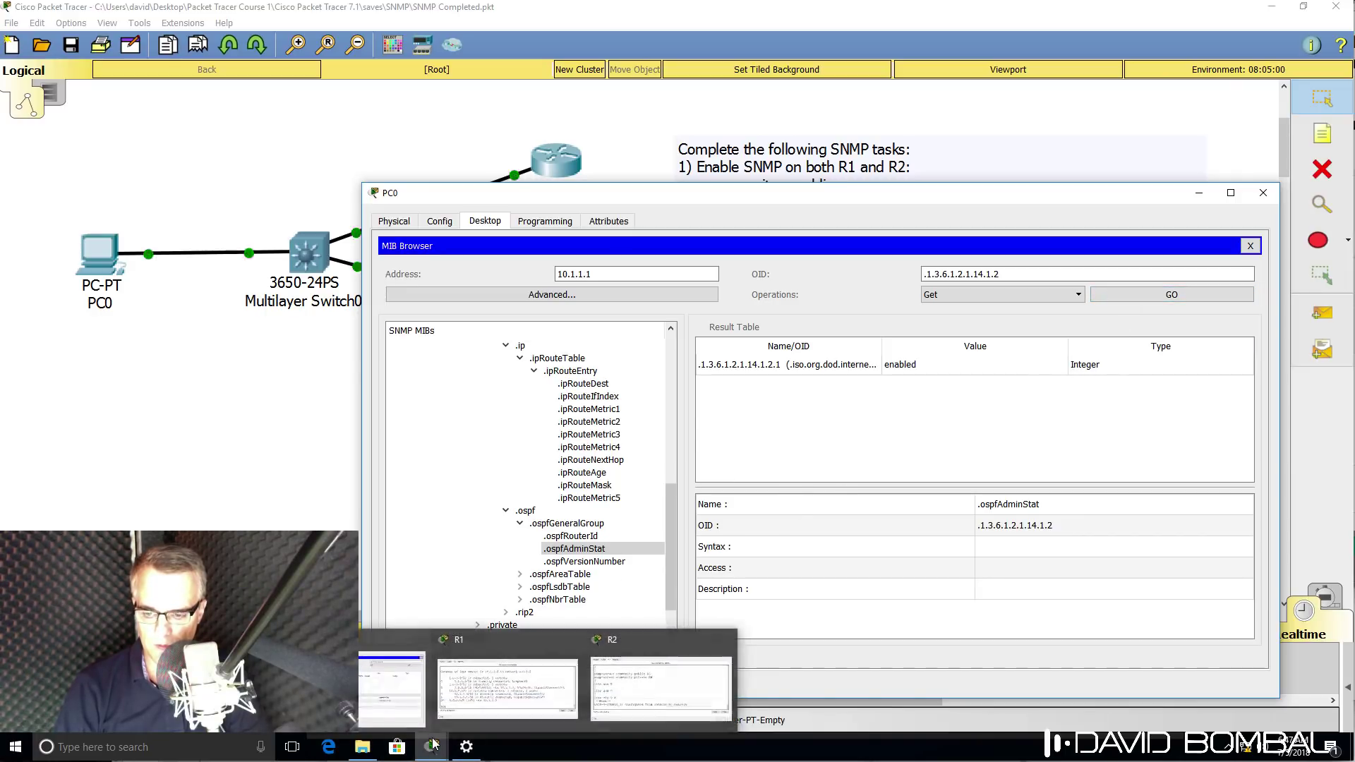
left_click(466, 709)
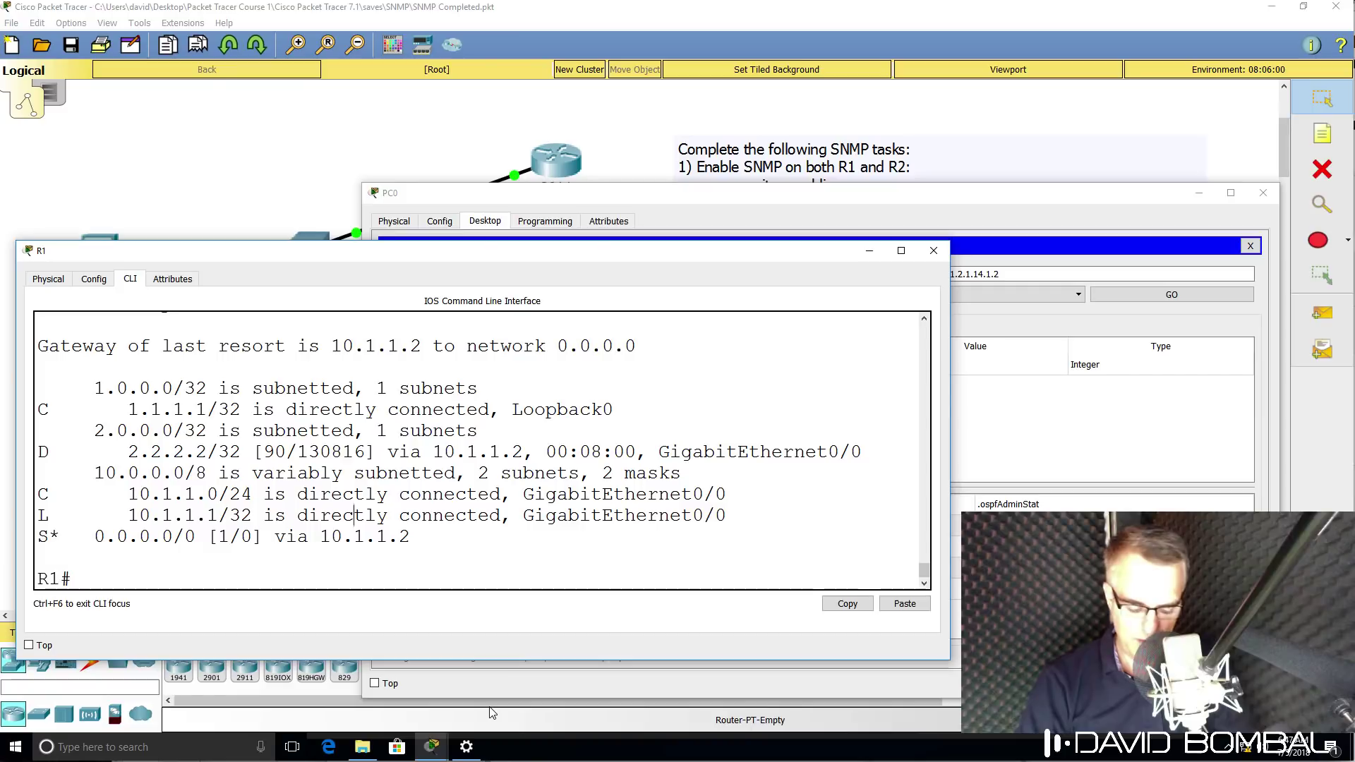
type("sh ip ospf")
key("Return")
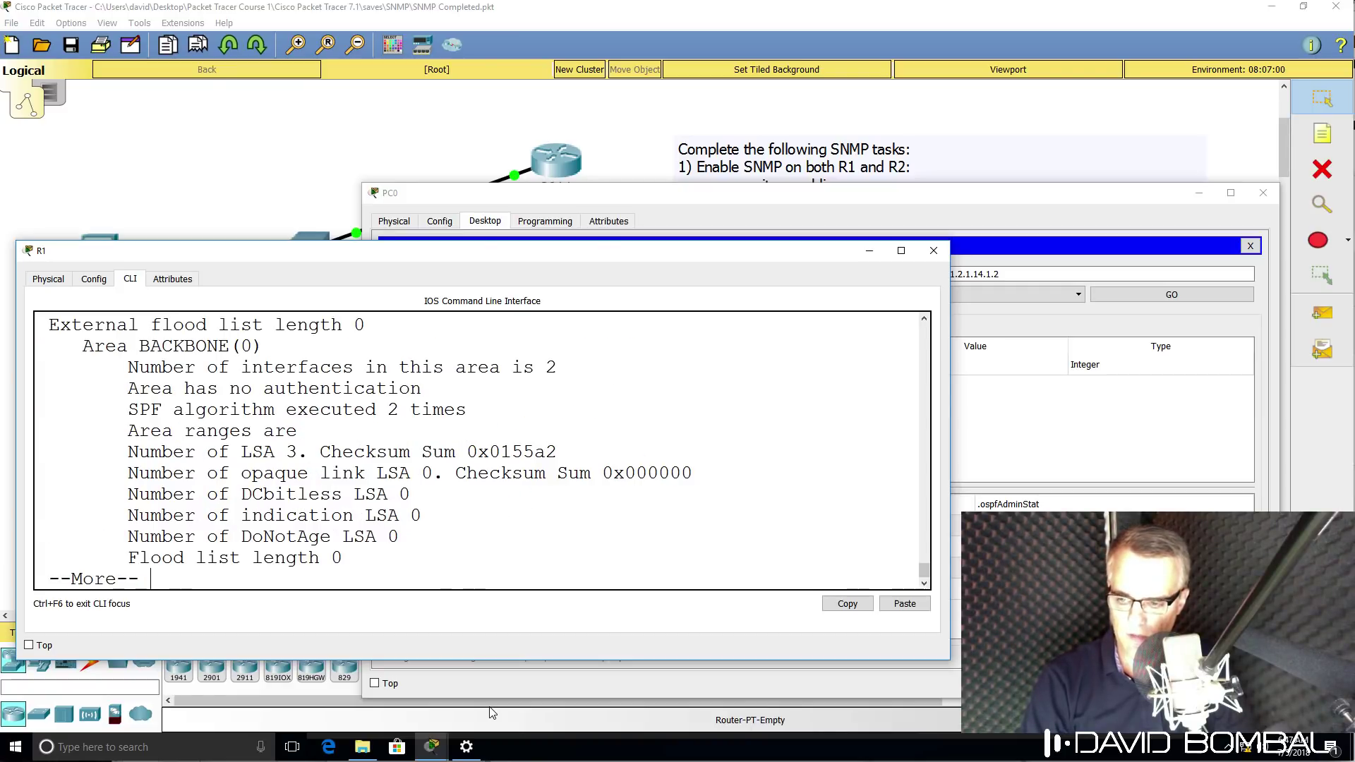
scroll(499, 534, "up", 5)
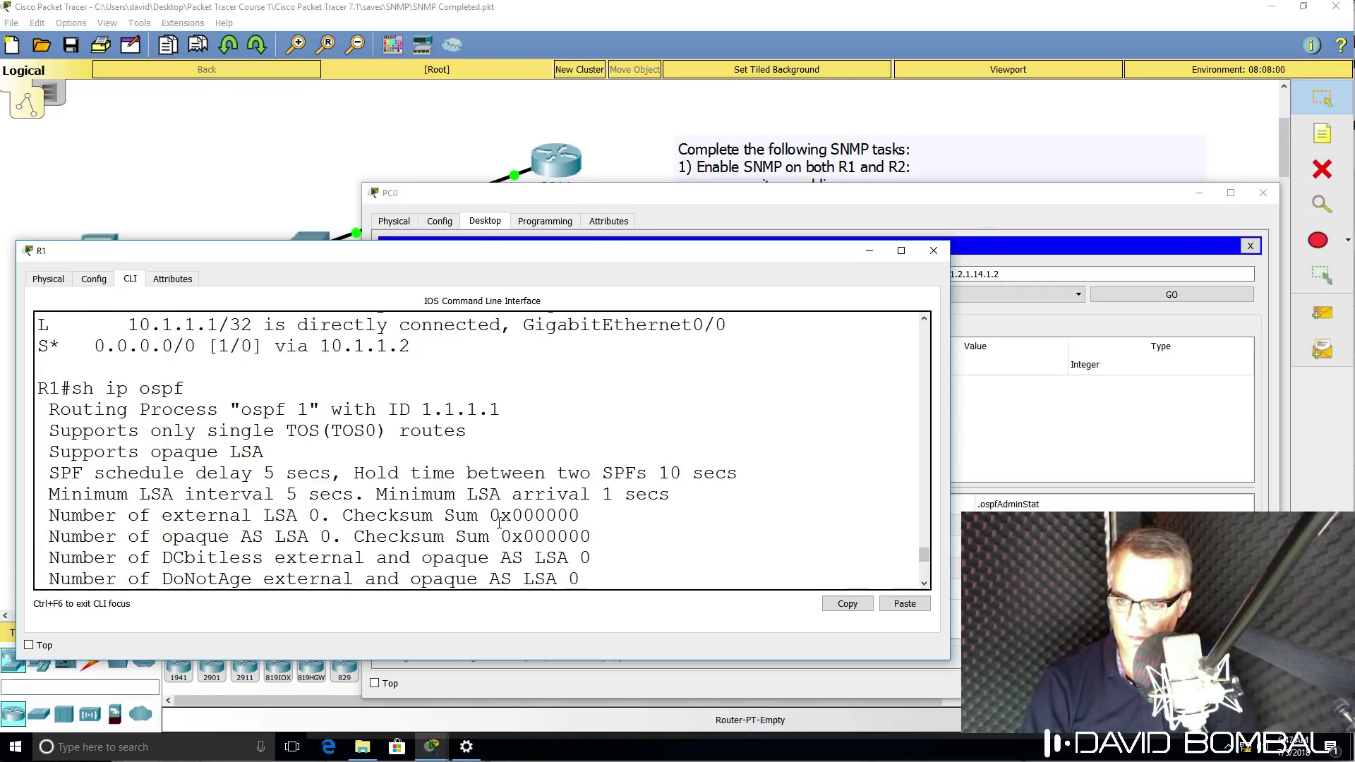
scroll(487, 494, "down", 1)
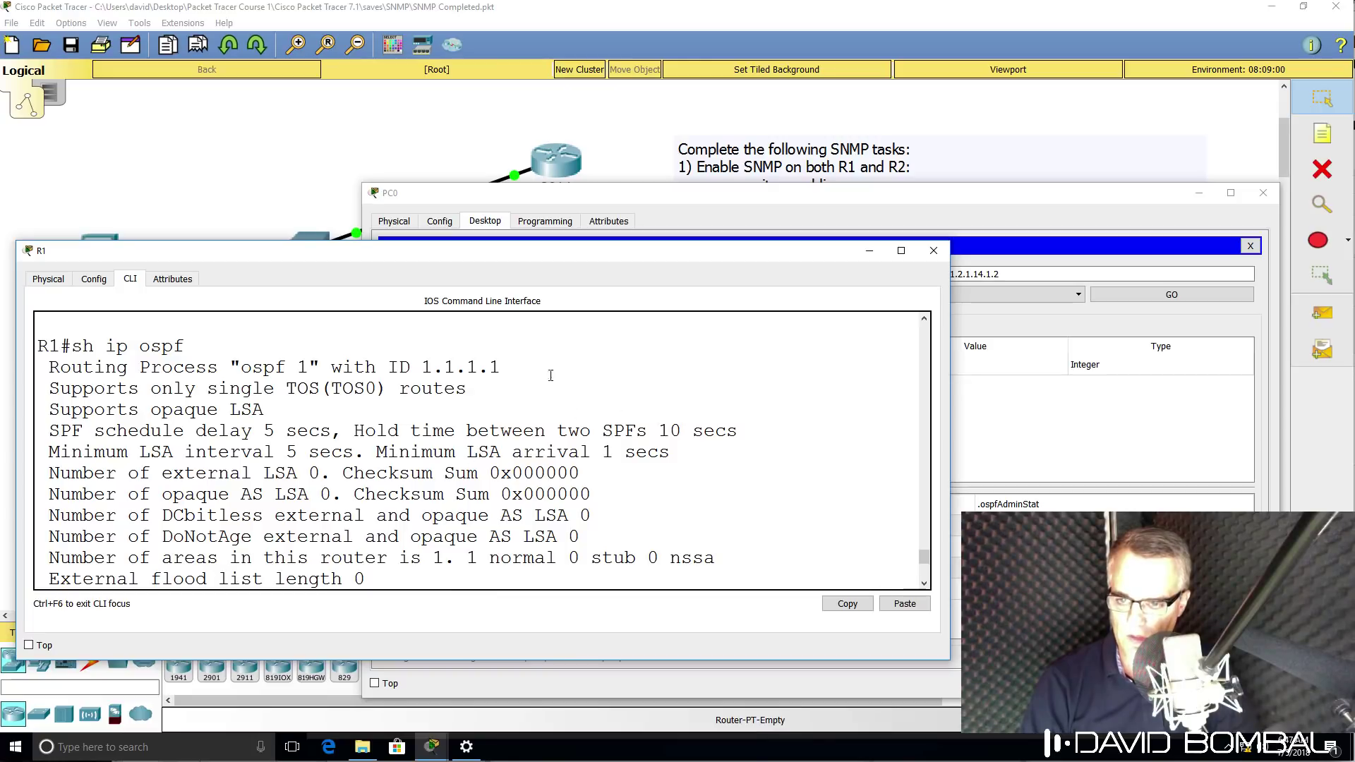
left_click_drag(550, 375, 1, 340)
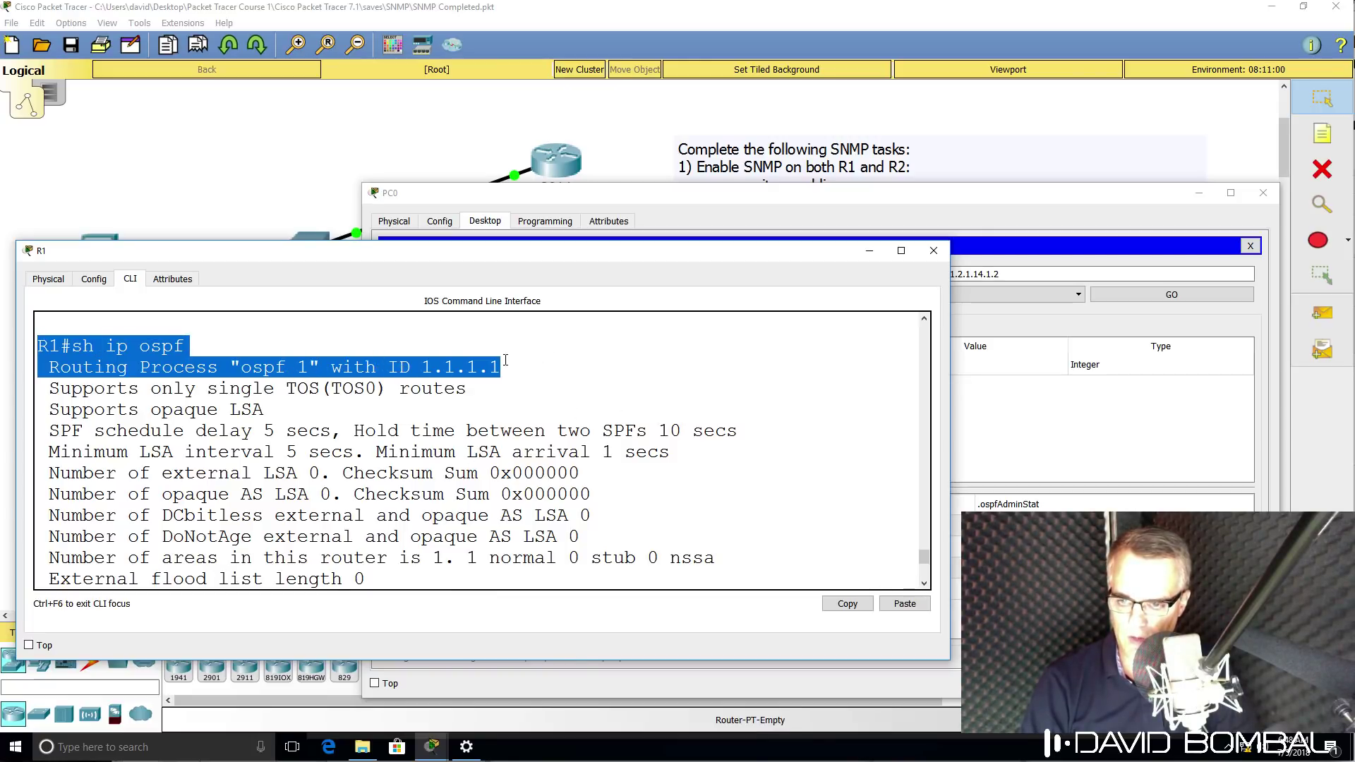
left_click_drag(505, 360, 394, 356)
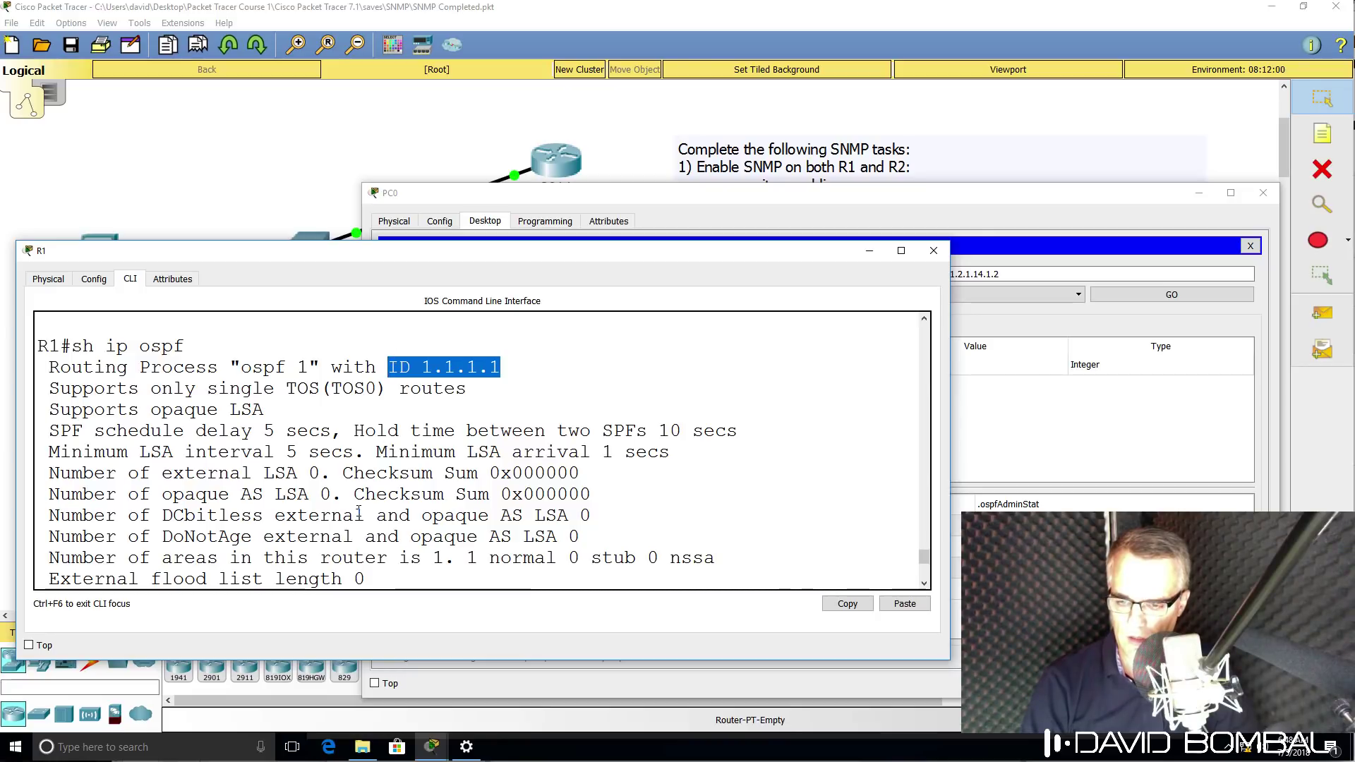
Scroll through the OSPF output, then expand ospfAreaTable in the MIB Browser.
scroll(358, 513, "down", 1)
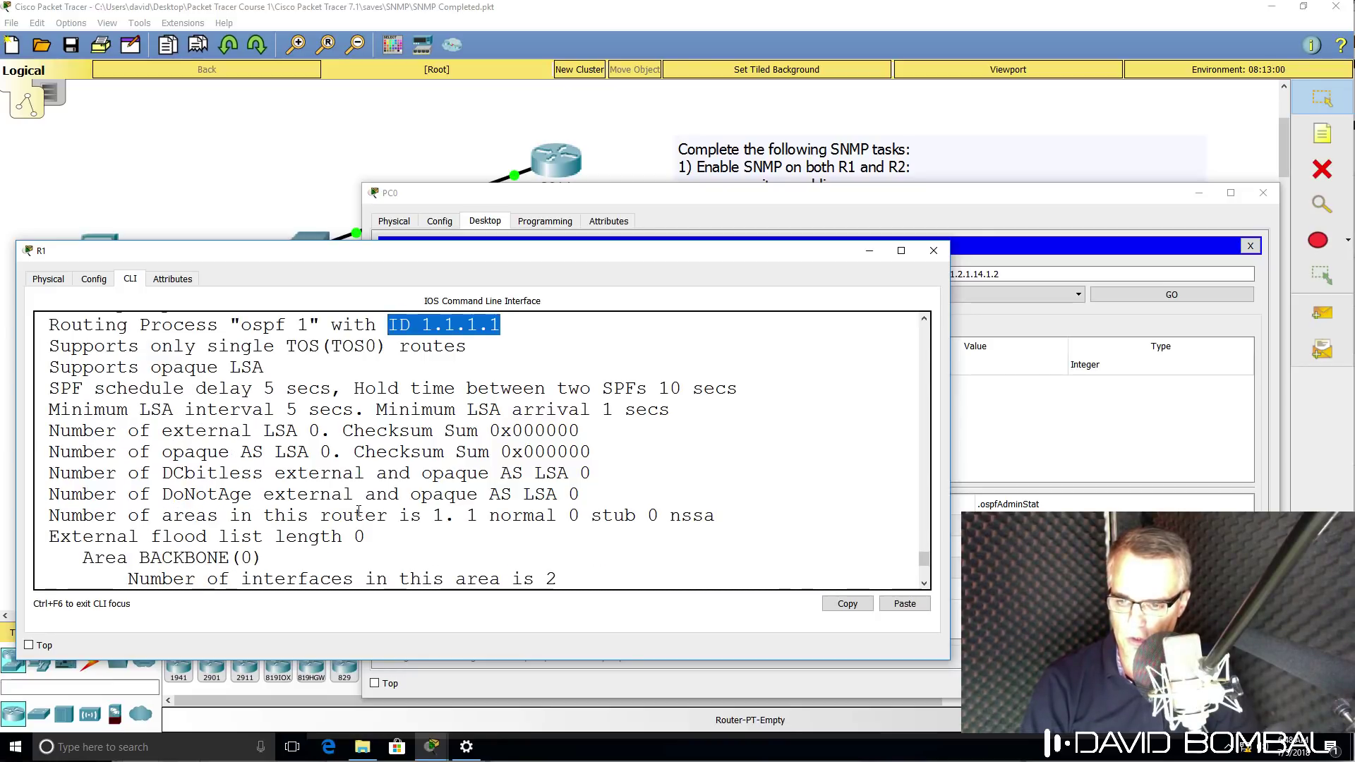
scroll(358, 511, "down", 1)
scroll(359, 511, "down", 4)
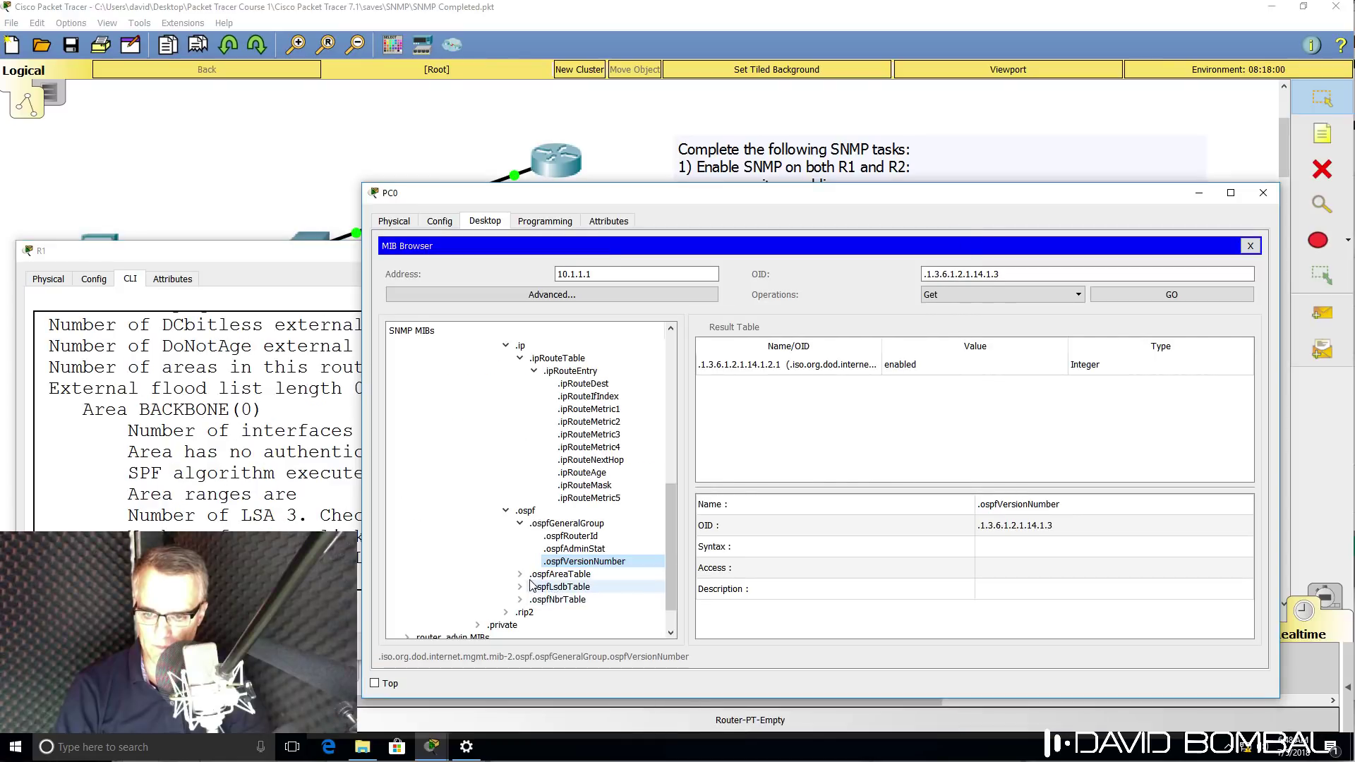
left_click(520, 574)
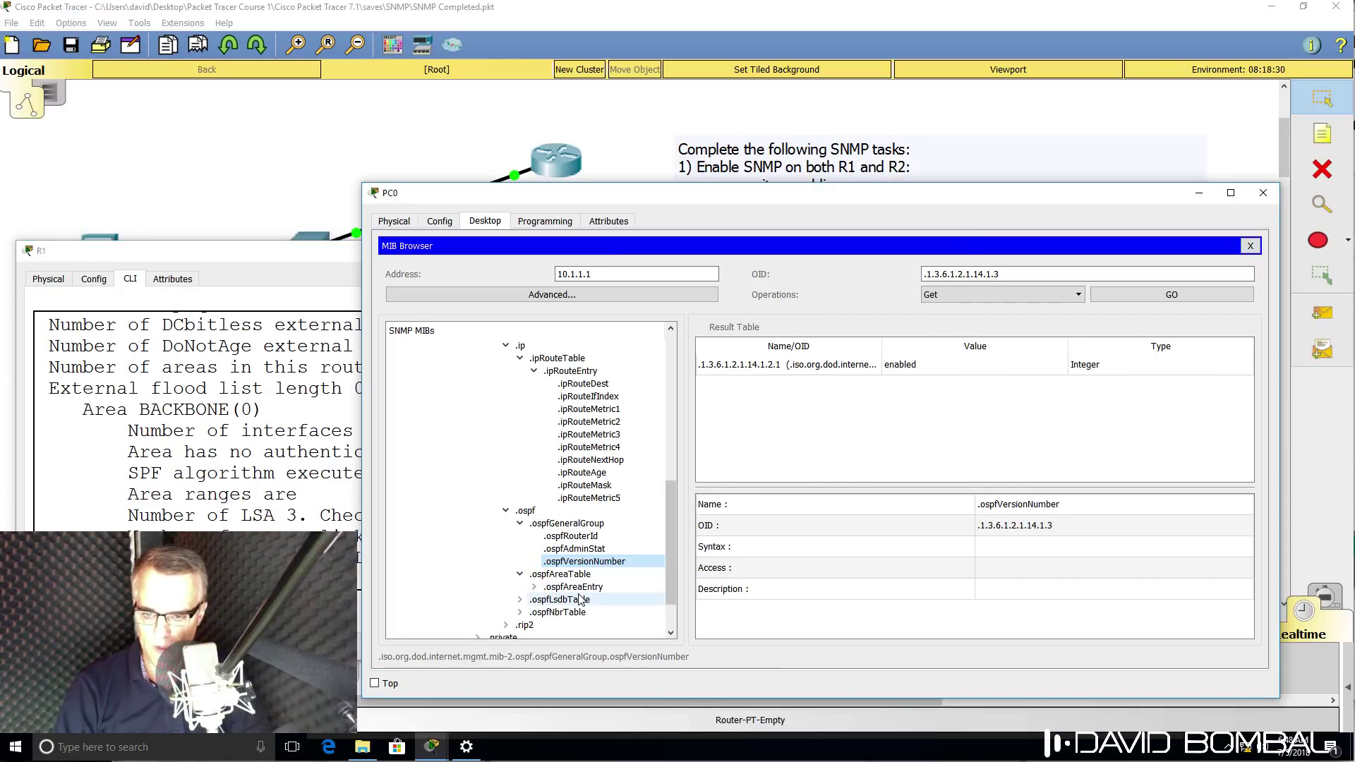
Expand ospfAreaEntry and query ospfAreaId, returning 0.0.0.0 for R1.
left_click(573, 586)
double_click(572, 586)
scroll(578, 586, "down", 2)
left_click(597, 523)
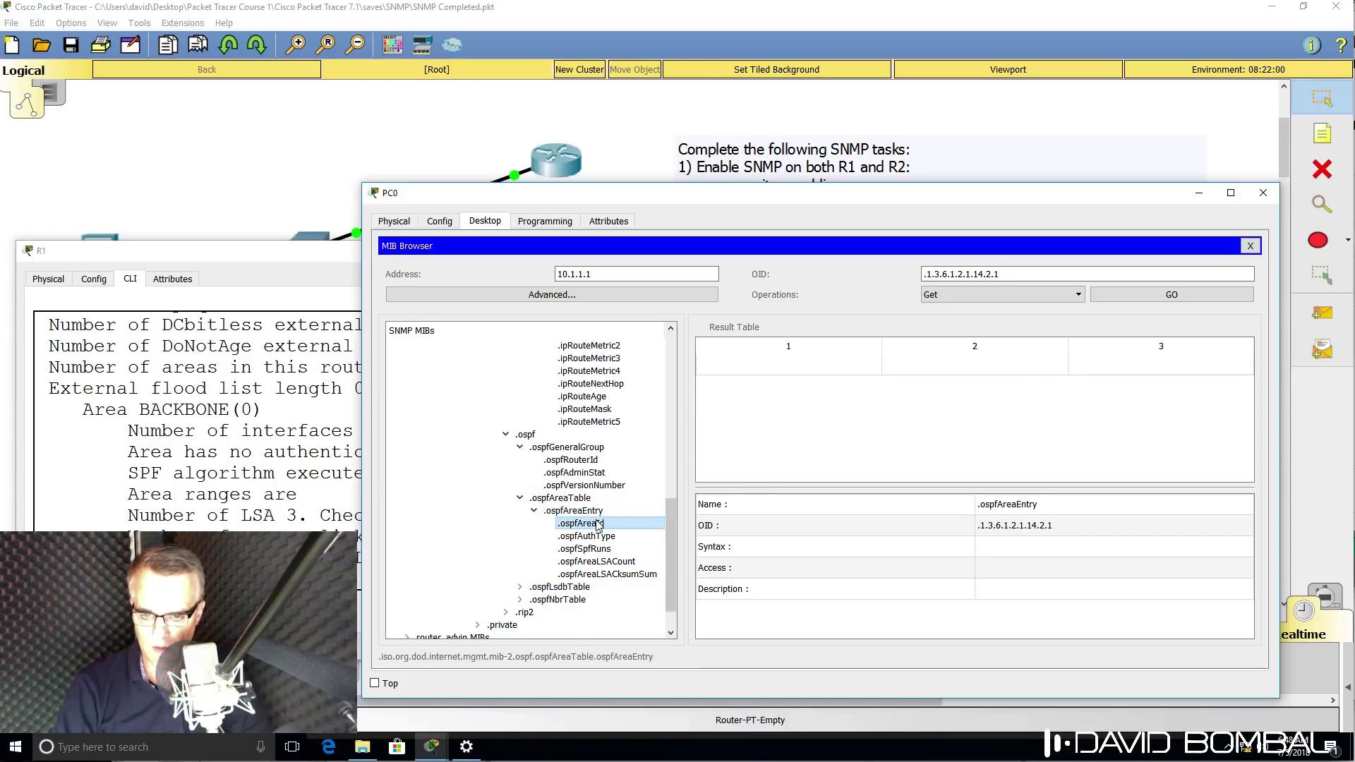
left_click(1126, 292)
left_click(921, 367)
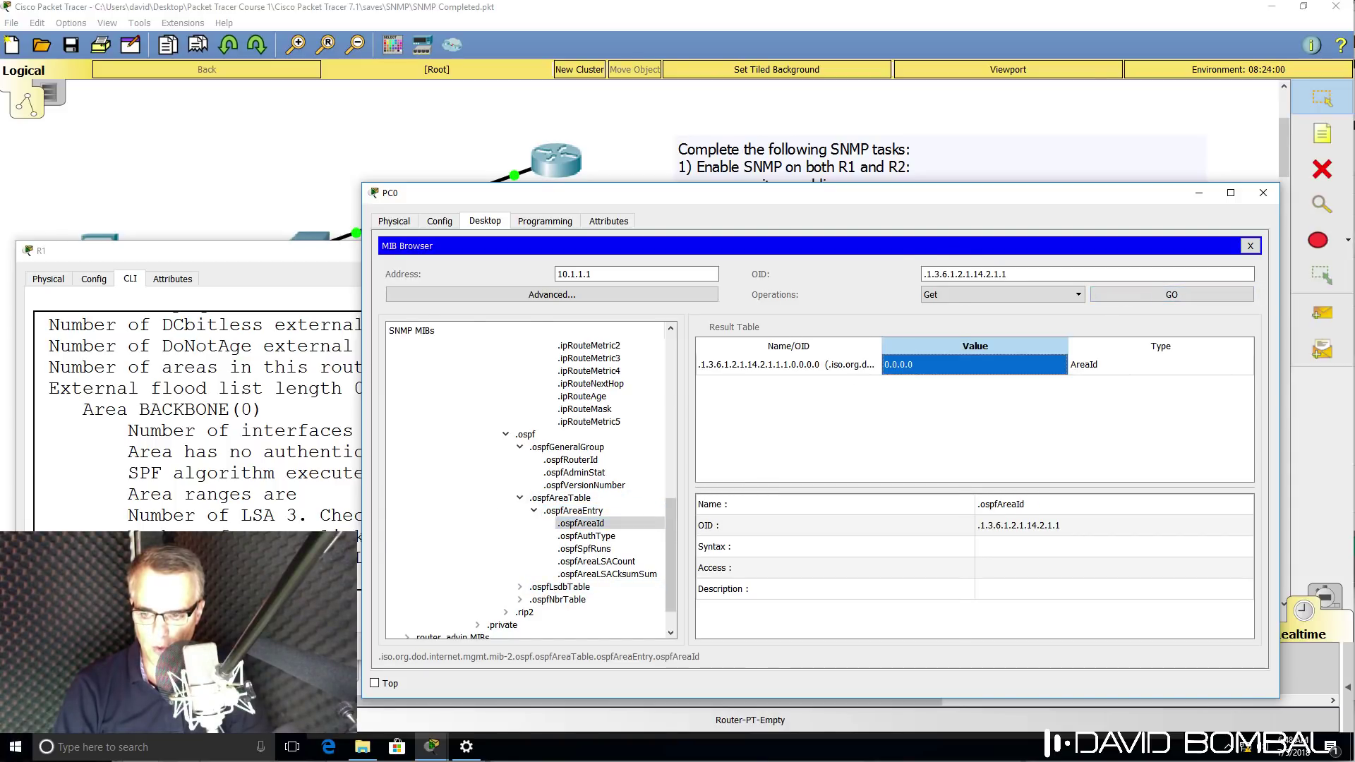
Check Area BACKBONE(0) in R1's OSPF output, then return to the MIB Browser results.
left_click(169, 611)
scroll(168, 540, "up", 2)
scroll(168, 540, "up", 3)
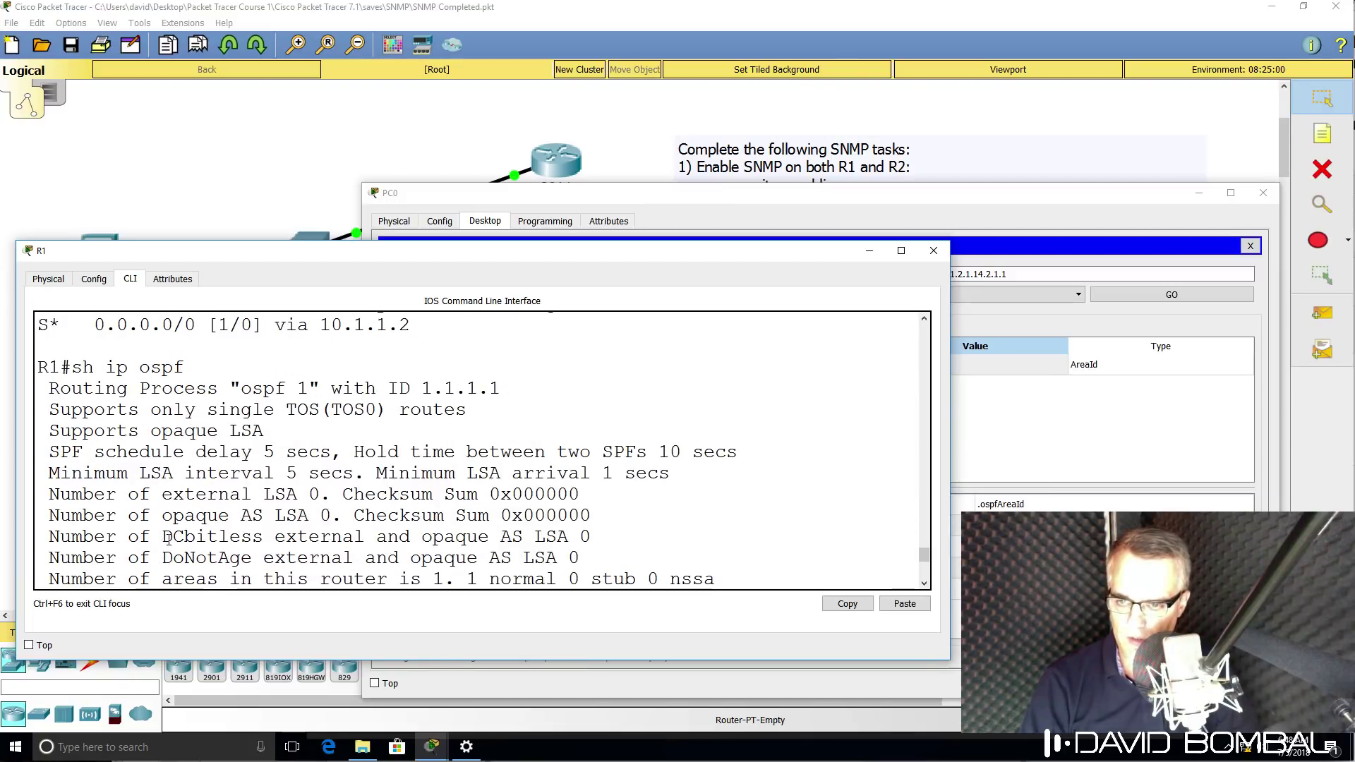
scroll(168, 540, "down", 1)
scroll(168, 540, "down", 1)
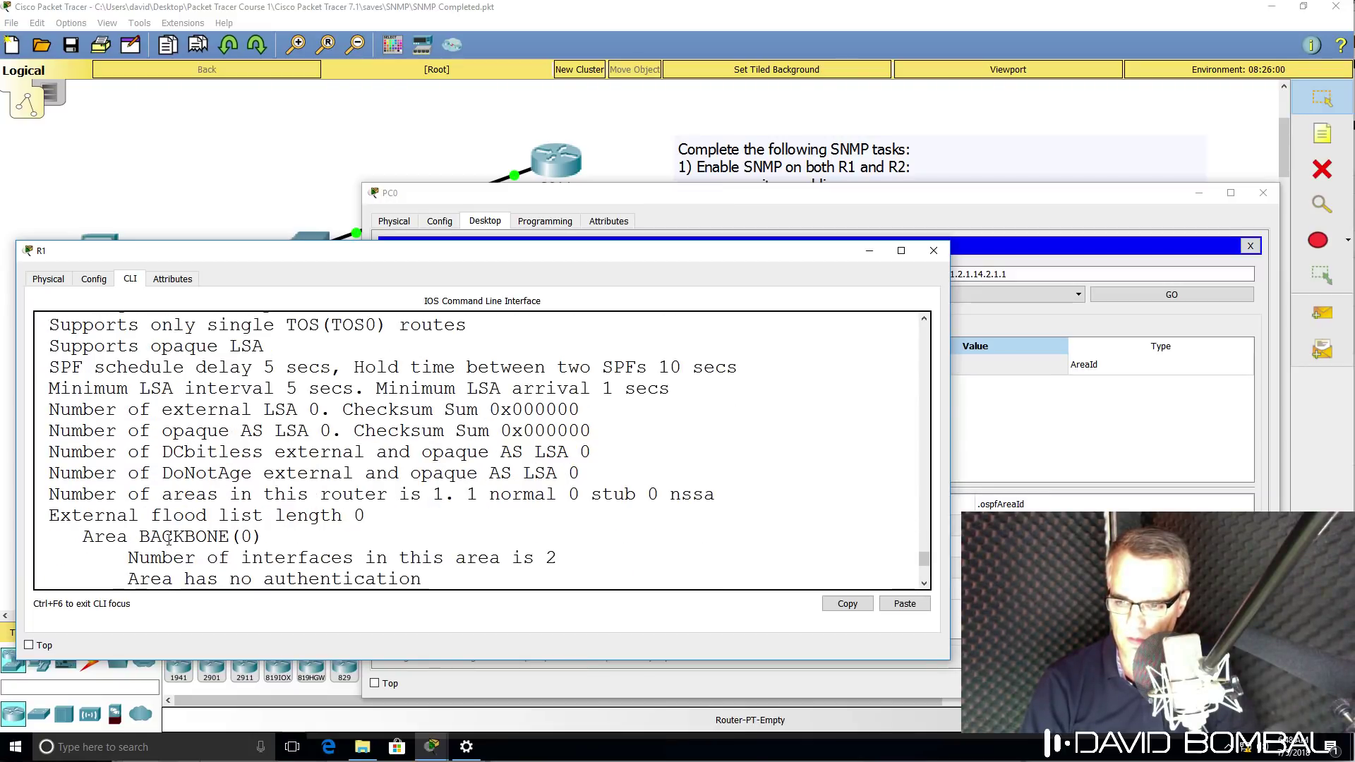
scroll(168, 540, "down", 2)
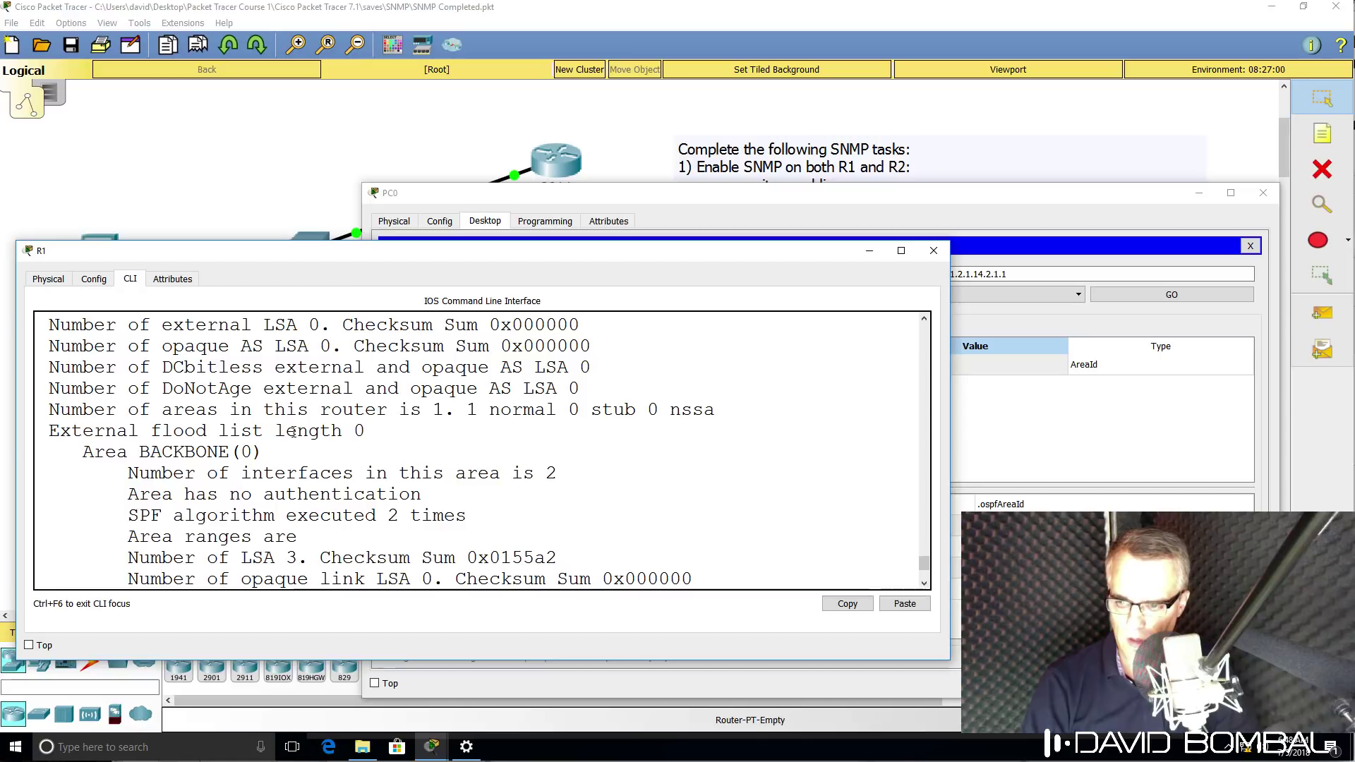
left_click_drag(196, 431, 86, 451)
scroll(173, 470, "down", 3)
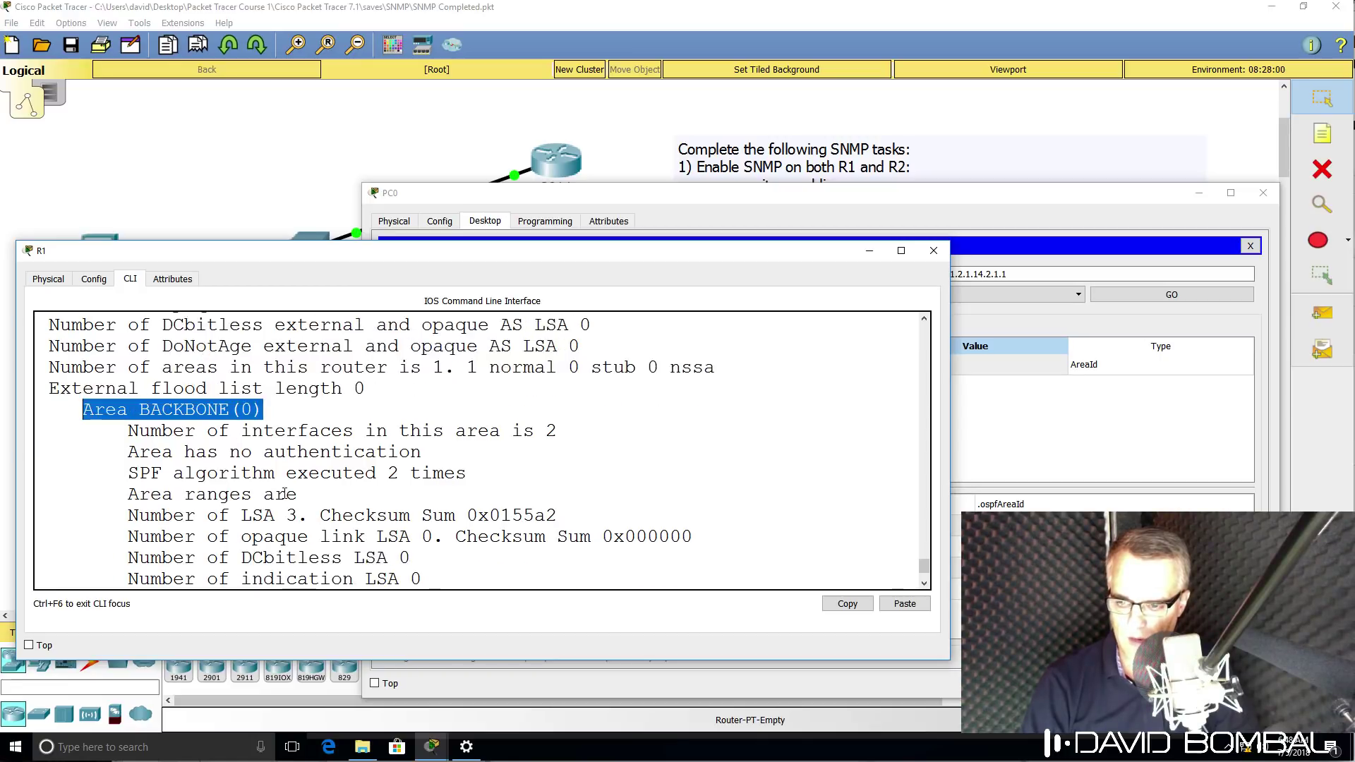
scroll(284, 492, "up", 2)
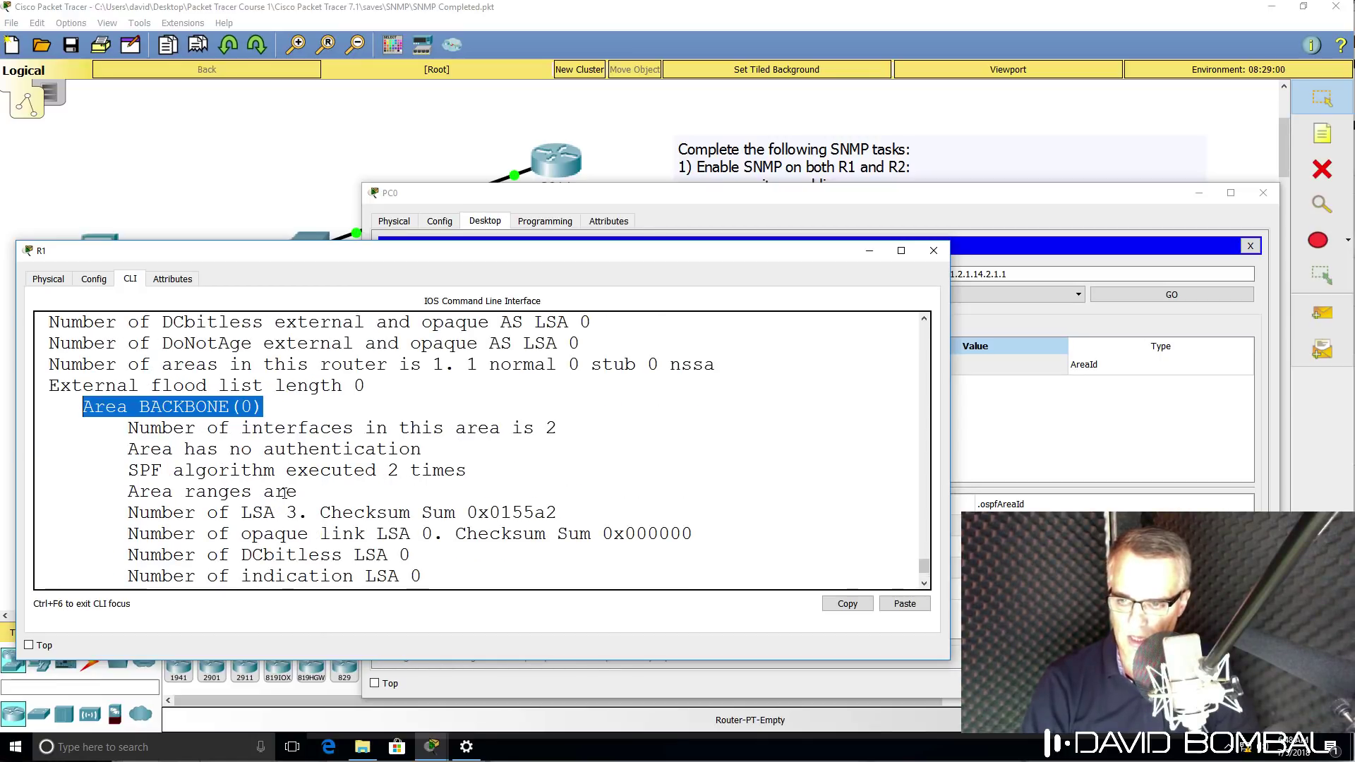
left_click_drag(242, 407, 266, 407)
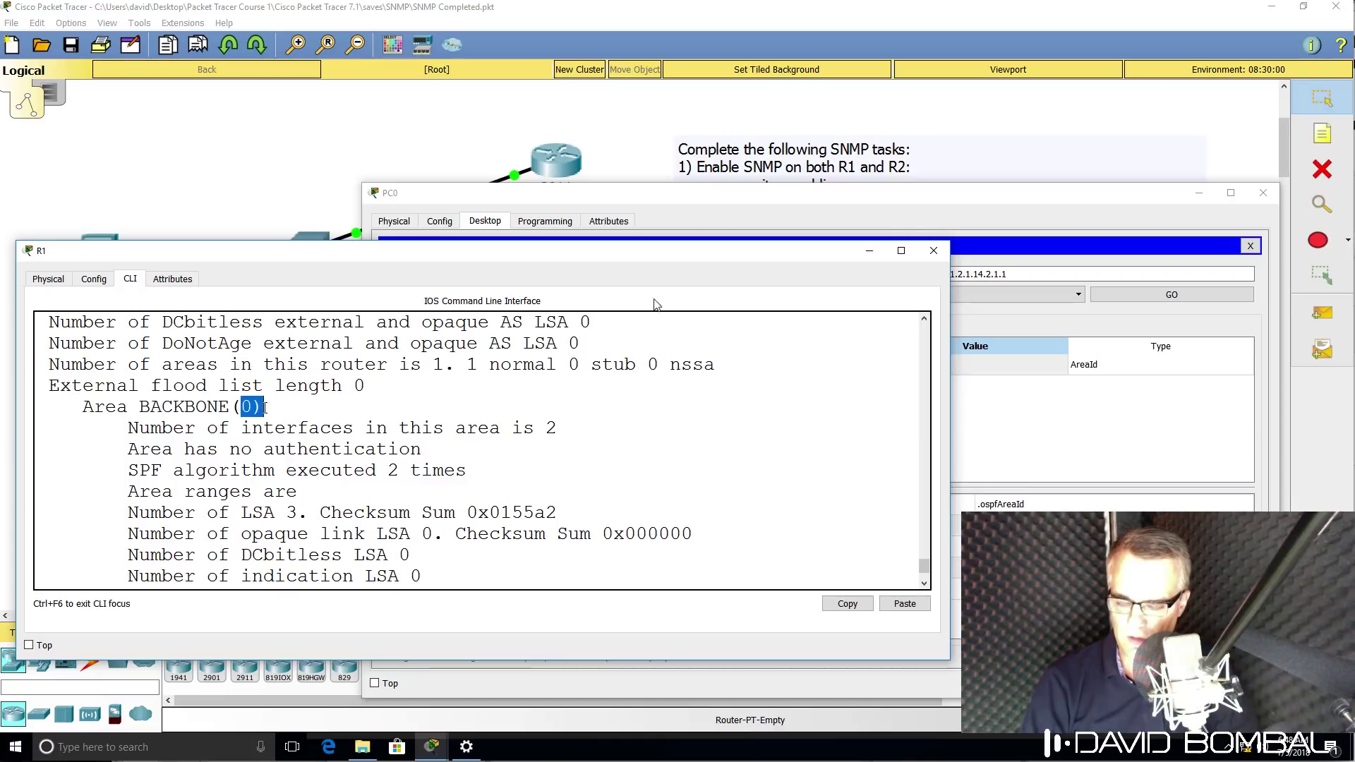
left_click(908, 210)
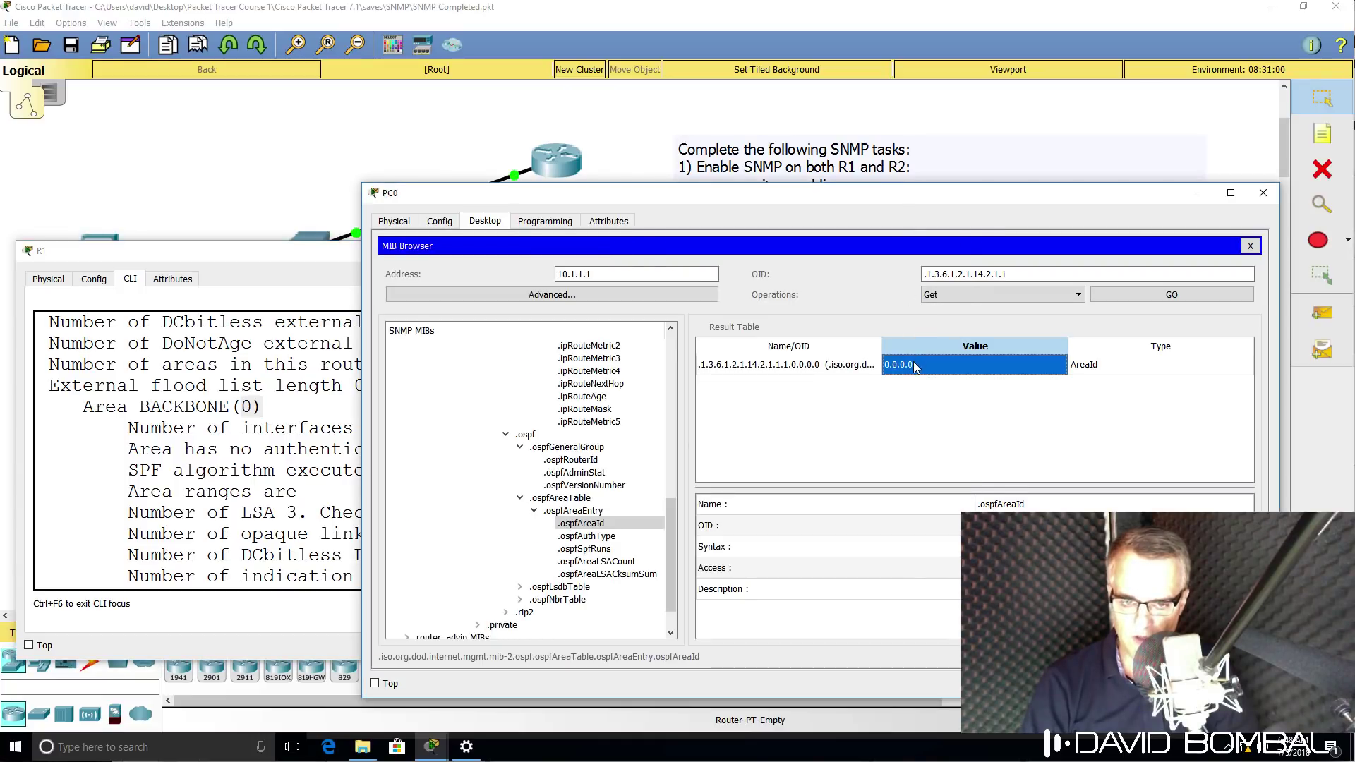
Query R1's ospfAuthType, which returns 0.
left_click(595, 524)
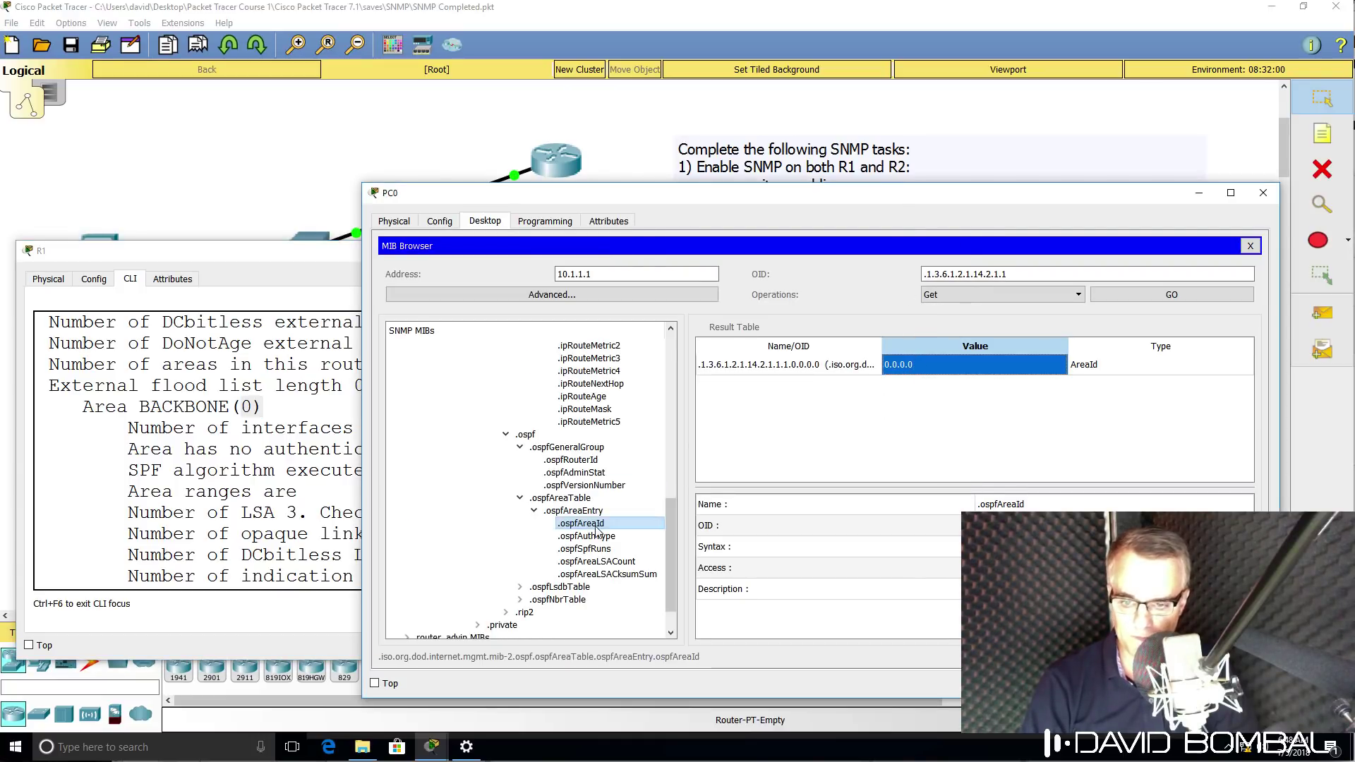
left_click(587, 536)
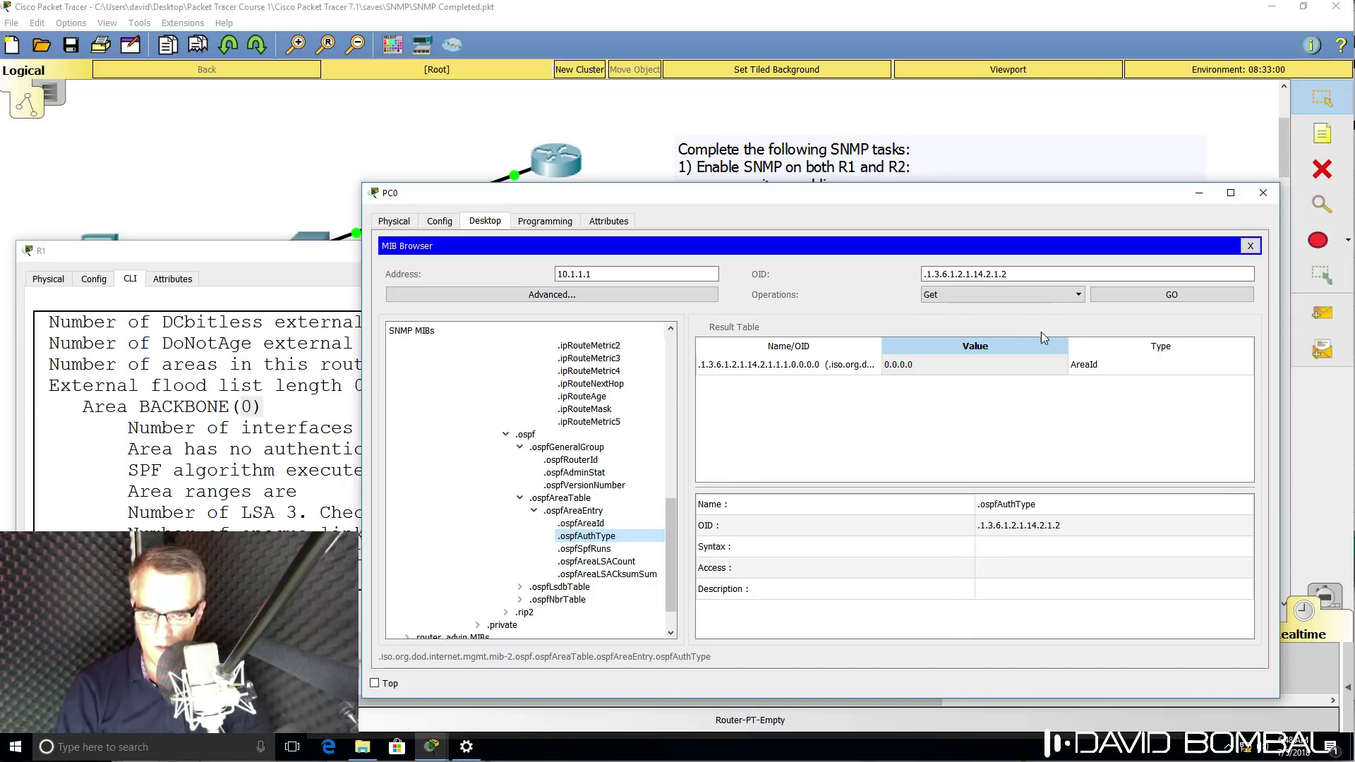
left_click(1171, 294)
left_click(922, 375)
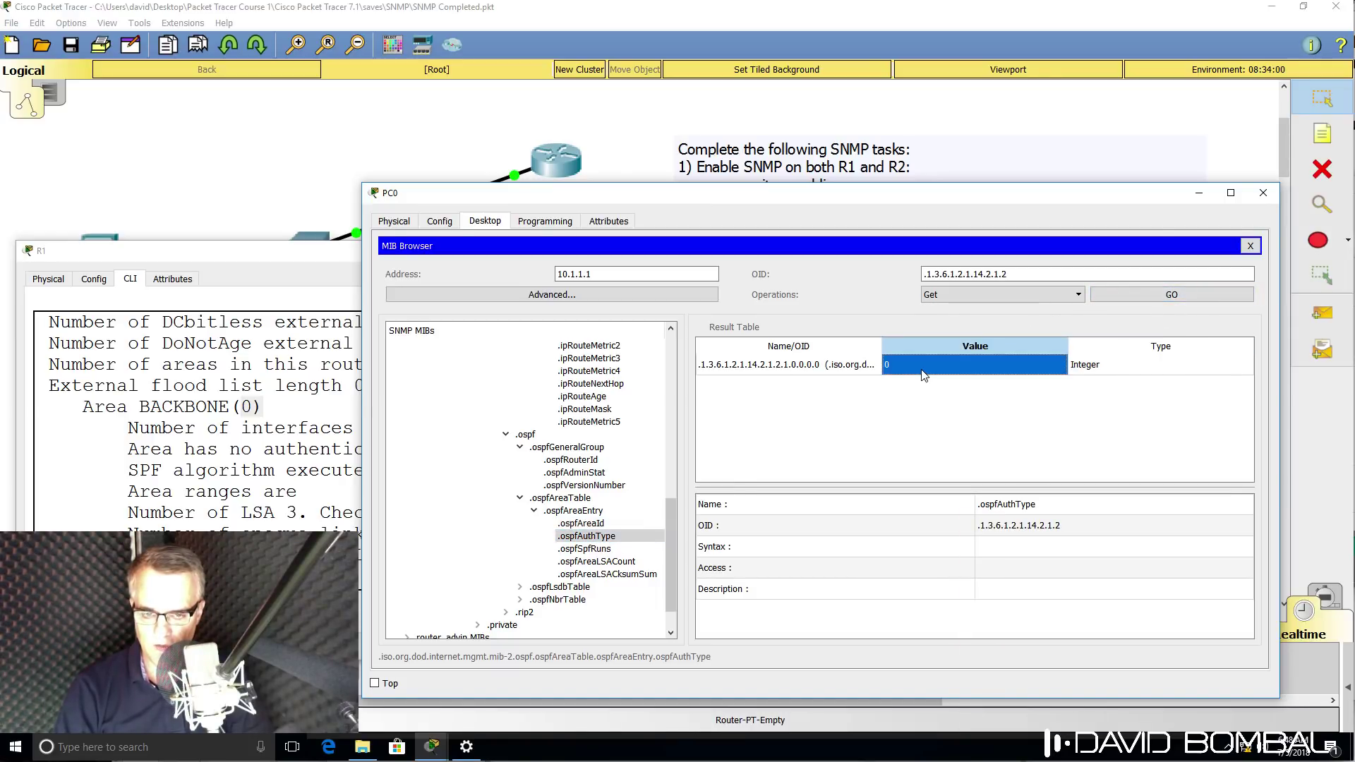
Under ospfLsdbTable > ospfLsdbEntry, fetch ospfLsdbRouterId values 1.1.1.1, 2.2.2.2, 1.1.1.1, then bring R1's CLI forward.
left_click(519, 586)
left_click(534, 599)
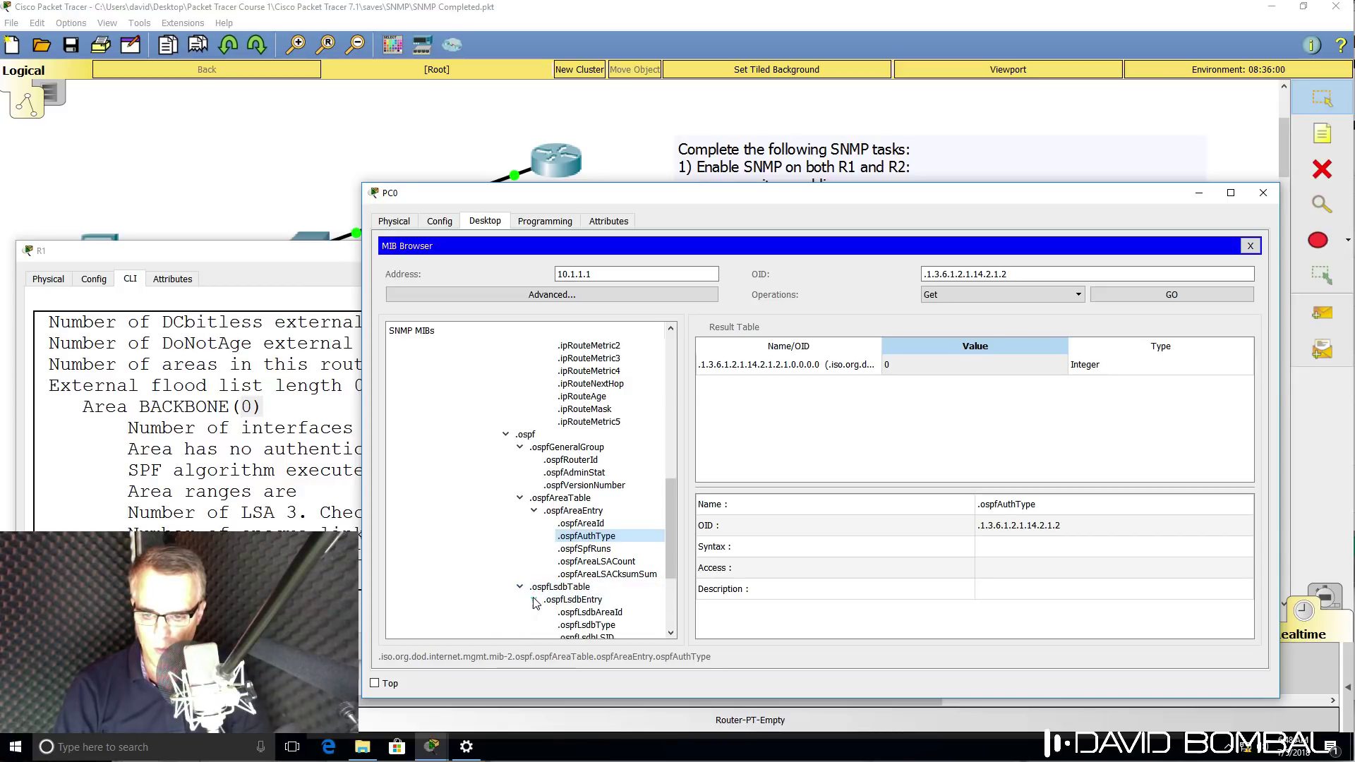
scroll(544, 596, "down", 2)
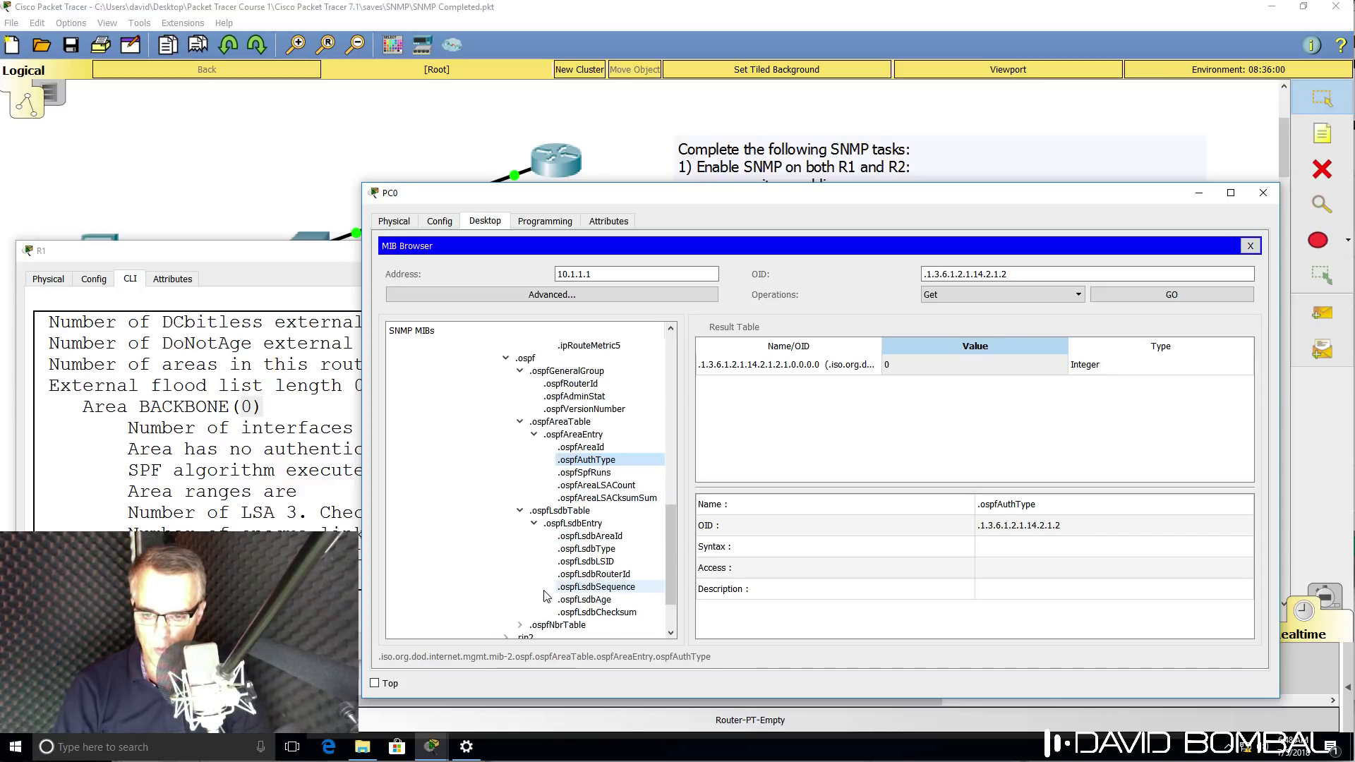
left_click(606, 574)
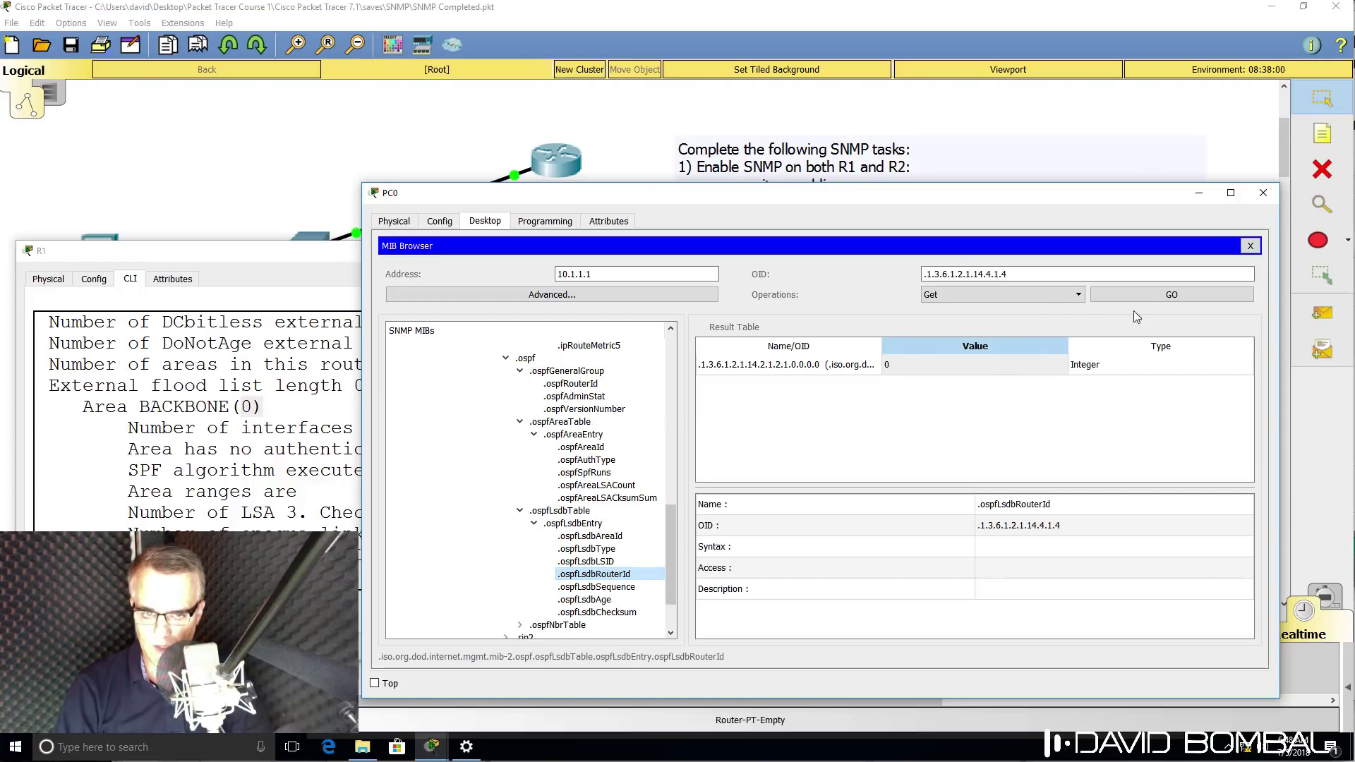
left_click(1149, 295)
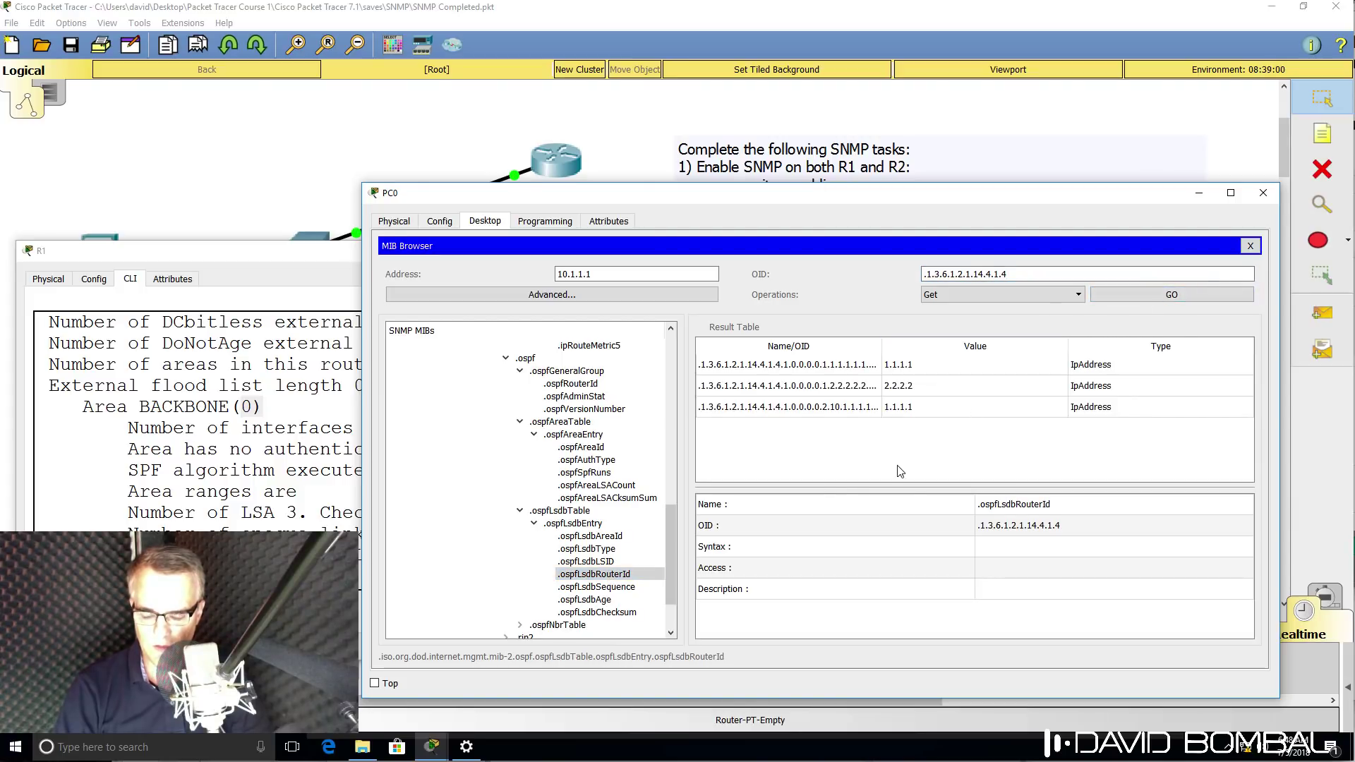
left_click(921, 384)
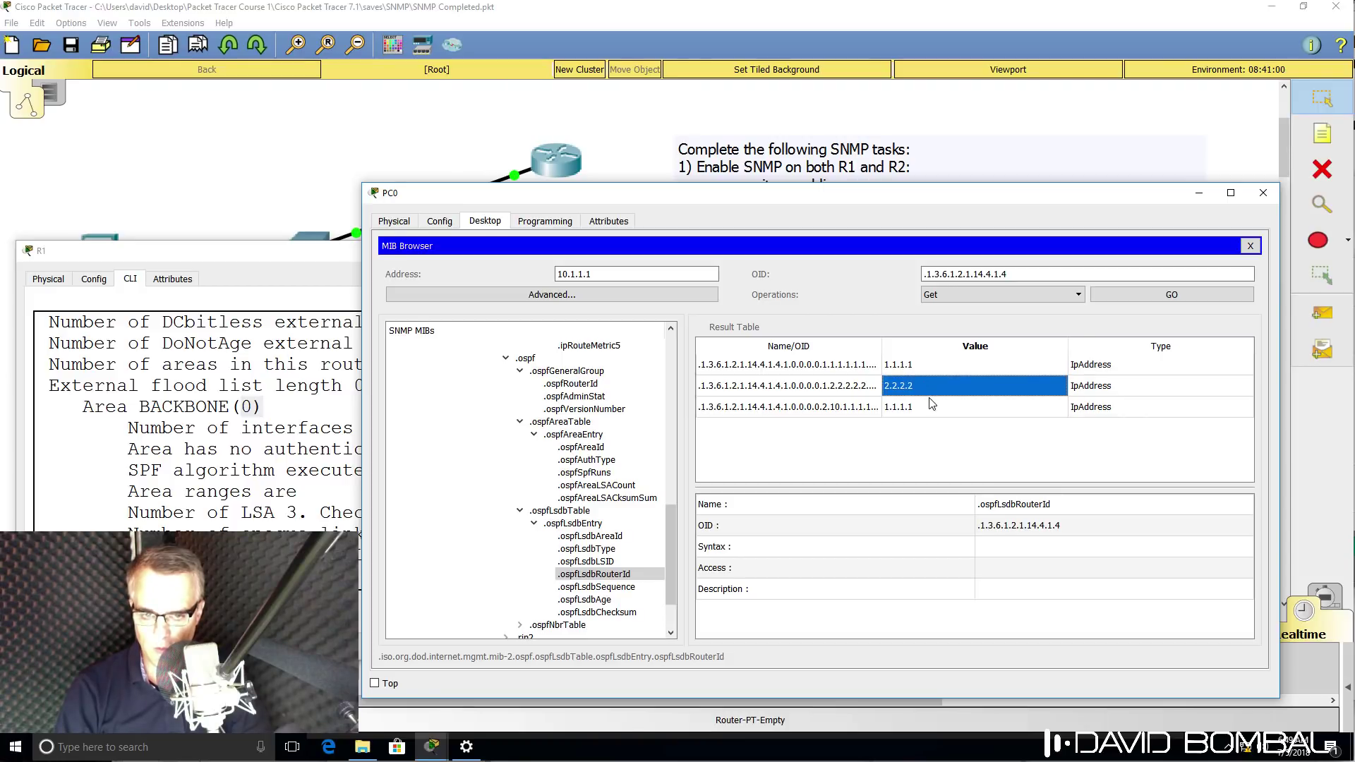
left_click(266, 500)
Run 'show ip ospf database' on R1 to list its OSPF link state entries.
key("Return")
key("Return")
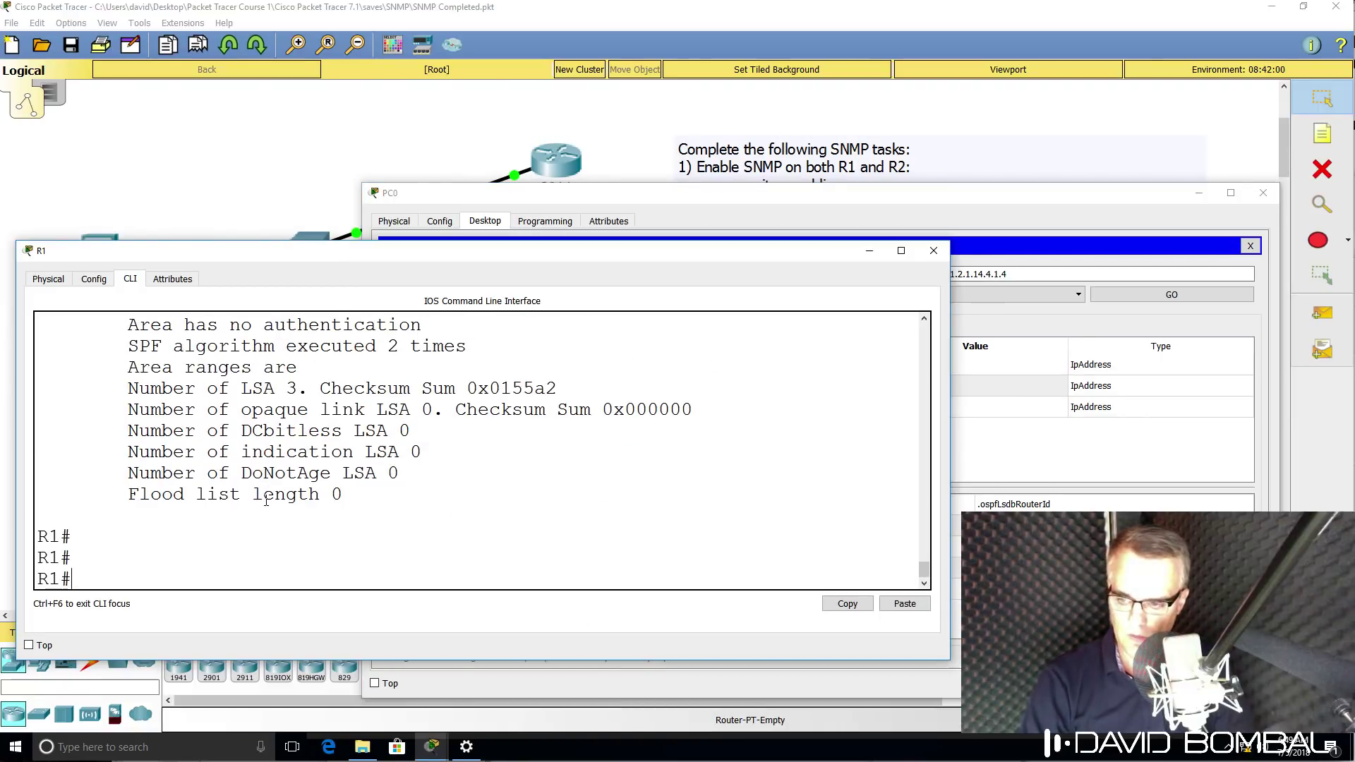
type("sh ip ospf d")
key("Tab")
key("Return")
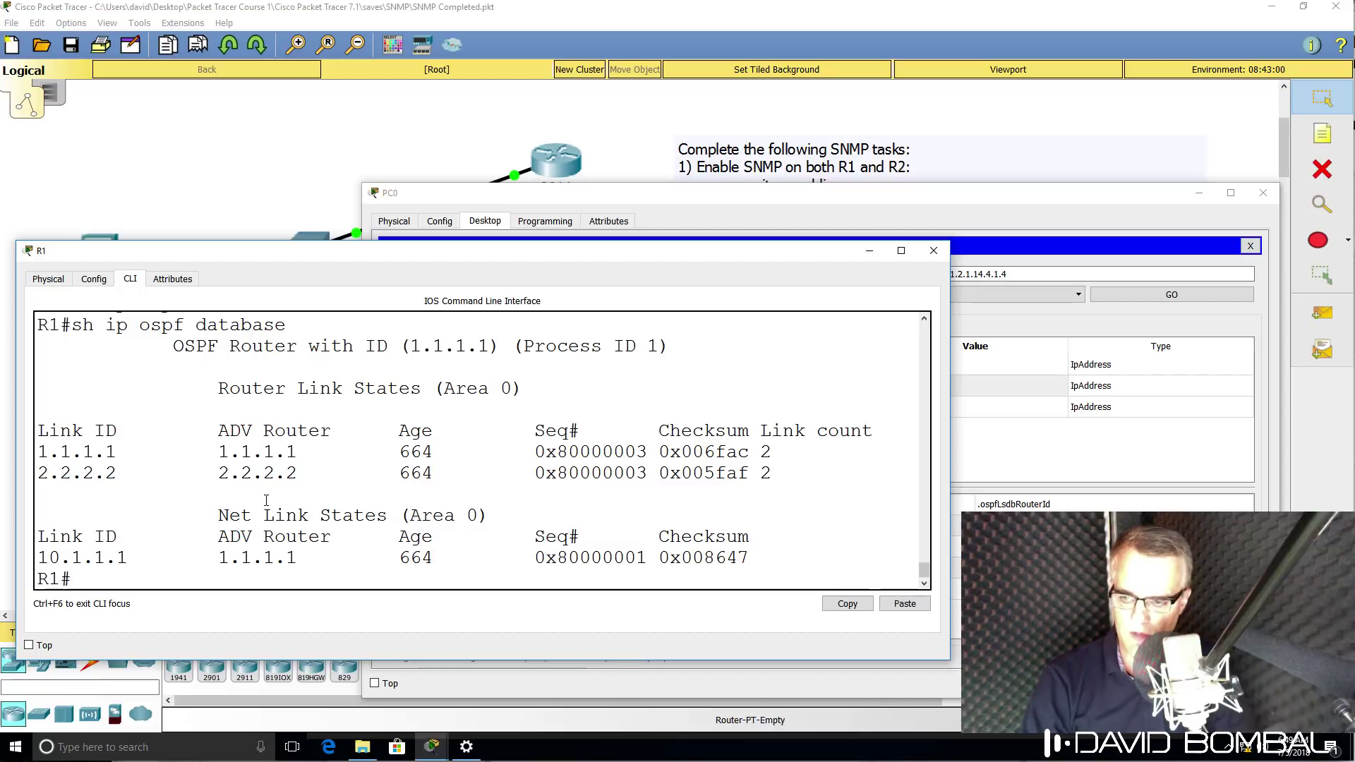
Highlight router links 1.1.1.1, 2.2.2.2 and network link 10.1.1.1, then compare with PC0's MIB results.
left_click_drag(325, 470, 1, 459)
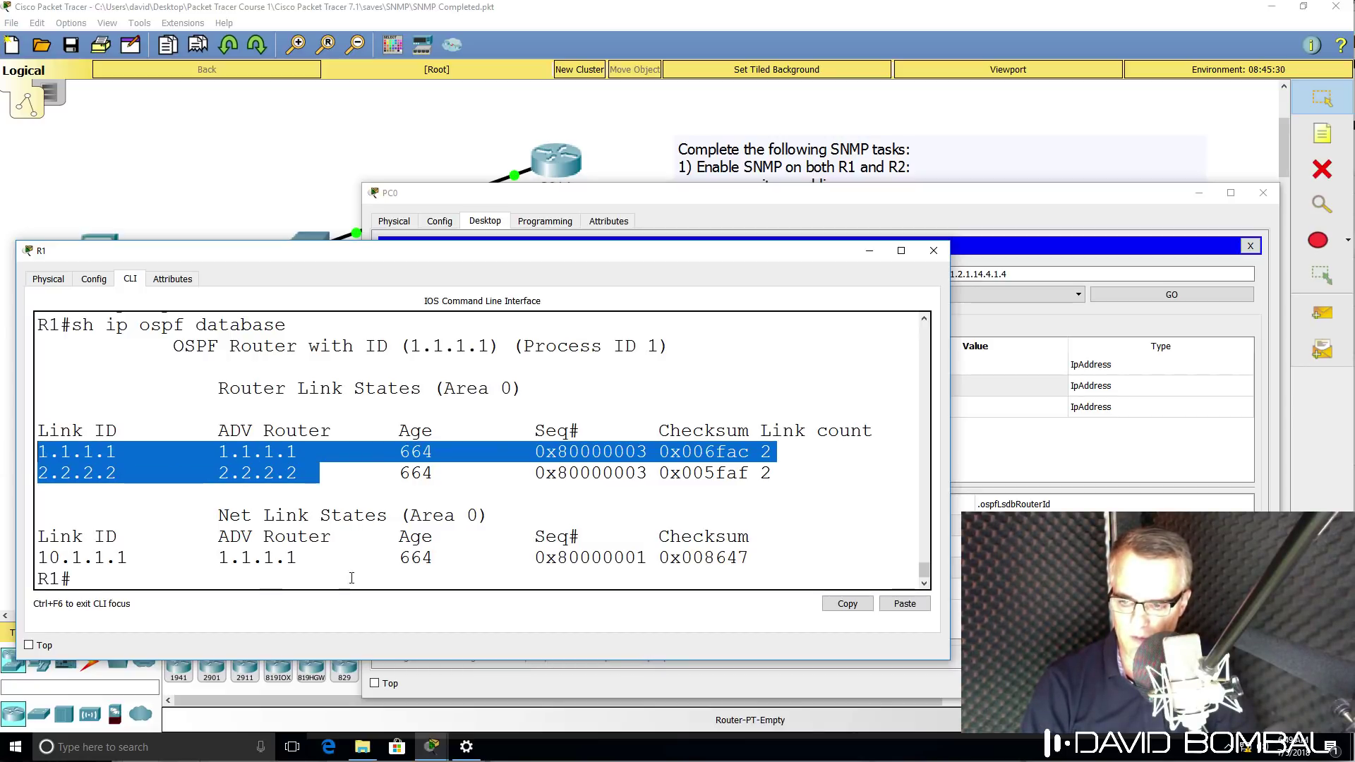
left_click_drag(71, 579, 53, 520)
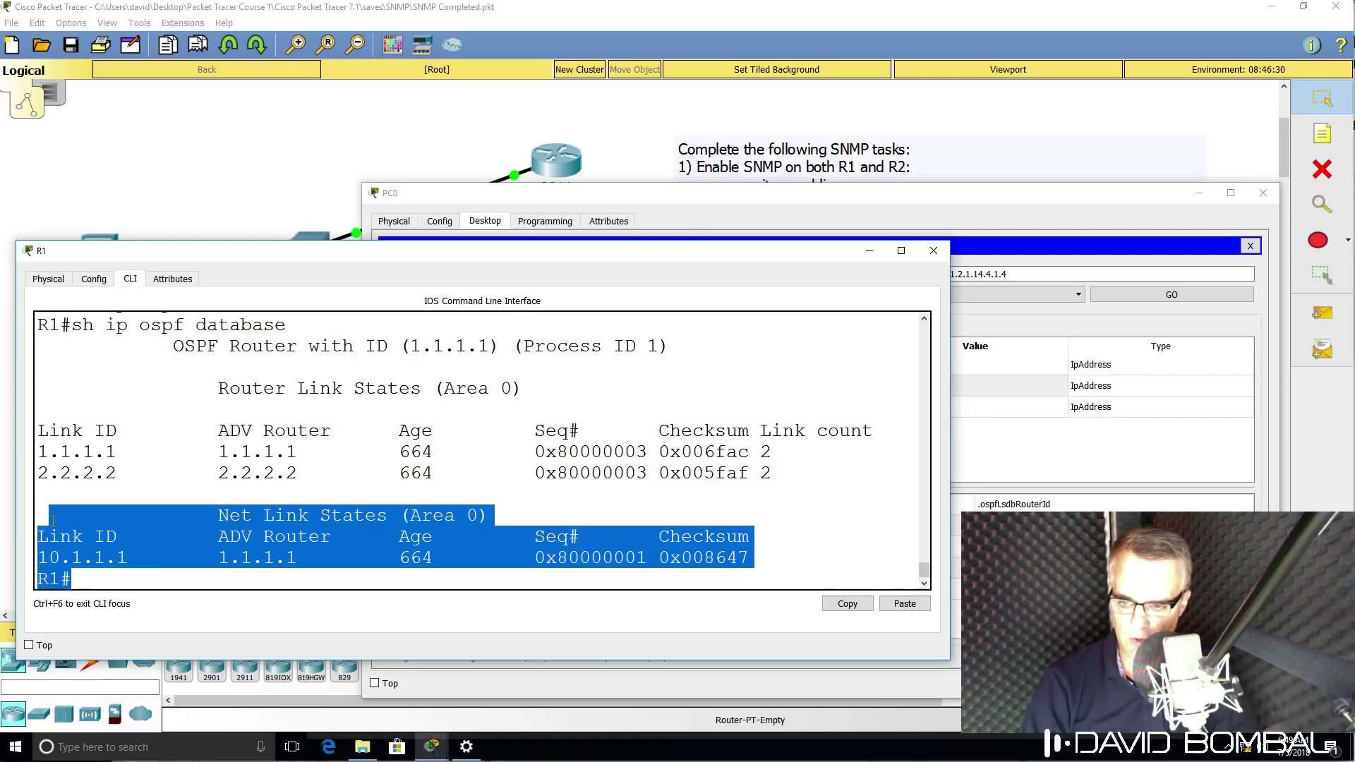
left_click(766, 200)
left_click(908, 409)
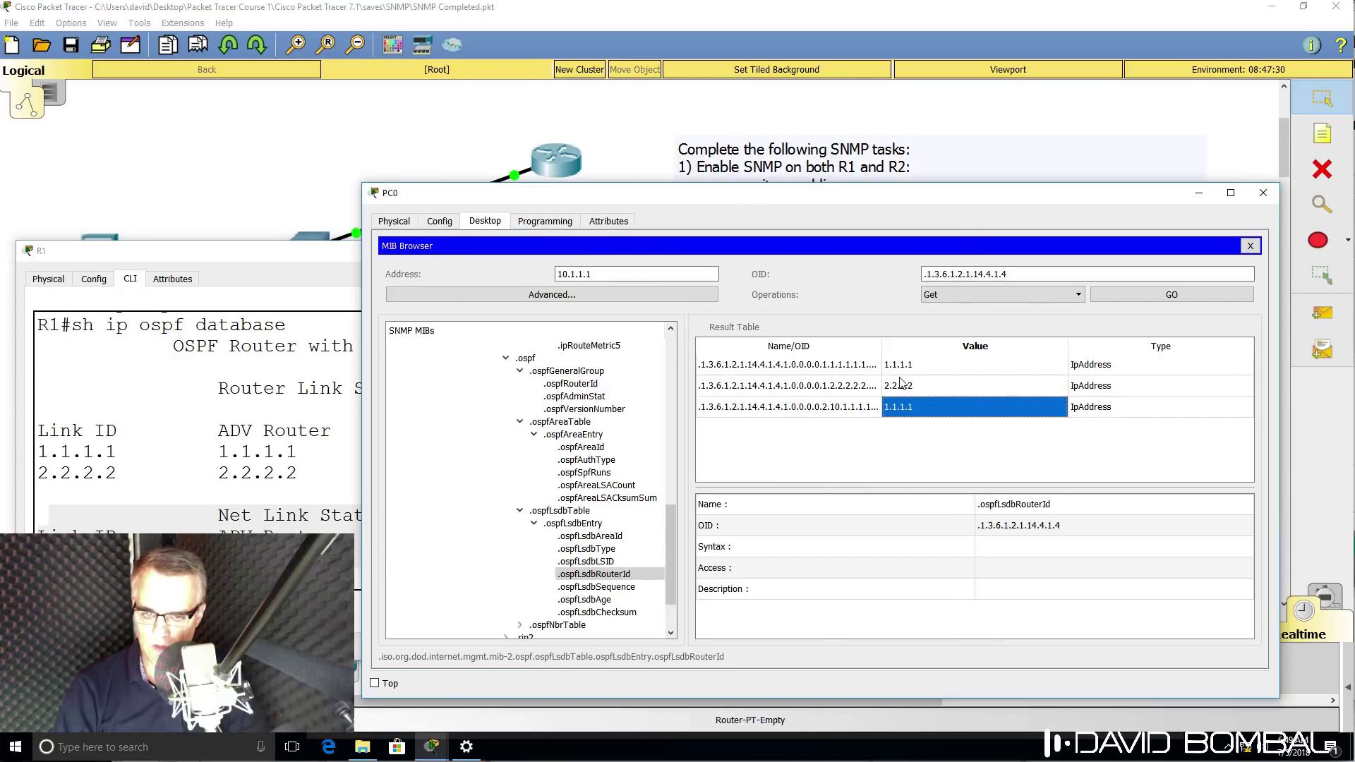
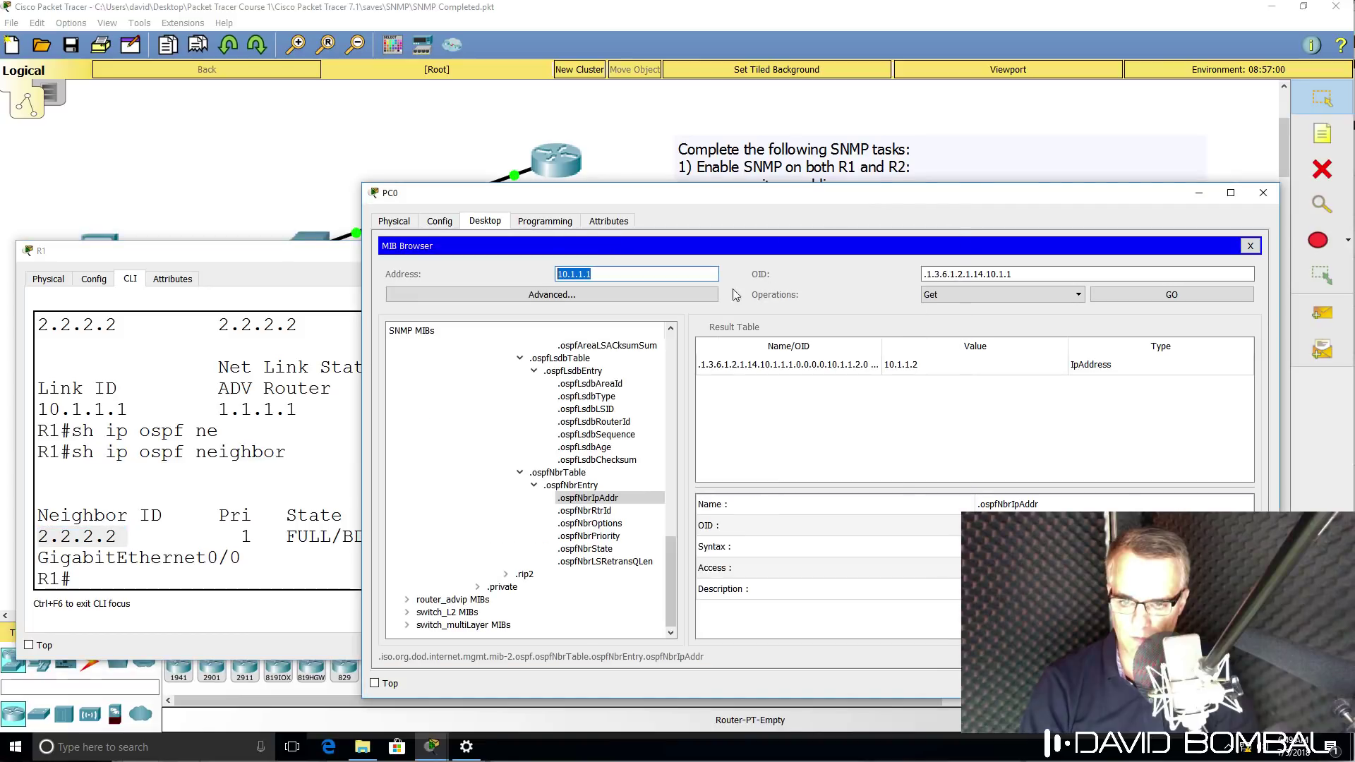
Change the agent address to 10.1.1.2 and Get the neighbor address, returning 10.1.1.1.
double_click(657, 268)
left_click(657, 268)
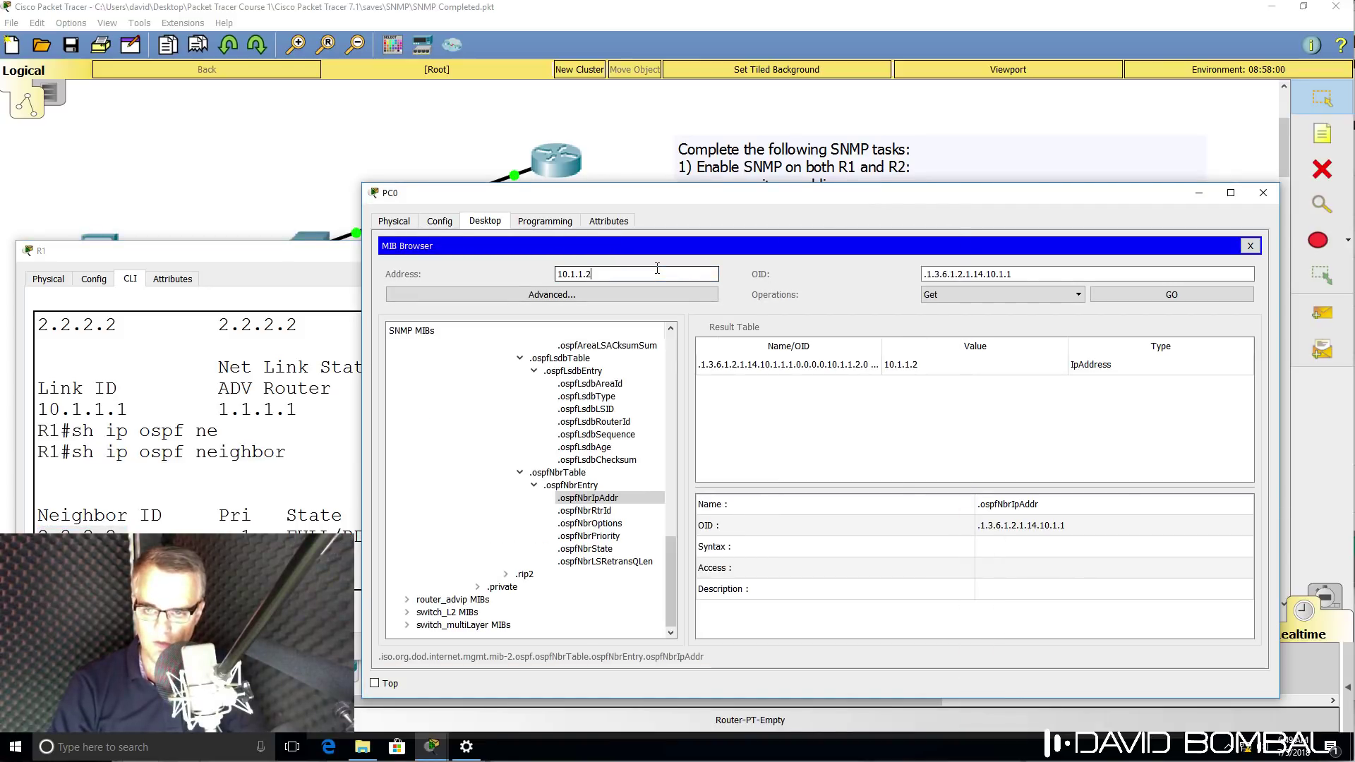
left_click(1171, 294)
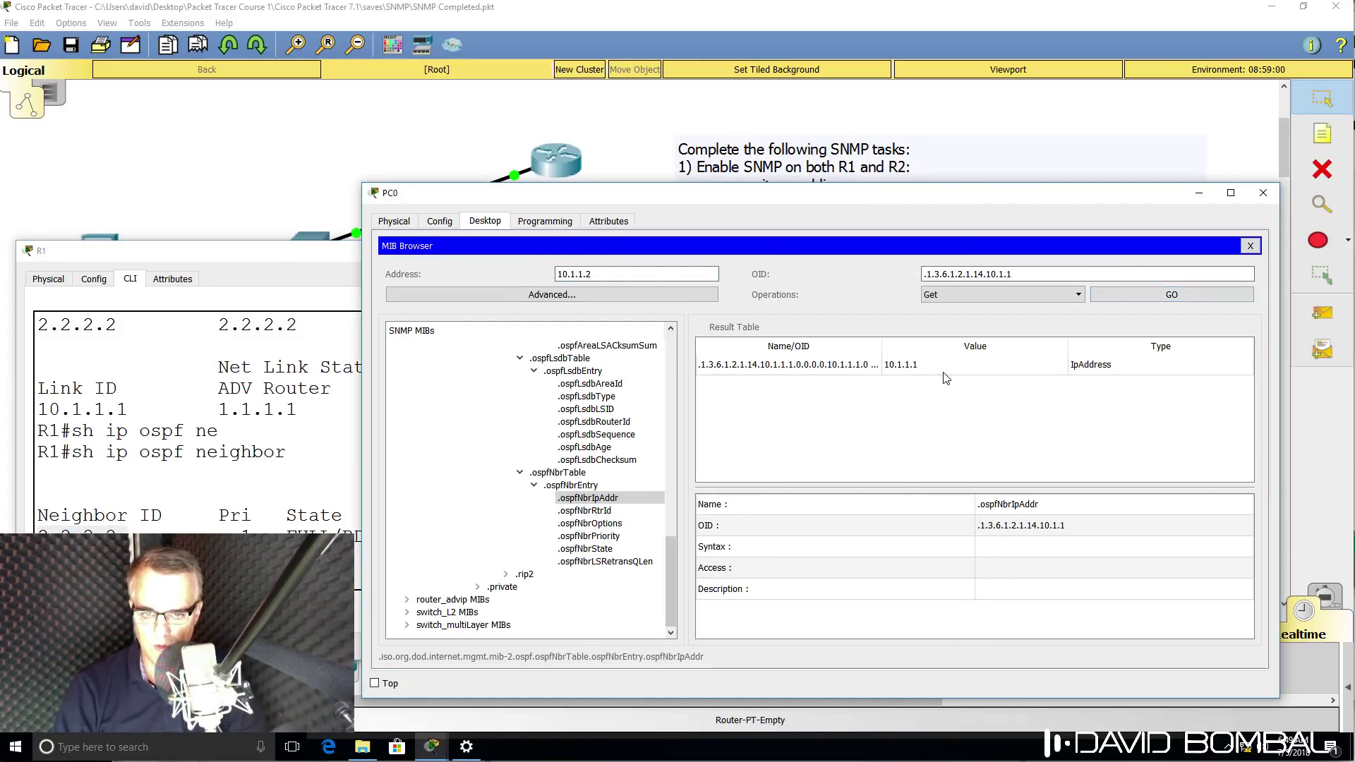
left_click(945, 367)
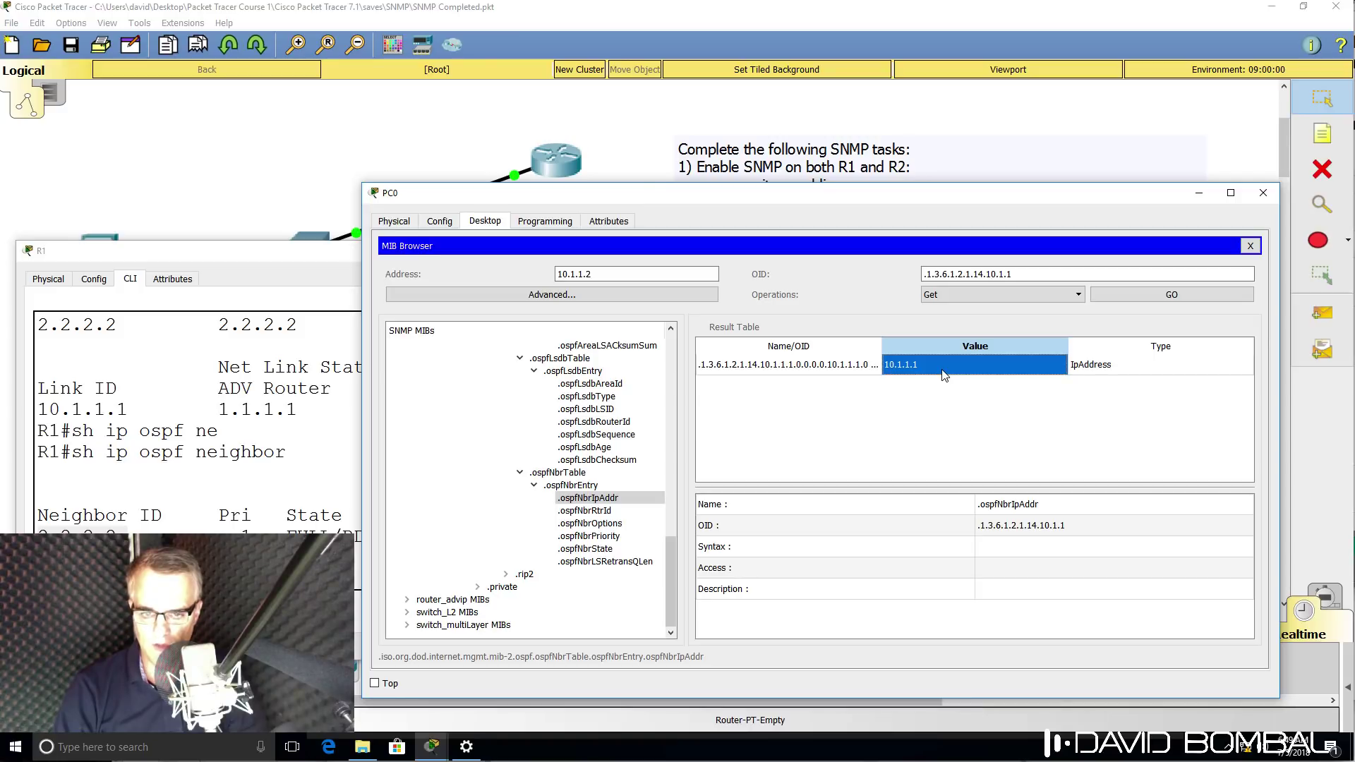
Get ospfNbrRtrId from 10.1.1.2, returning neighbor router ID 1.1.1.1.
left_click(585, 510)
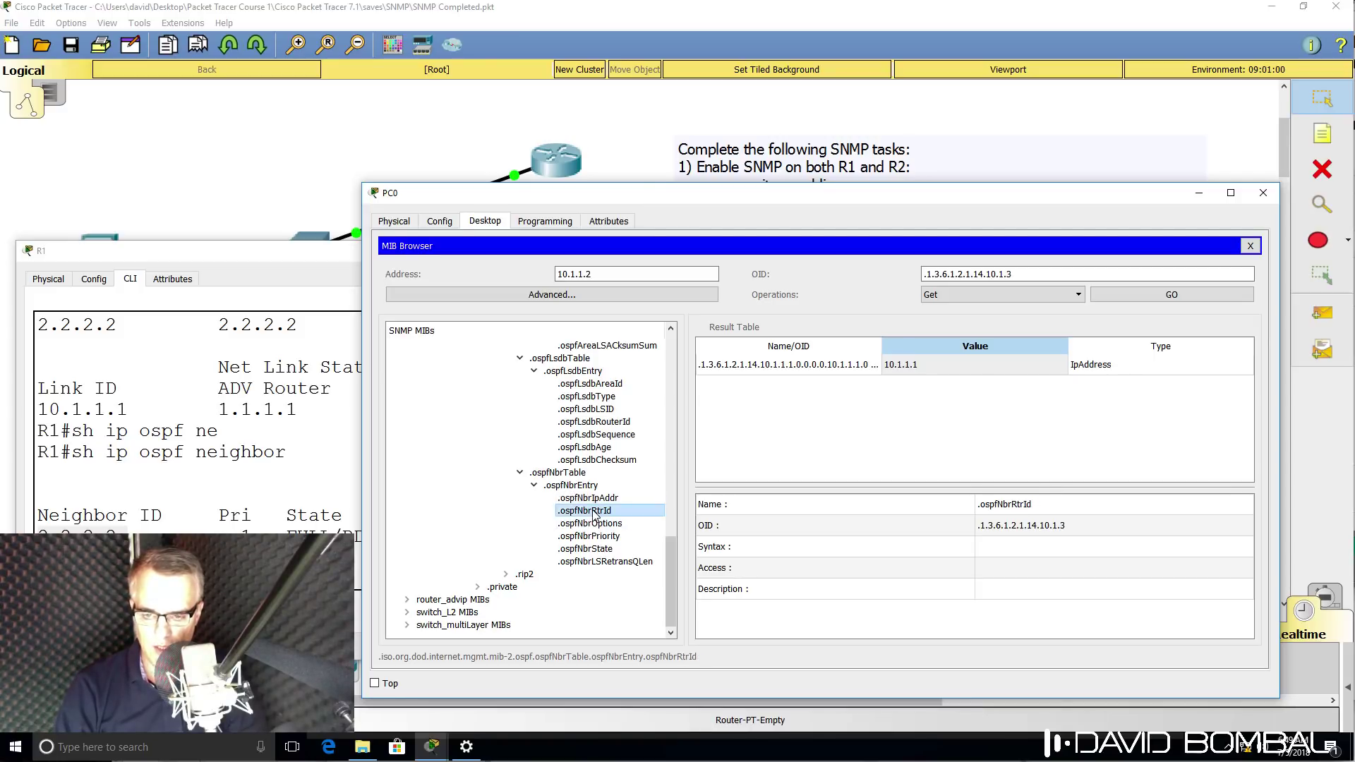
left_click(1129, 299)
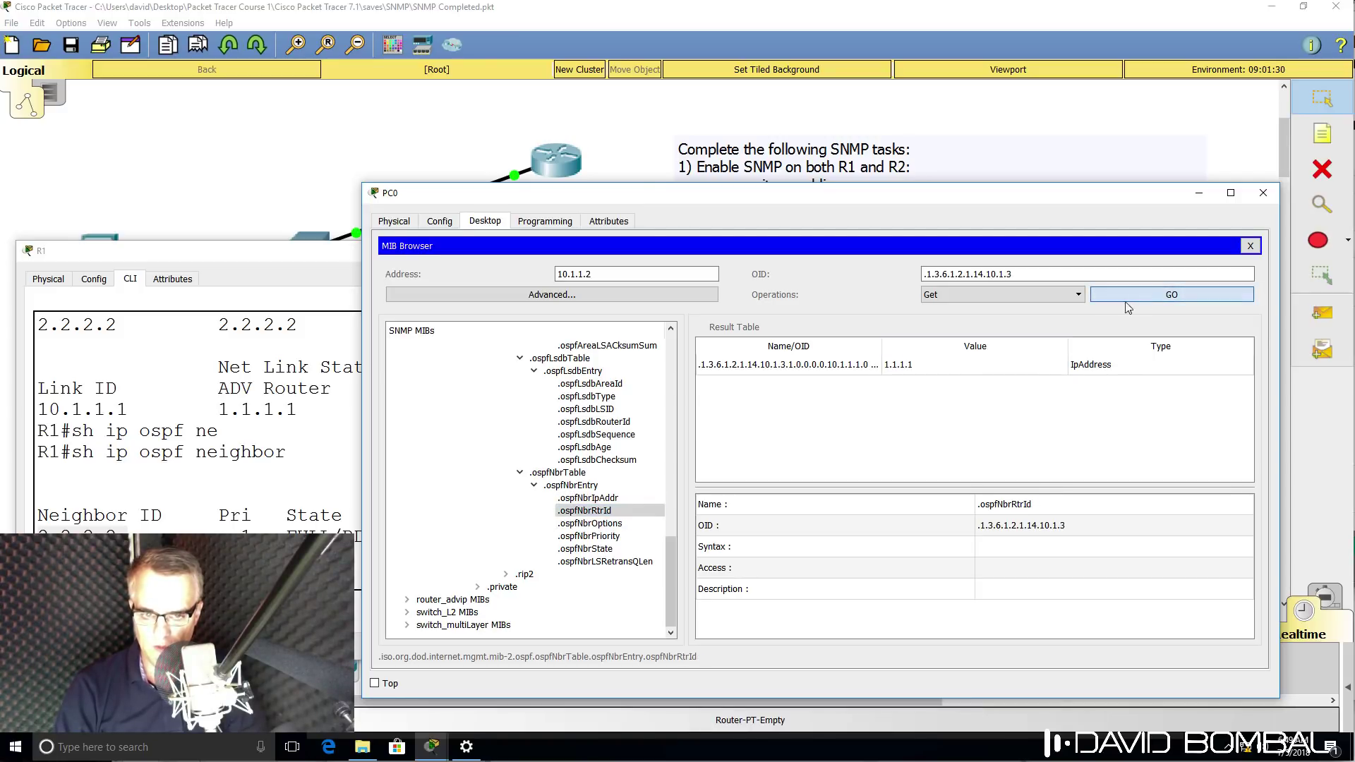
left_click(938, 367)
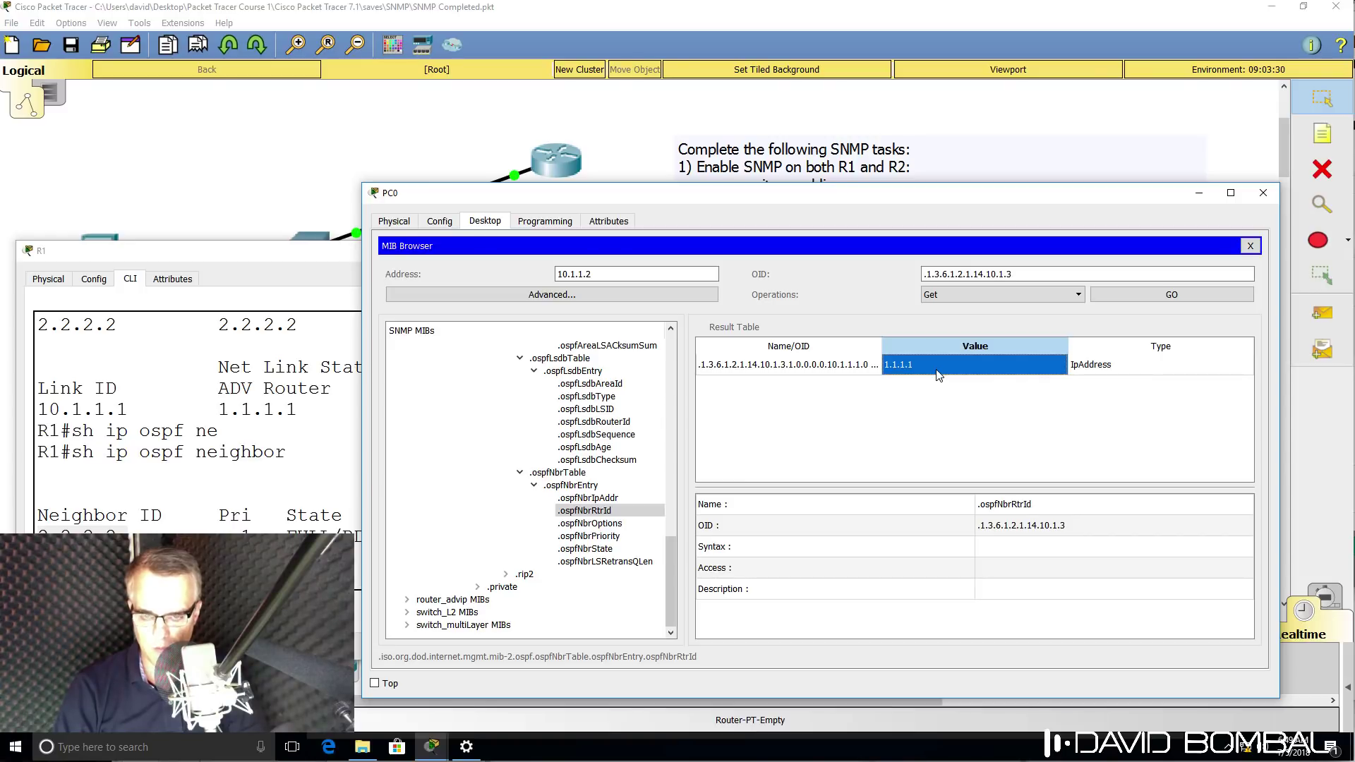
Bring R2's command line window to the front.
triple_click(585, 274)
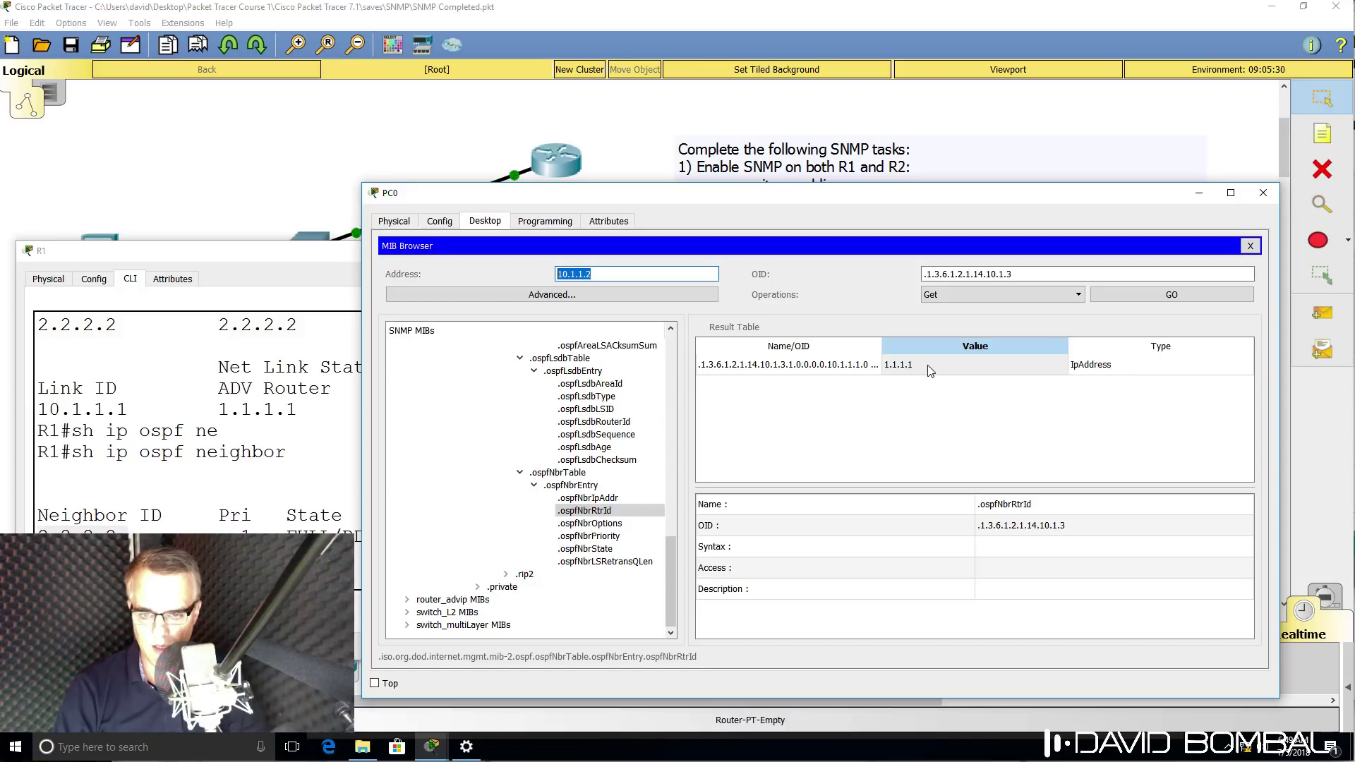
left_click(432, 746)
left_click(656, 683)
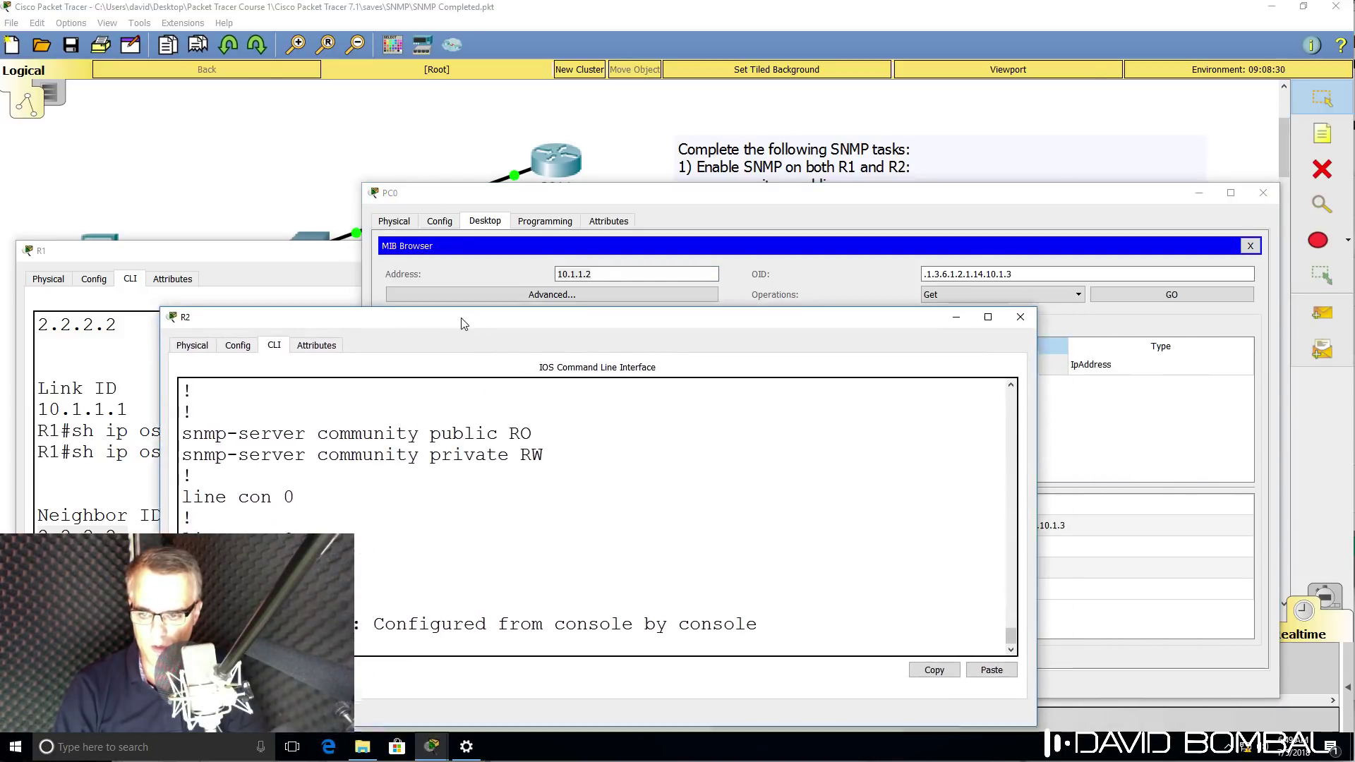
Quit R2's paged output and run 'sh ip ospf nei' in its CLI.
left_click_drag(608, 330, 282, 275)
double_click(293, 278)
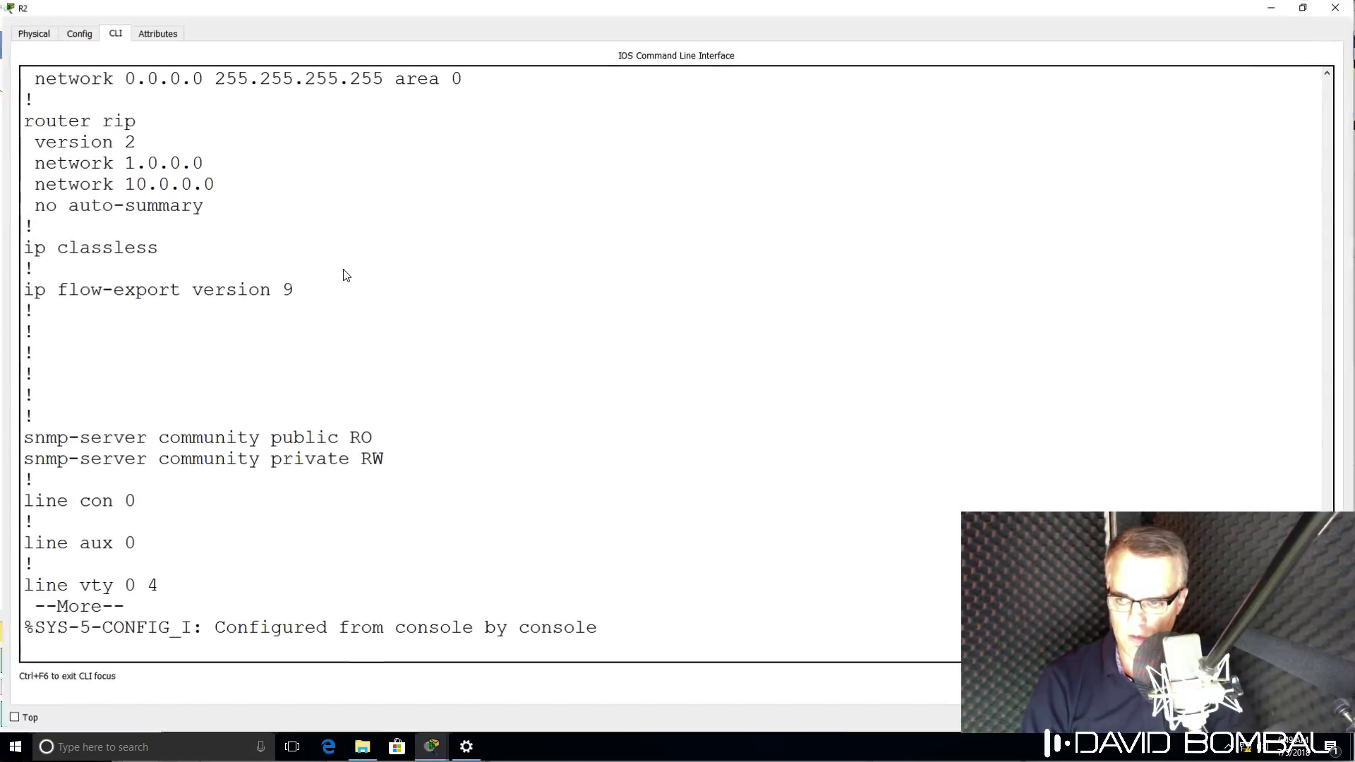
double_click(303, 12)
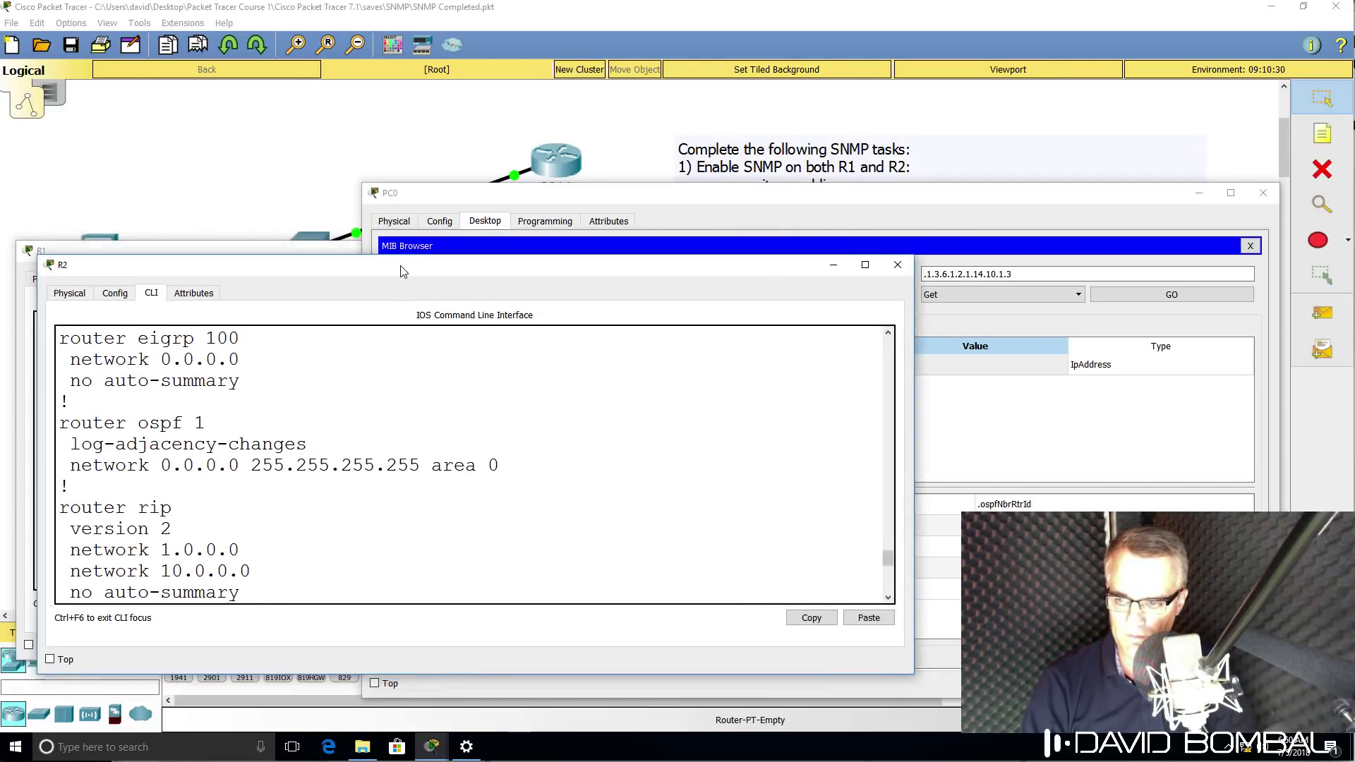
key("Return")
type("q")
type("sh ip osp")
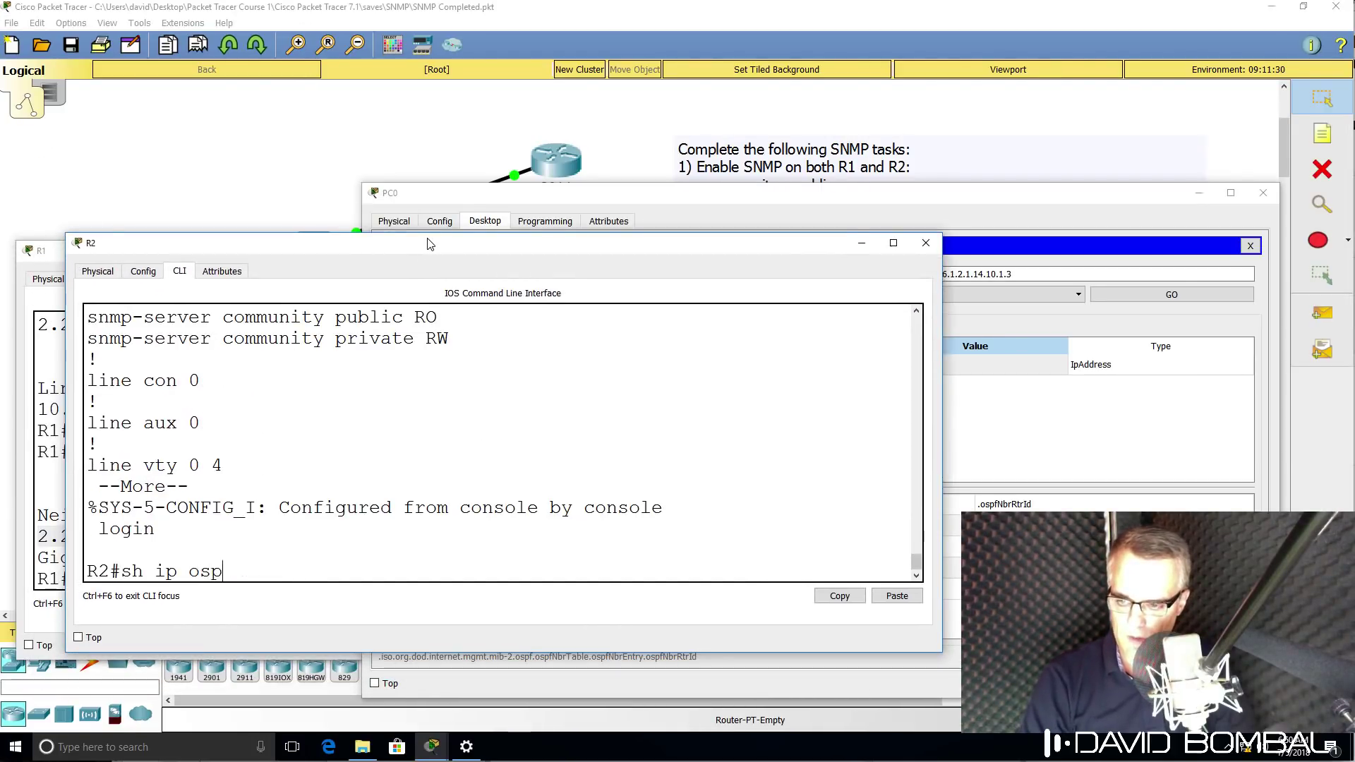
type("f nei")
key("Return")
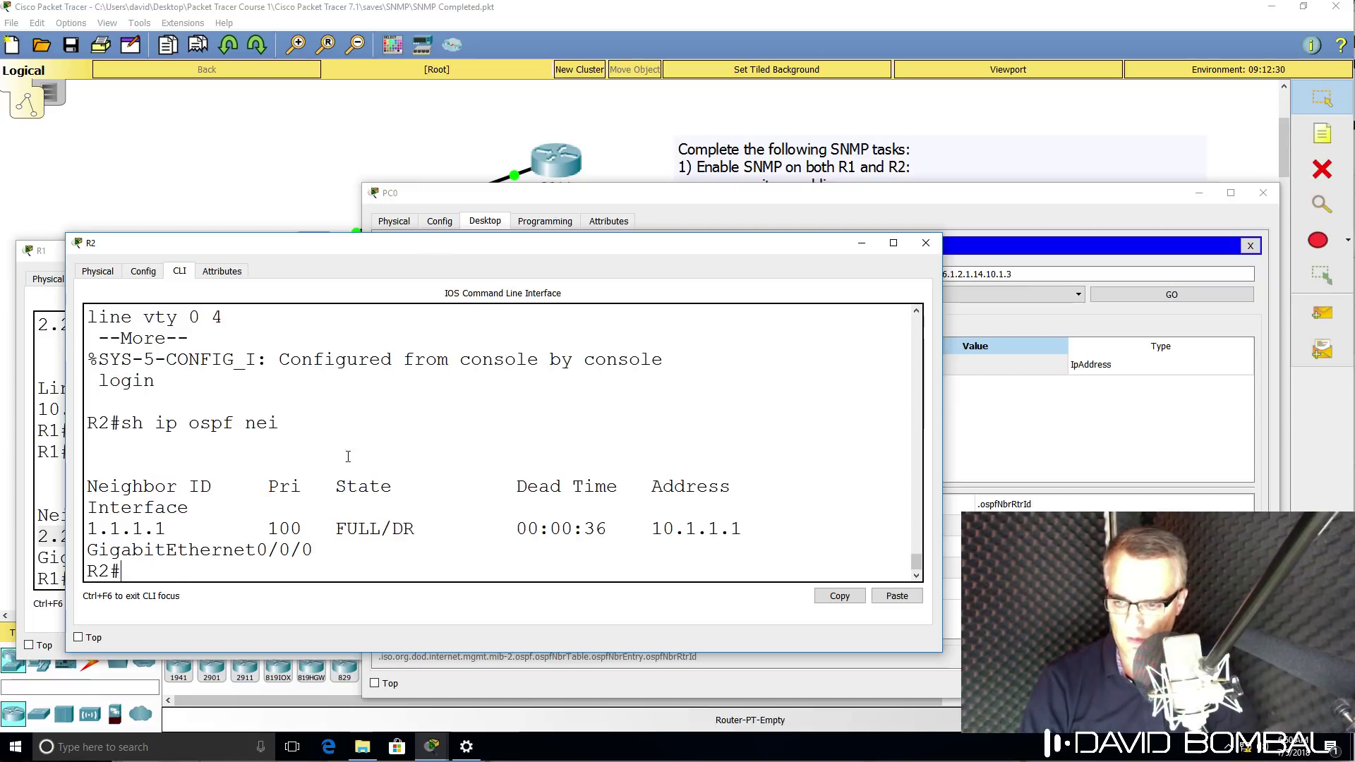
Widen R2's CLI to read neighbor 1.1.1.1, FULL/DR at 10.1.1.1.
left_click_drag(169, 535, 38, 521)
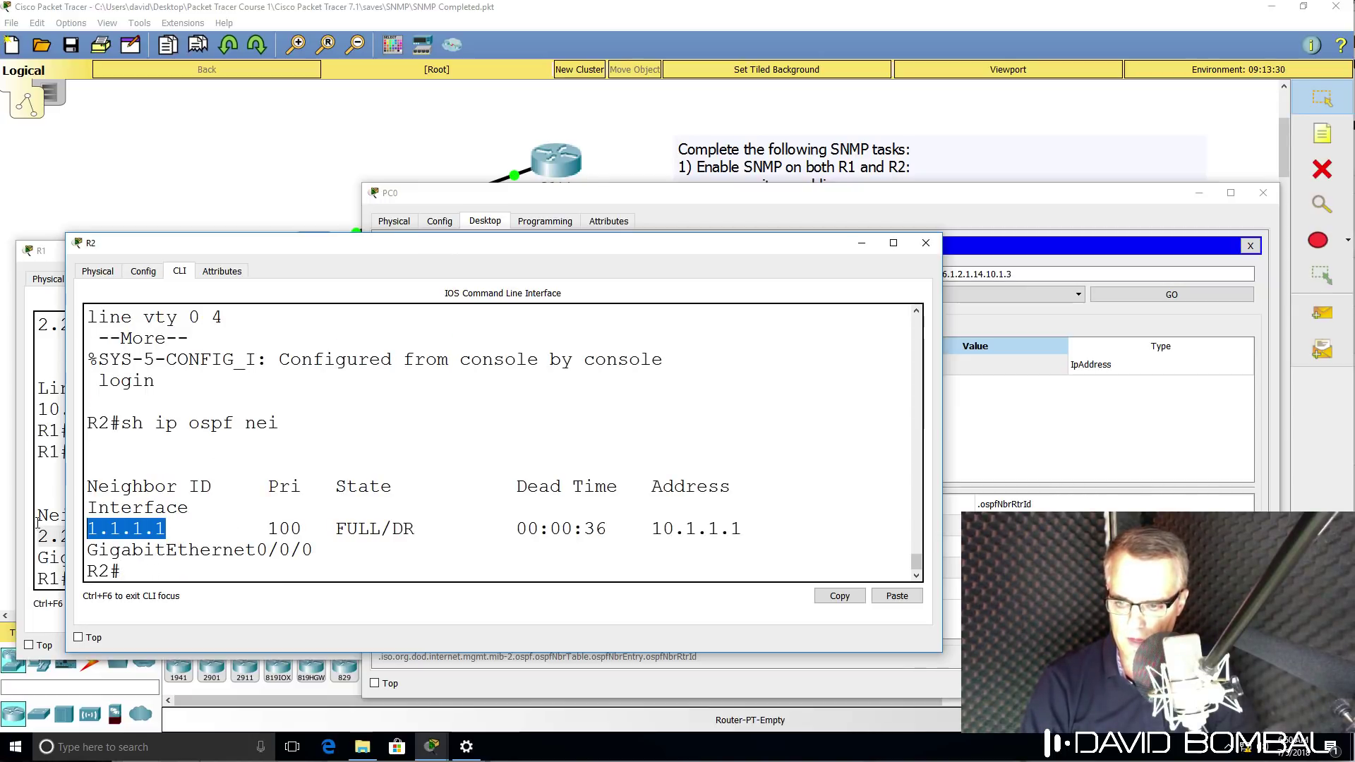
left_click_drag(939, 422, 1191, 424)
left_click_drag(775, 547, 504, 548)
Get ospfNbrIpAddr (10.1.1.1) and match it against R2's CLI neighbor address.
left_click(799, 198)
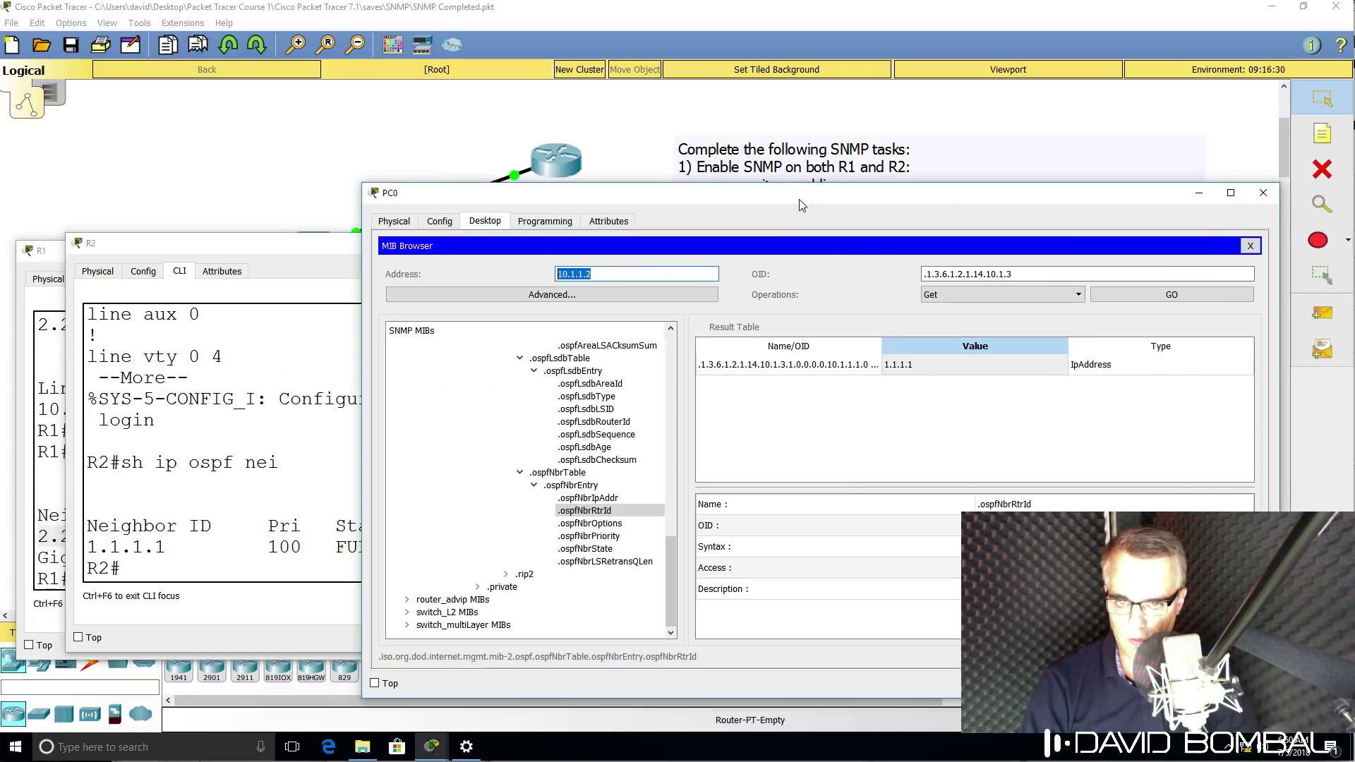
left_click(588, 498)
left_click(1094, 297)
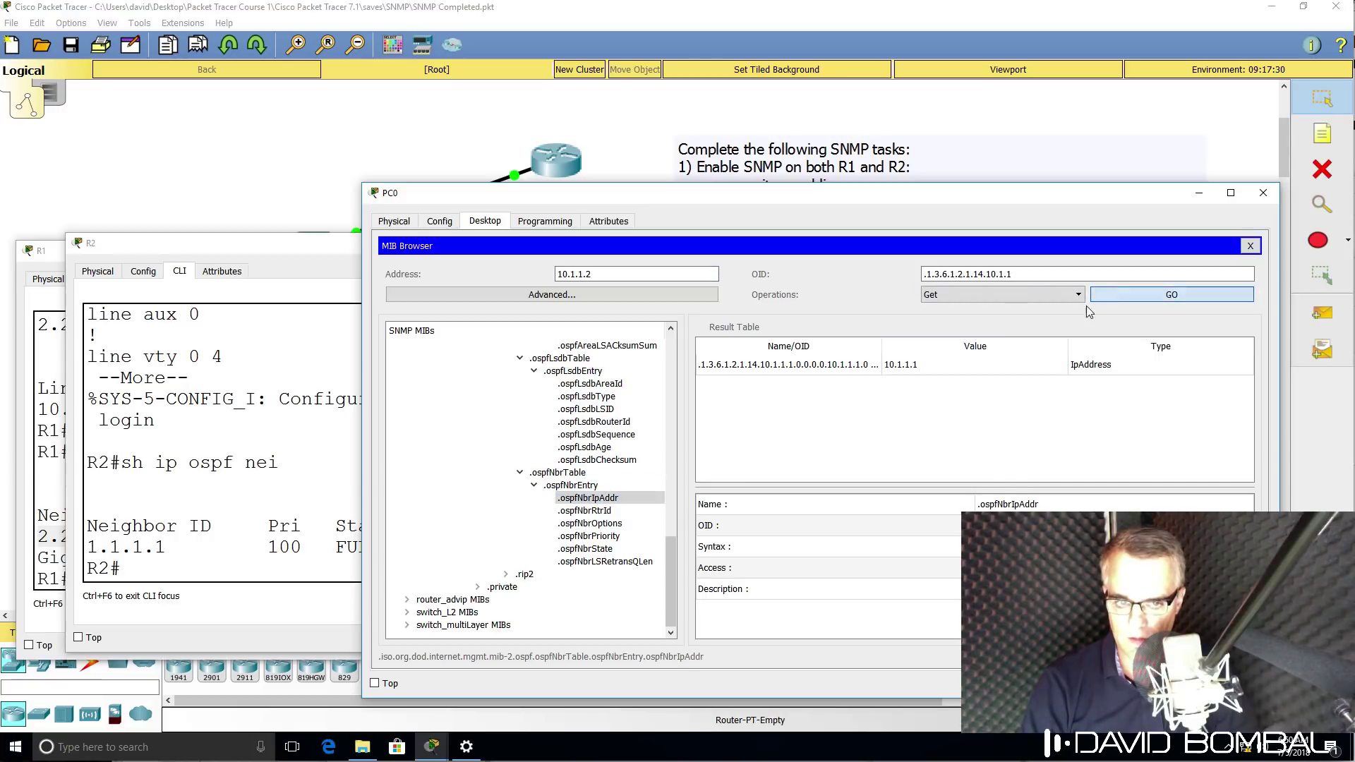
left_click(931, 365)
left_click(212, 477)
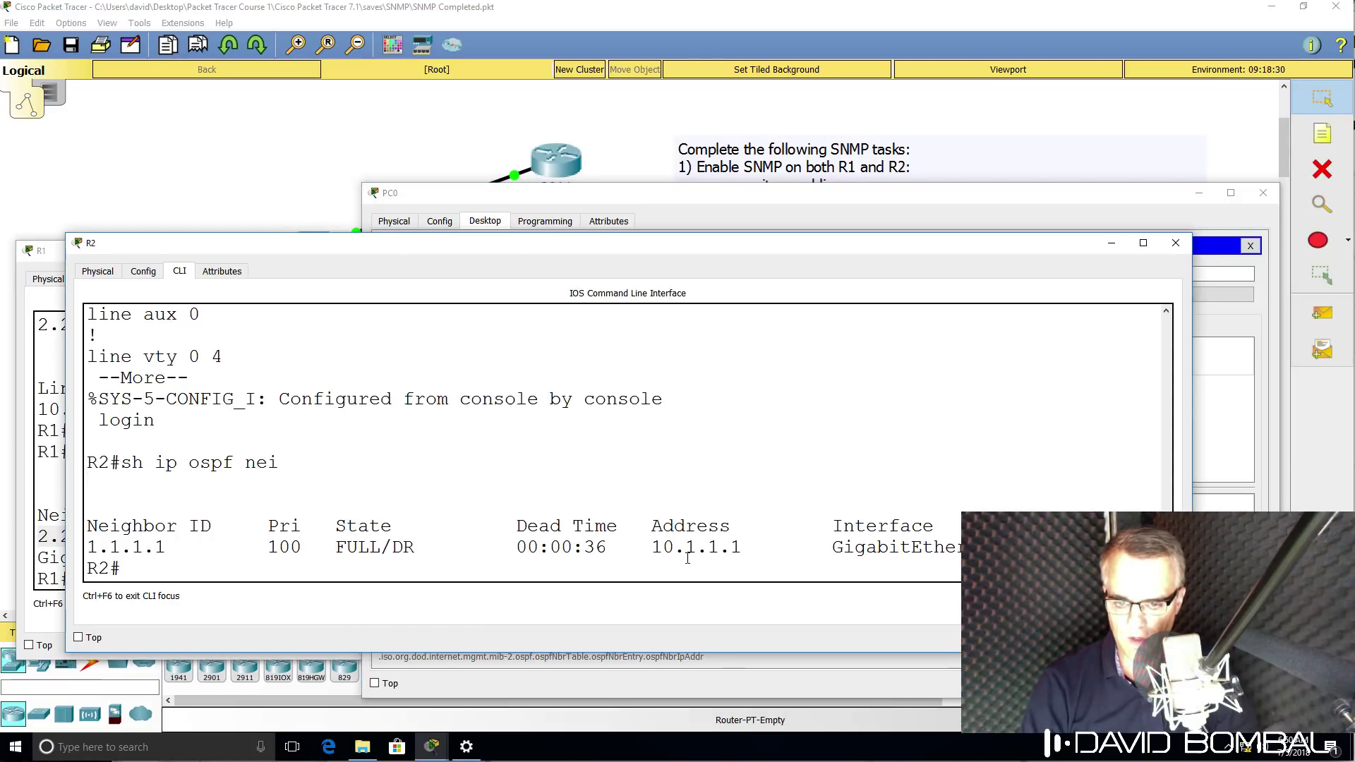
left_click_drag(769, 550, 627, 549)
Get ospfNbrRtrId (1.1.1.1) and match it against R2's CLI neighbor ID.
left_click(837, 201)
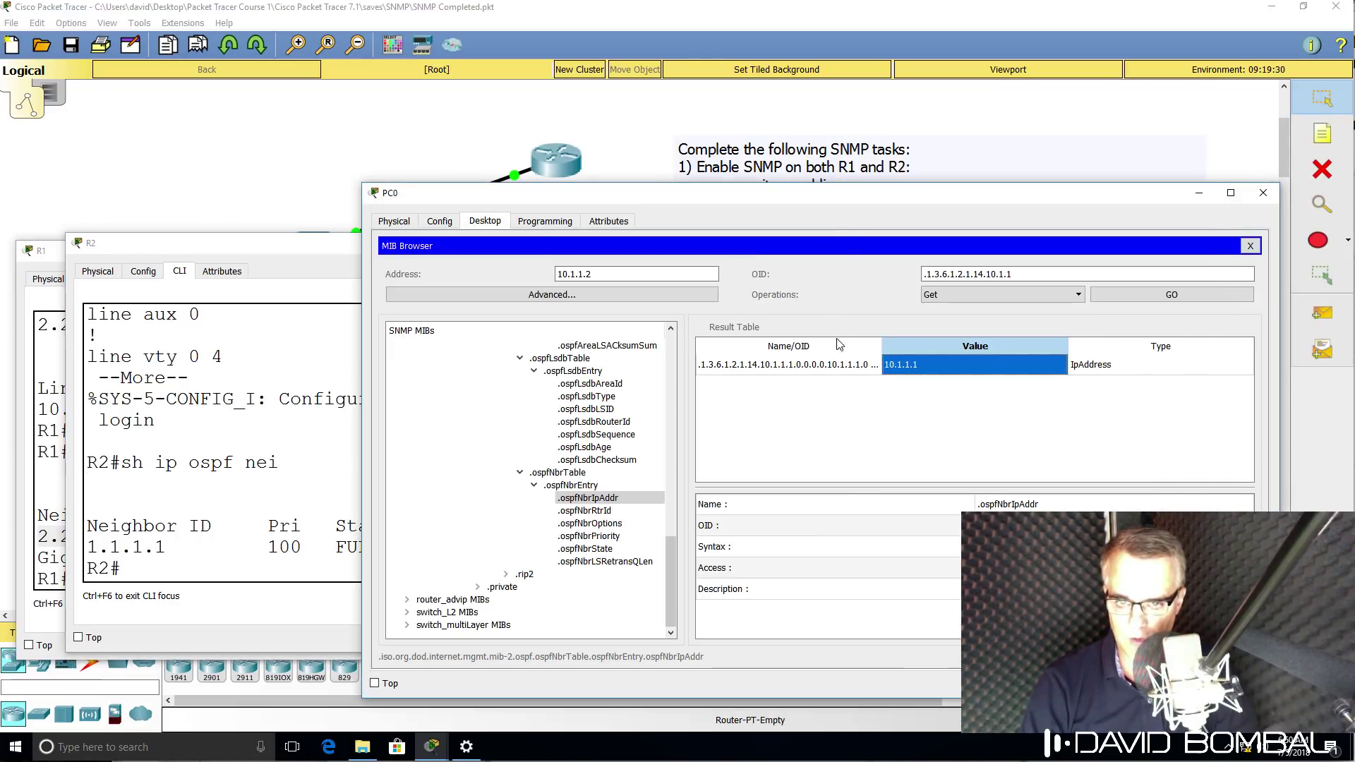
left_click(586, 510)
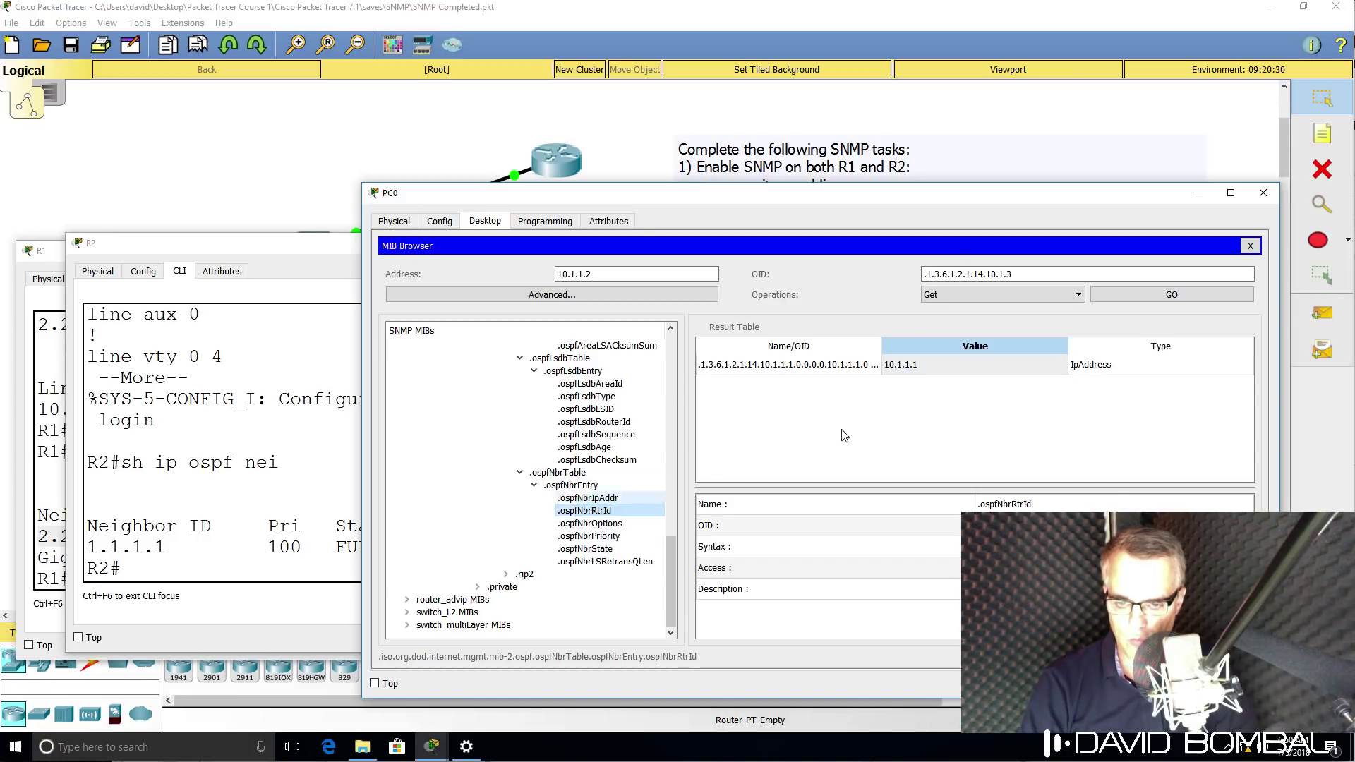
left_click(1141, 300)
left_click(936, 366)
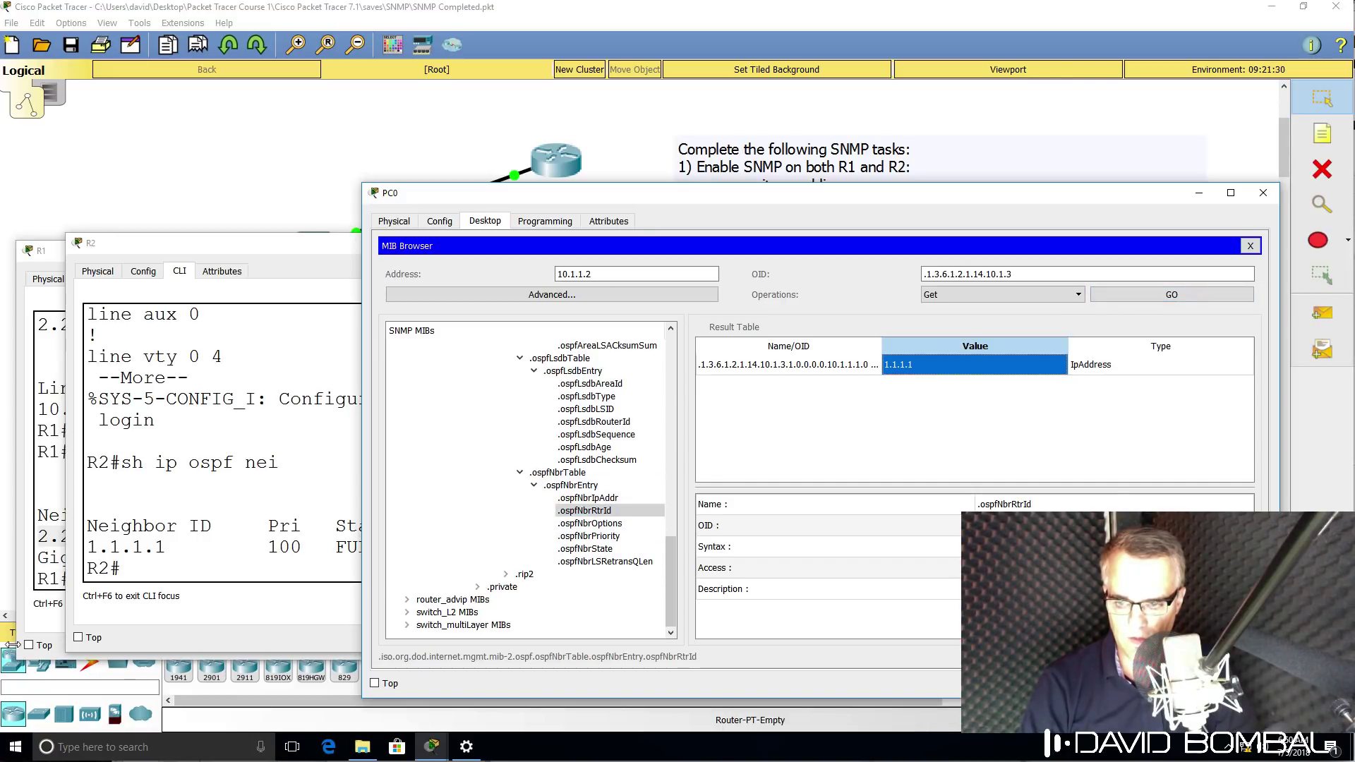
left_click(153, 558)
left_click_drag(169, 547, 39, 570)
Get ospfNbrPriority (100) and confirm it matches R2's Pri column.
left_click(968, 210)
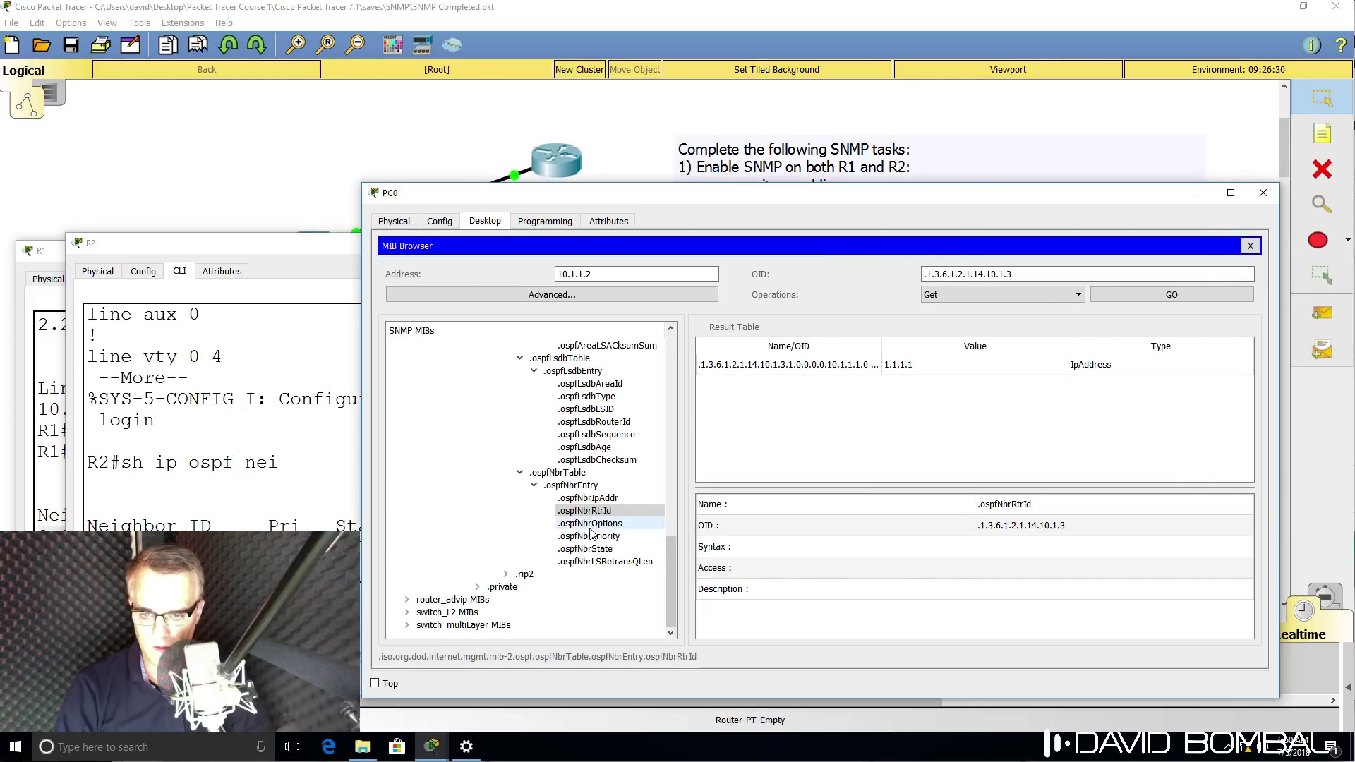
key("Down")
key("Down")
left_click(1168, 295)
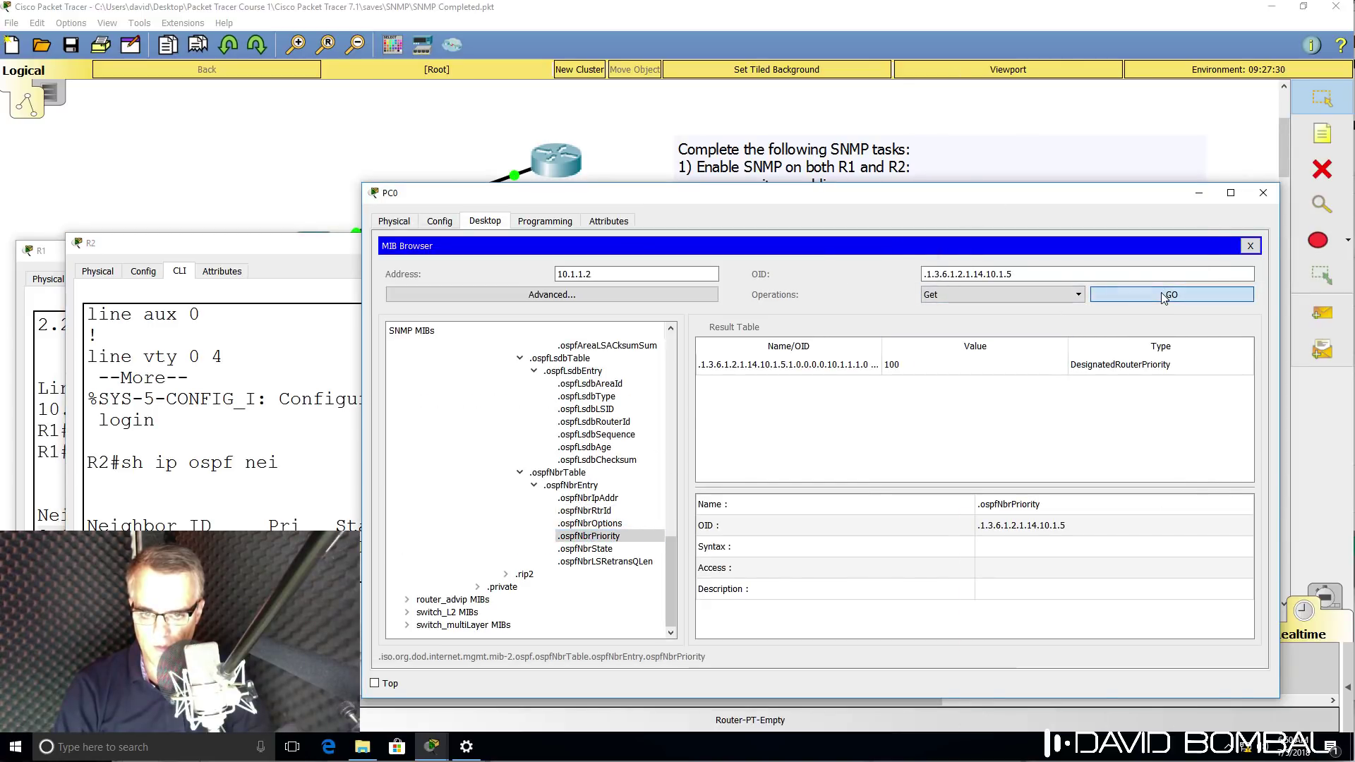
left_click(920, 367)
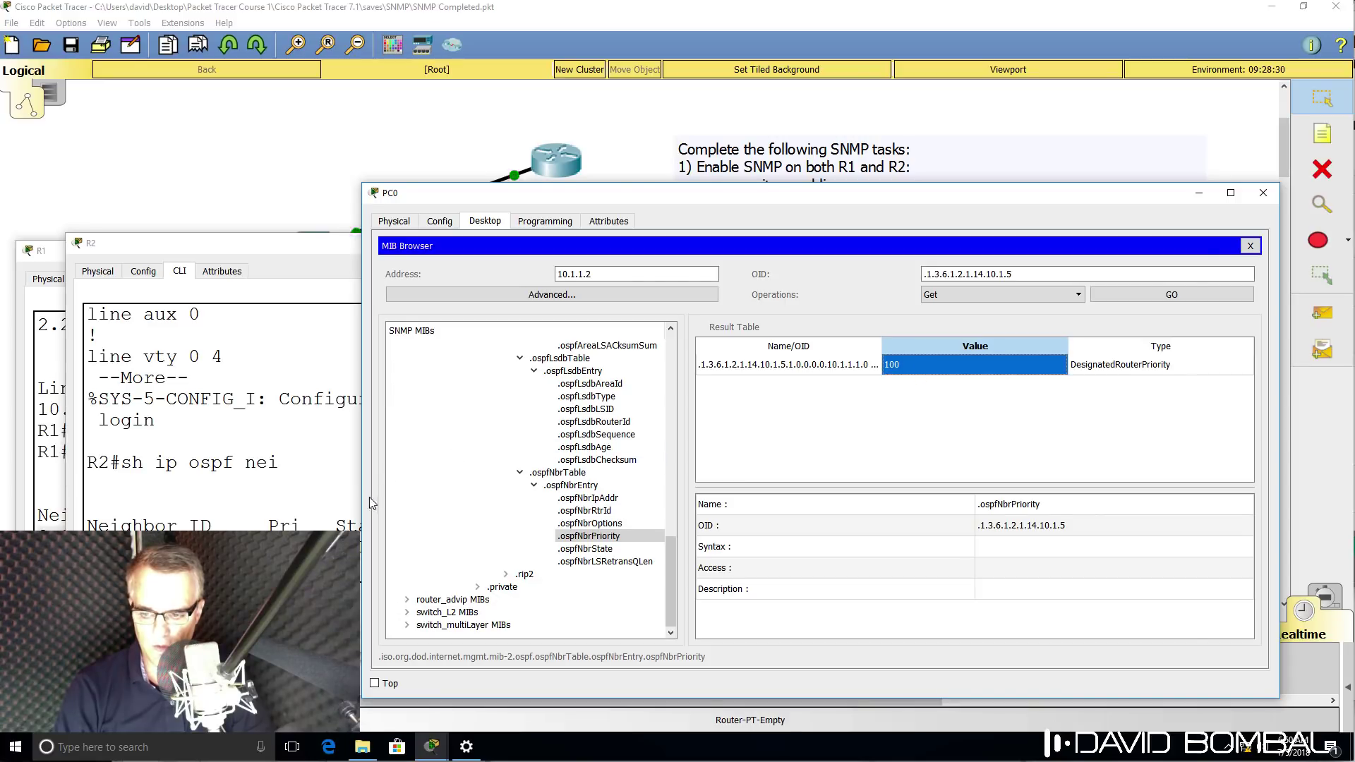
left_click(273, 549)
left_click_drag(302, 549, 268, 549)
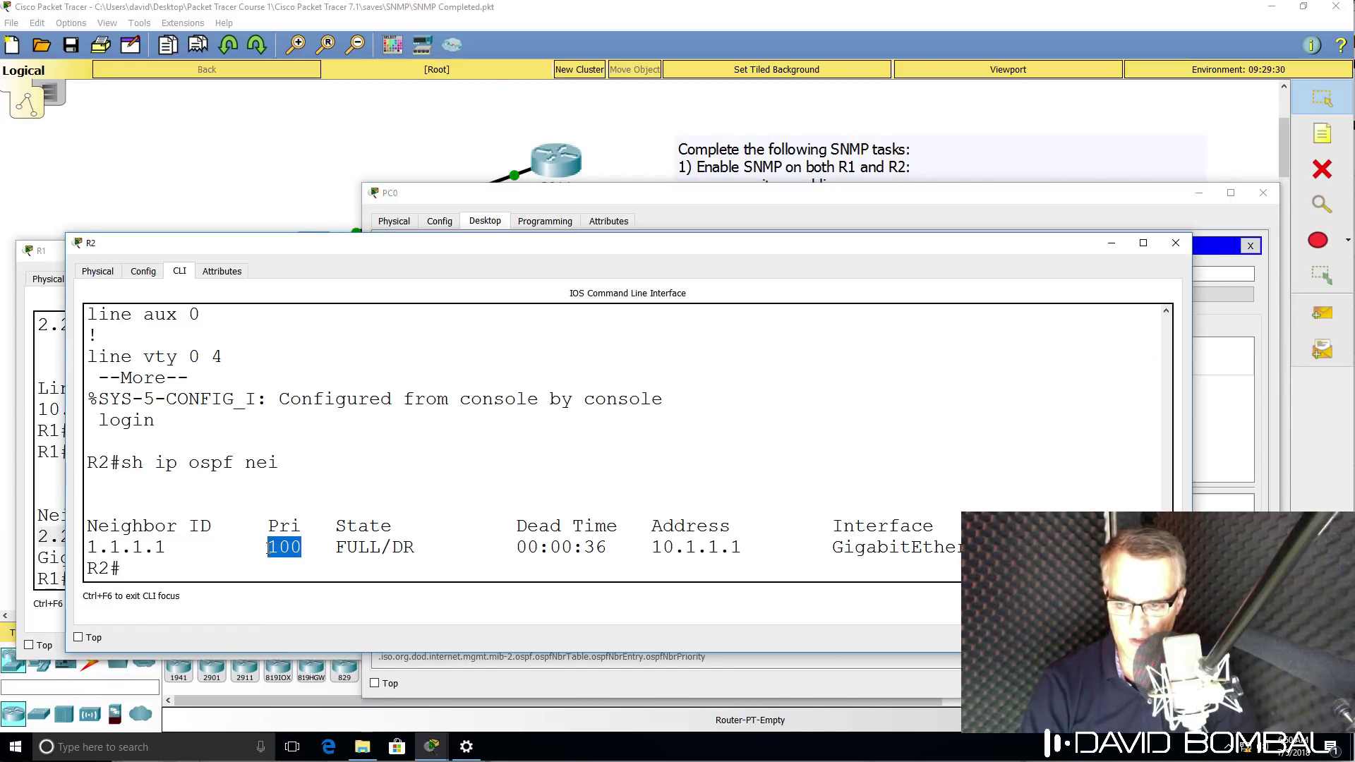
left_click_drag(165, 566, 85, 547)
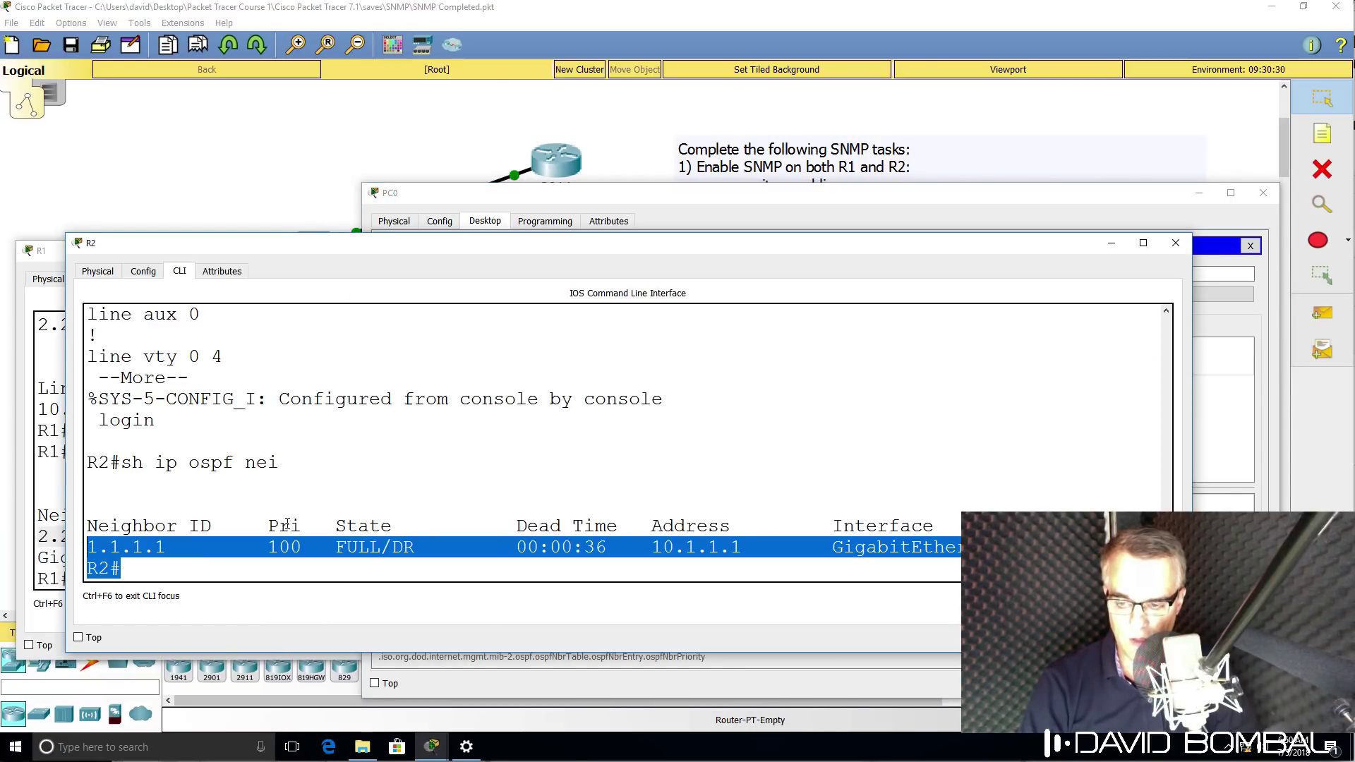
left_click_drag(268, 547, 292, 547)
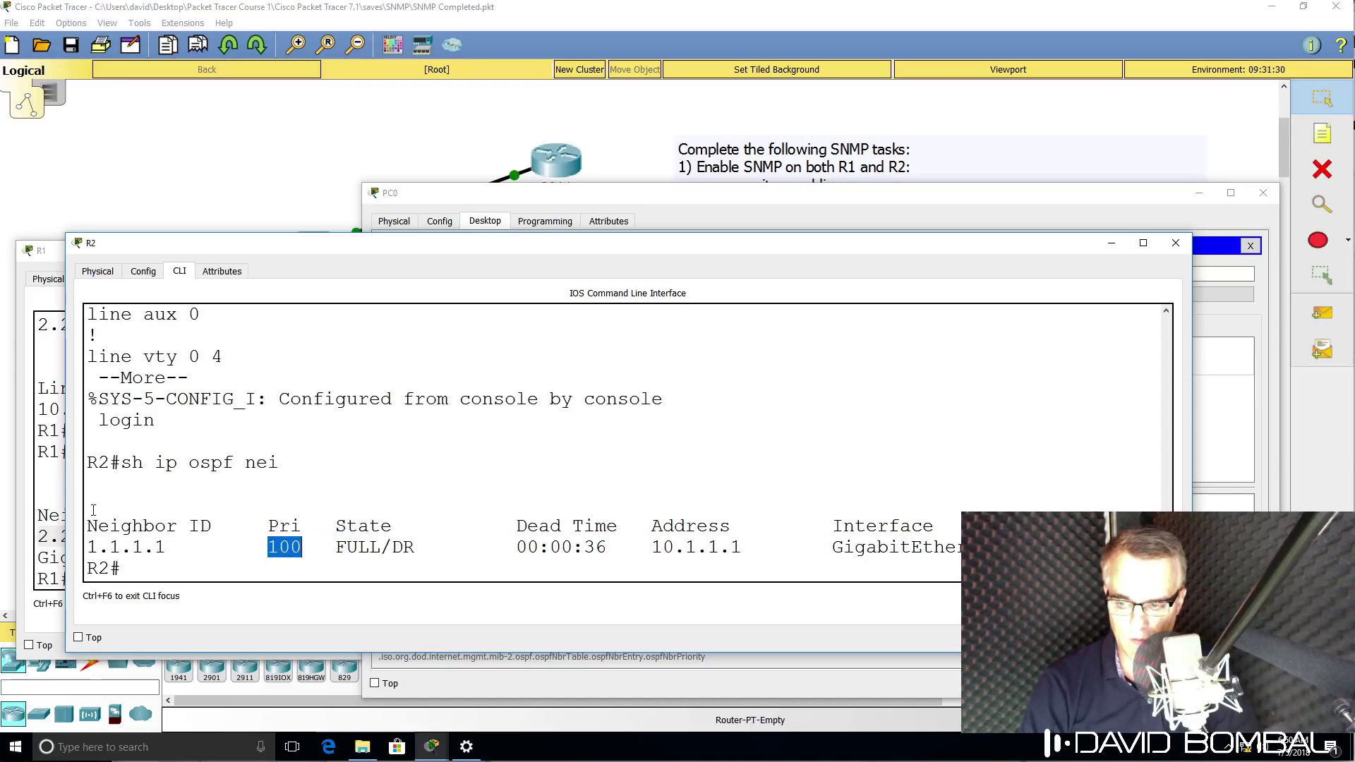
left_click(53, 506)
Run 'sh run' on R1 and find the ip ospf priority 100 line.
type("sh run")
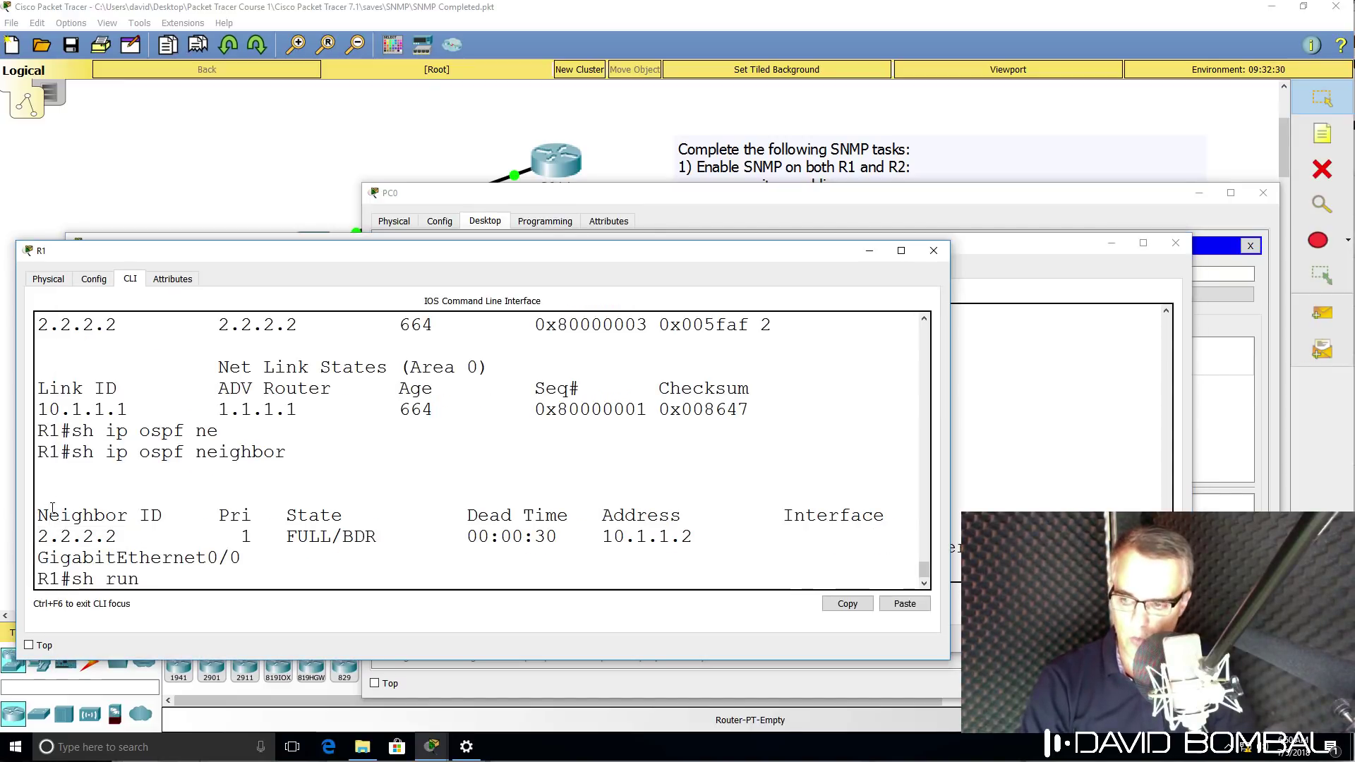
key("Return")
key("space")
key("space")
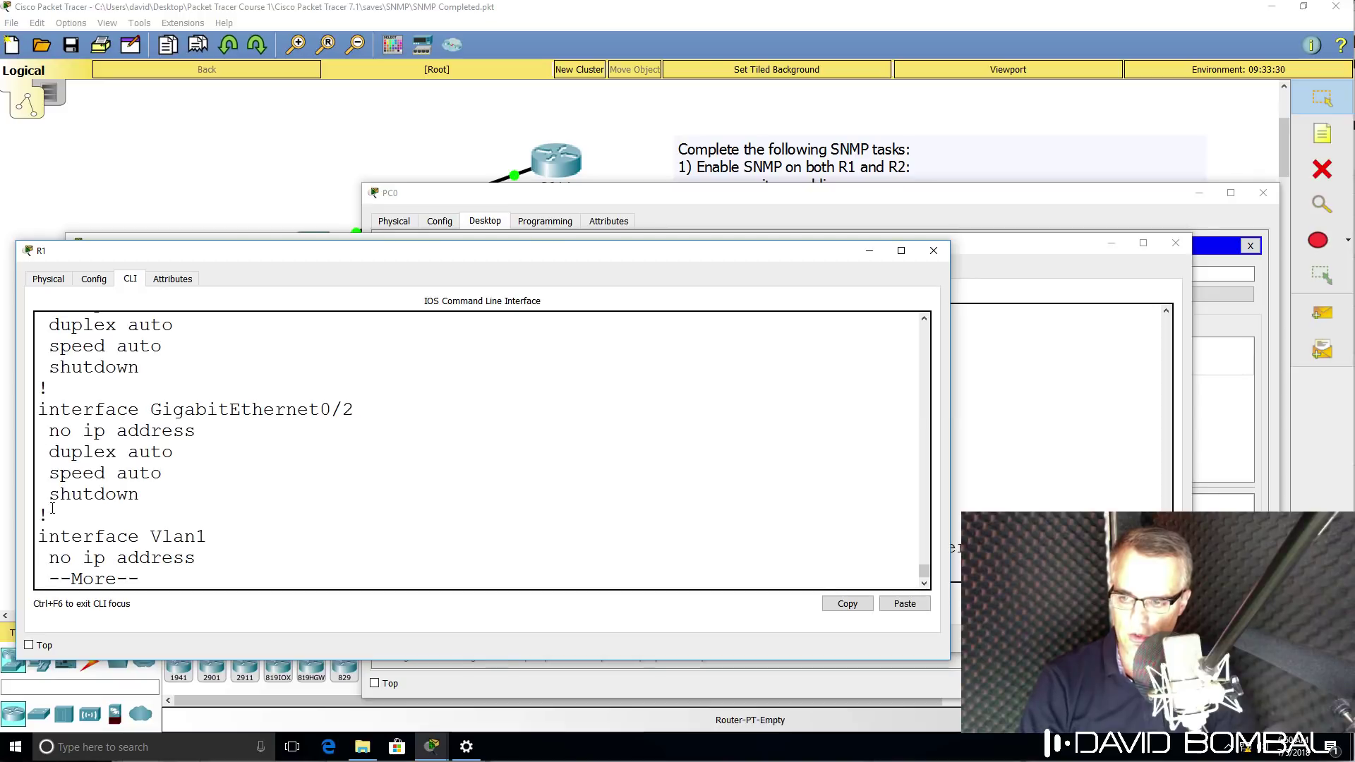
scroll(283, 462, "up", 5)
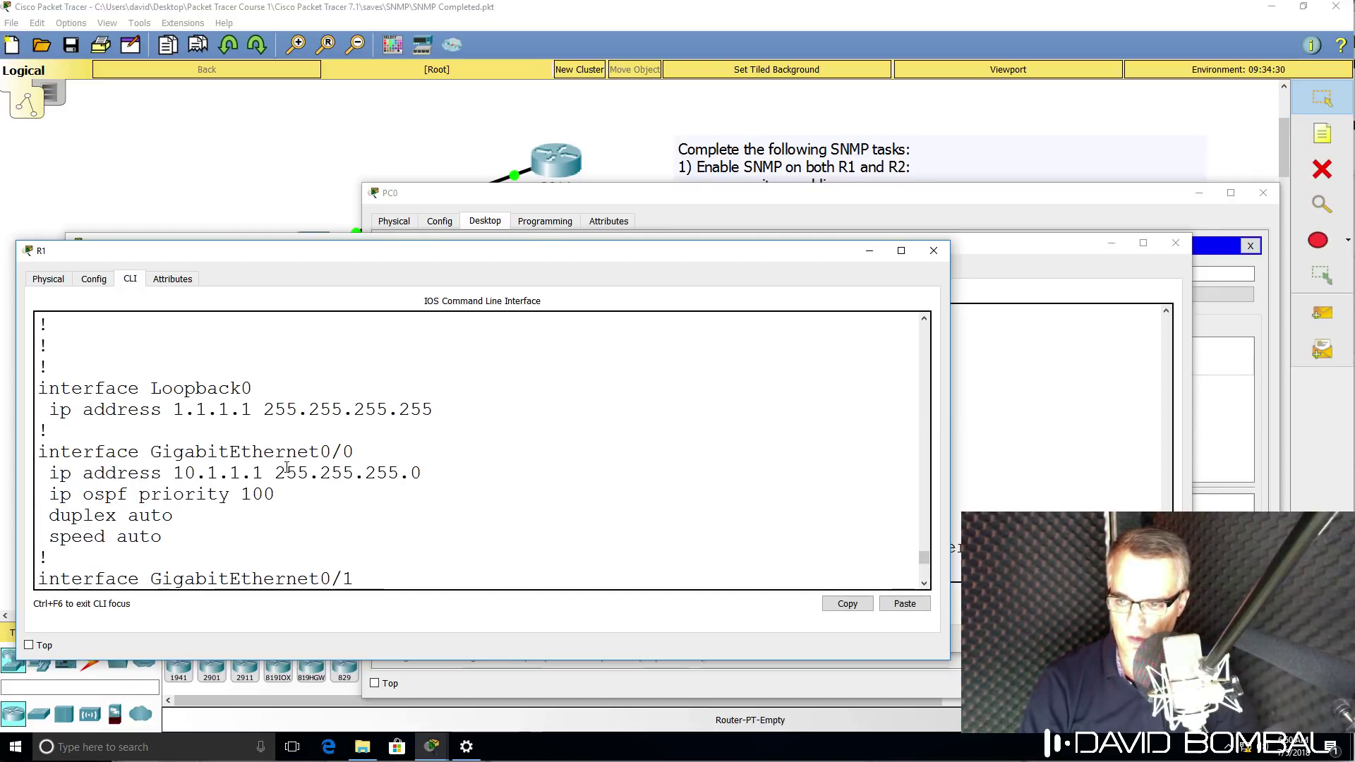
left_click_drag(289, 489, 11, 488)
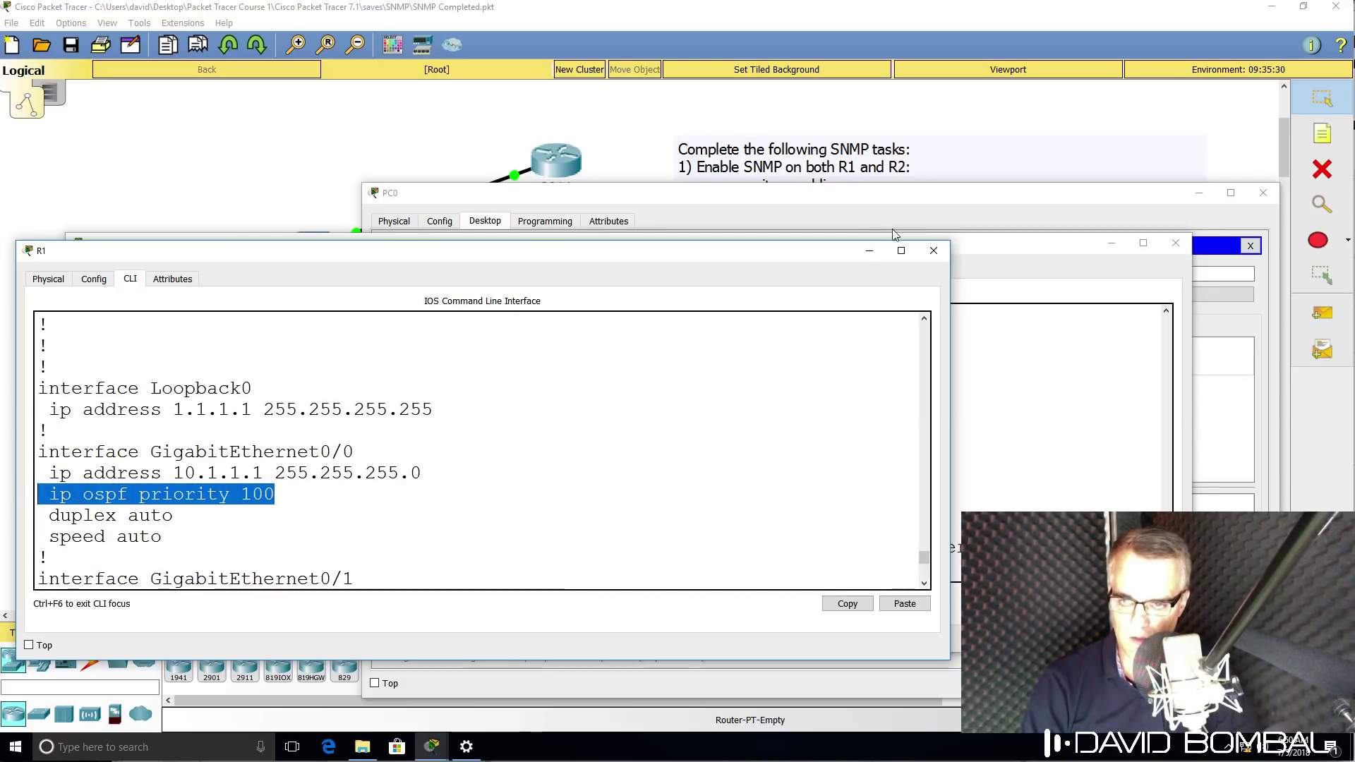
Quit R1's paged config output and return to the R1# prompt.
left_click(870, 202)
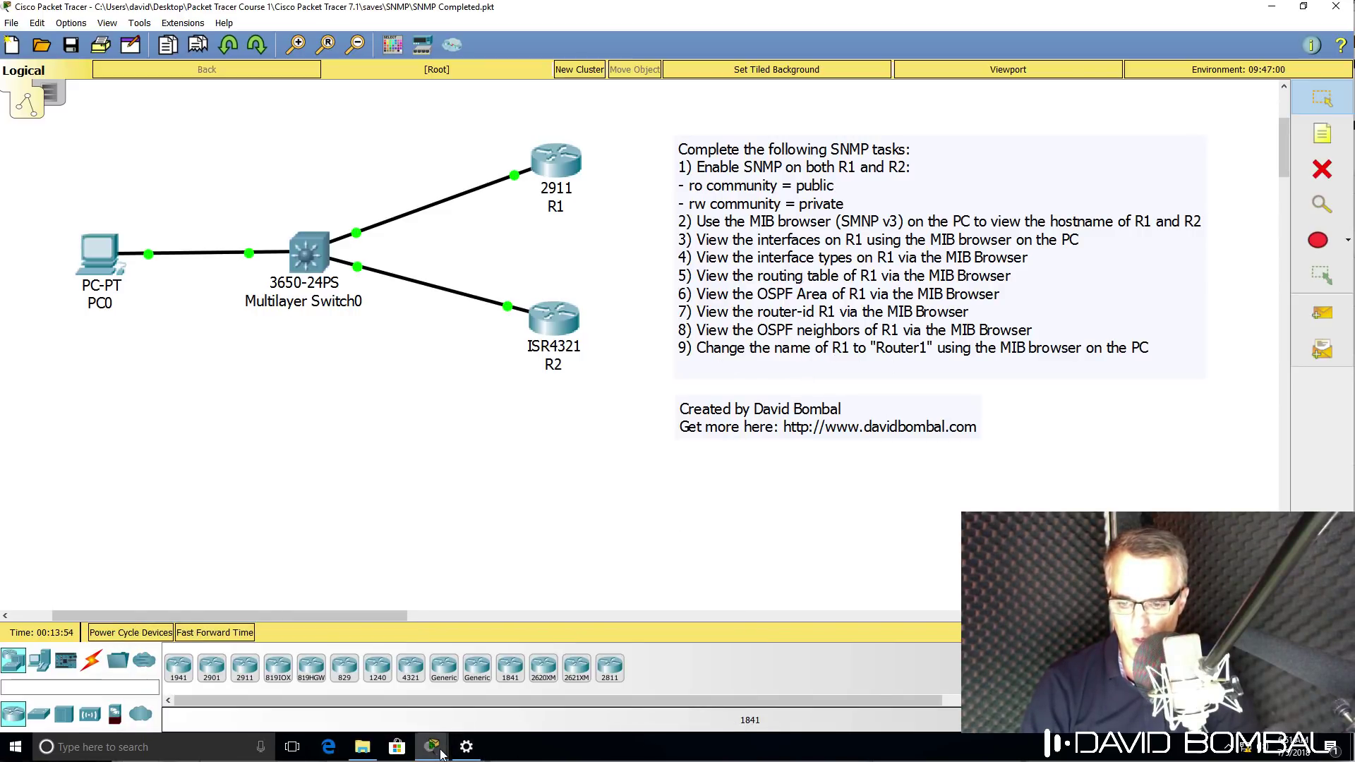
mouse_move(432, 747)
left_click(363, 677)
key("q")
key("Return")
key("Return")
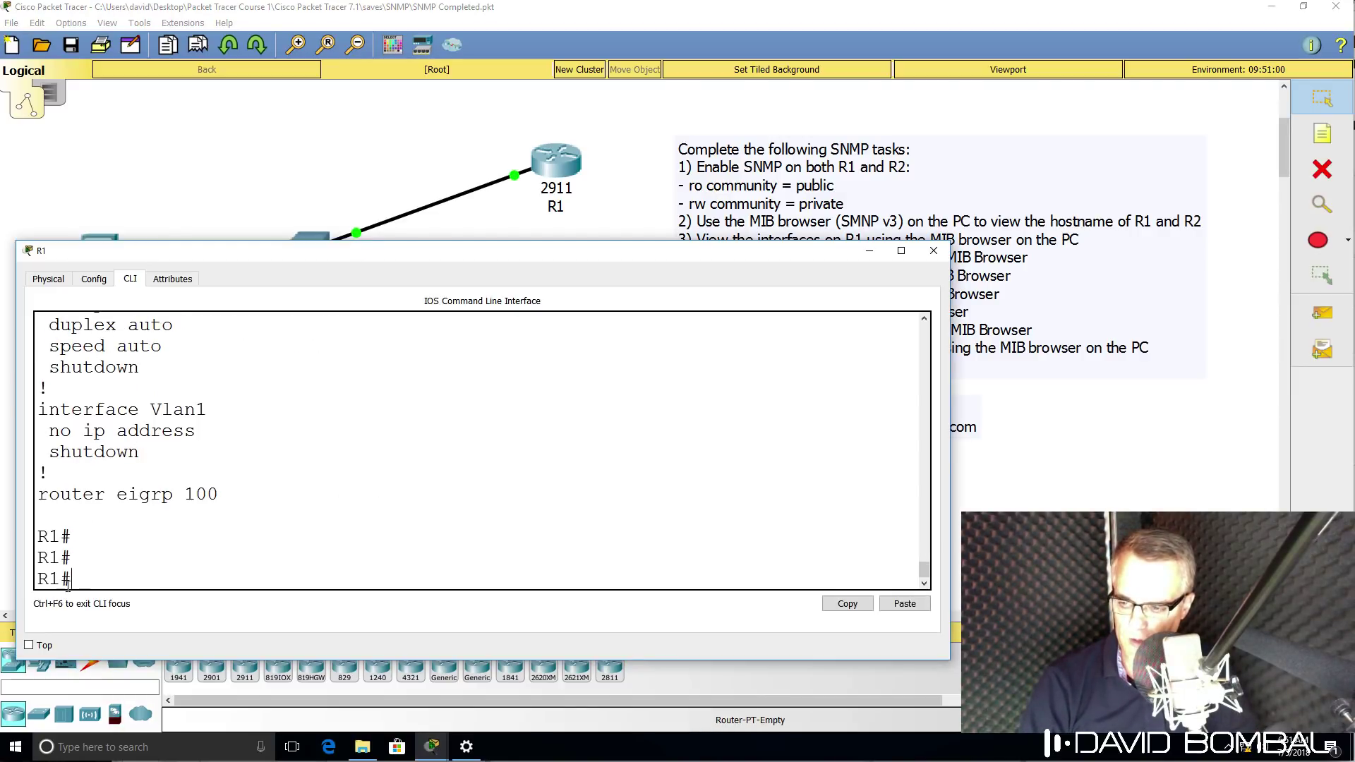
left_click_drag(69, 584, 1, 561)
key("Return")
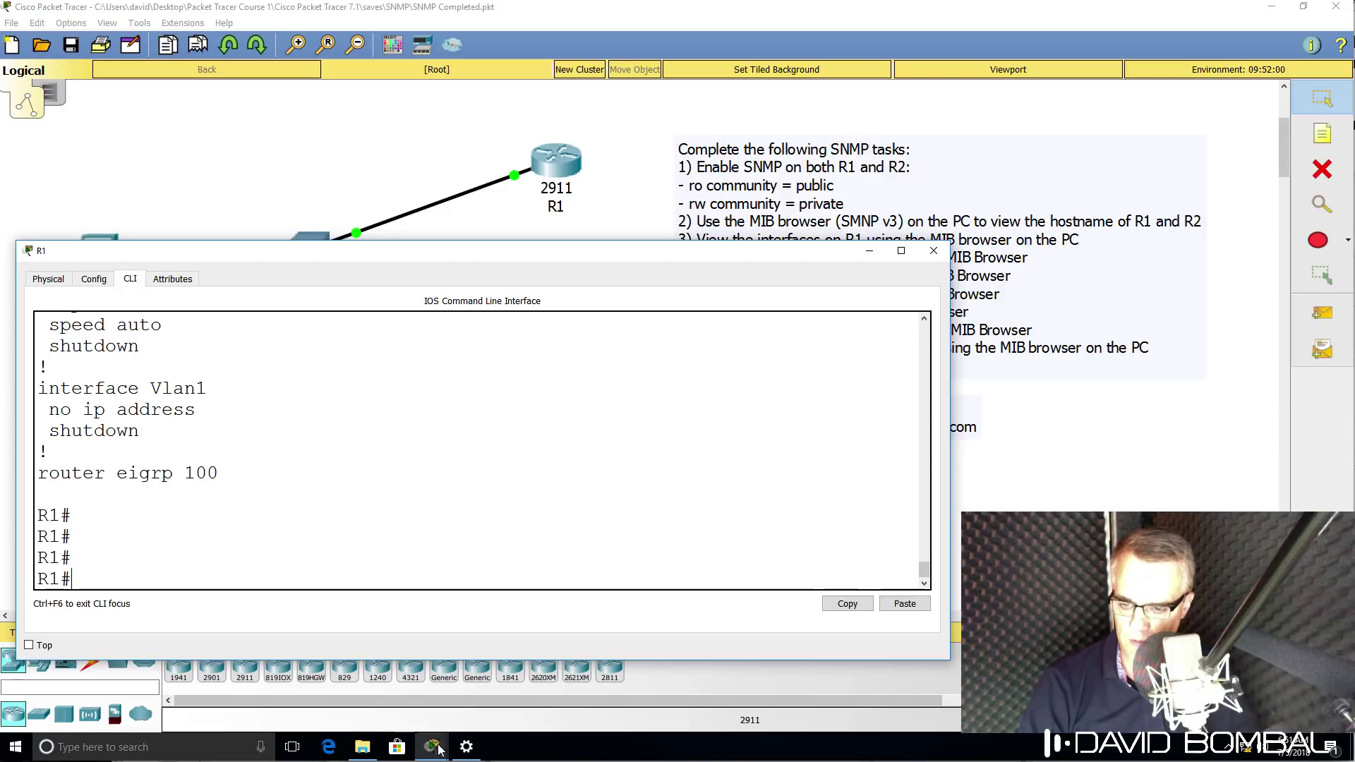
Get sysName from 10.1.1.1 in PC0's MIB Browser.
mouse_move(432, 747)
left_click(422, 696)
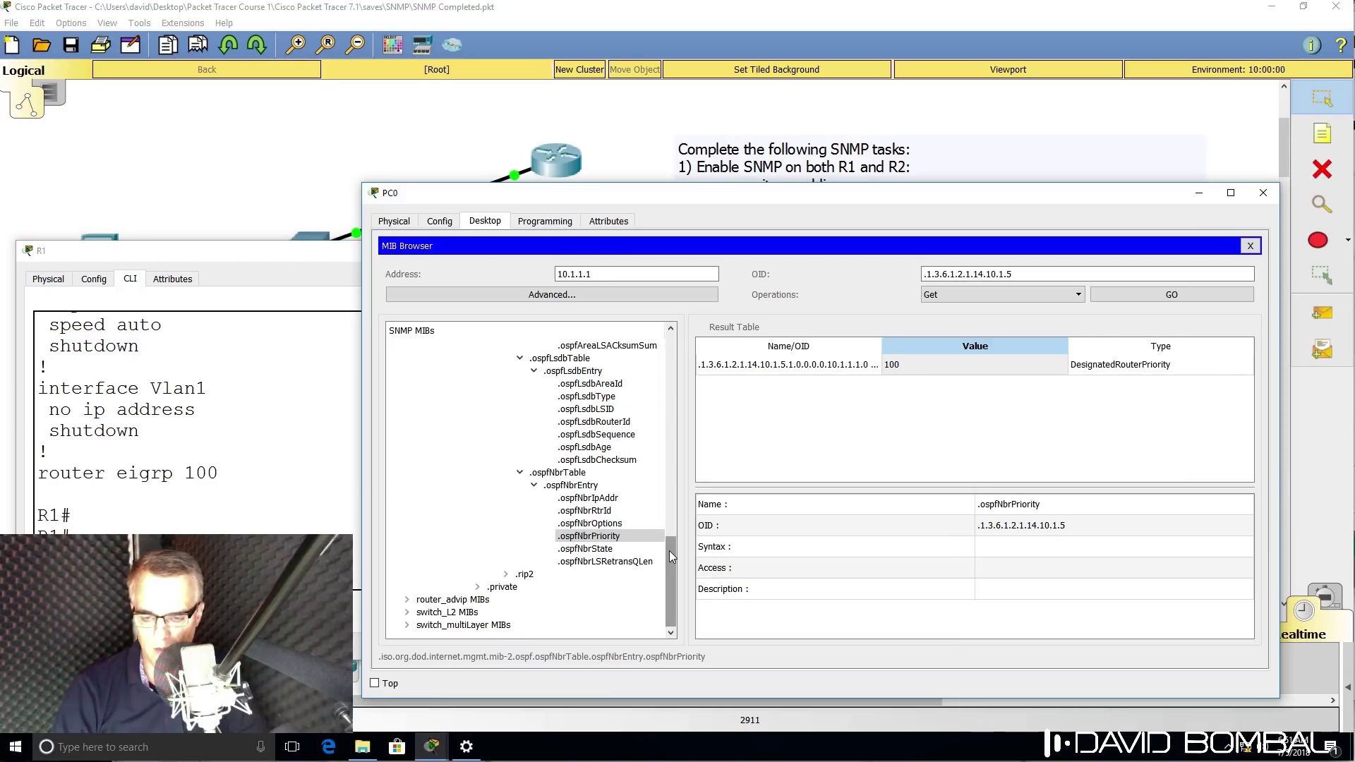
left_click_drag(671, 609, 672, 346)
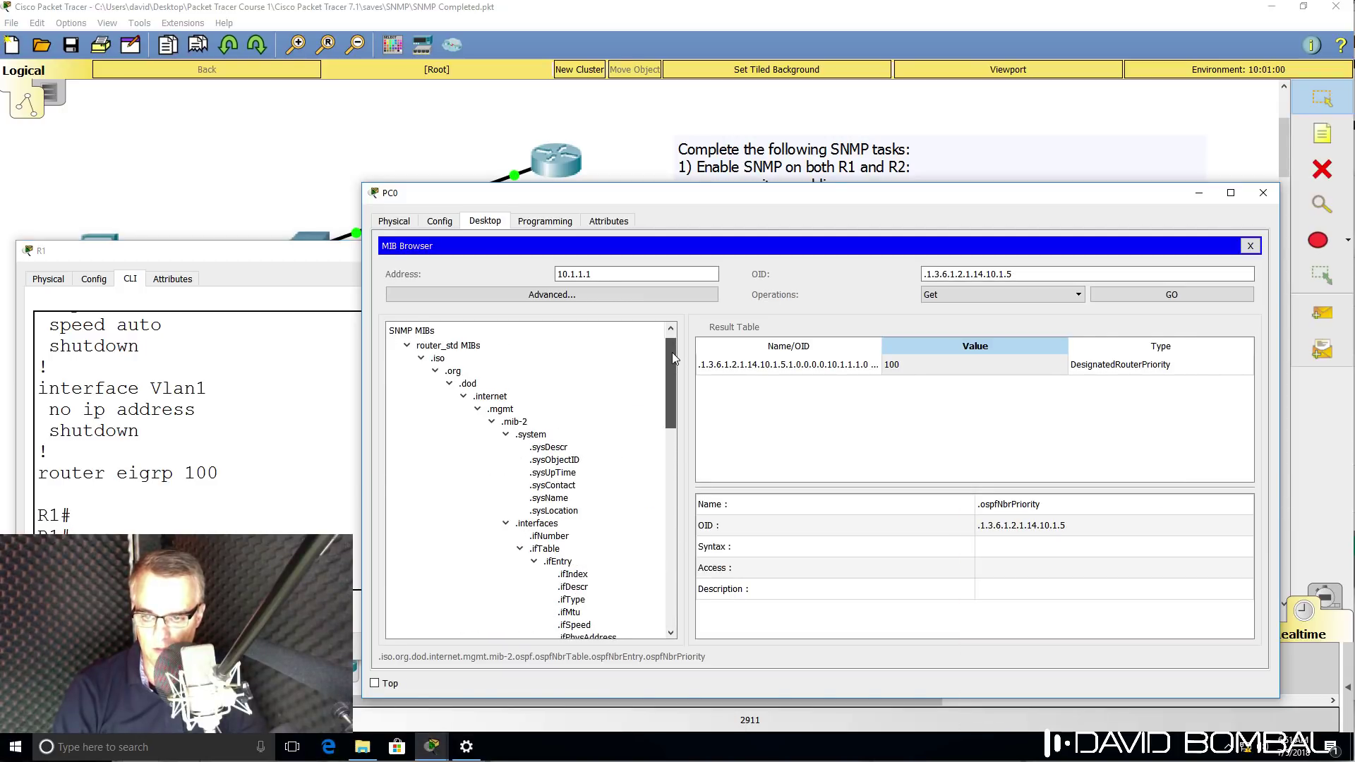
left_click(554, 498)
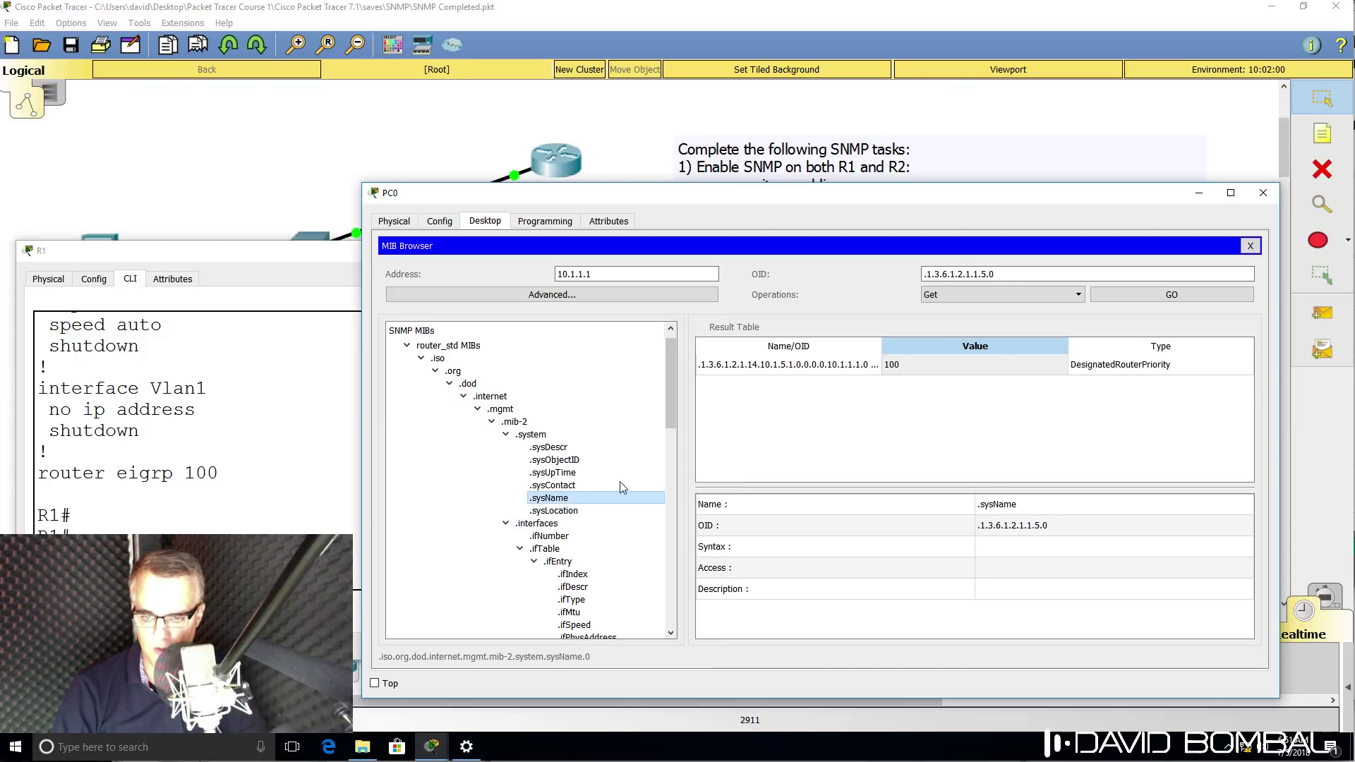
left_click(1126, 298)
Send an SNMP Set of sysName as OctetString value Router1 to 10.1.1.1.
left_click(933, 372)
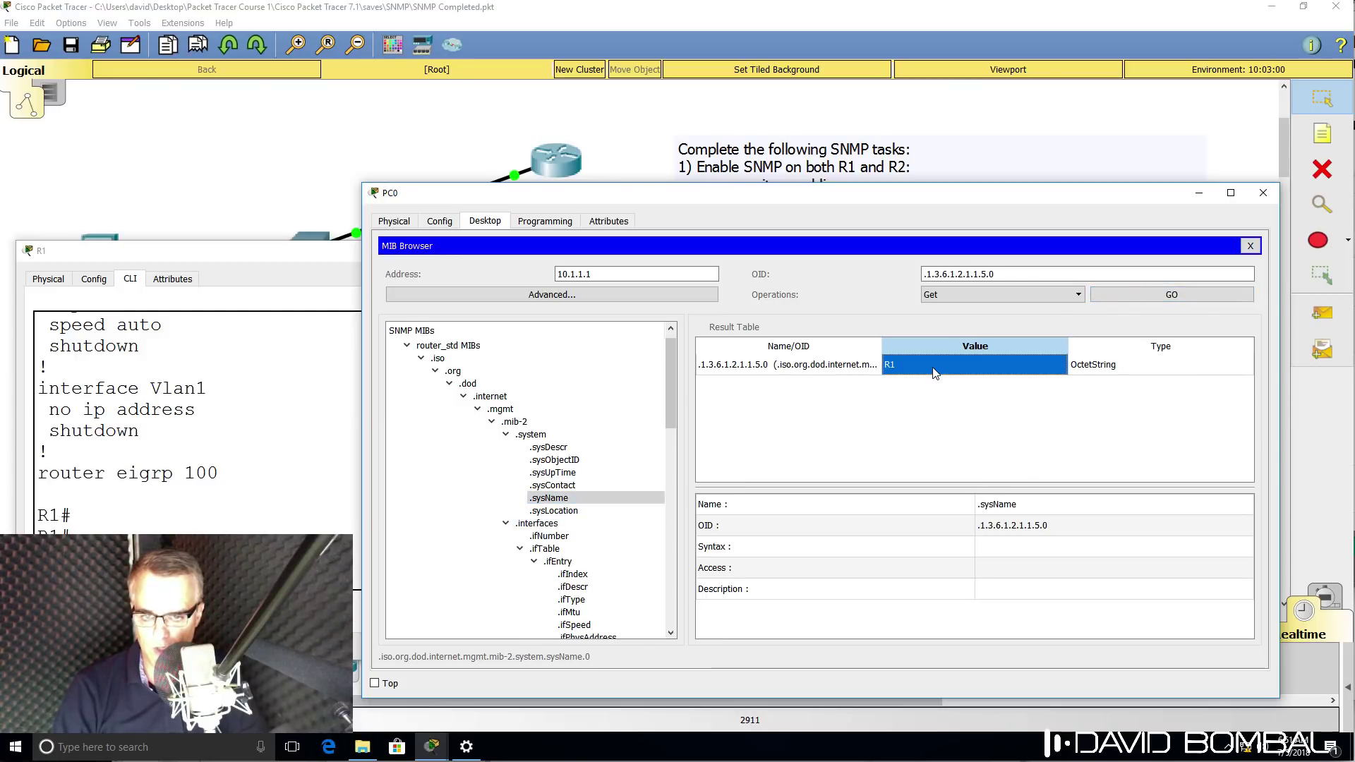
left_click(950, 298)
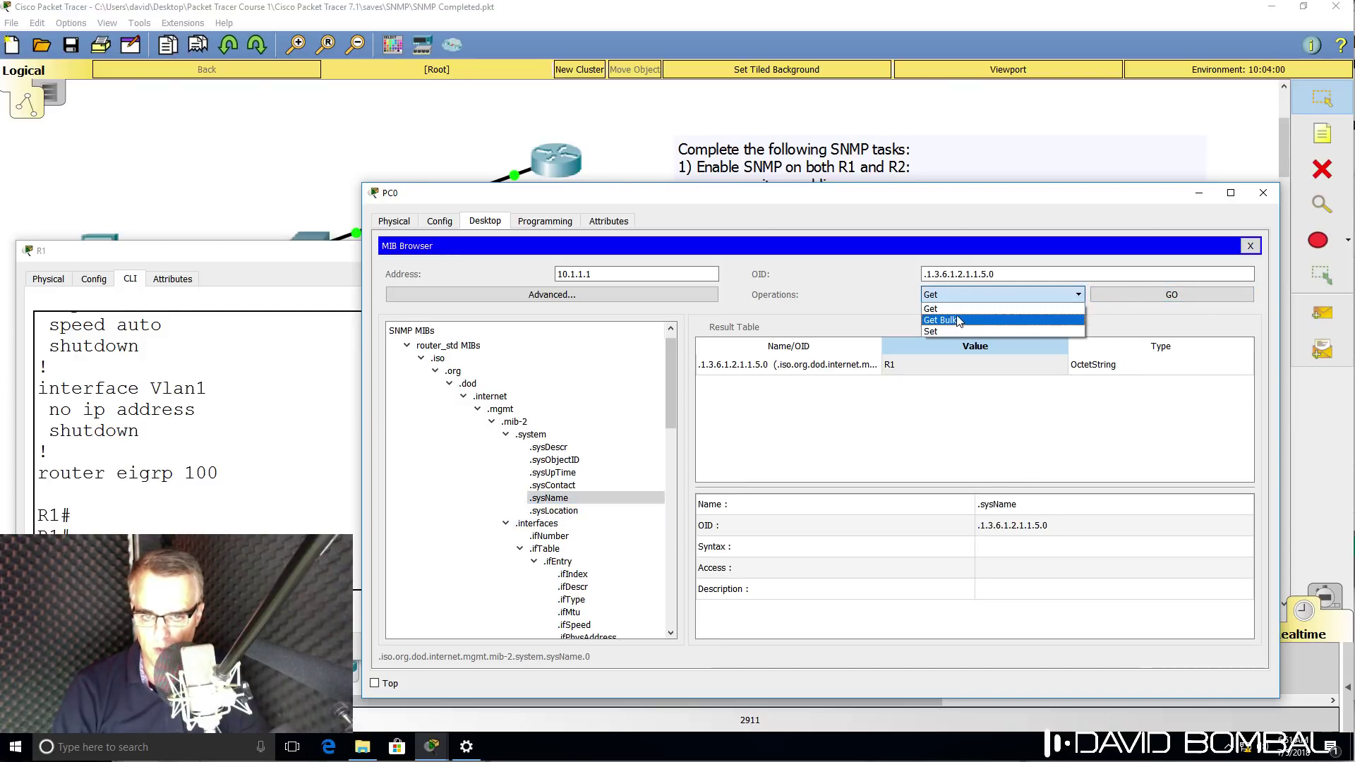
left_click(958, 331)
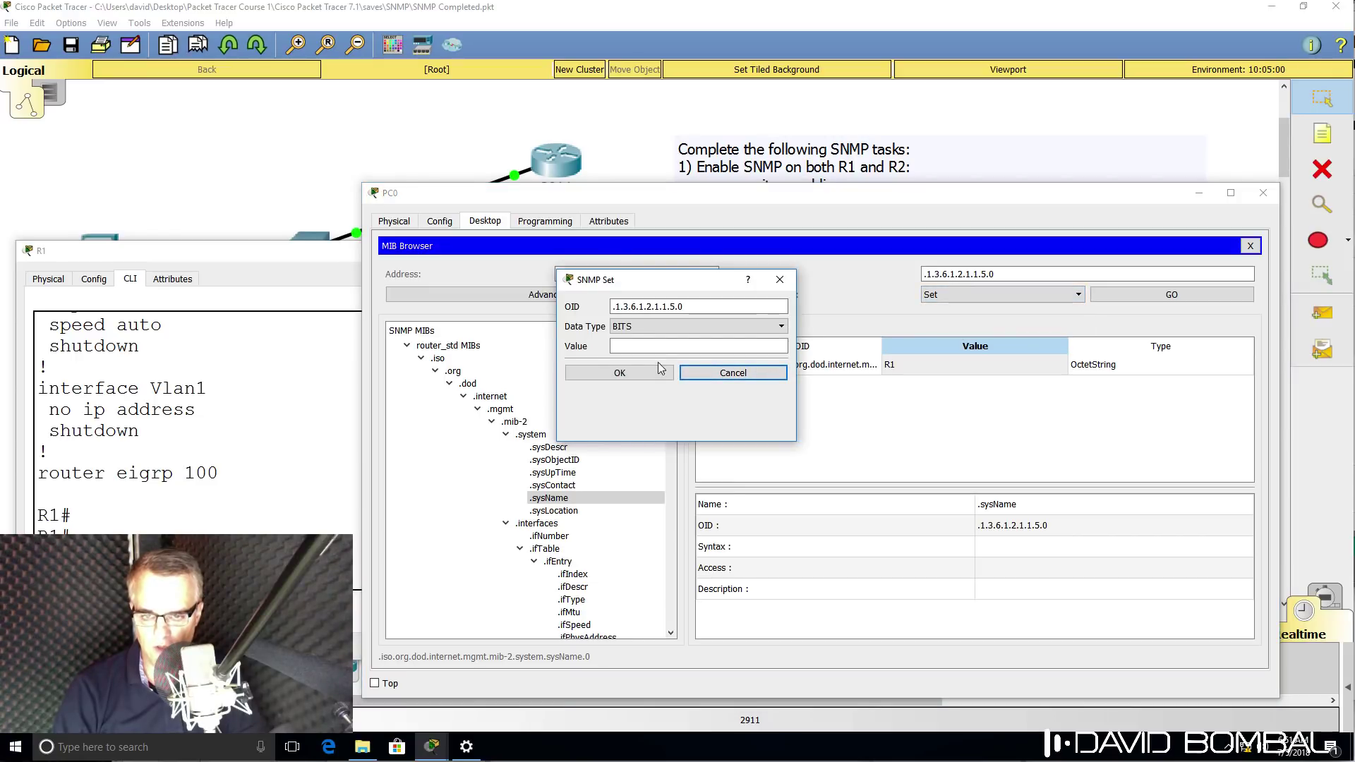
left_click(667, 322)
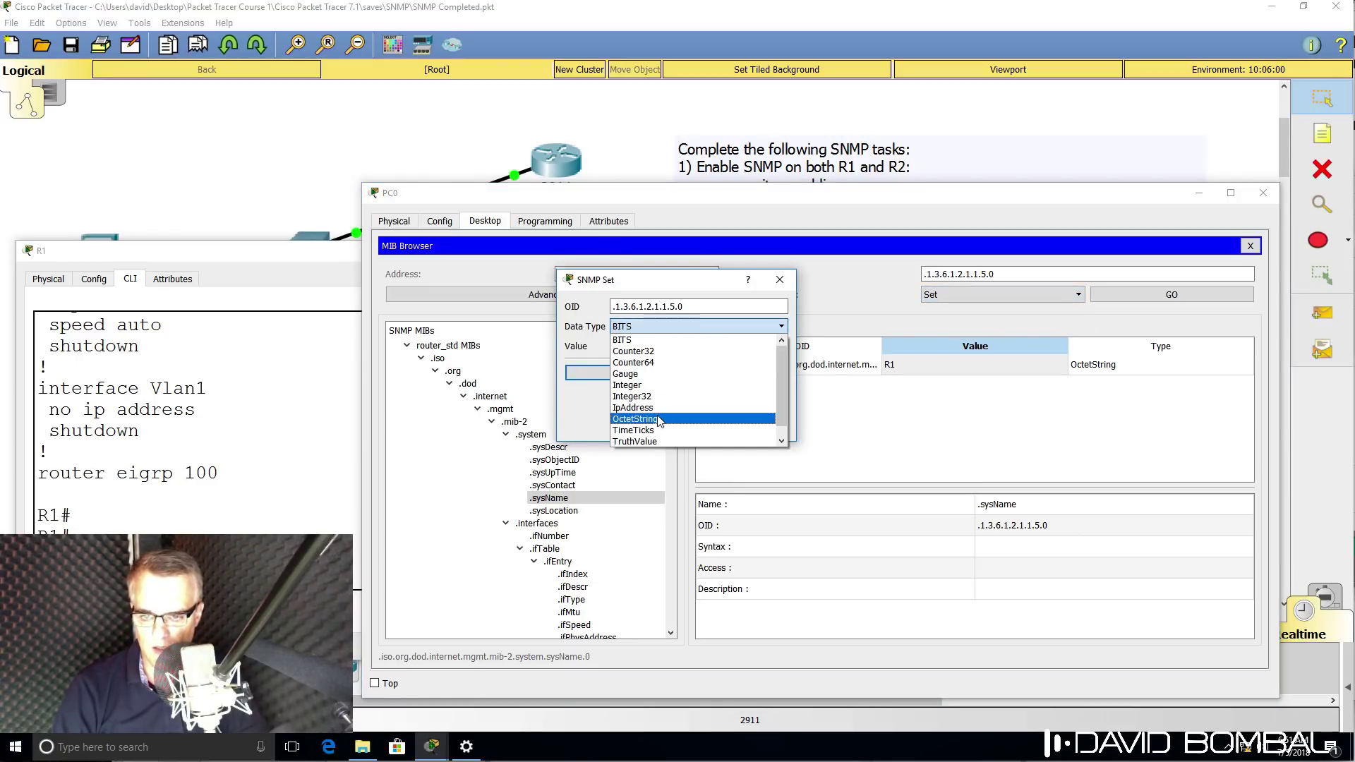
left_click(660, 416)
left_click(655, 346)
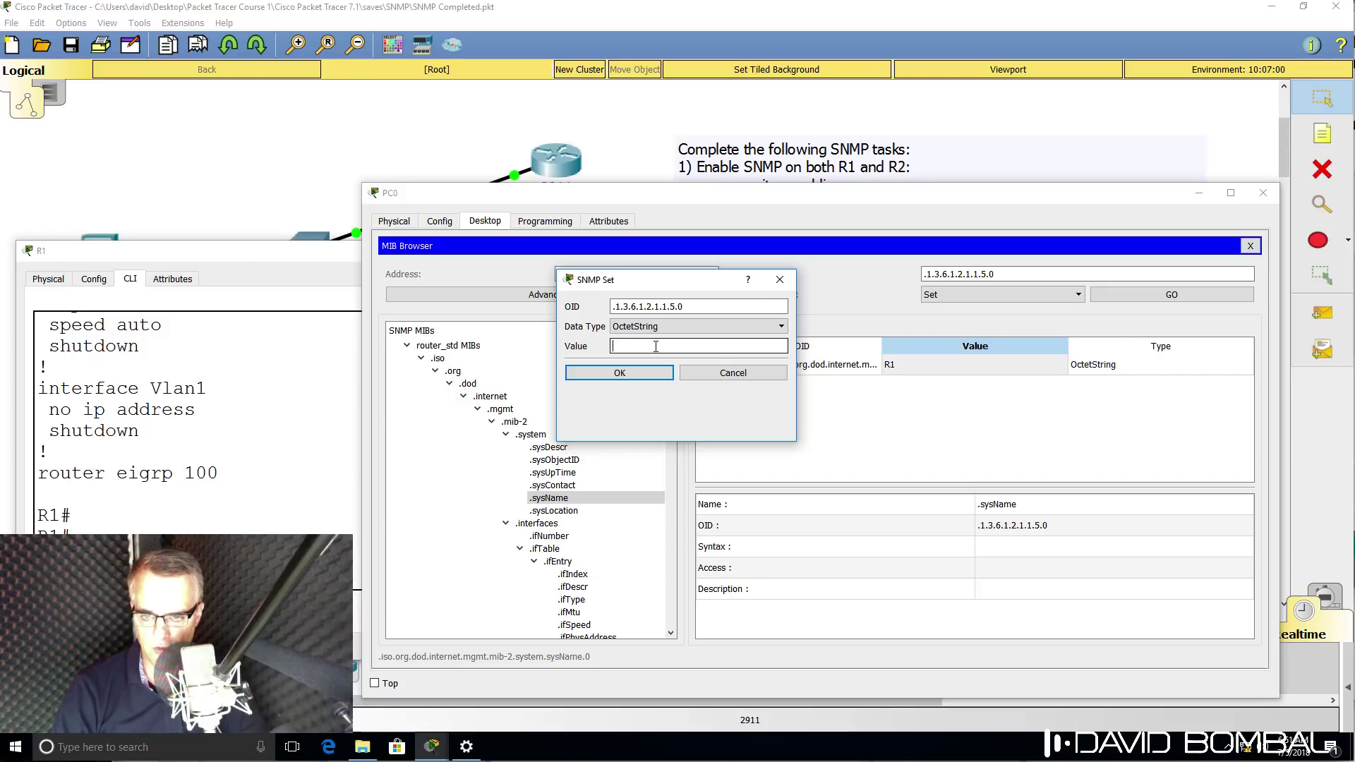
type("Router1")
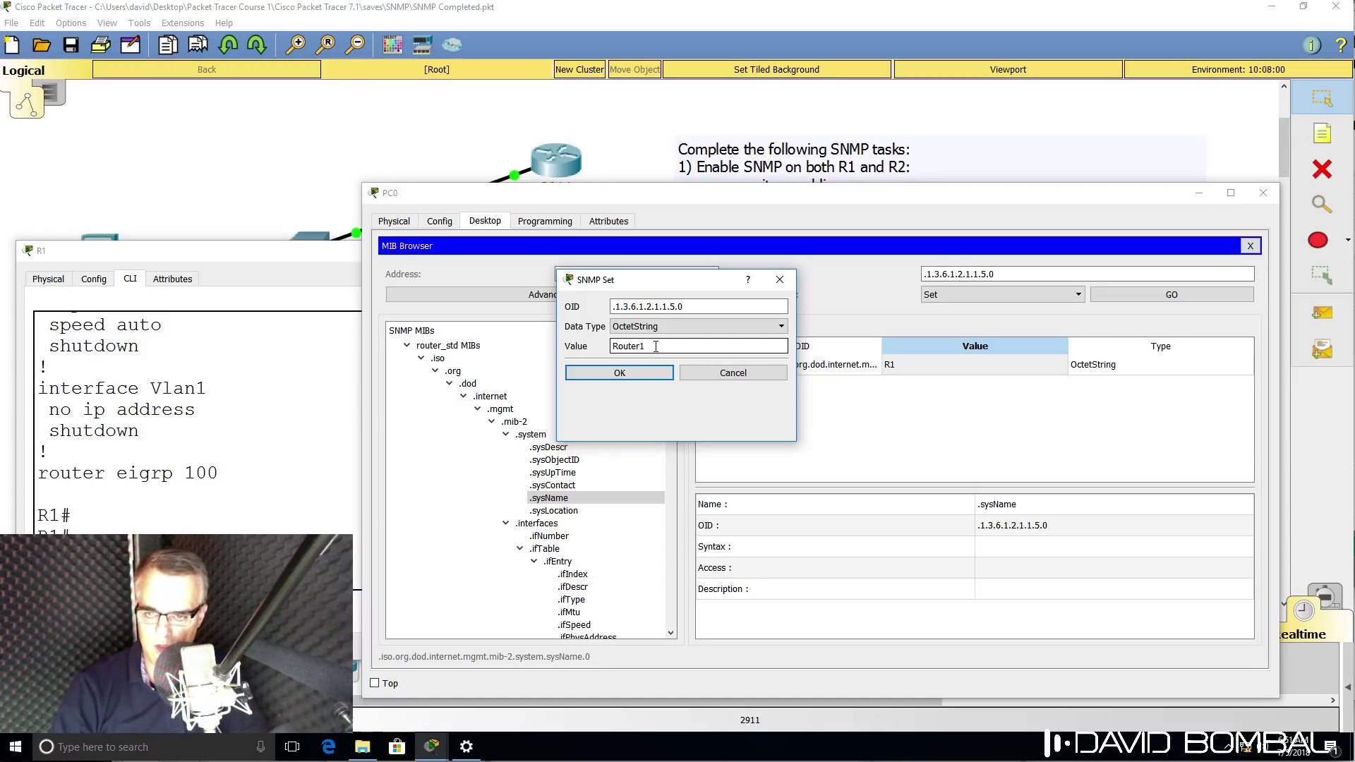
left_click(619, 373)
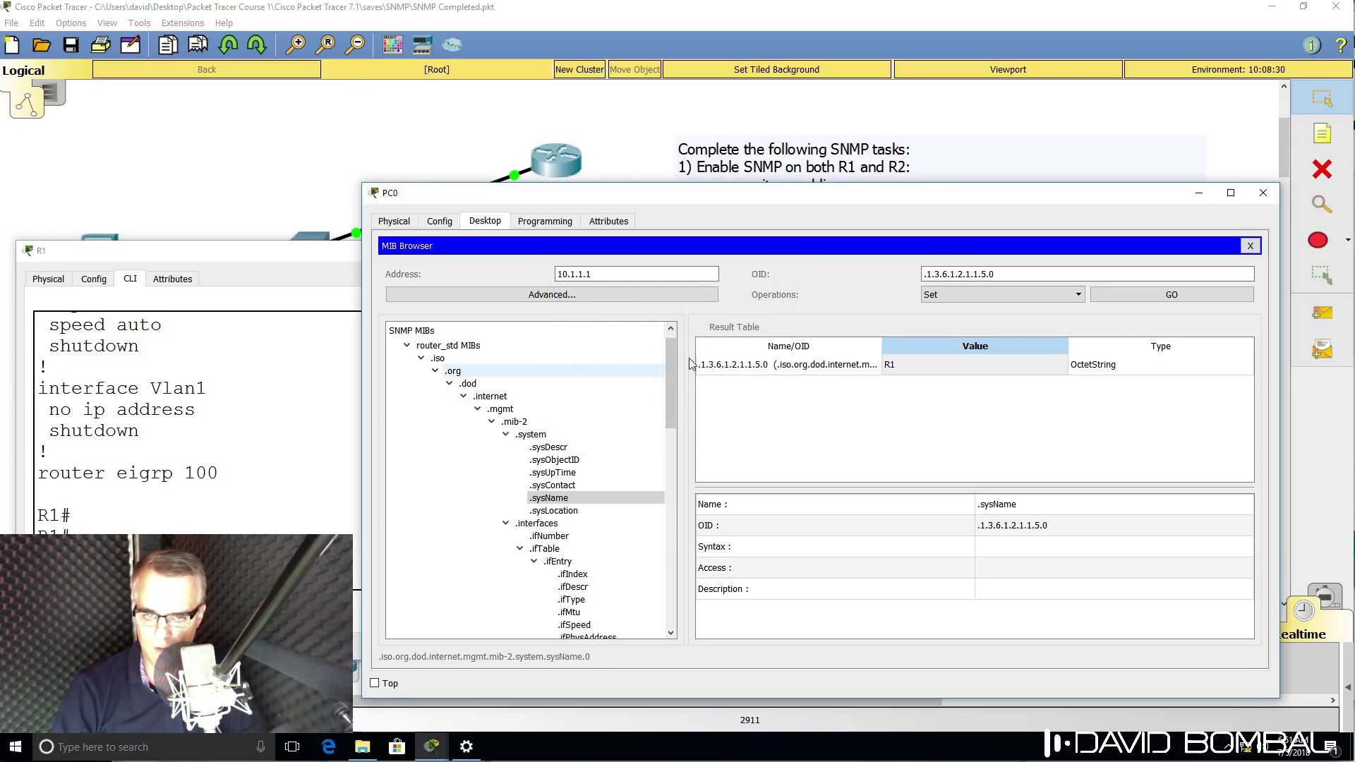
left_click(1197, 294)
Confirm R1's CLI prompt changed from R1# to Router1#.
left_click(910, 365)
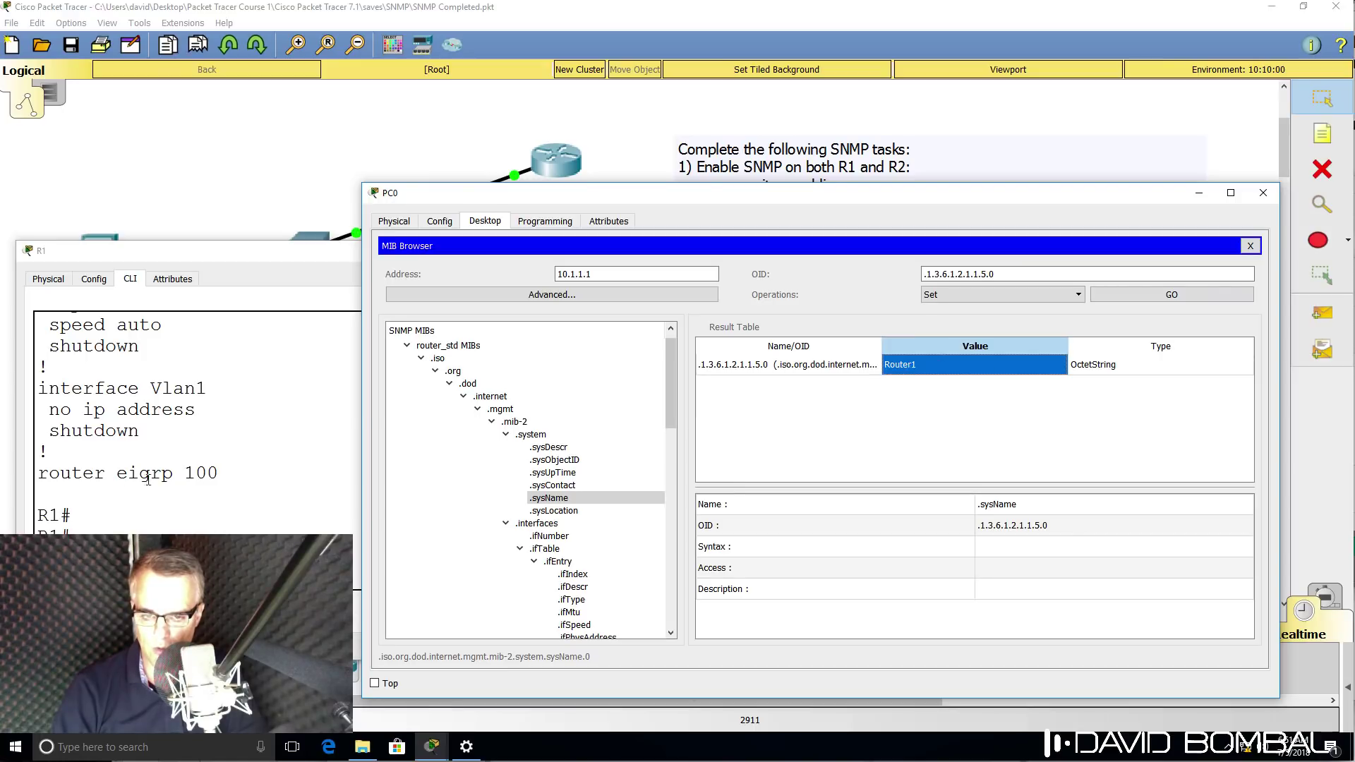
left_click(285, 461)
key("Return")
key("Return")
key("Return")
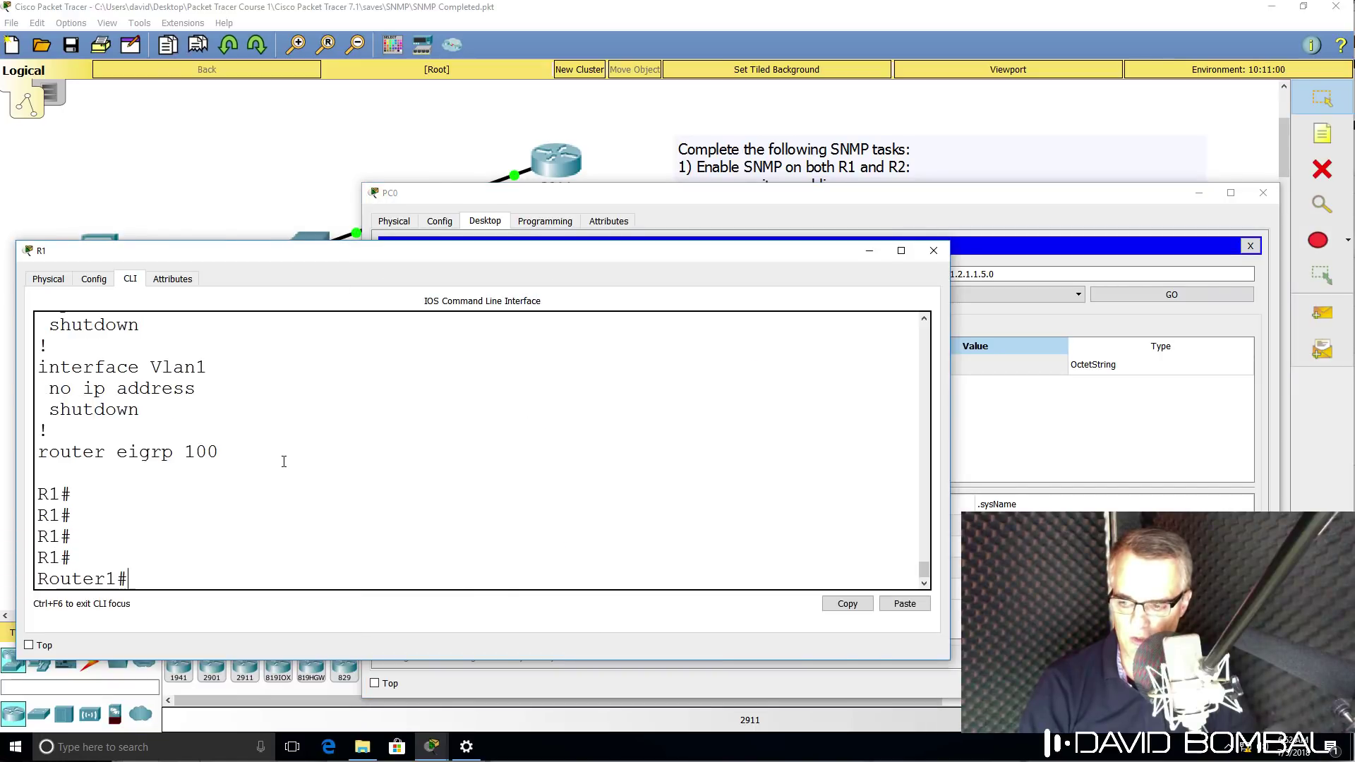
key("Return")
key("Return")
key("Return")
left_click_drag(168, 580, 39, 494)
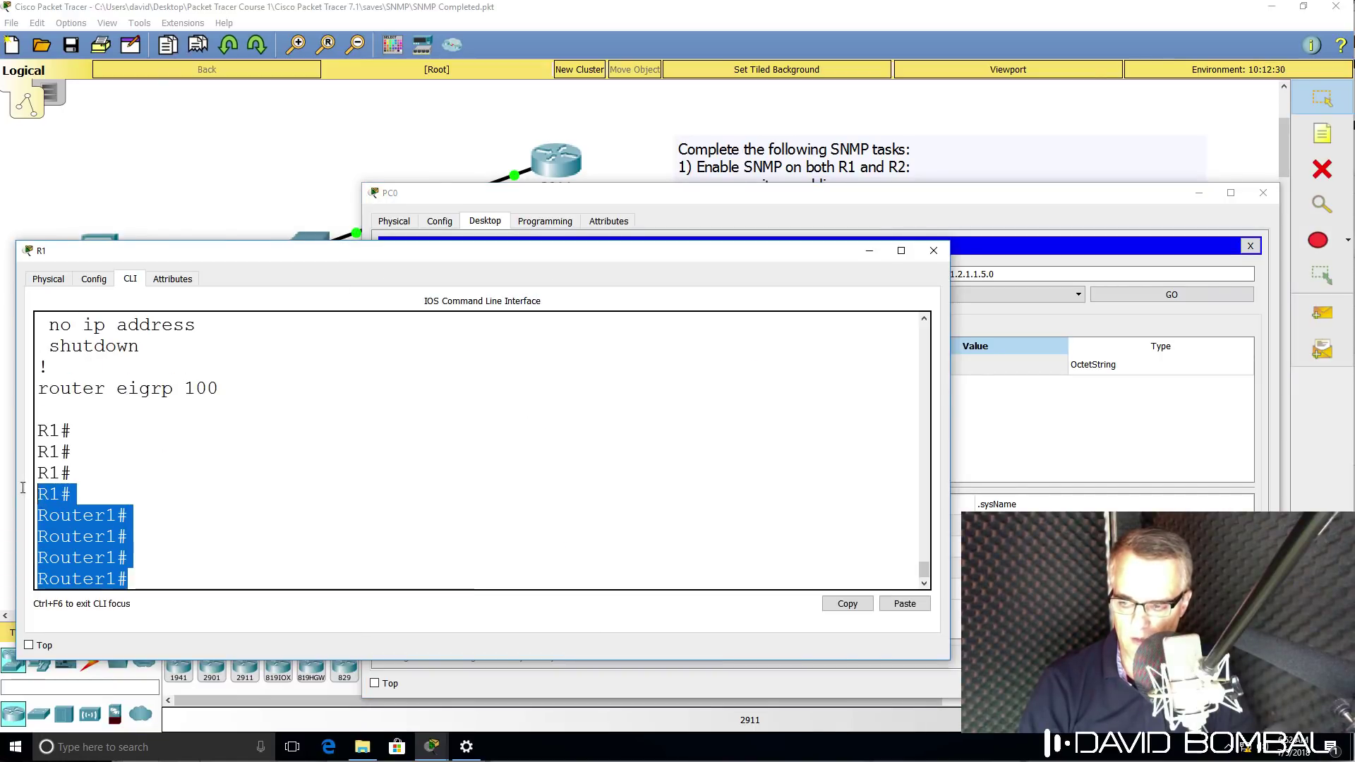
Get sysName again, which now returns Router1.
left_click(1005, 318)
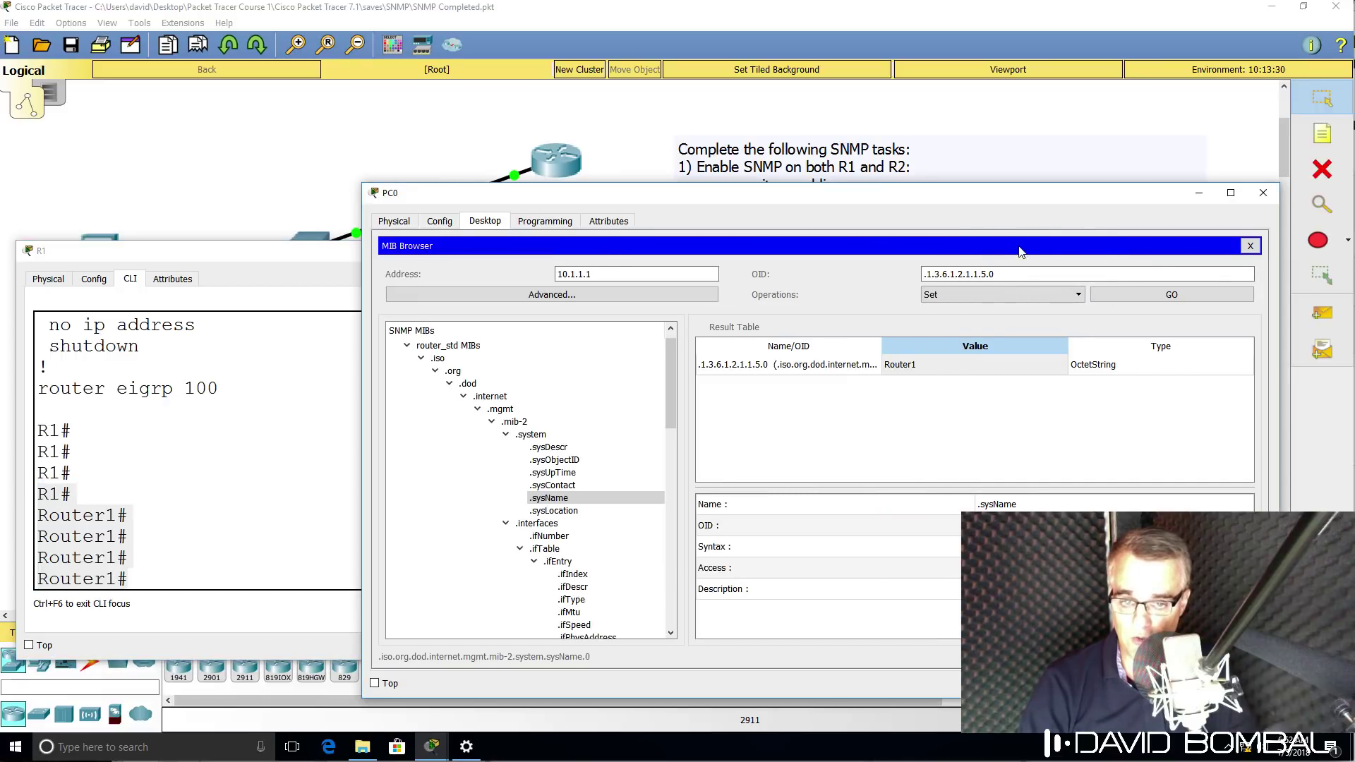
left_click(1001, 294)
left_click(987, 308)
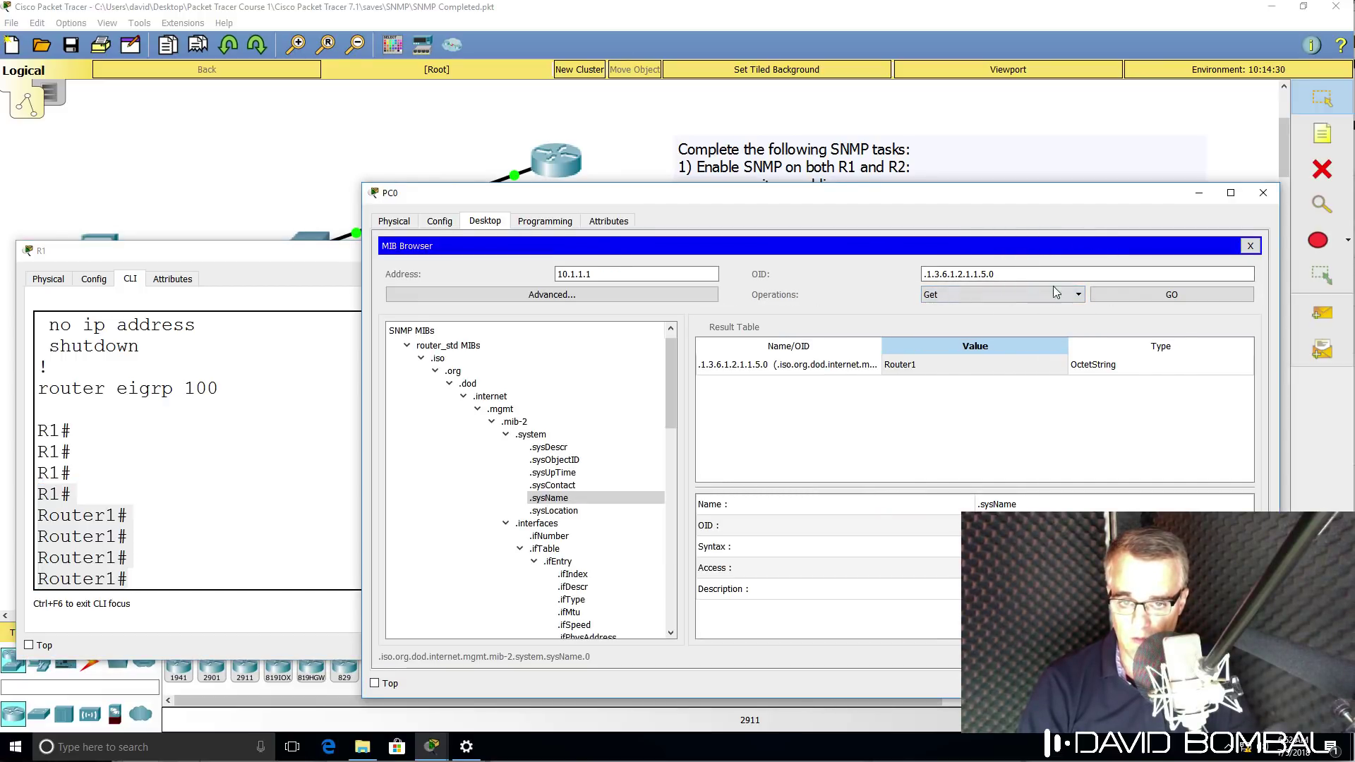
left_click(1147, 296)
left_click(965, 364)
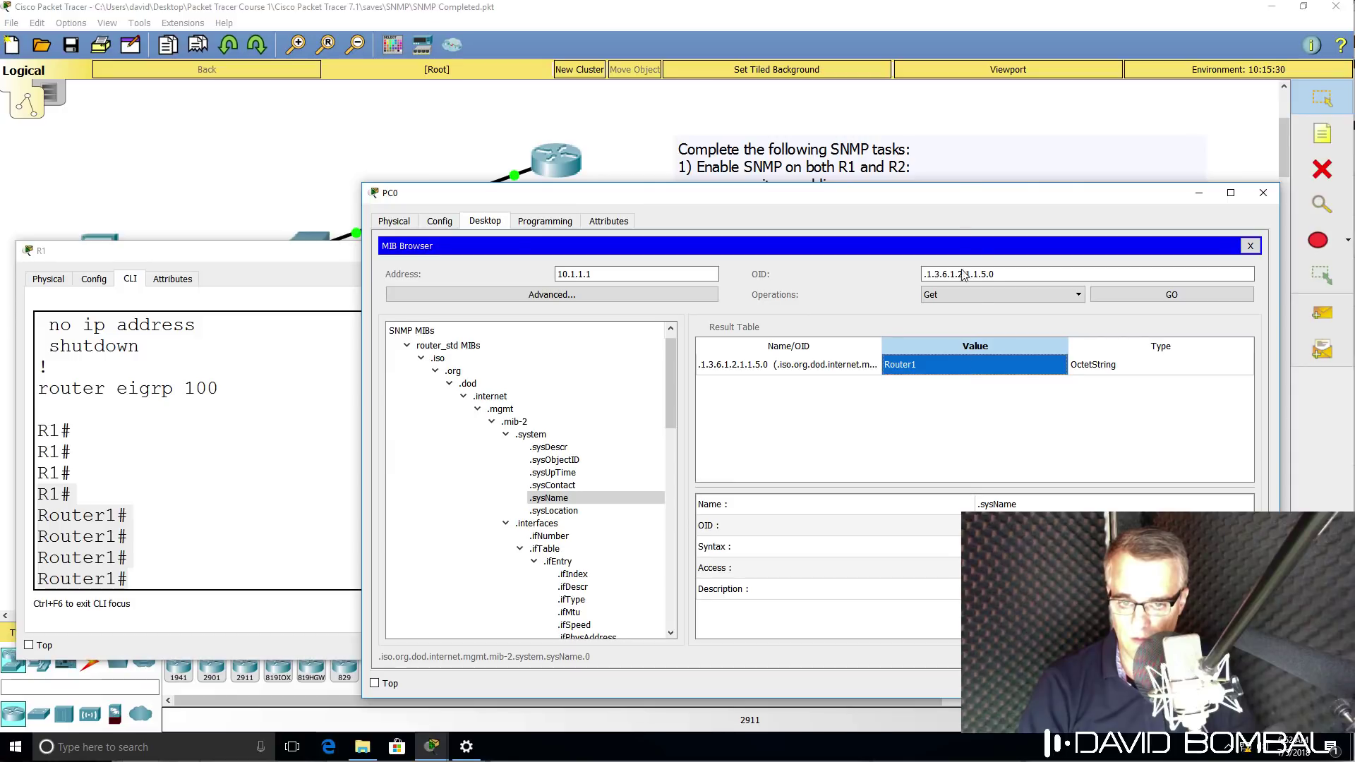
Set sysName back to R1 over SNMP.
left_click(971, 294)
left_click(946, 334)
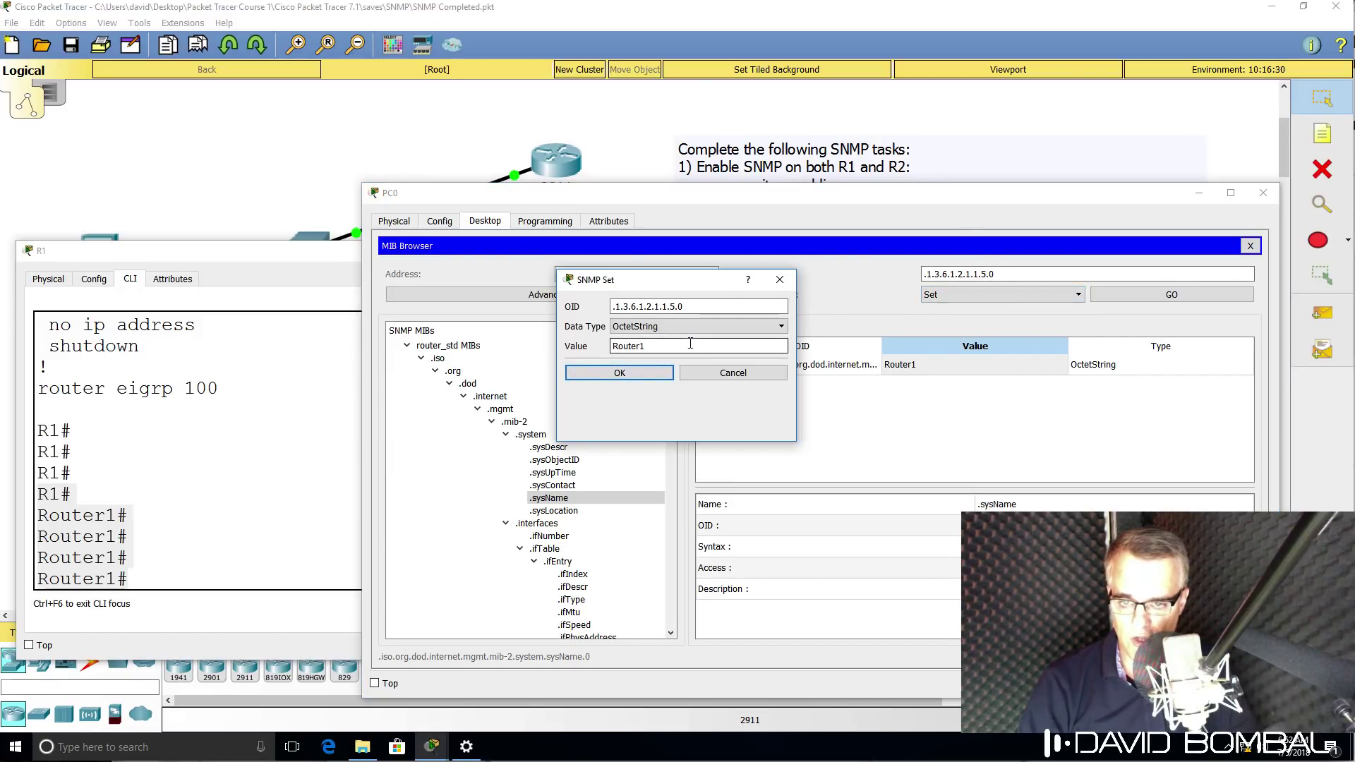
key("BackSpace")
key("BackSpace")
key("BackSpace")
key("BackSpace")
key("BackSpace")
key("BackSpace")
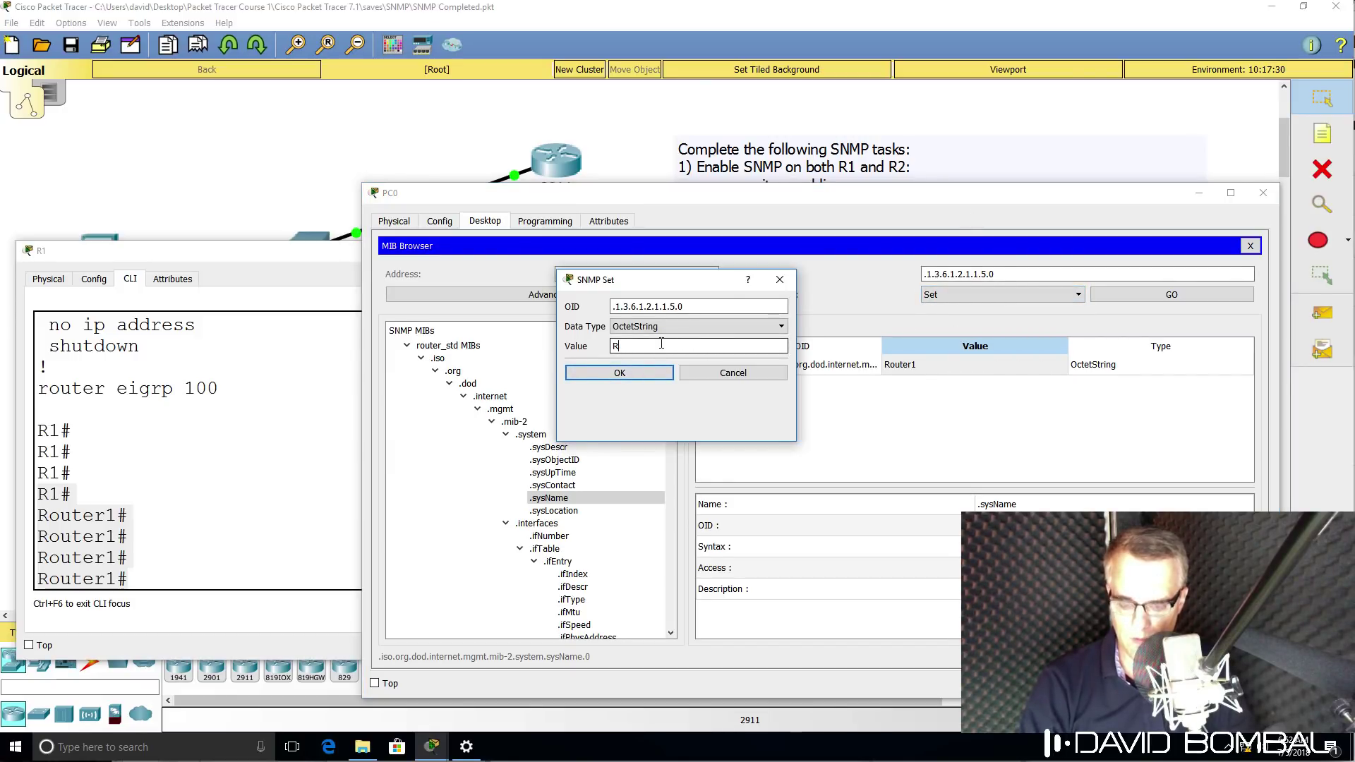
type("1")
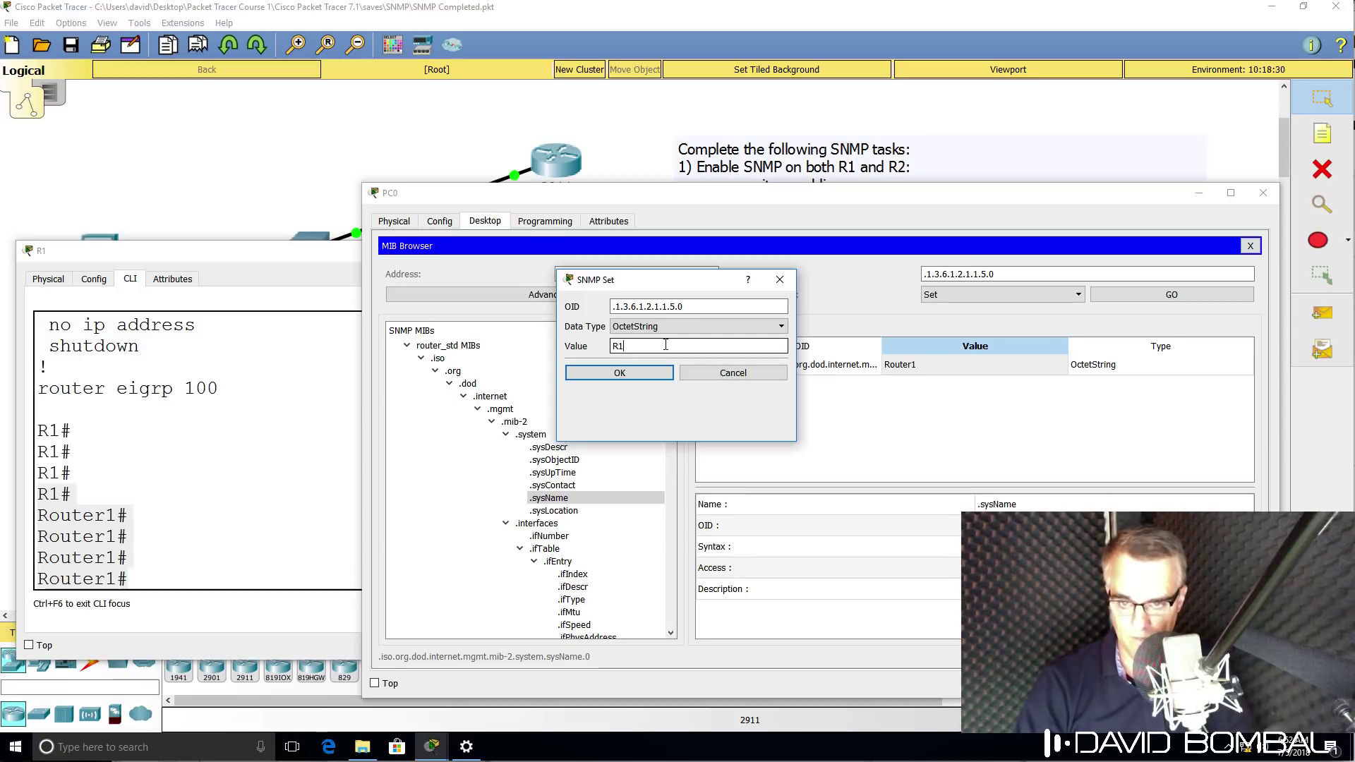
left_click(611, 373)
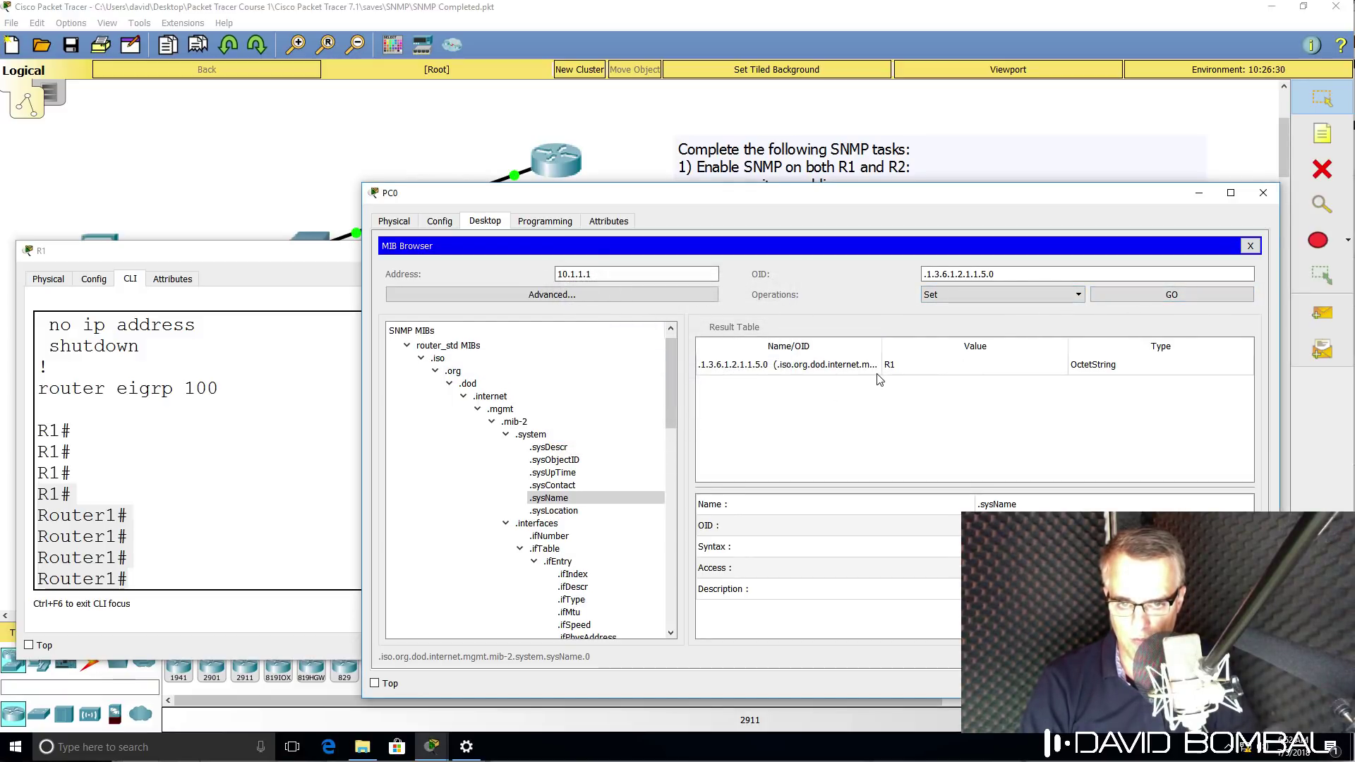
left_click(937, 372)
Check that R1's CLI prompt reads R1# again.
left_click(186, 529)
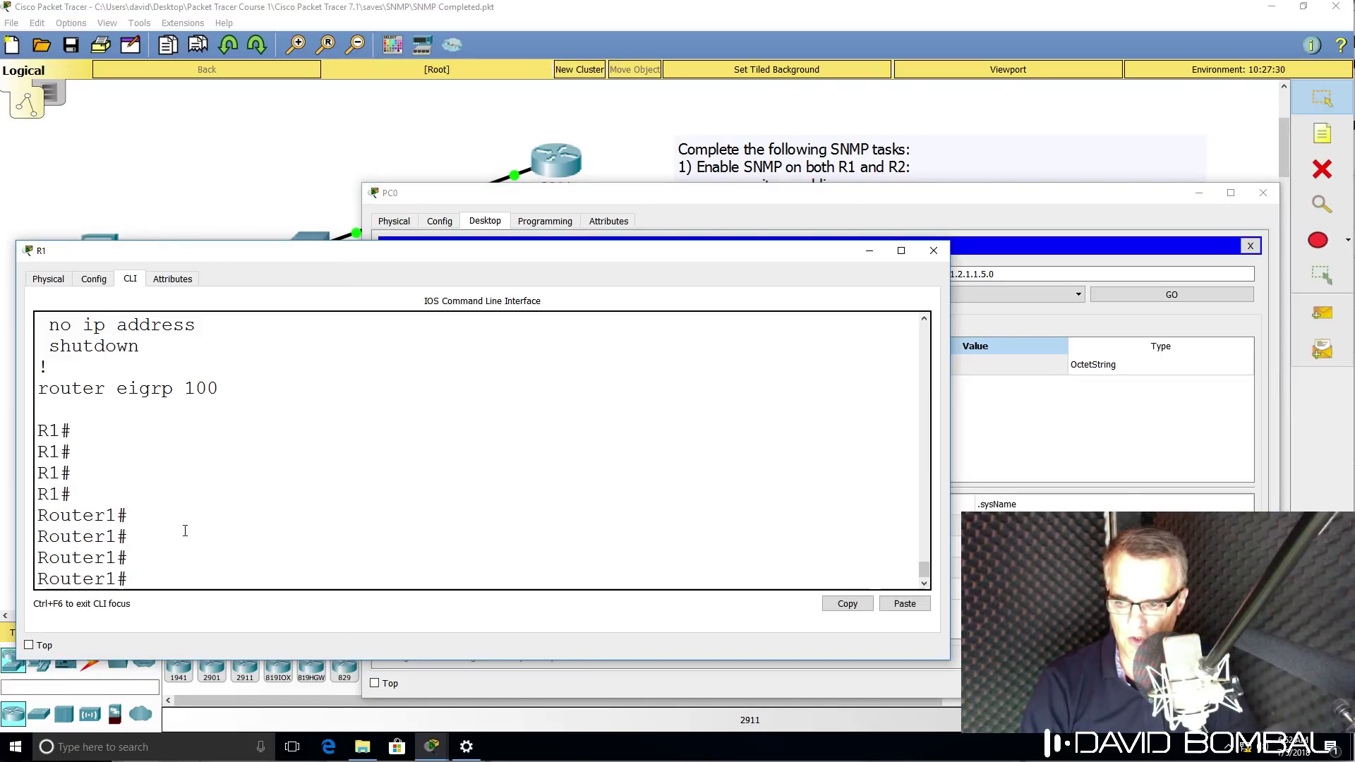
key("Return")
key("Return")
key("Return")
key("Return")
left_click_drag(74, 558, 32, 462)
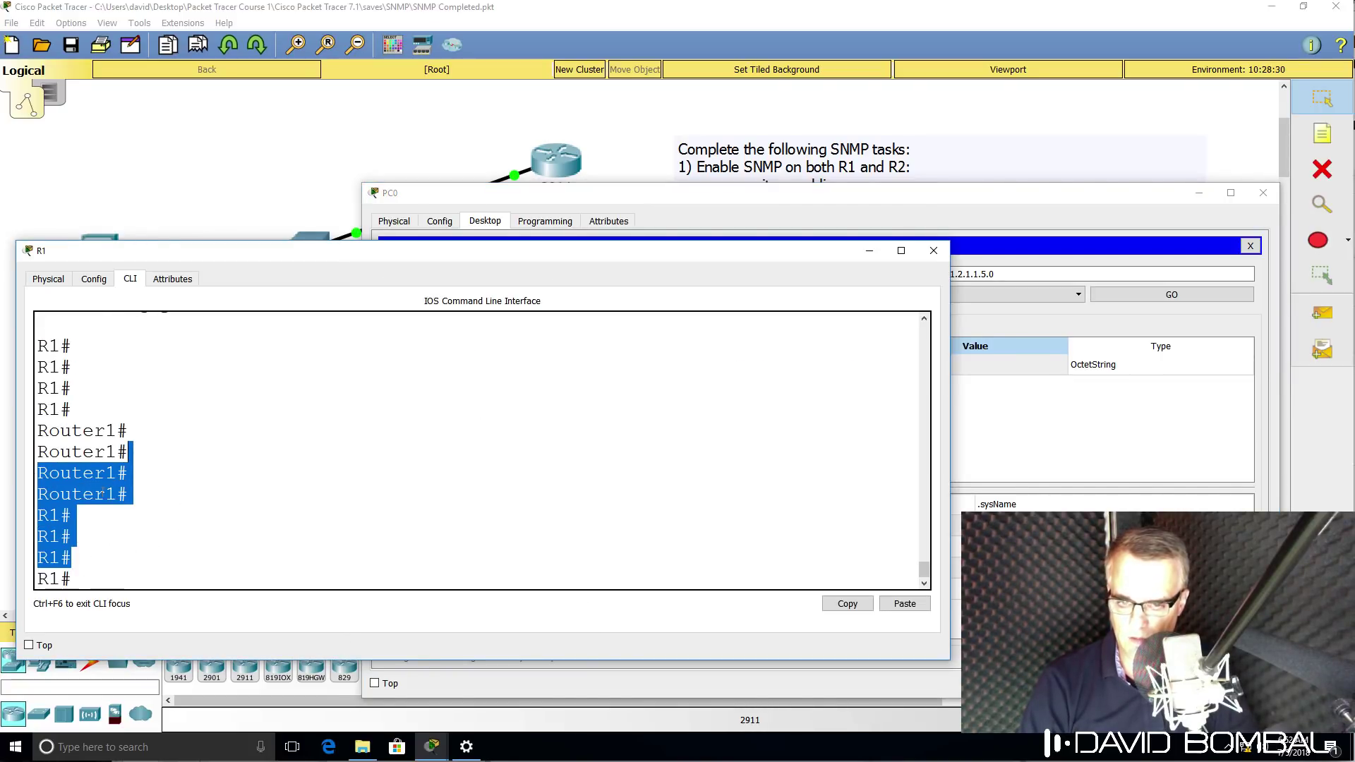
Get R1's current sysName from the MIB Browser.
left_click(908, 210)
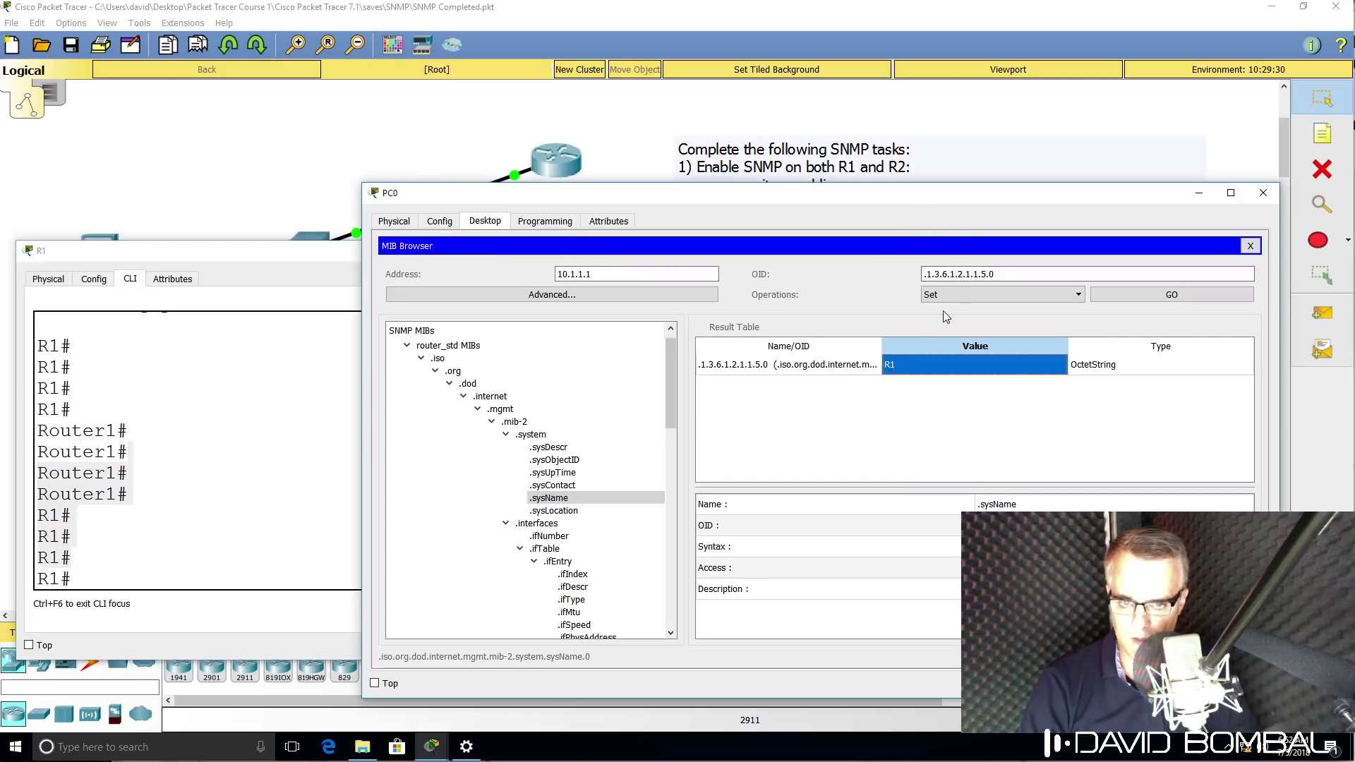
left_click(971, 299)
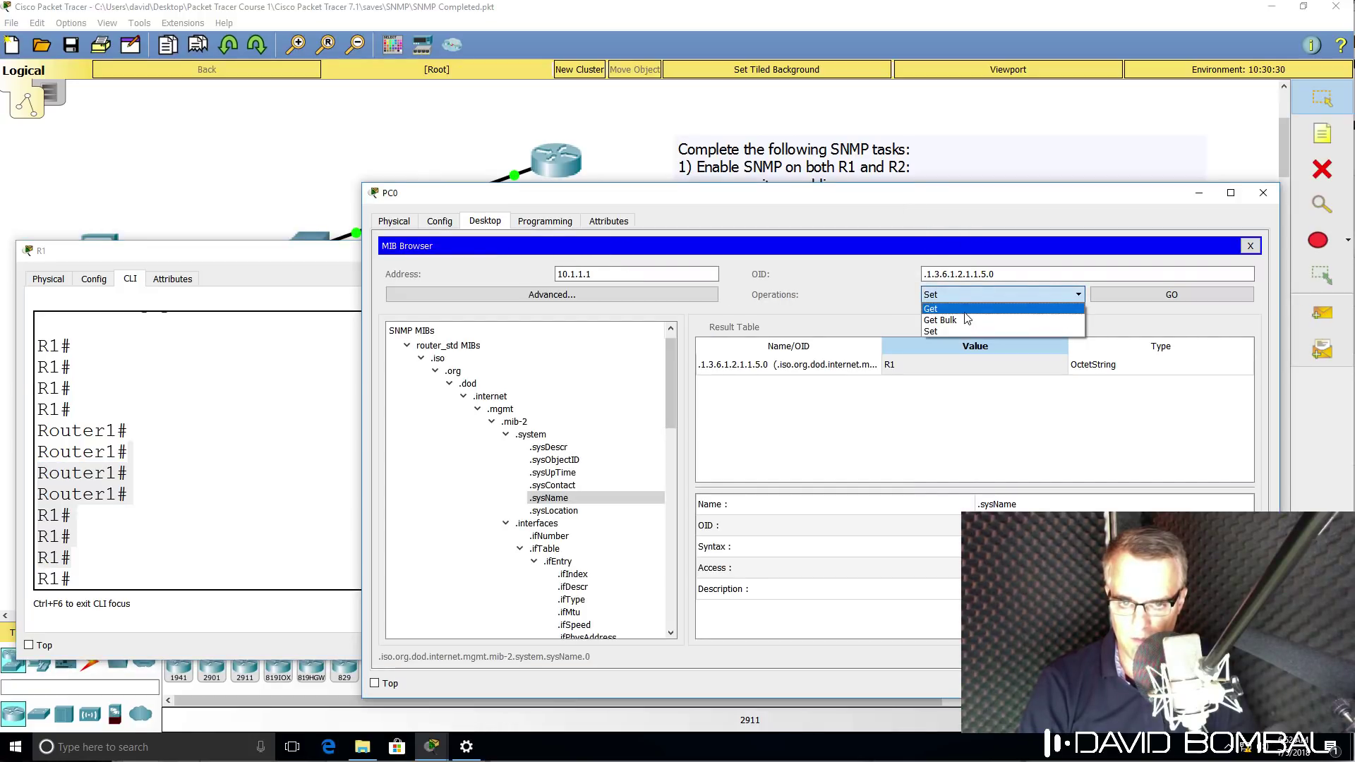
left_click(969, 309)
left_click(1115, 296)
Set sysName to Router1 over SNMP and refresh R1's CLI to show Router1#.
left_click(1043, 295)
left_click(1010, 311)
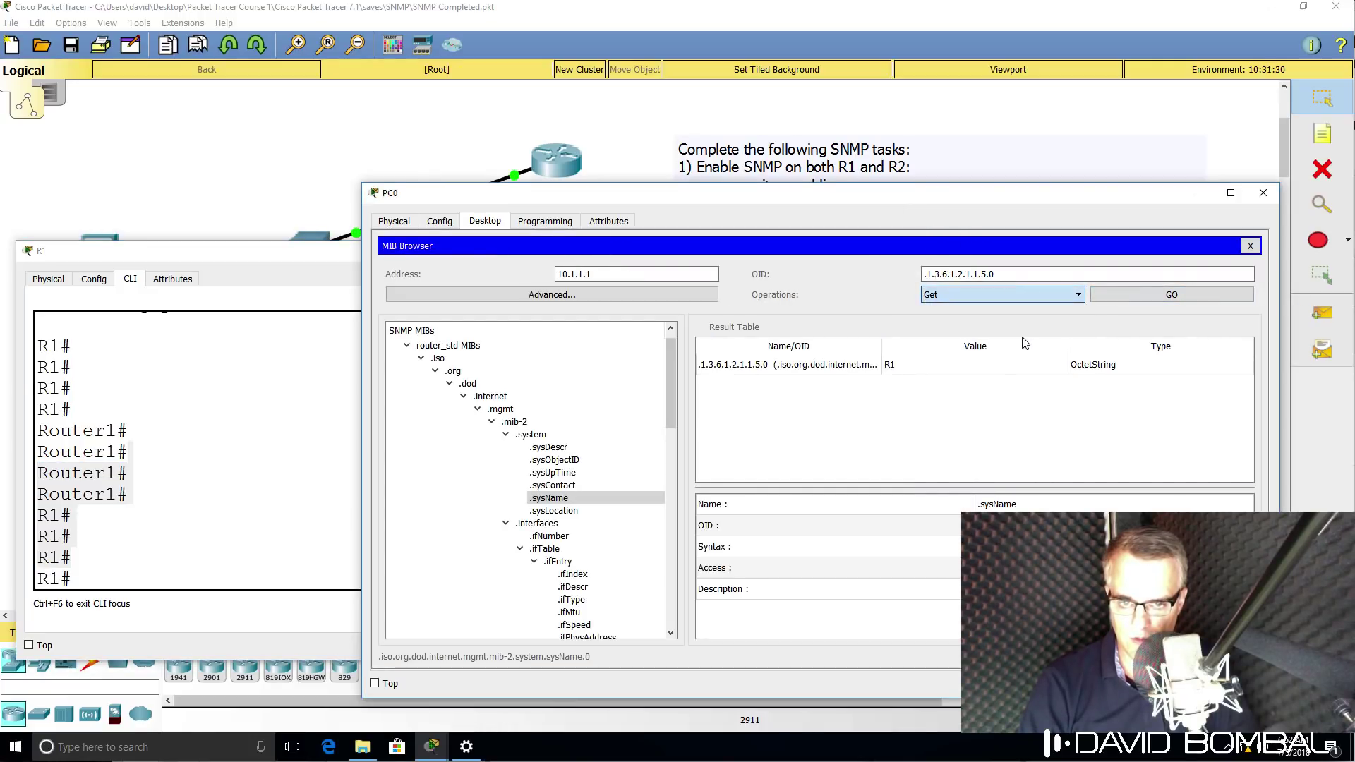
left_click(1001, 290)
left_click(988, 332)
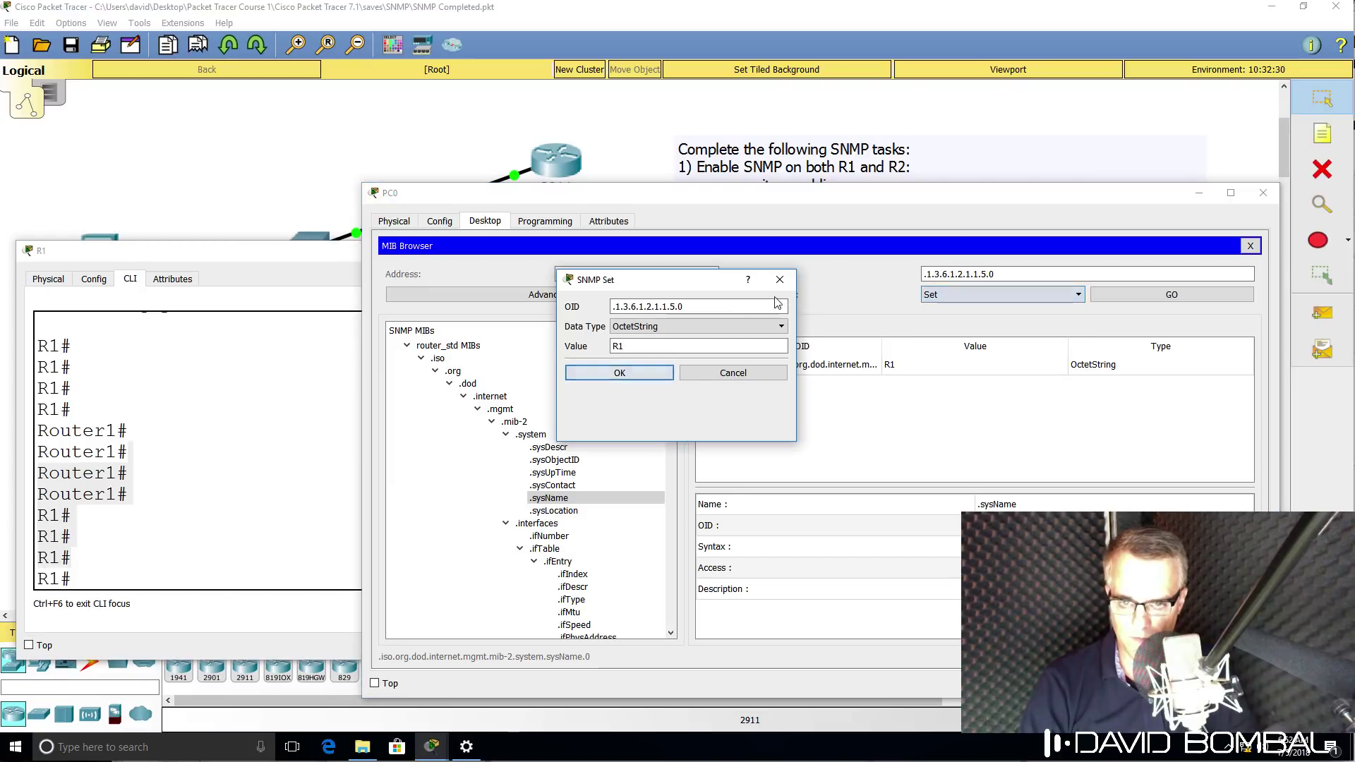
key("BackSpace")
type("out")
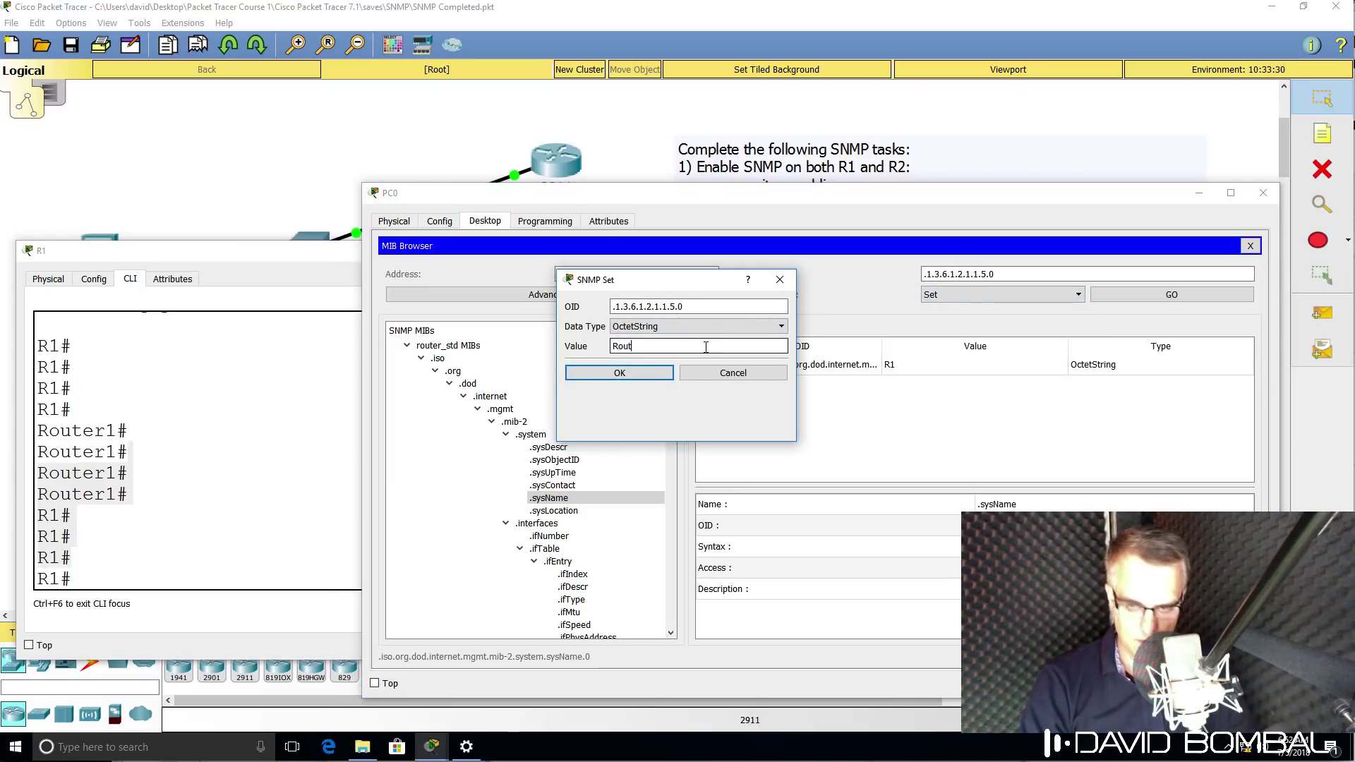
type("er1")
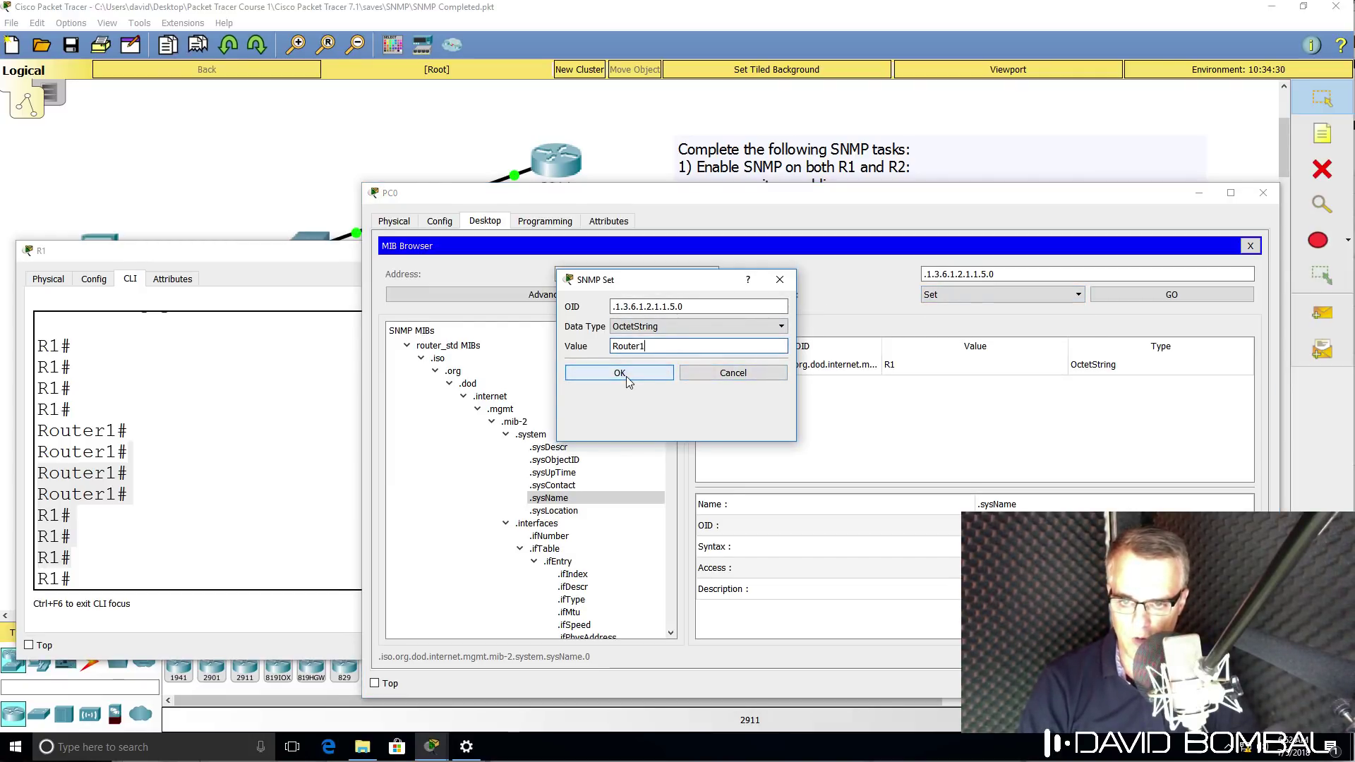
left_click(624, 374)
left_click(1167, 294)
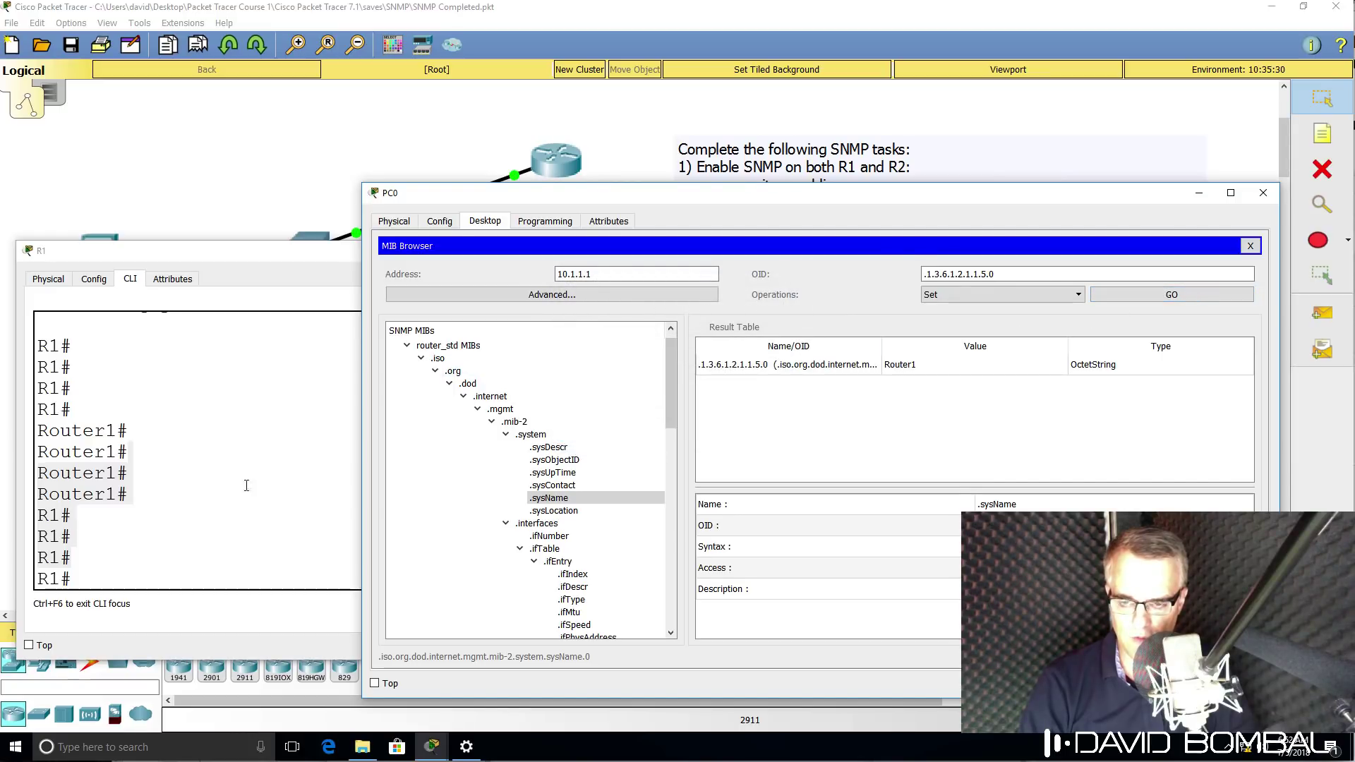
left_click(208, 477)
key("Return")
key("Return")
key("Return")
key("Return")
key("Return")
key("Return")
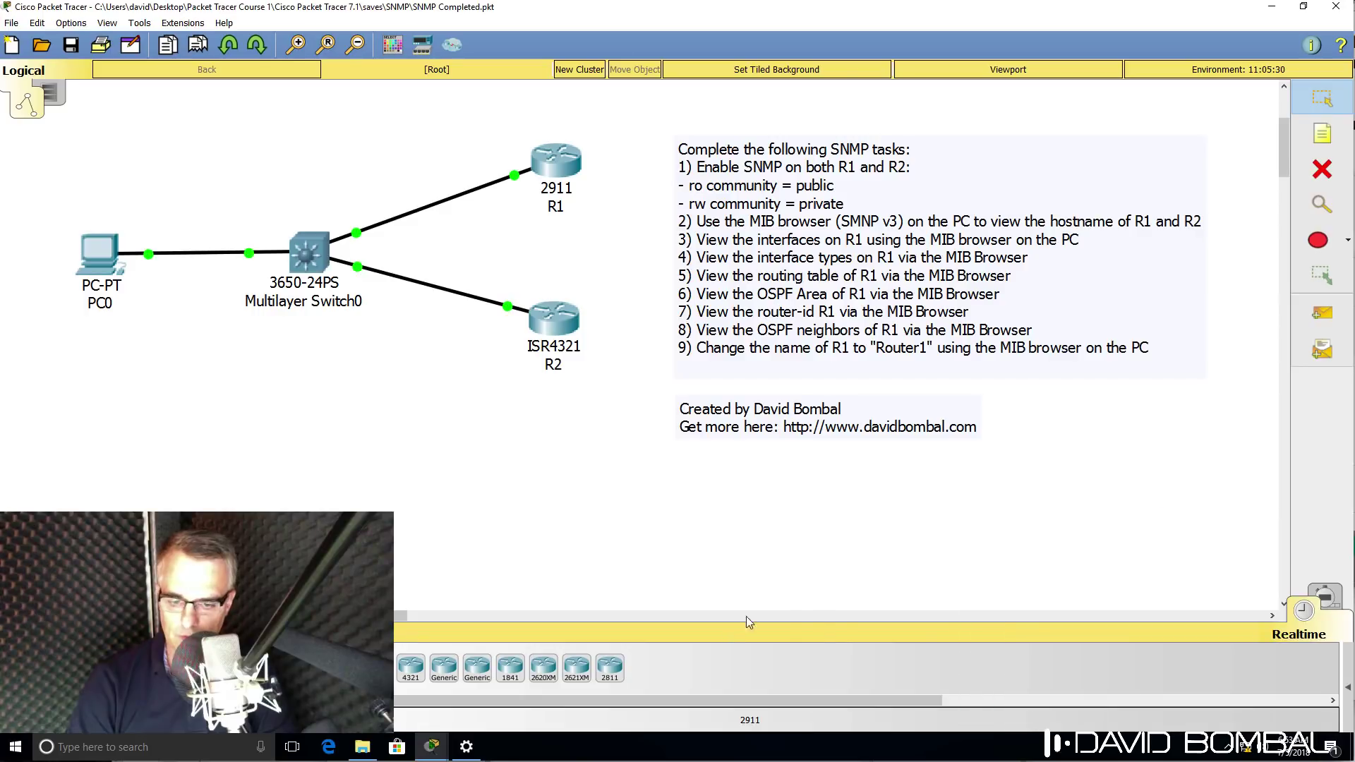
Switch to Simulation mode and send a Get for sysName on 10.1.1.1 from PC0.
left_click(1324, 595)
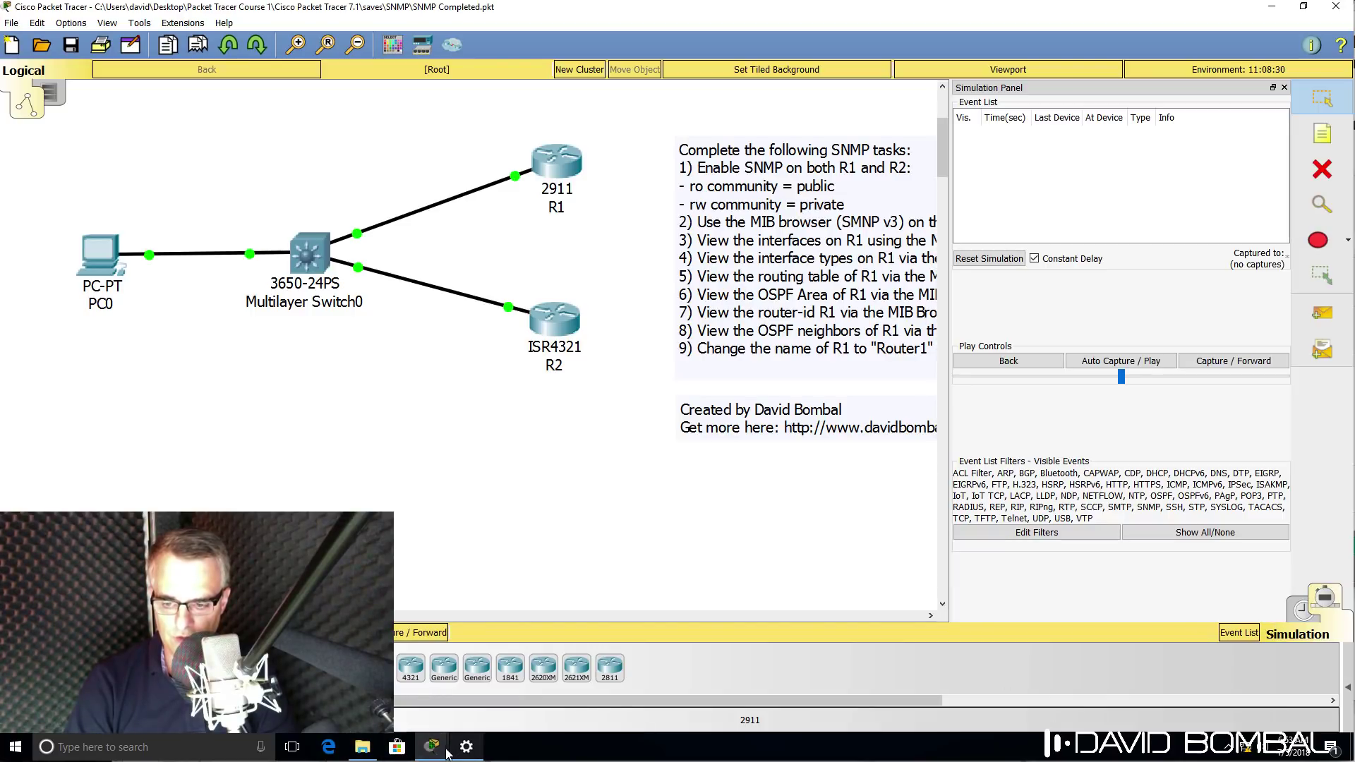
mouse_move(432, 748)
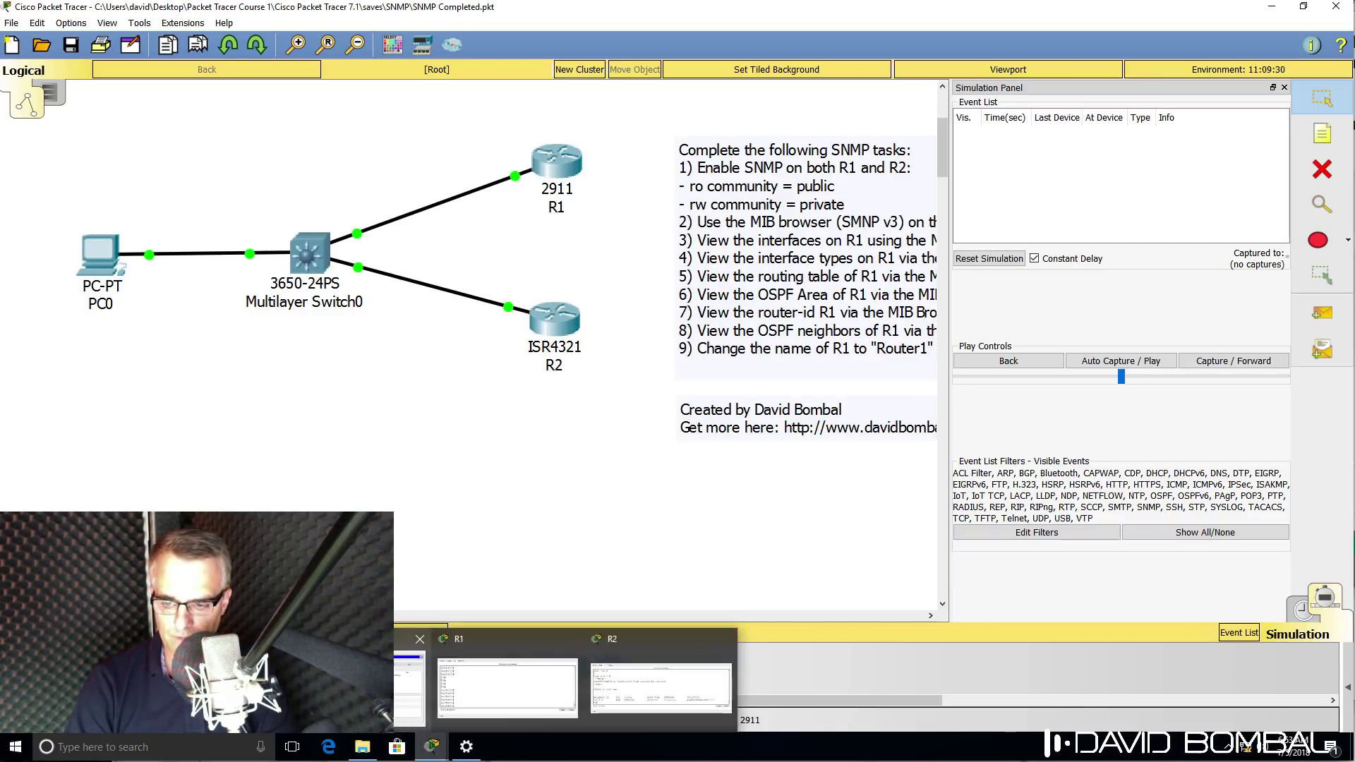
left_click(381, 706)
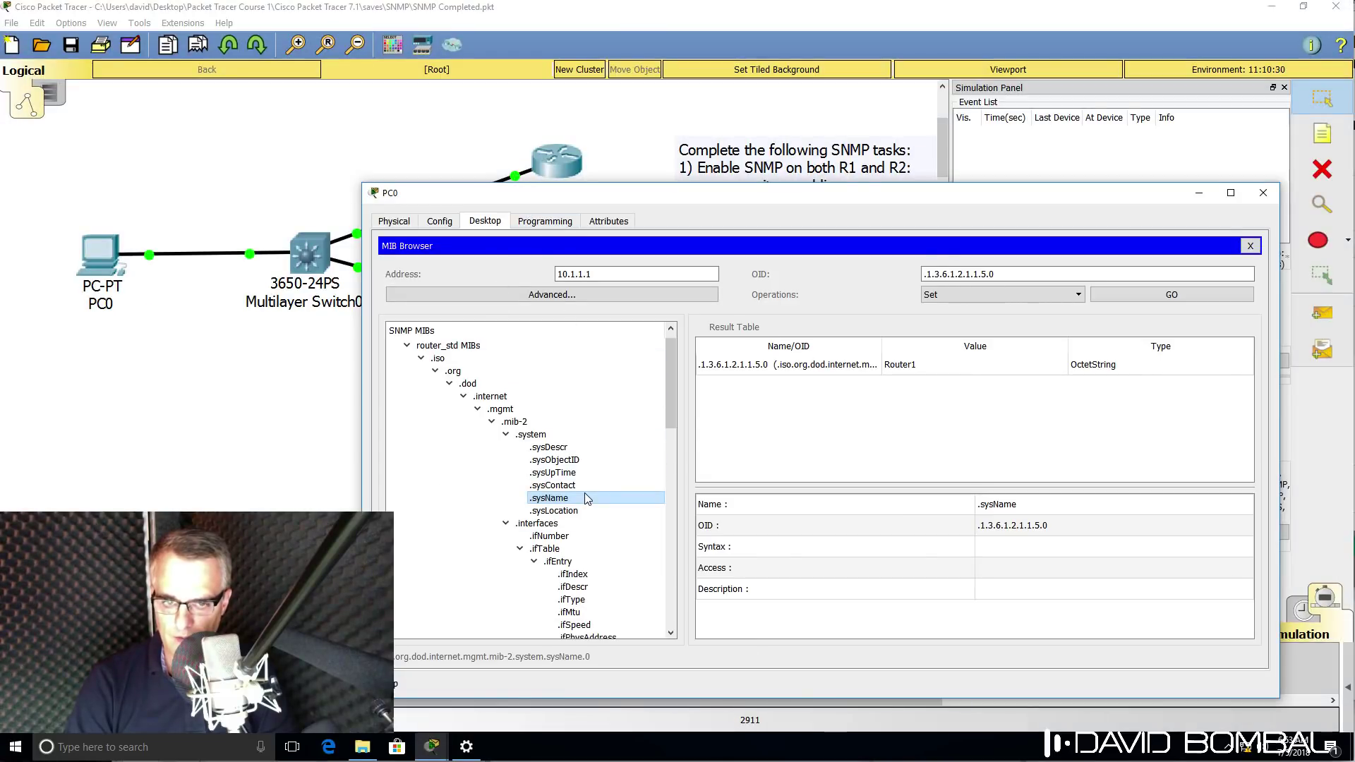
left_click(955, 307)
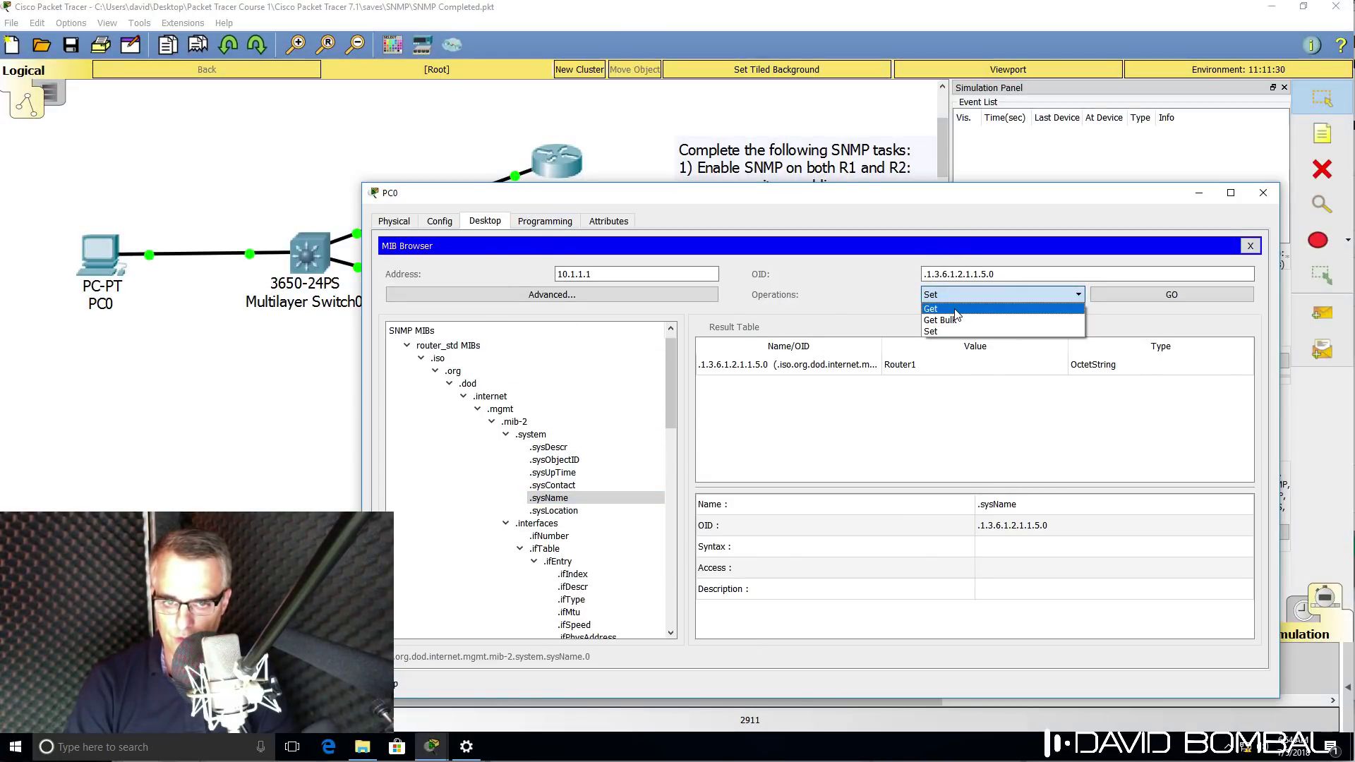
left_click(954, 307)
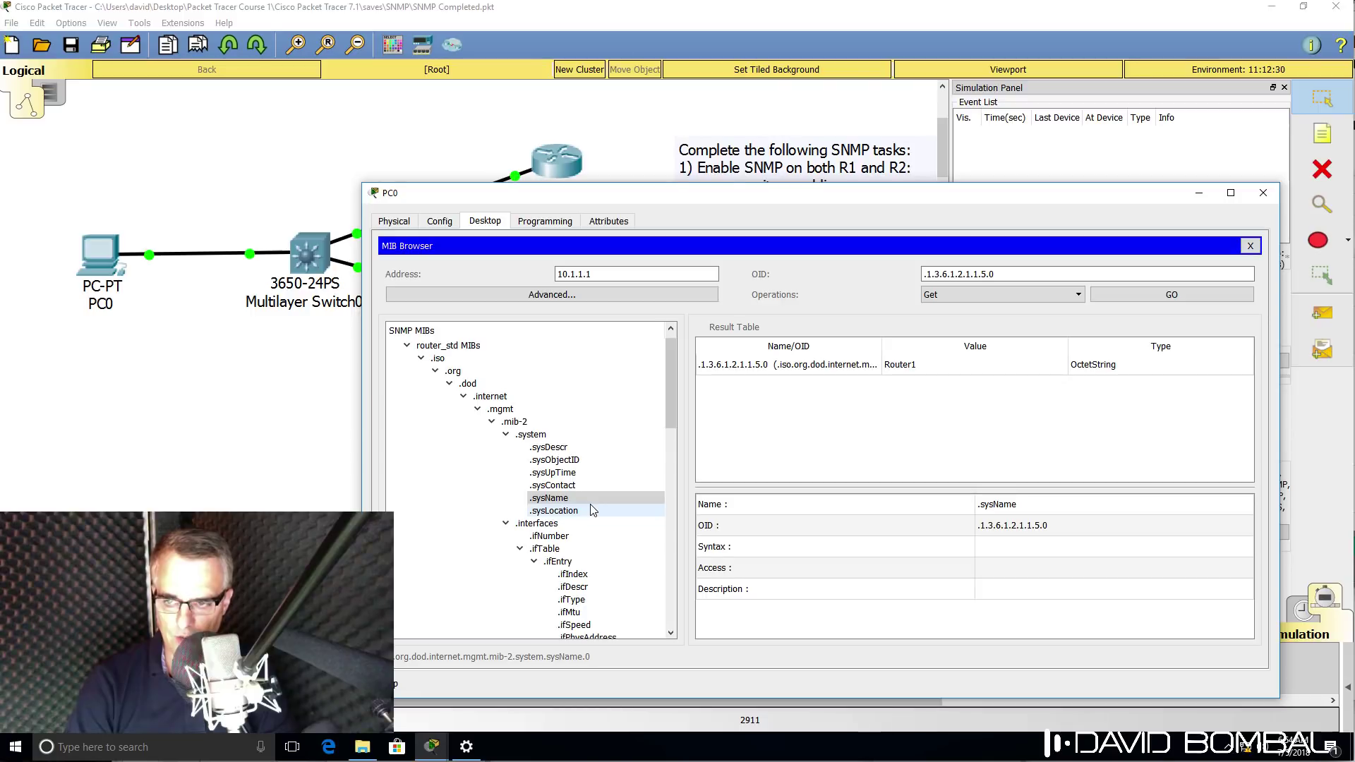
left_click(1157, 295)
Open the SNMP envelope at PC0 and show its enlarged Outbound PDU Details.
left_click(125, 364)
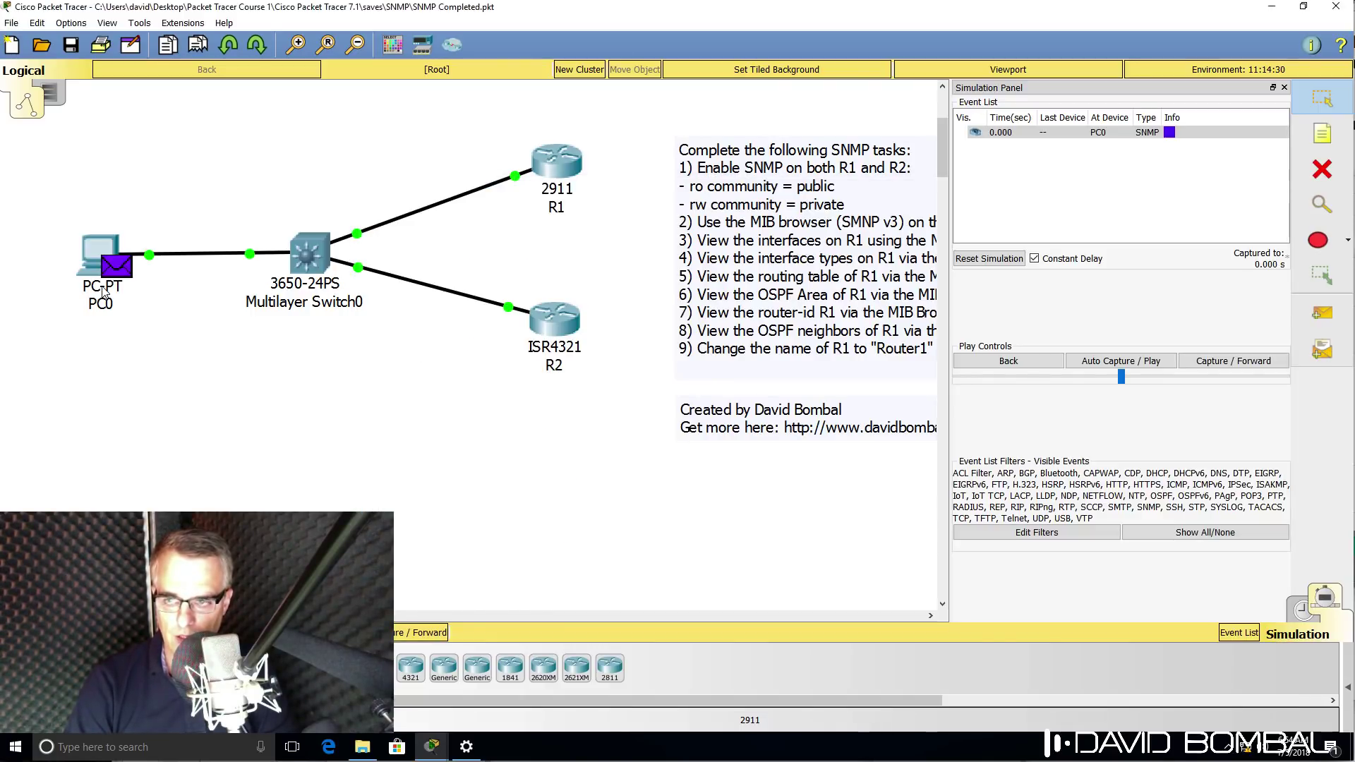
left_click(113, 270)
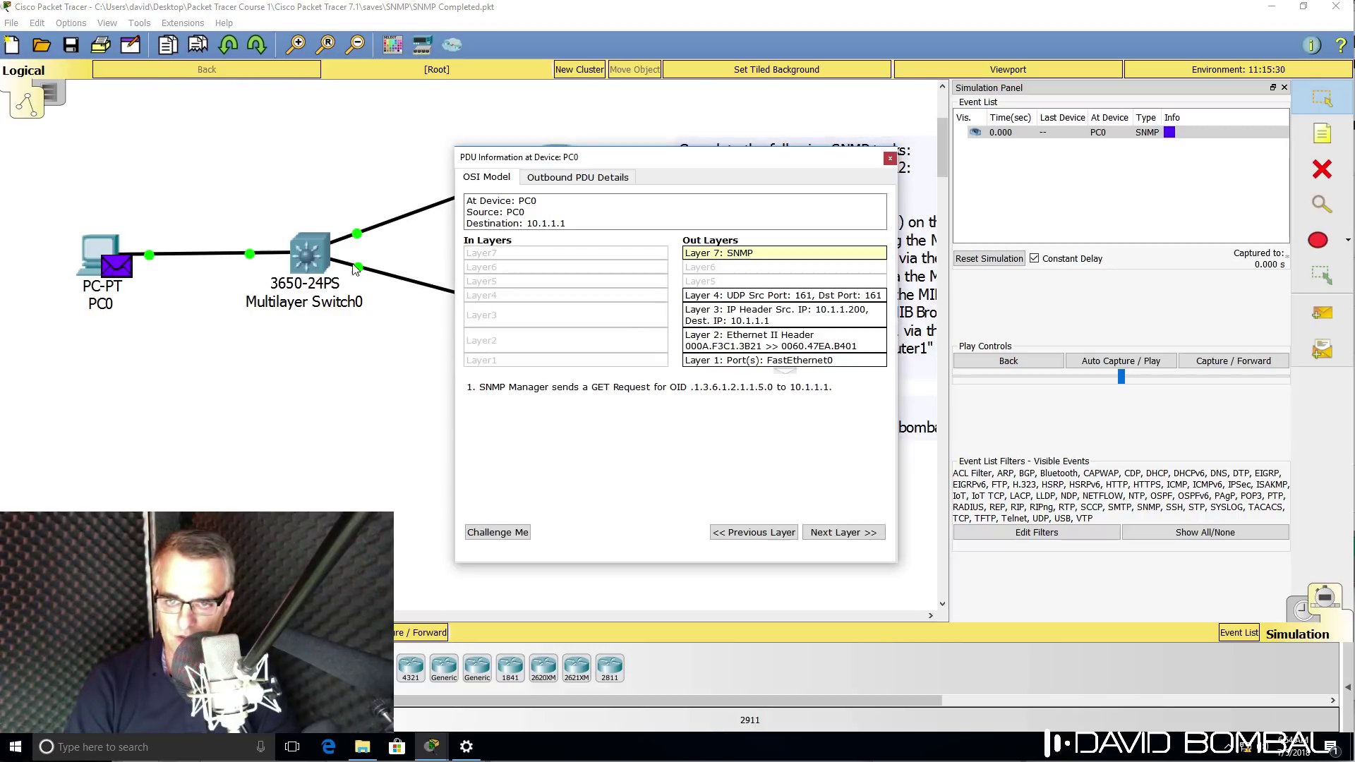
left_click_drag(897, 334, 995, 334)
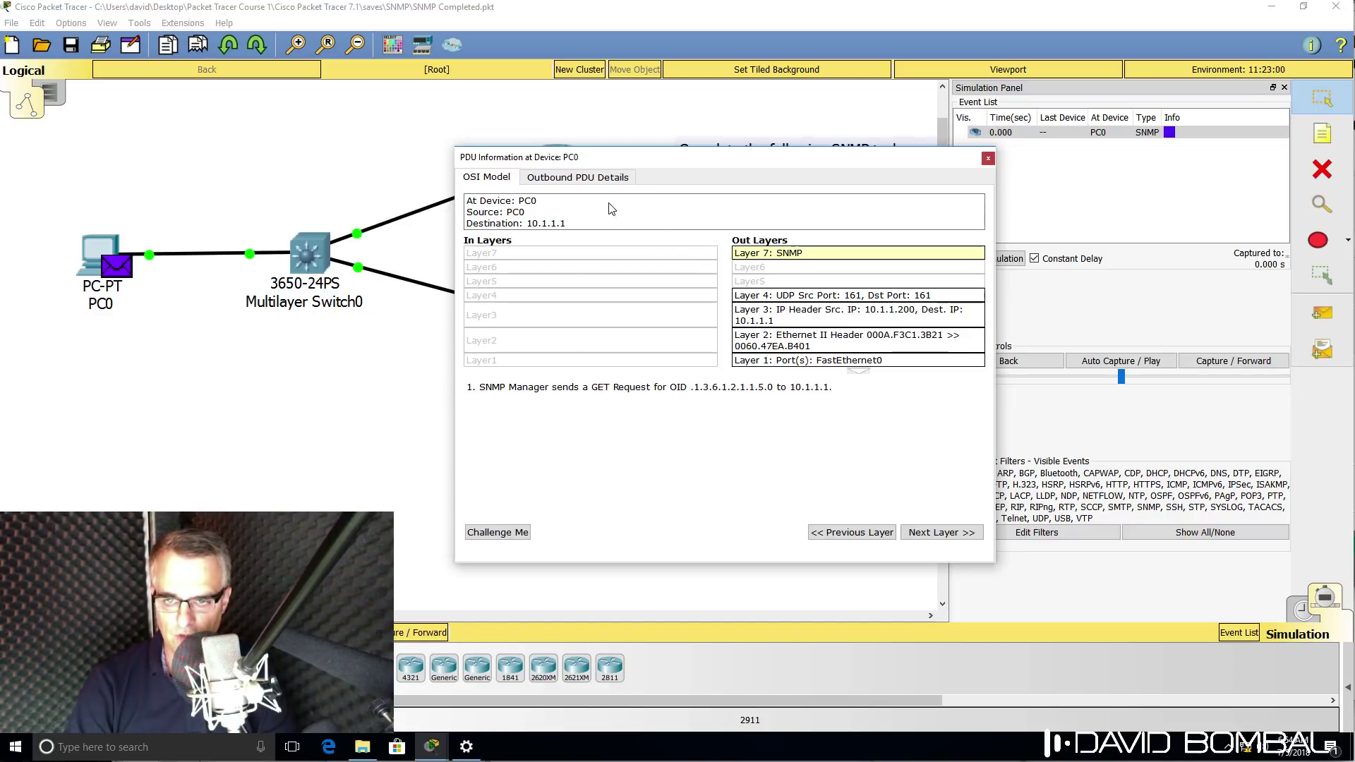
left_click(591, 178)
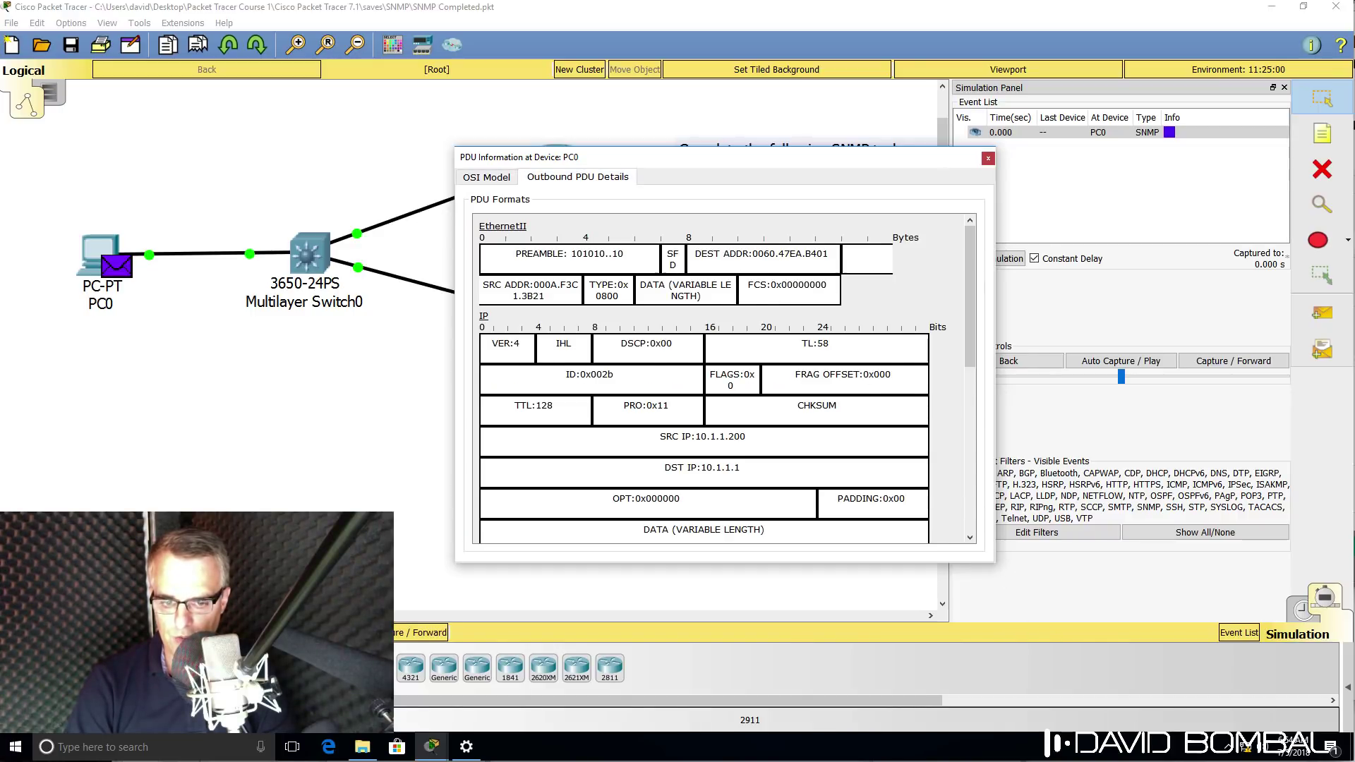
left_click_drag(994, 562, 1196, 695)
left_click_drag(739, 163, 634, 134)
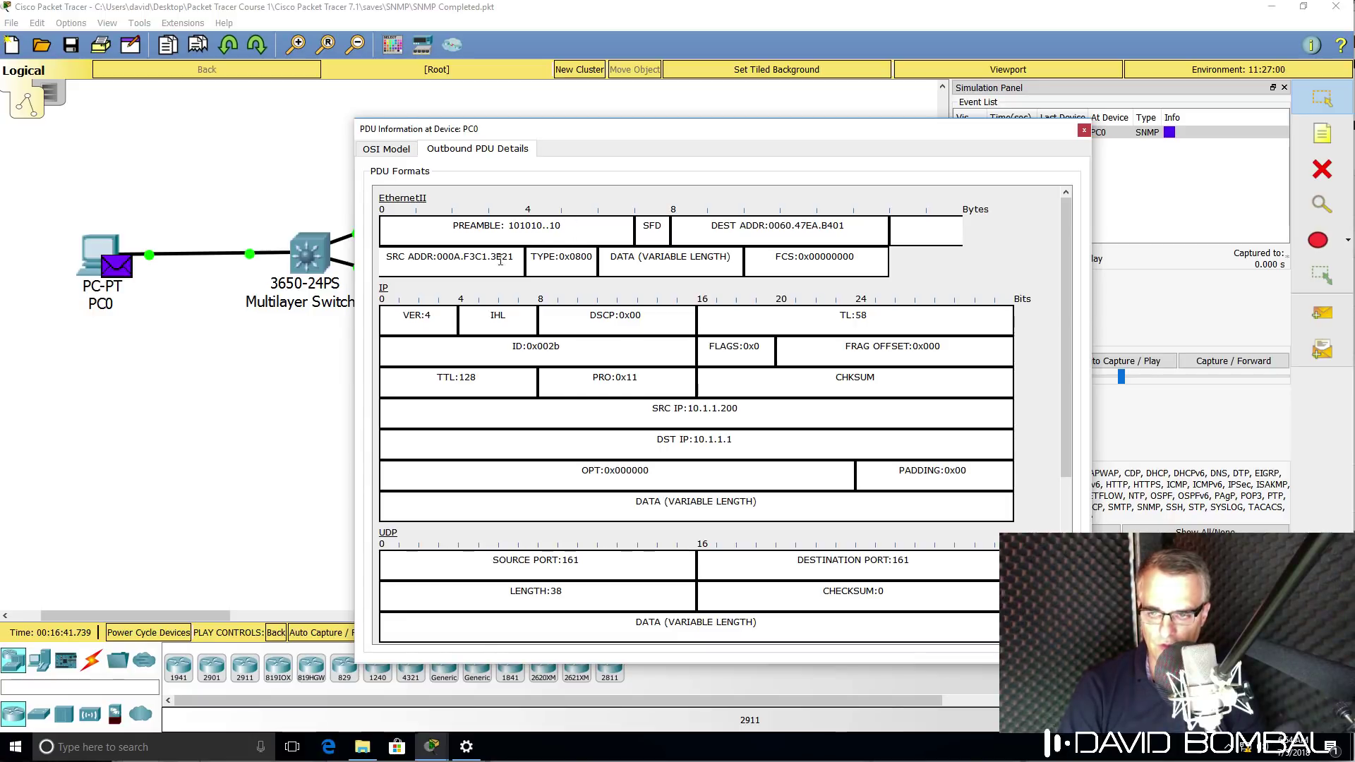
Inspect the MAC addresses, IPs 10.1.1.200 to 10.1.1.1, and UDP ports 161.
left_click_drag(506, 257, 392, 256)
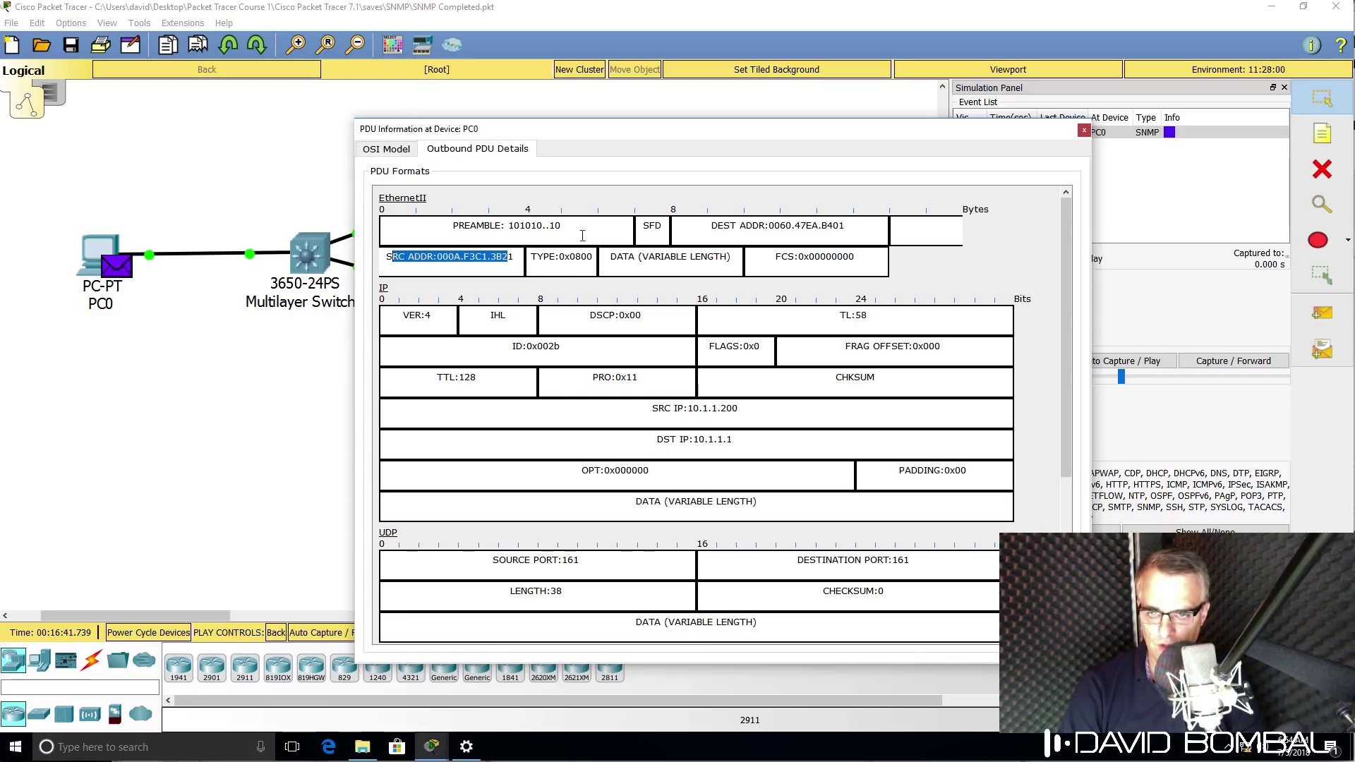
left_click_drag(670, 226, 849, 225)
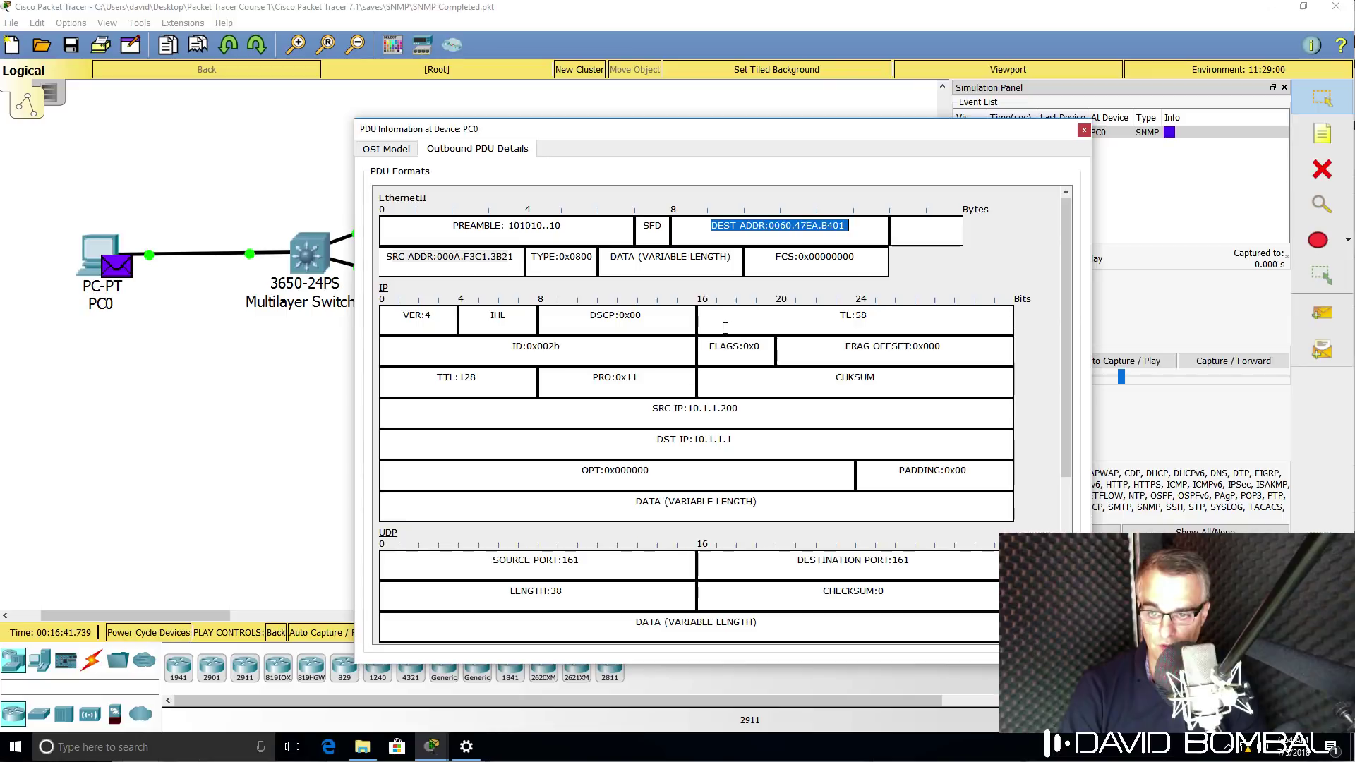
left_click_drag(650, 407, 739, 408)
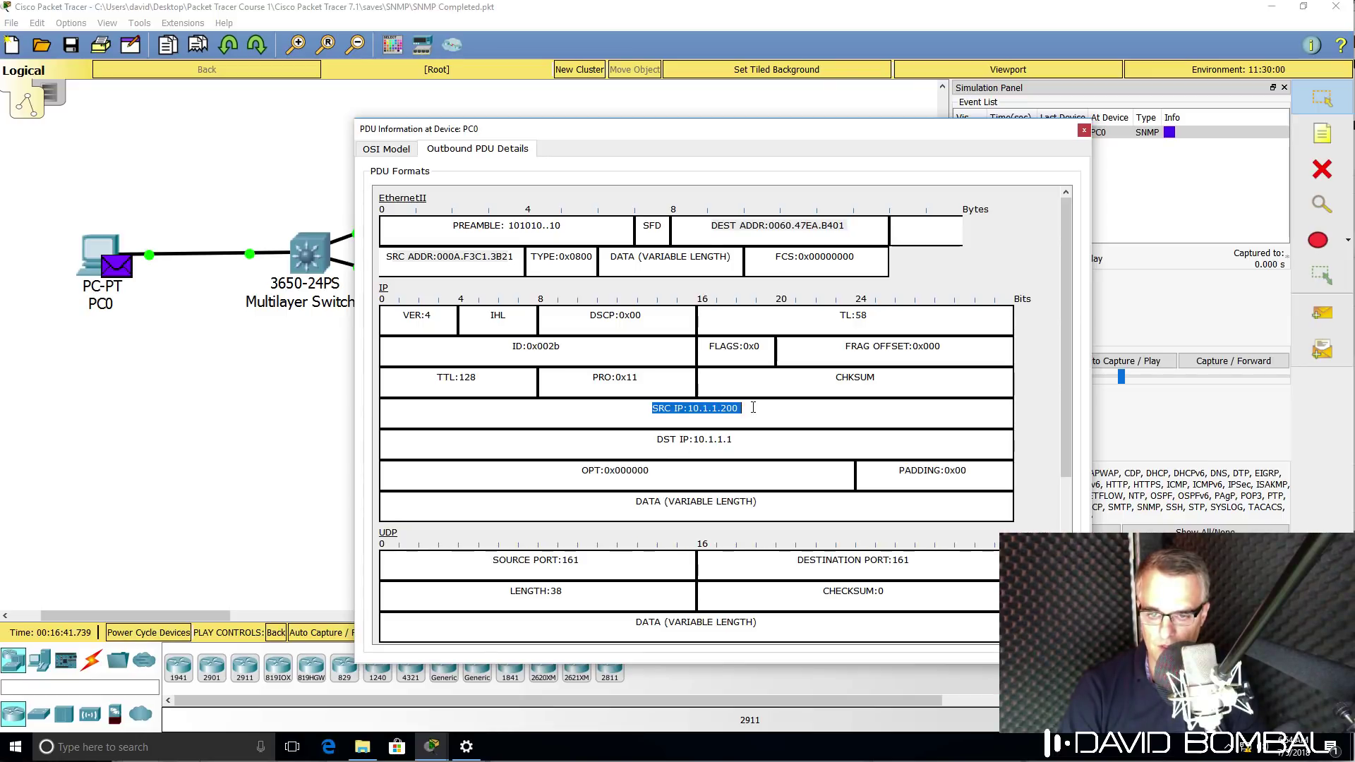
left_click_drag(655, 439, 735, 443)
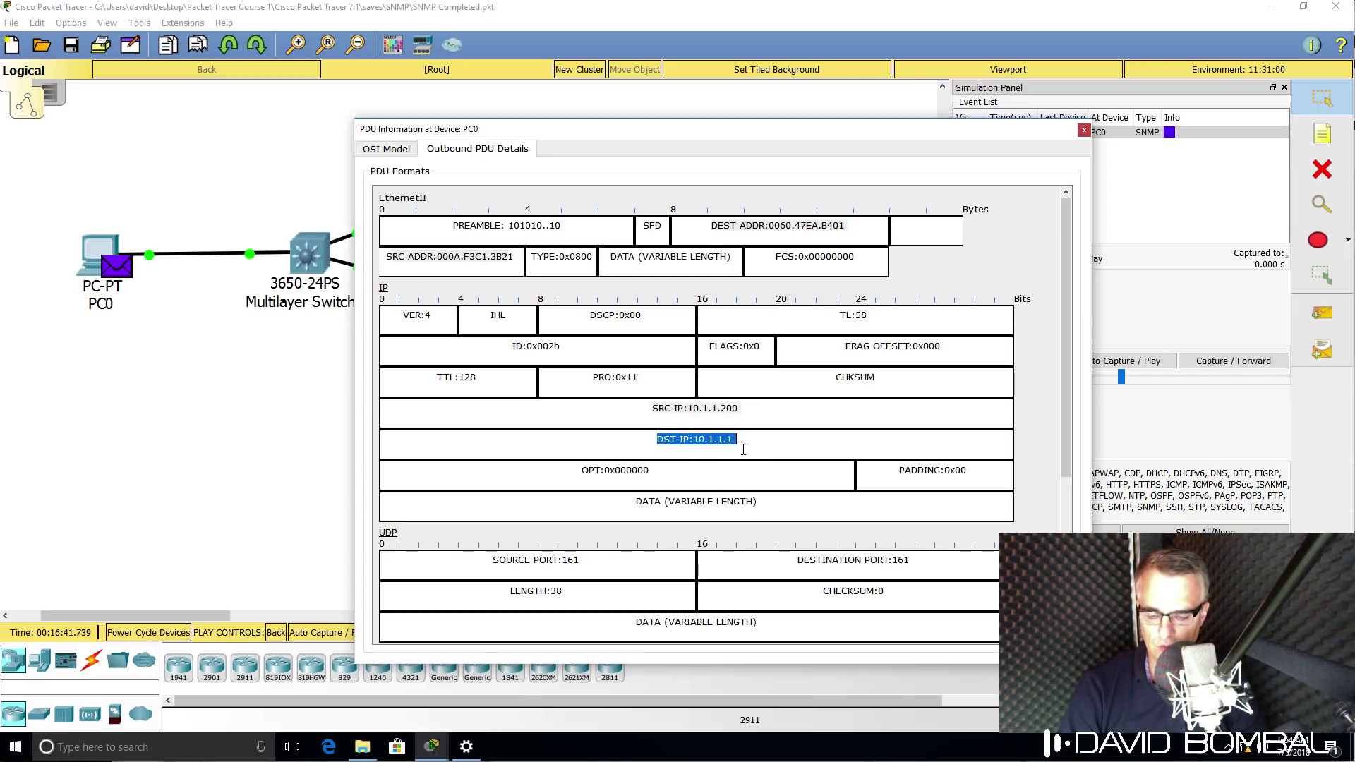
scroll(743, 449, "down", 6)
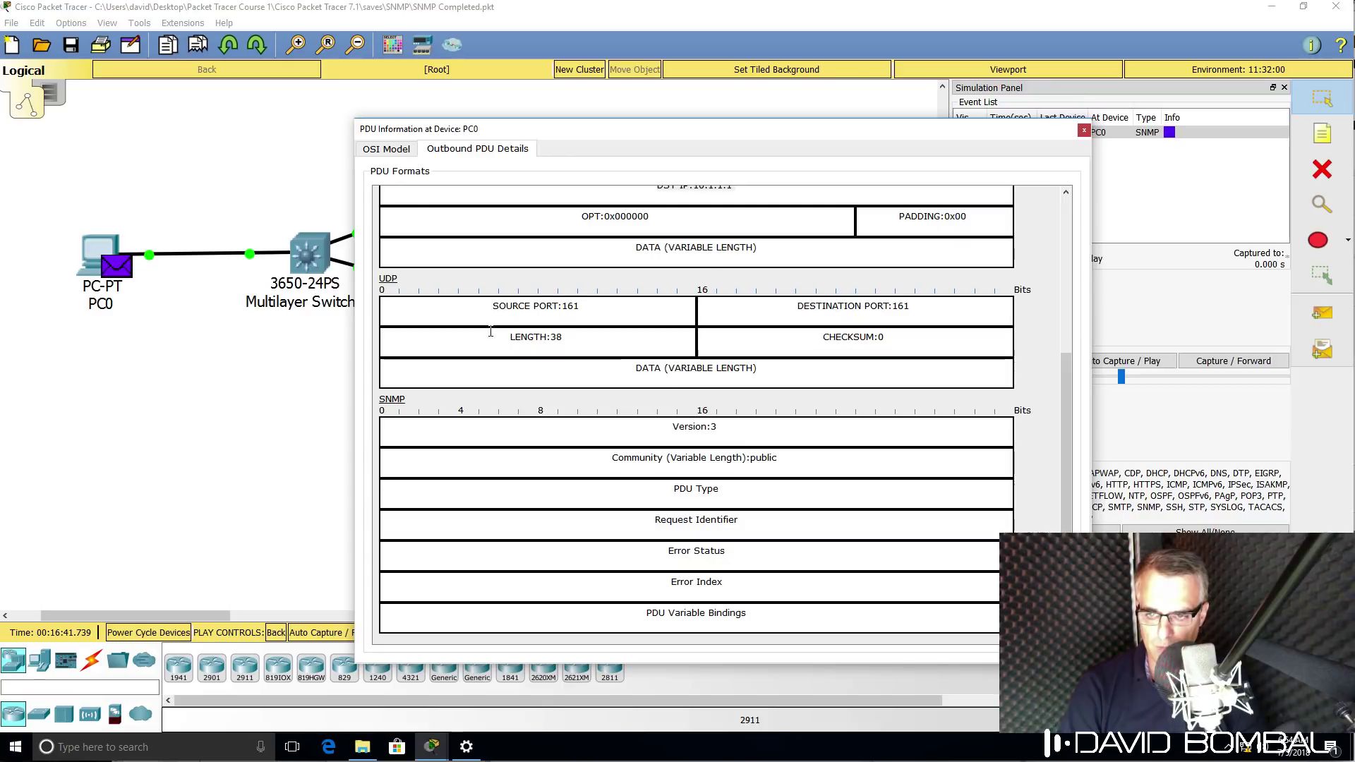
left_click_drag(487, 311, 604, 311)
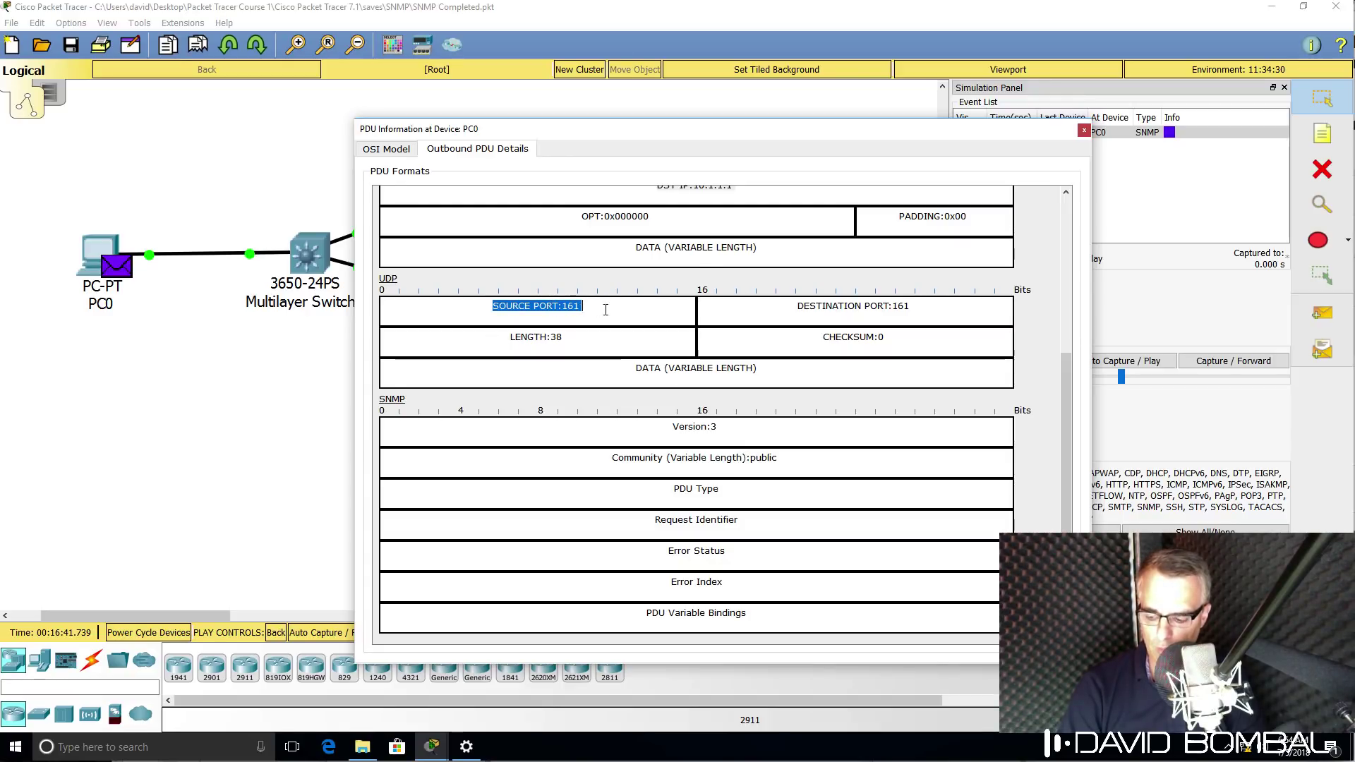
left_click(775, 313)
left_click(800, 426)
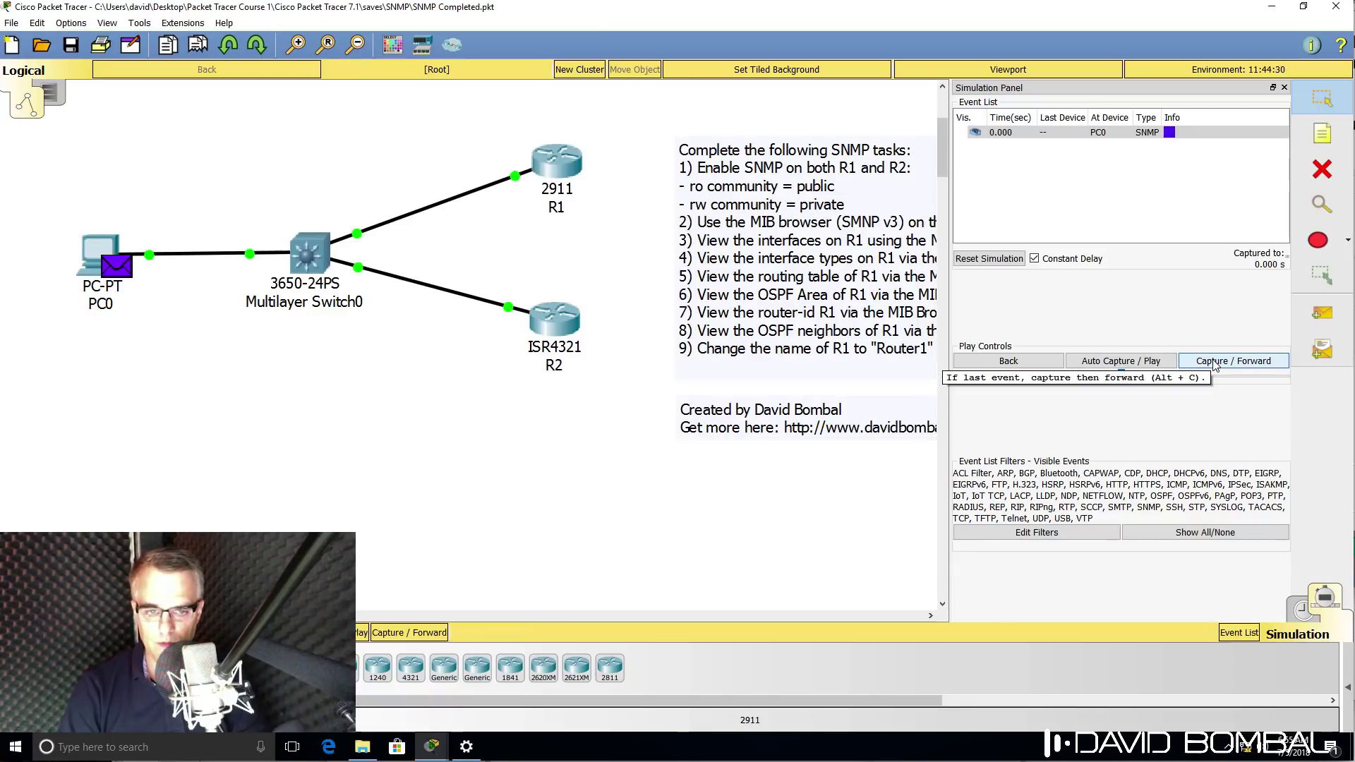
Step the packet on to R1 and open its Inbound PDU Details.
left_click(1216, 359)
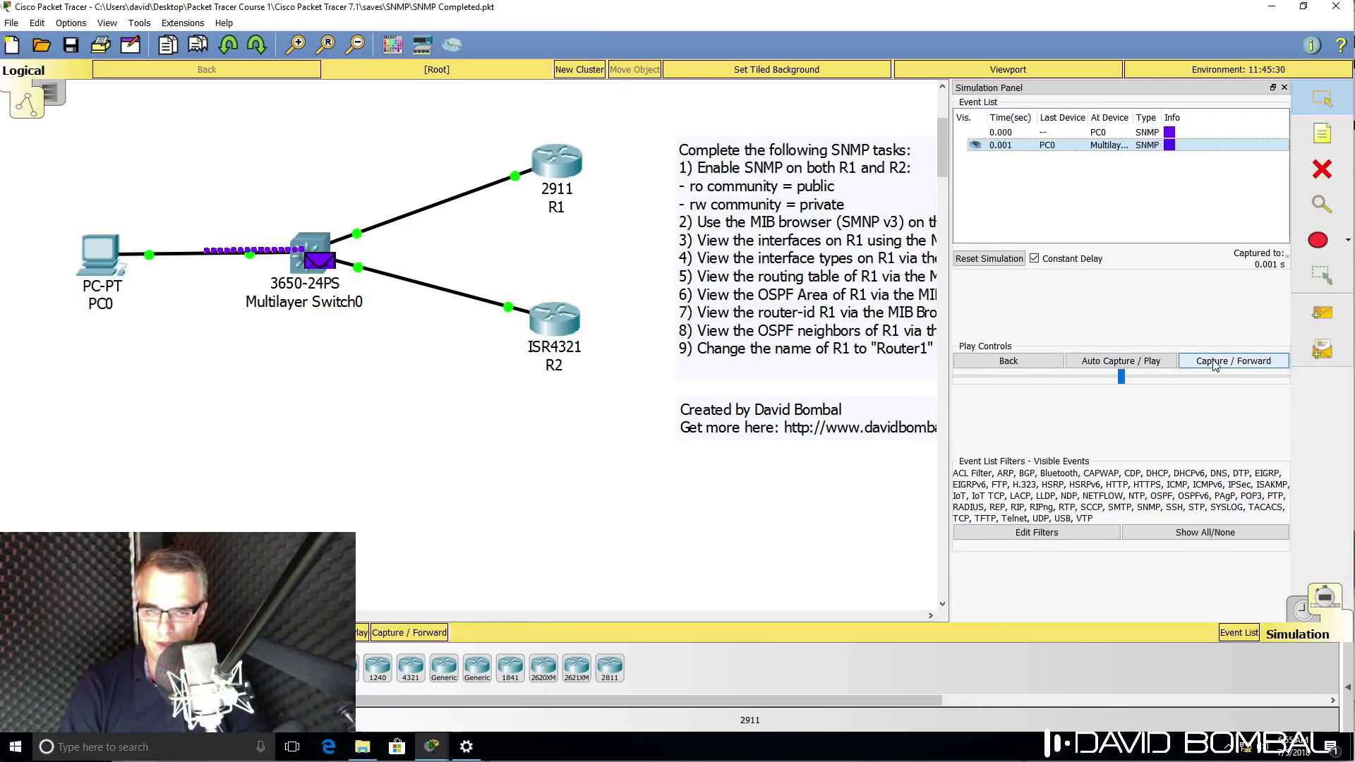
left_click(1214, 361)
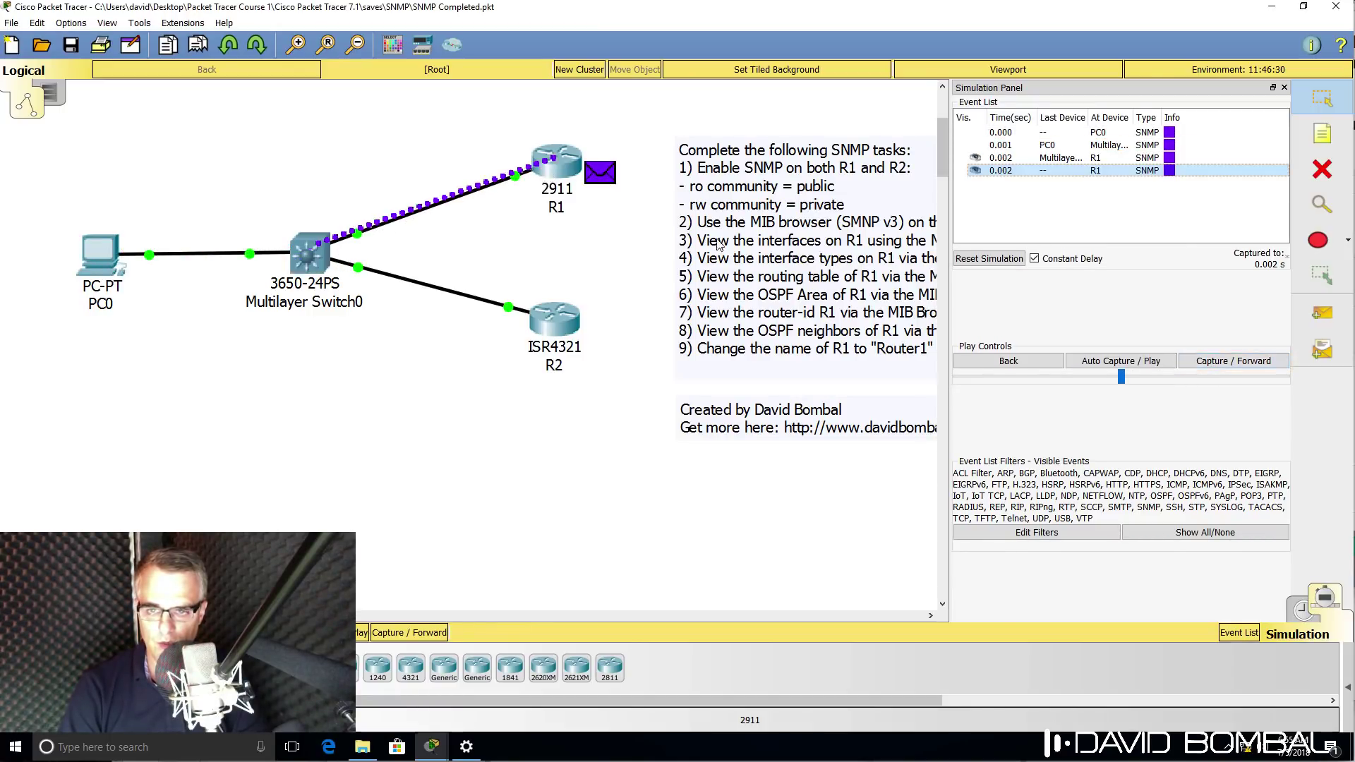
left_click(573, 173)
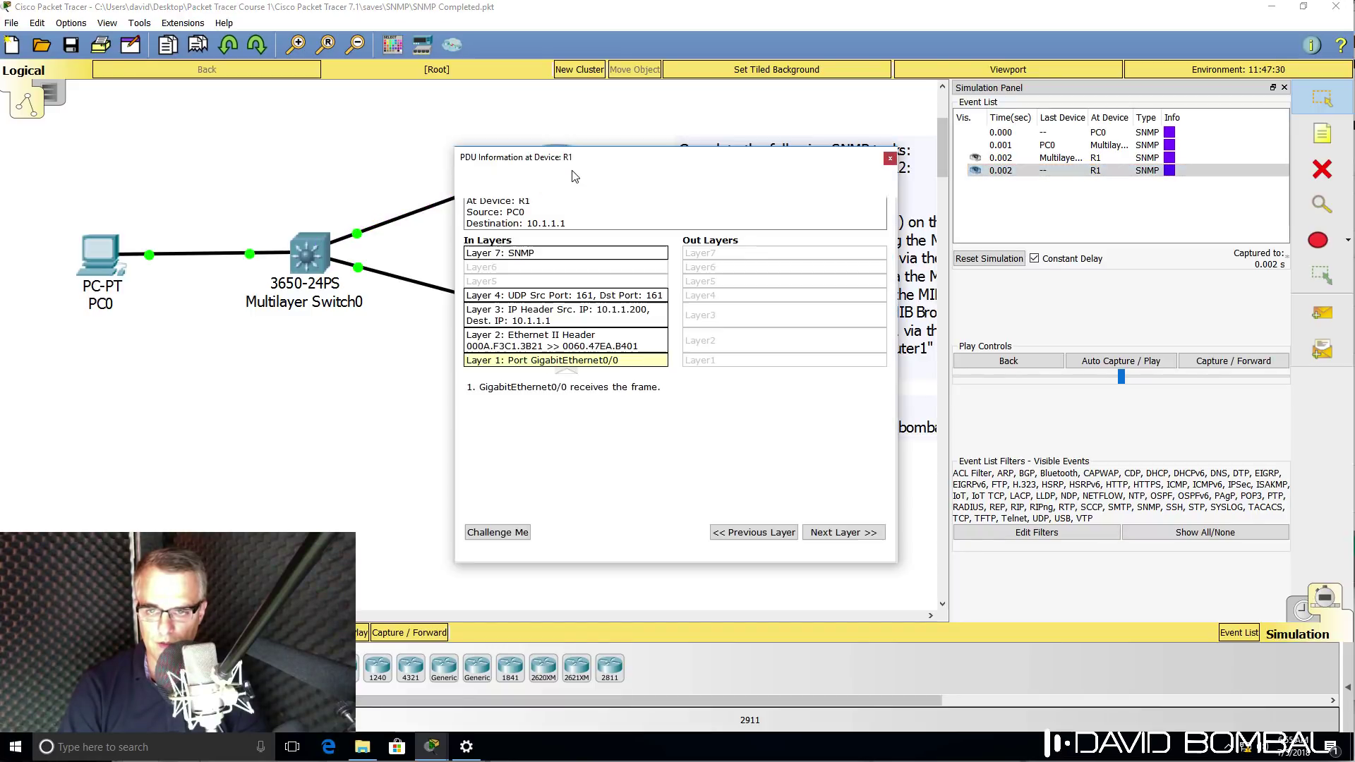
left_click(560, 177)
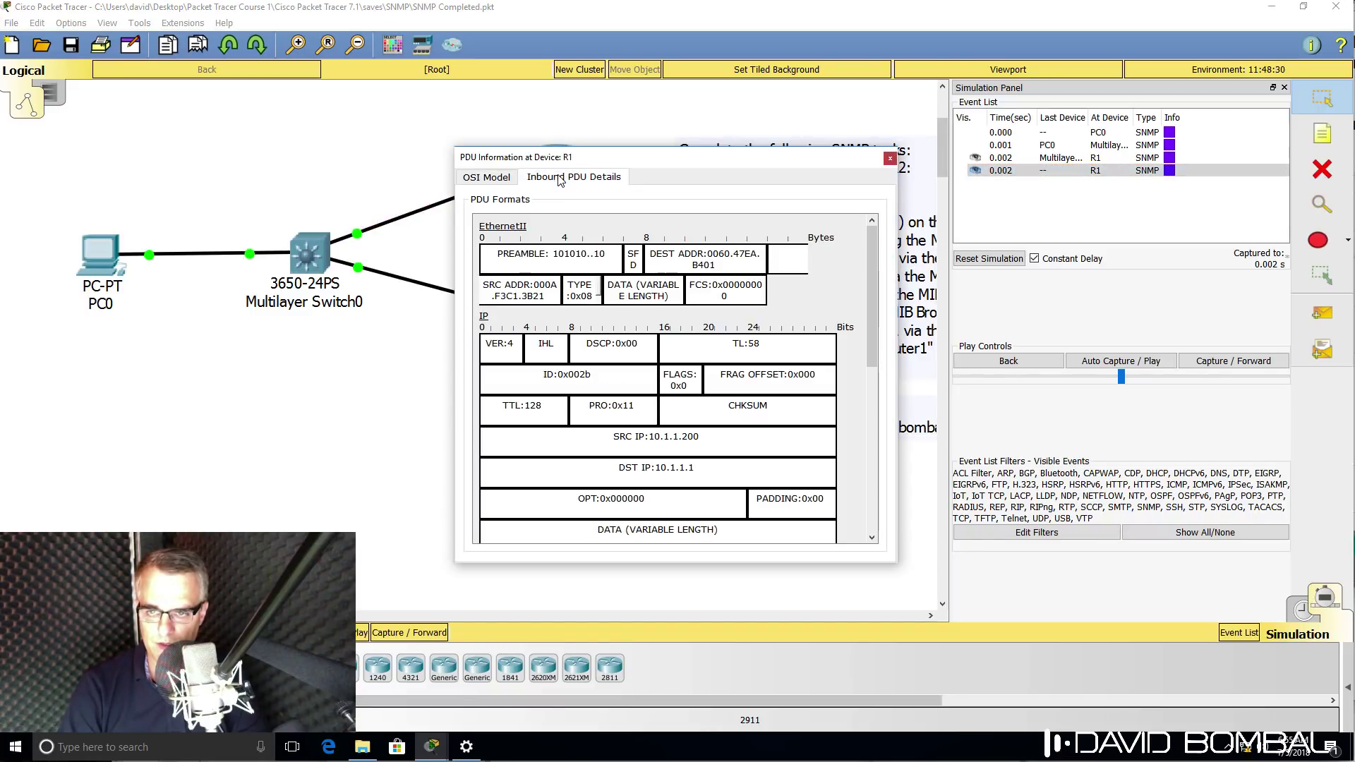
Inspect SNMP version 3 and community public, then view R1's outbound GET response.
left_click_drag(896, 428, 1248, 402)
scroll(1182, 393, "down", 10)
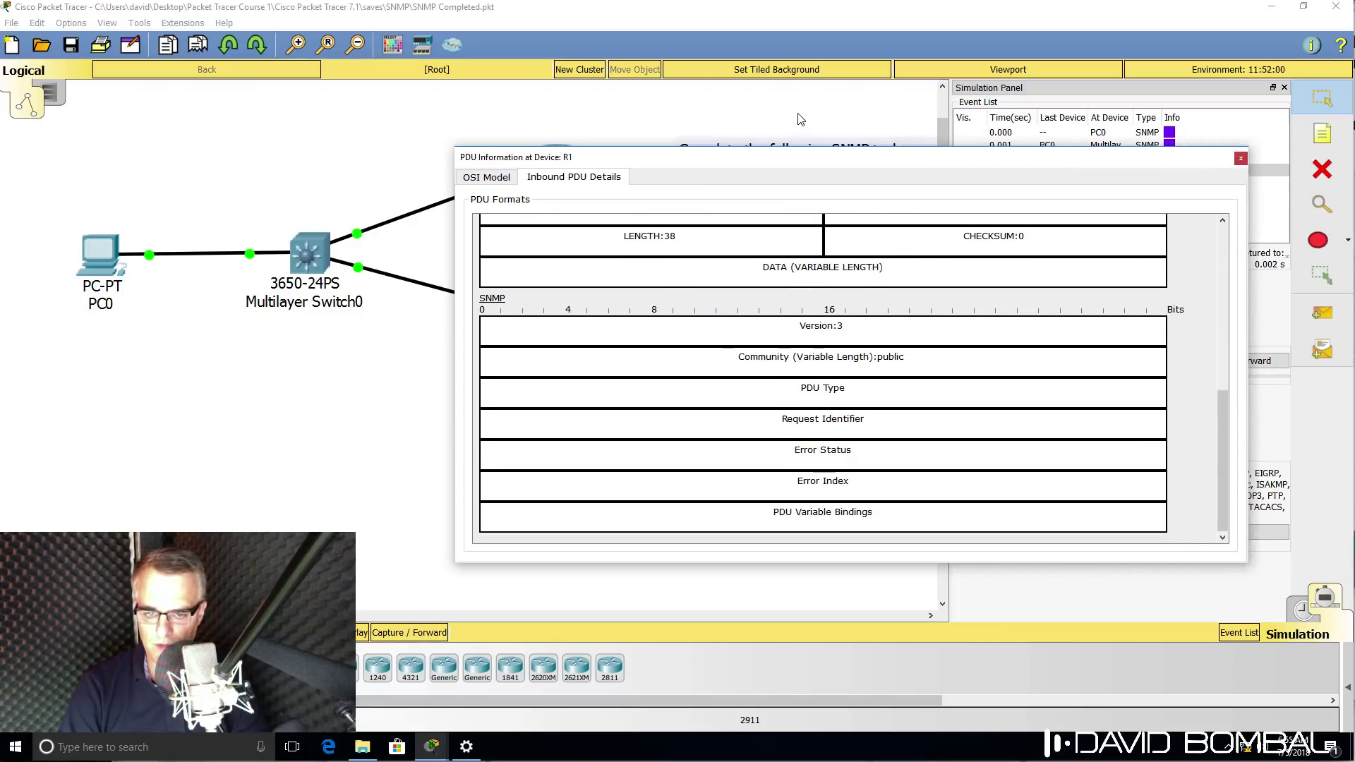
left_click_drag(810, 160, 815, 286)
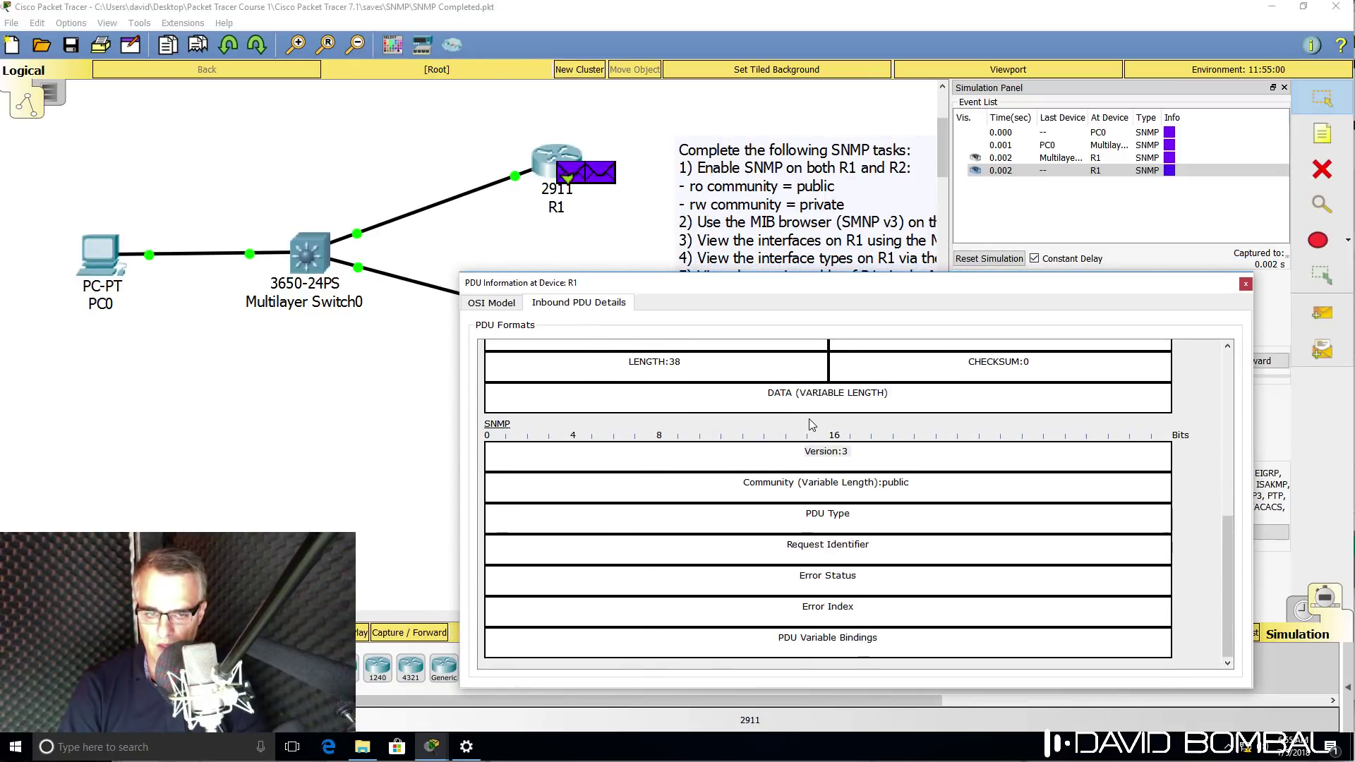
left_click_drag(790, 452, 876, 454)
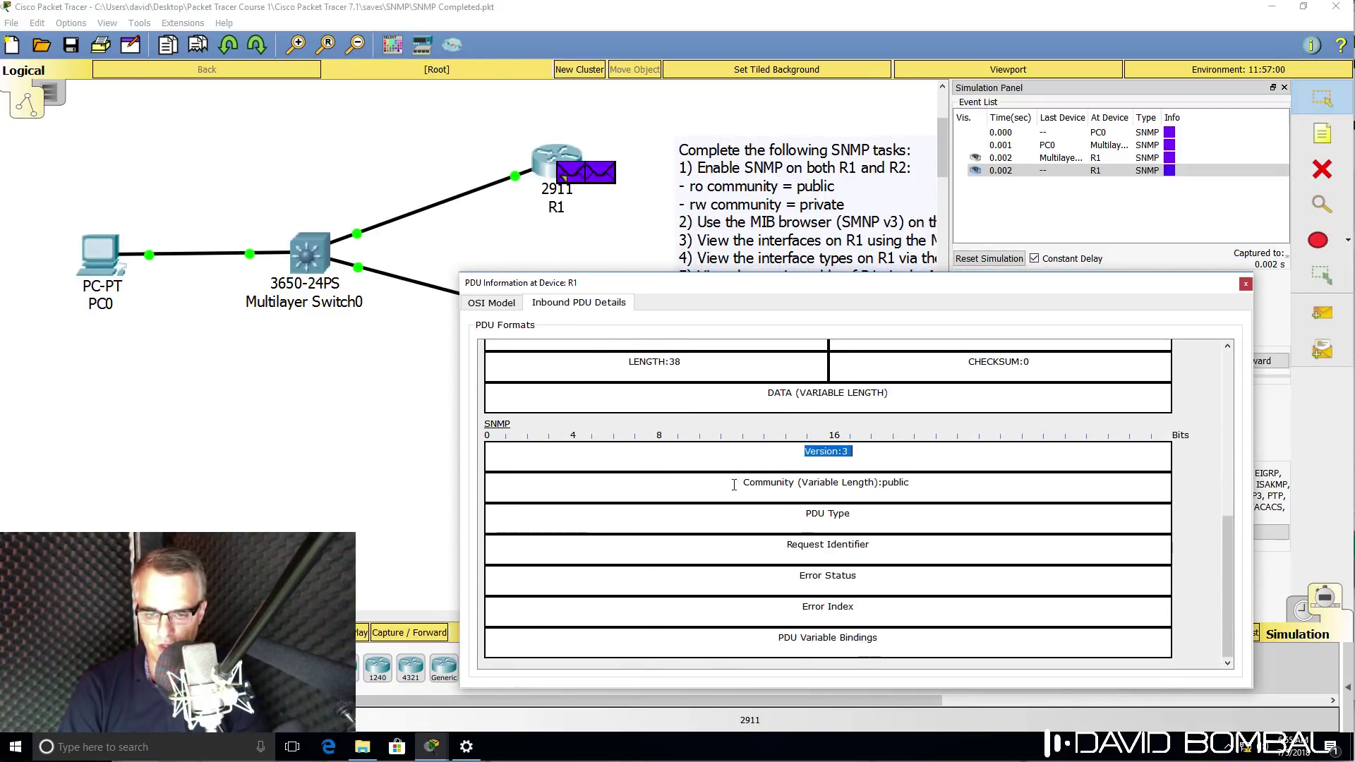
left_click_drag(733, 484, 928, 488)
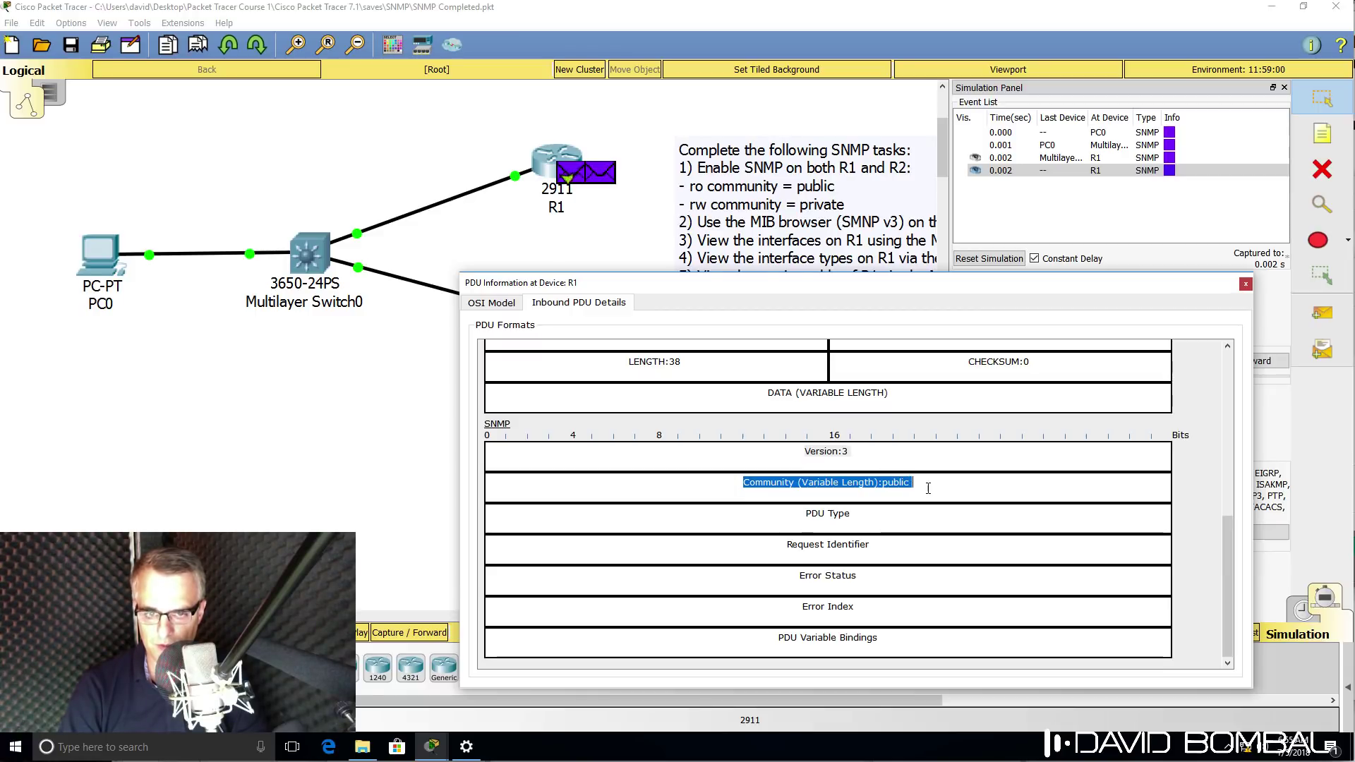
left_click(596, 176)
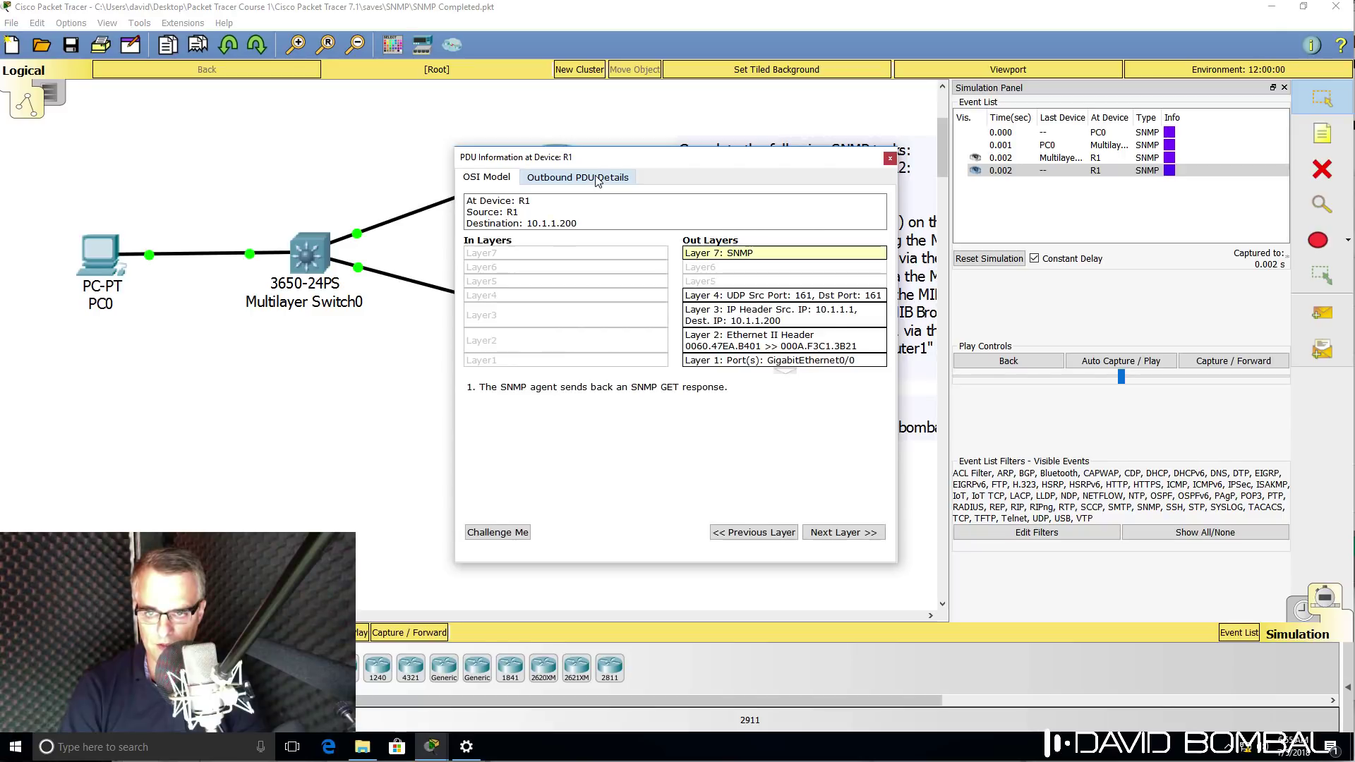
Show R1's outbound PDU header field formats in a repositioned, widened details window.
left_click(597, 177)
left_click_drag(597, 157, 769, 259)
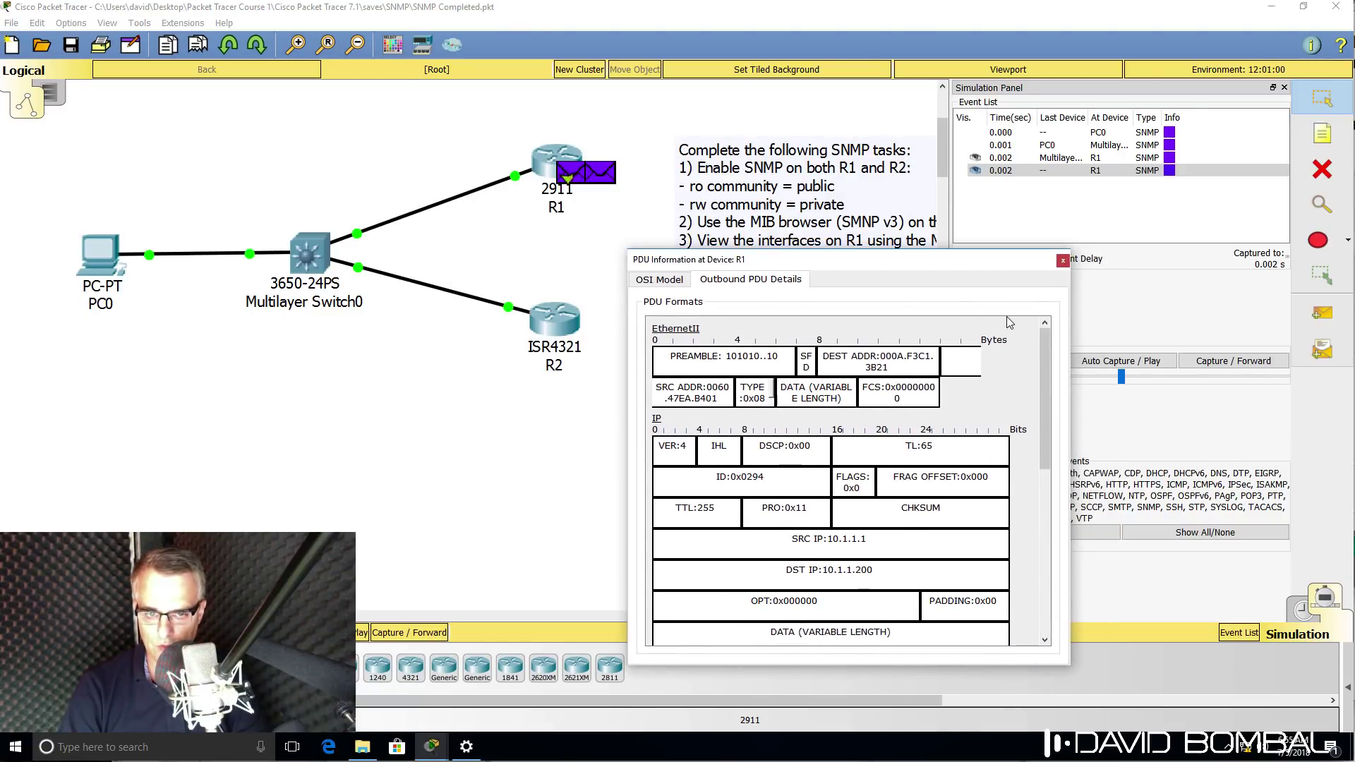
left_click_drag(1071, 323, 1348, 323)
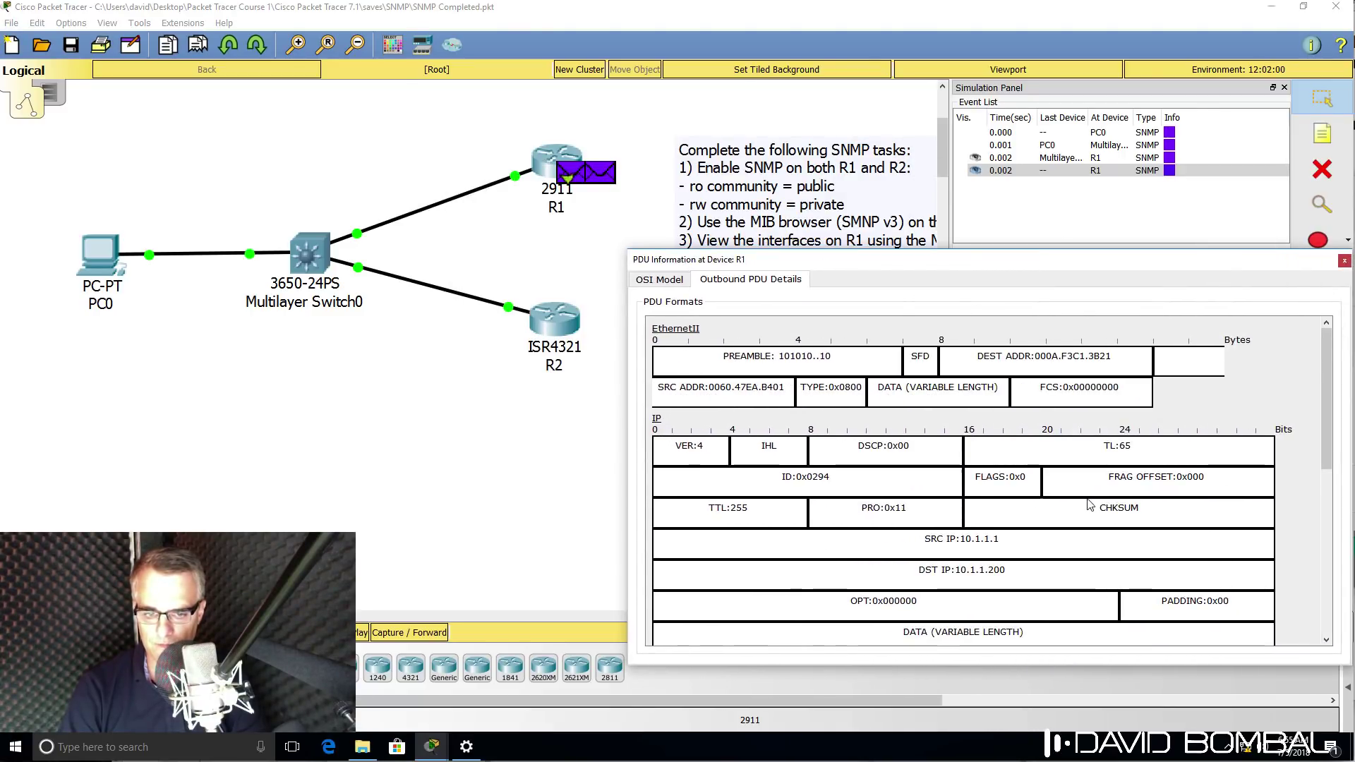
scroll(1090, 505, "down", 3)
Highlight source IP 10.1.1.1, destination 10.1.1.200, SNMP version 3 and community public.
triple_click(1059, 370)
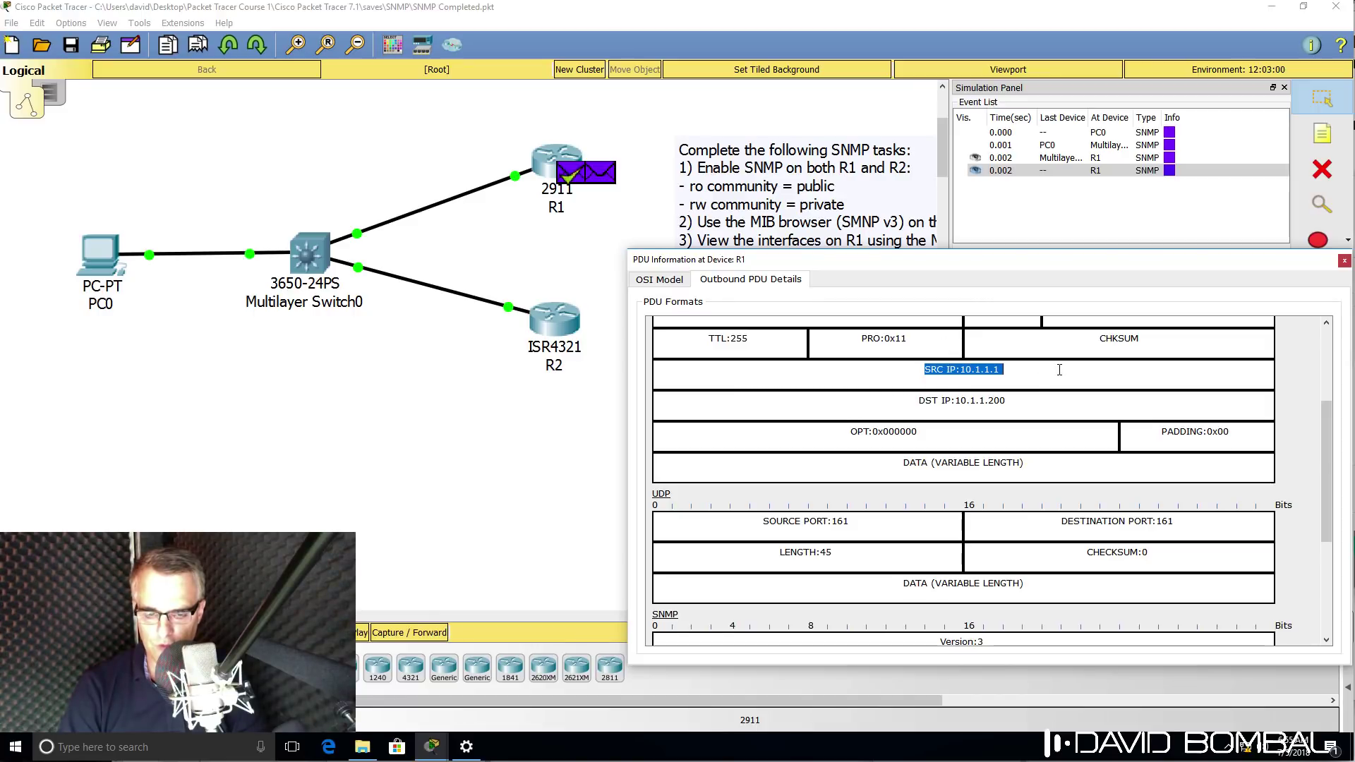
triple_click(1065, 401)
scroll(1011, 407, "down", 1)
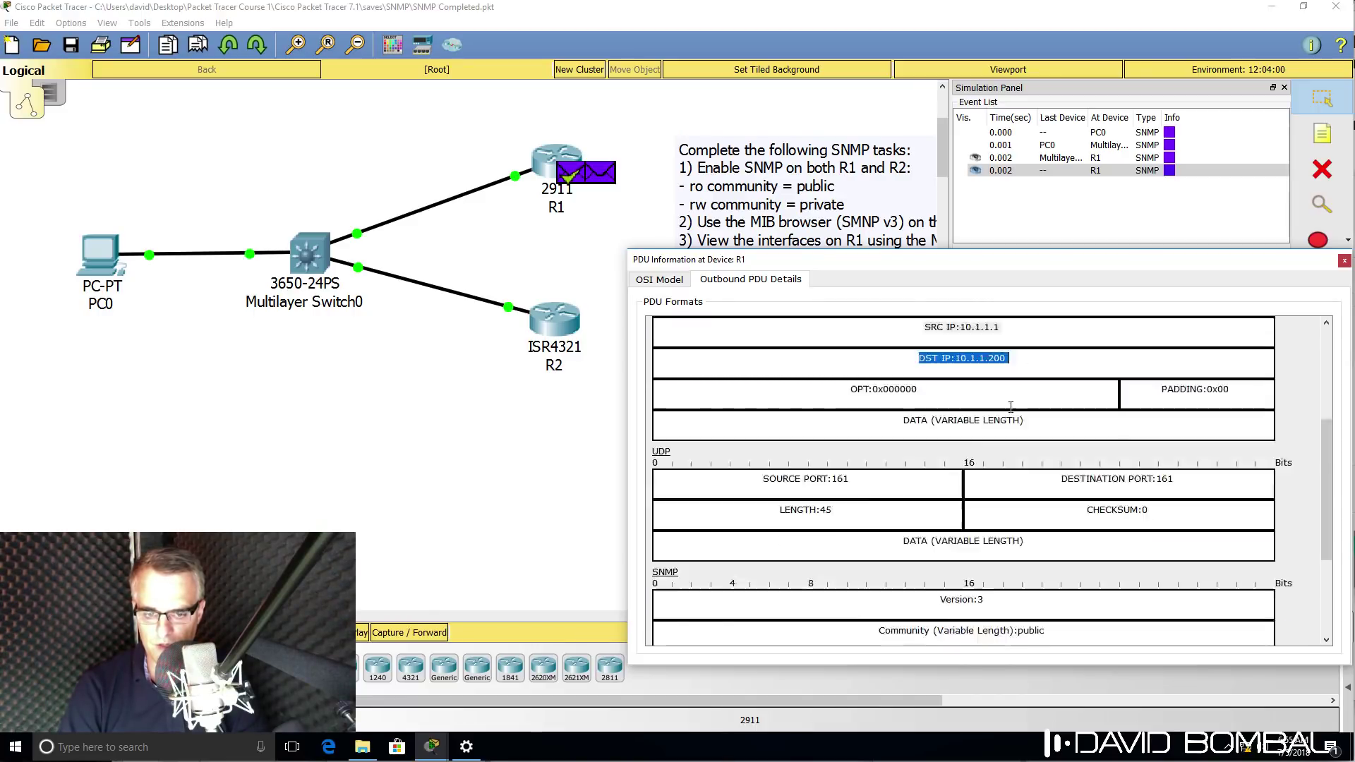
scroll(1010, 406, "down", 3)
left_click_drag(918, 430, 879, 458)
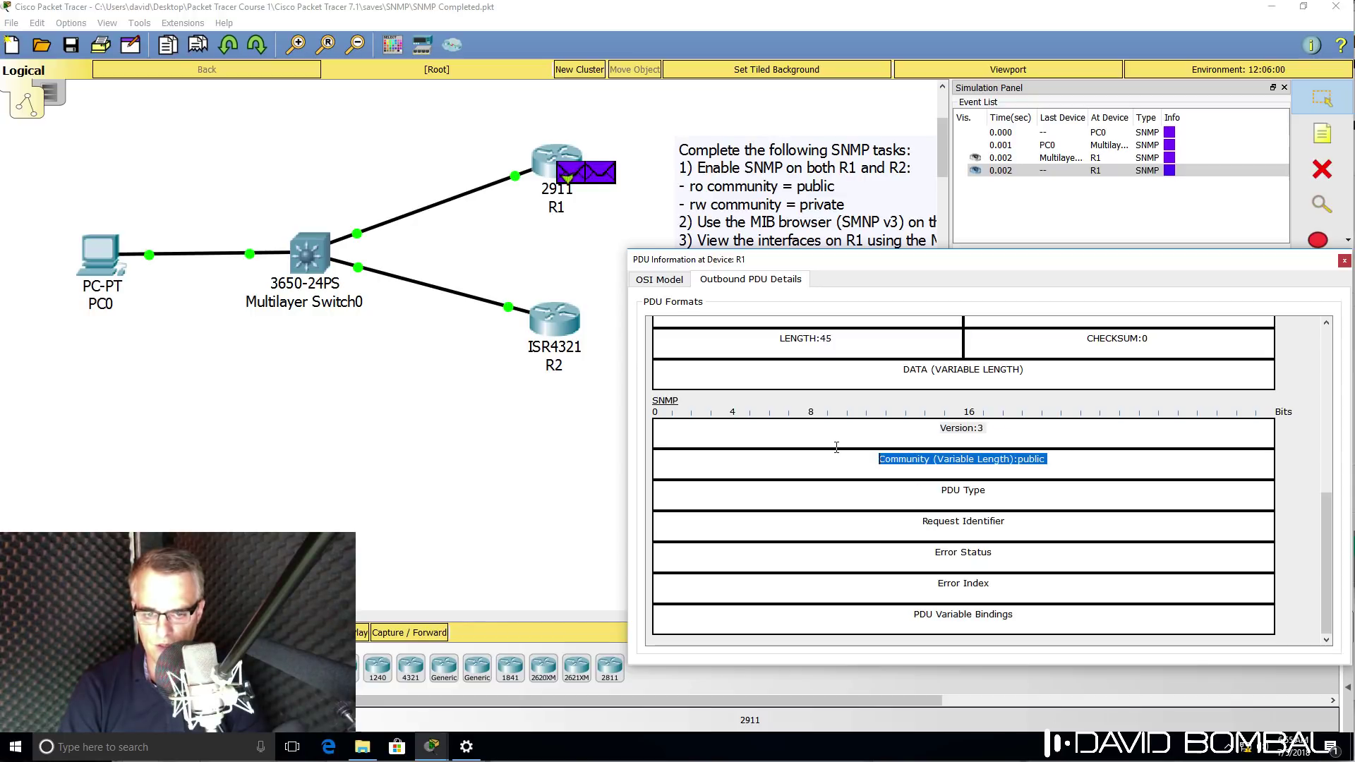
left_click(867, 557)
Close the packet details and step the simulation until the SNMP response reaches PC0.
left_click(1344, 261)
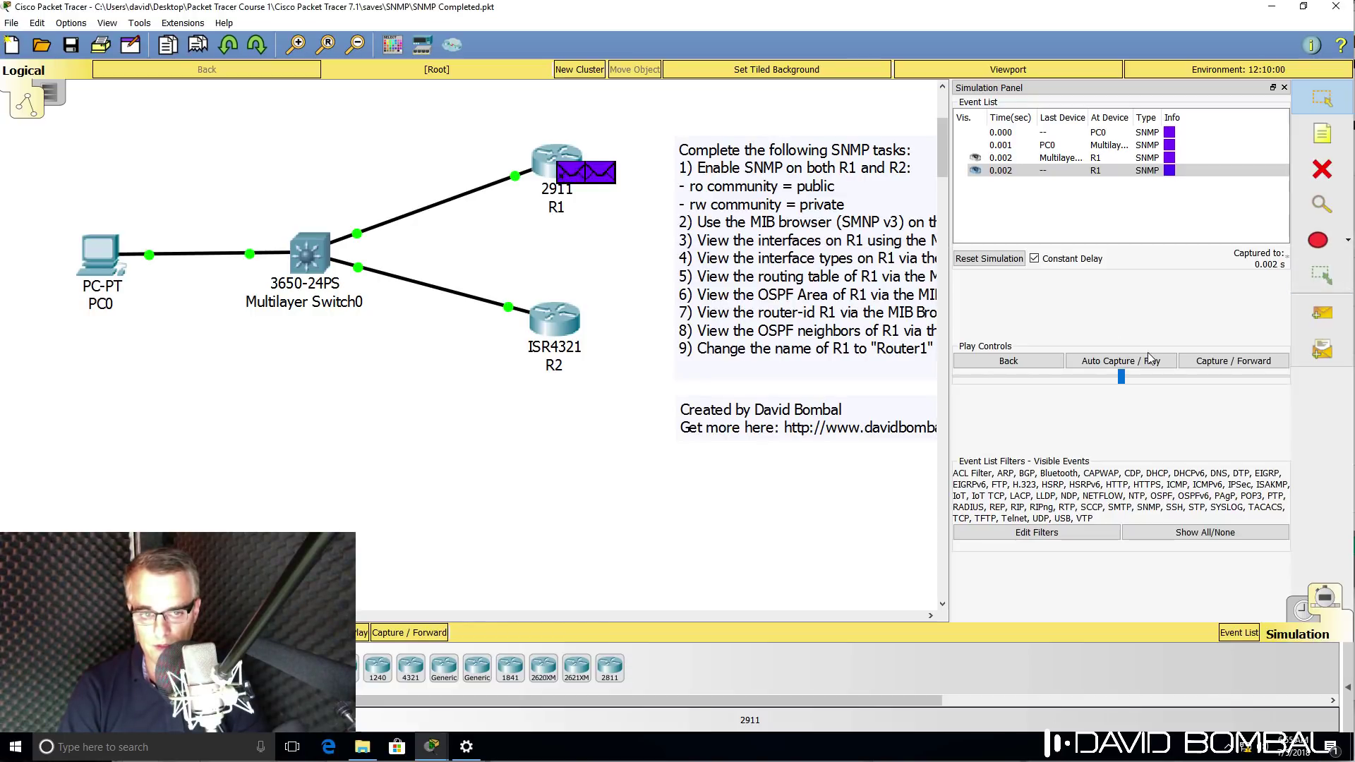
left_click(1236, 360)
left_click(1237, 360)
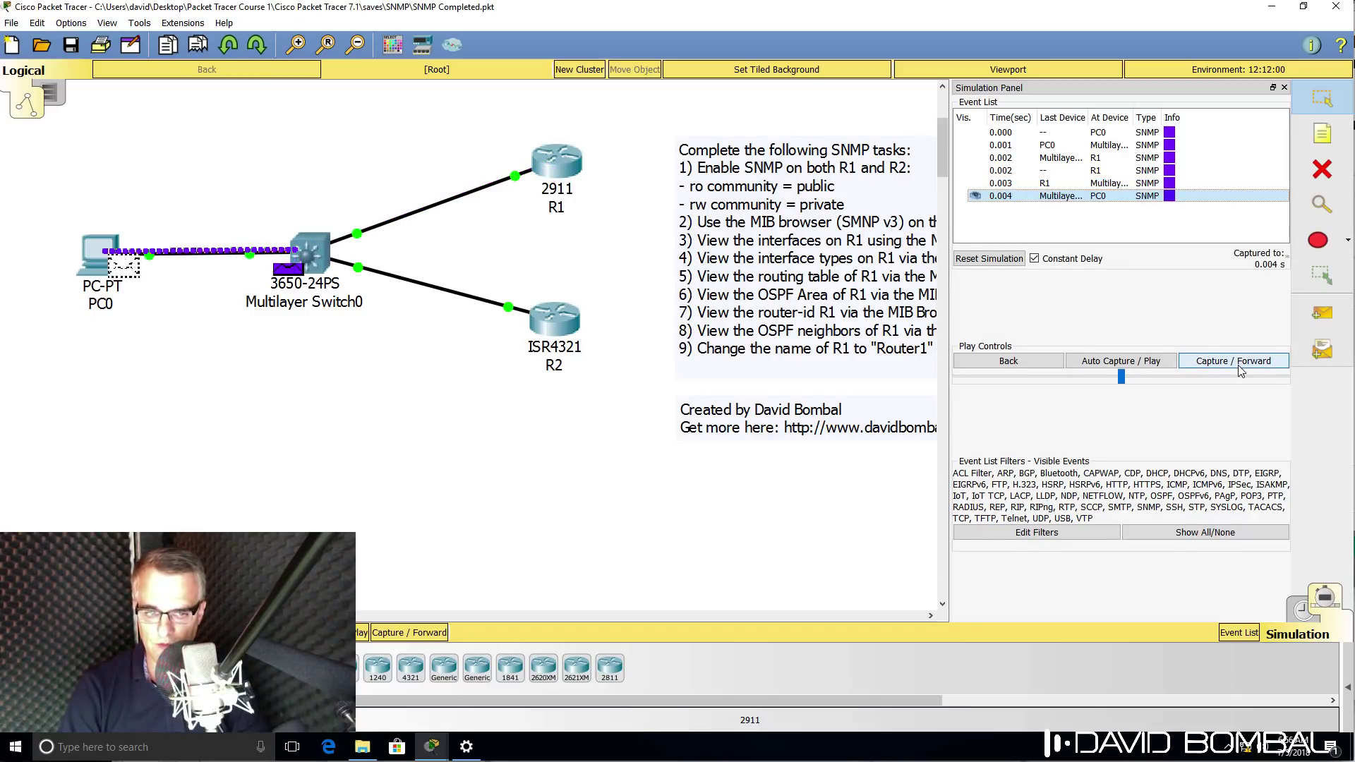
left_click(1237, 360)
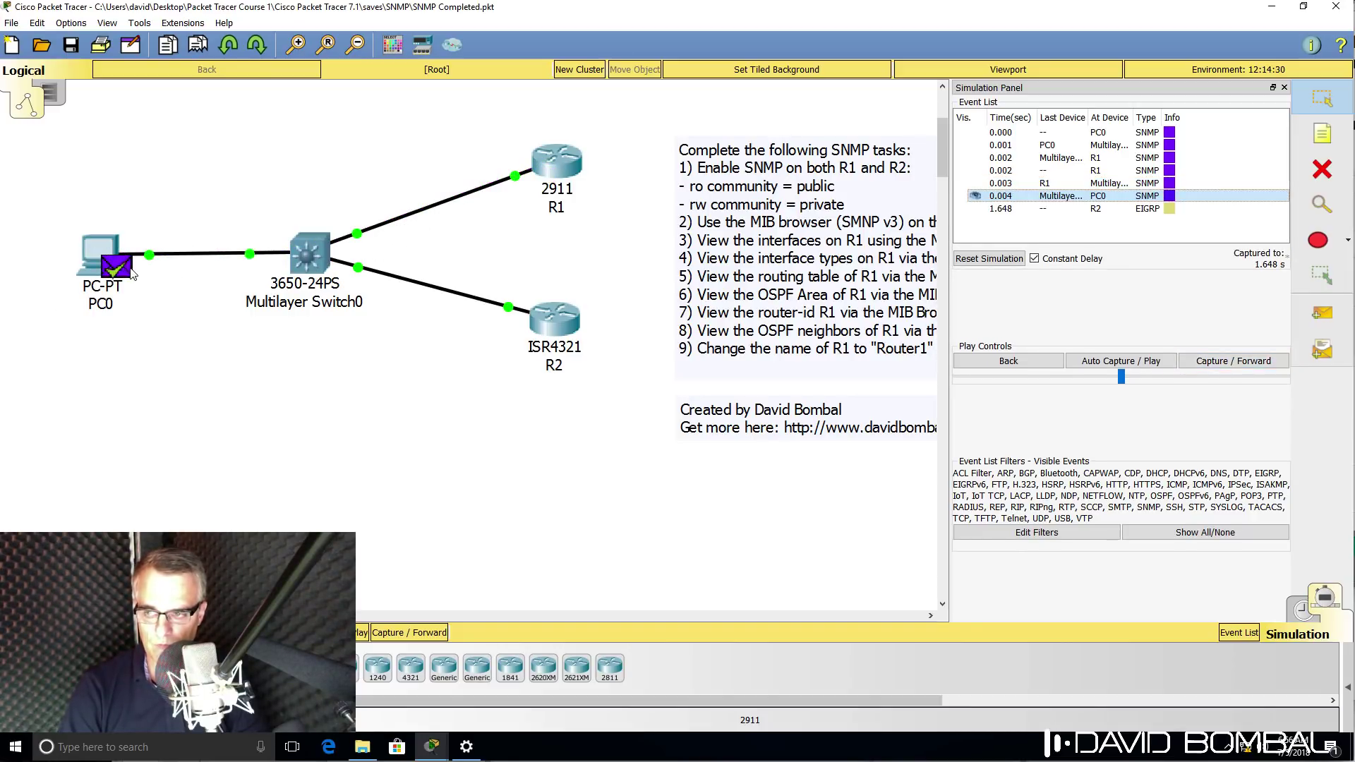
View PC0's inbound PDU header field formats in a widened details window.
left_click(125, 272)
left_click(568, 179)
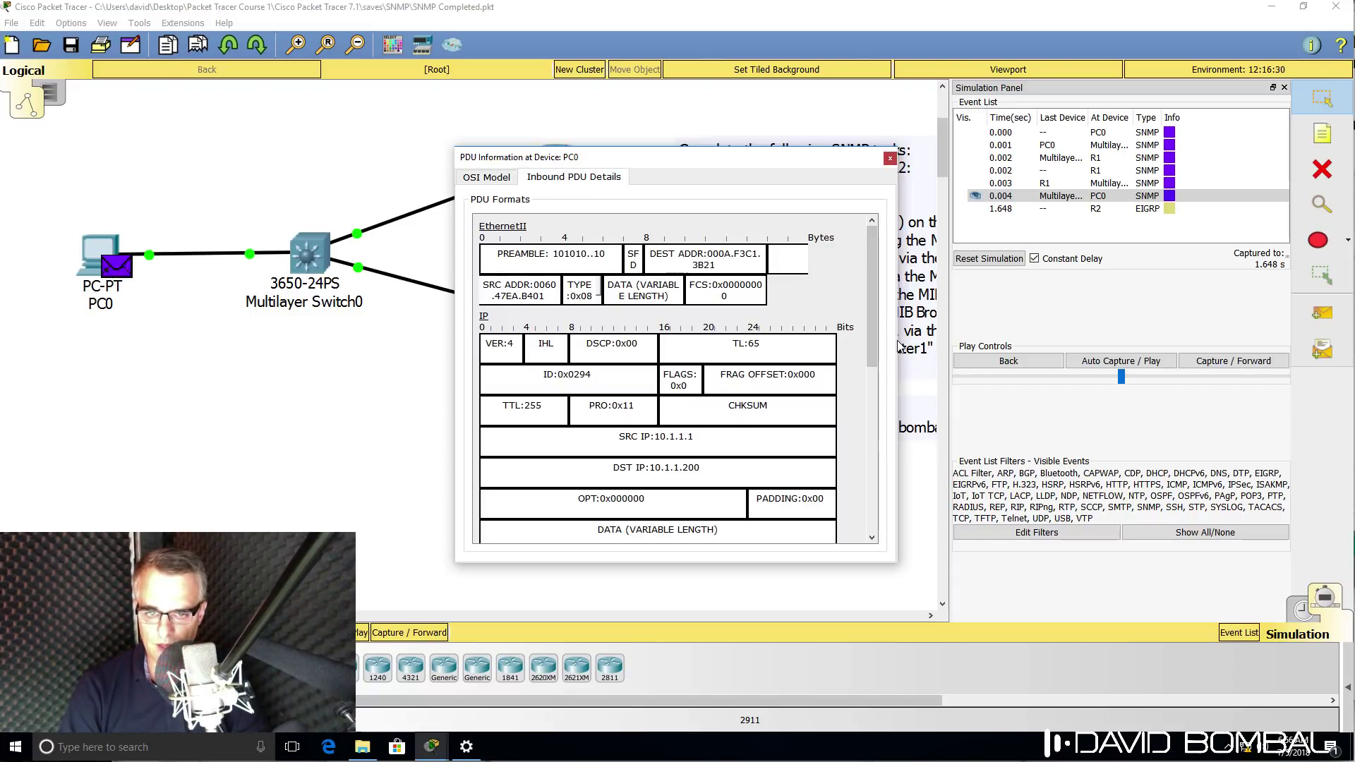
left_click_drag(899, 345, 1258, 349)
scroll(1162, 410, "down", 5)
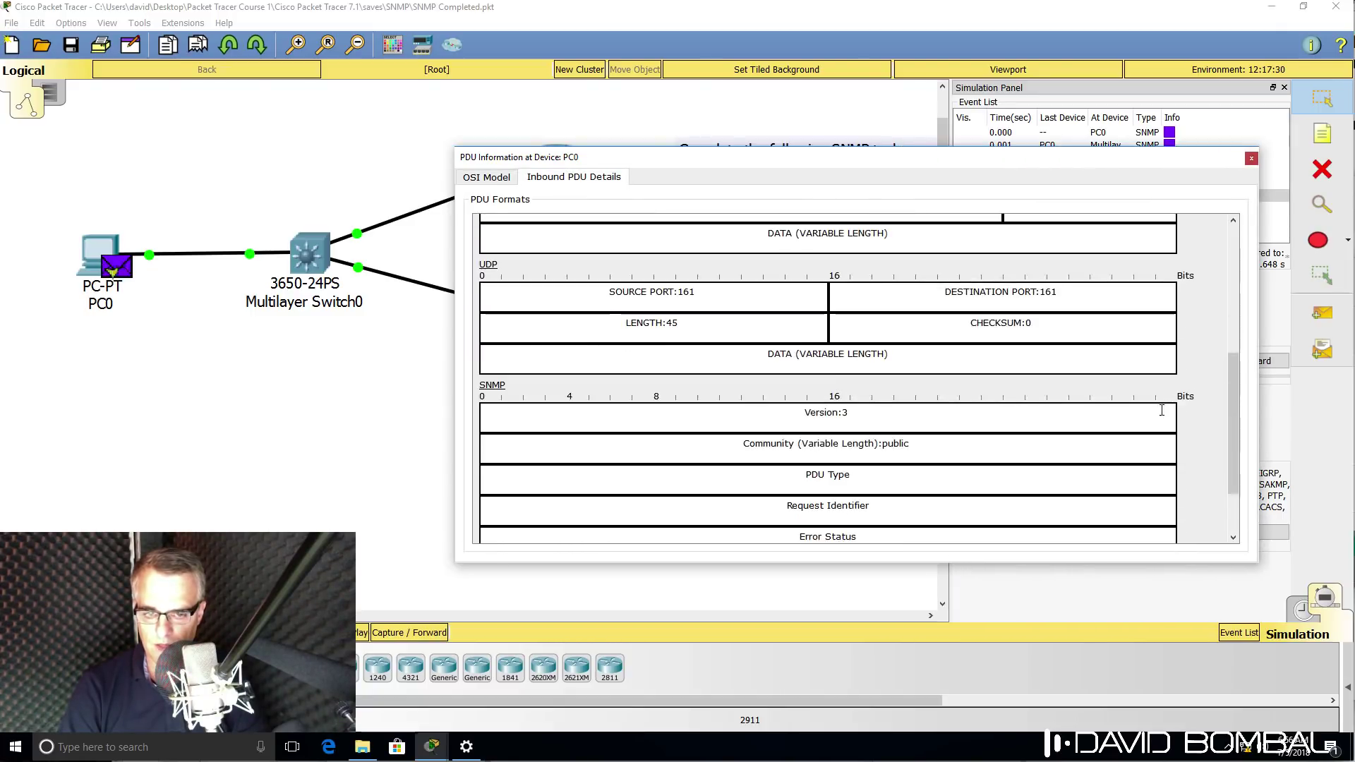
scroll(1162, 410, "down", 3)
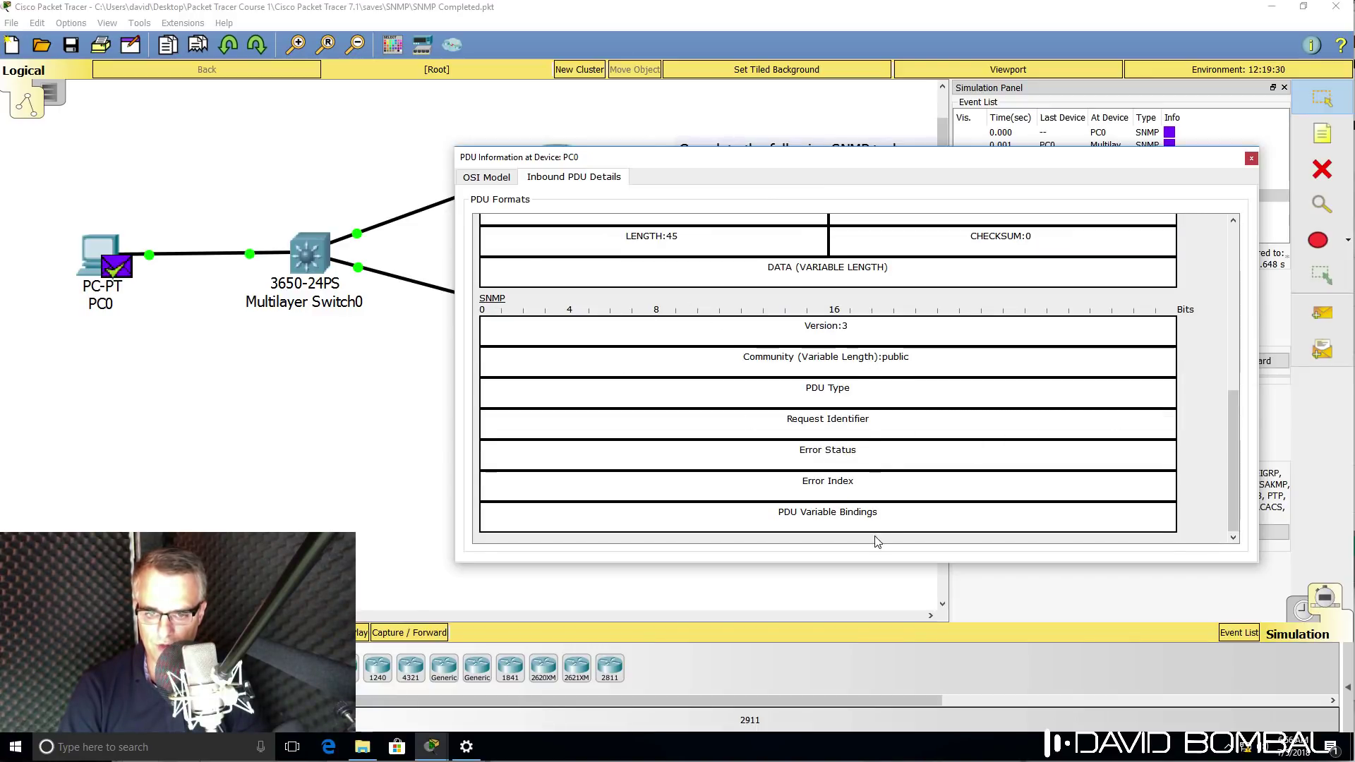
Highlight UDP source and destination ports 161/161, then switch back to Realtime mode.
left_click(480, 177)
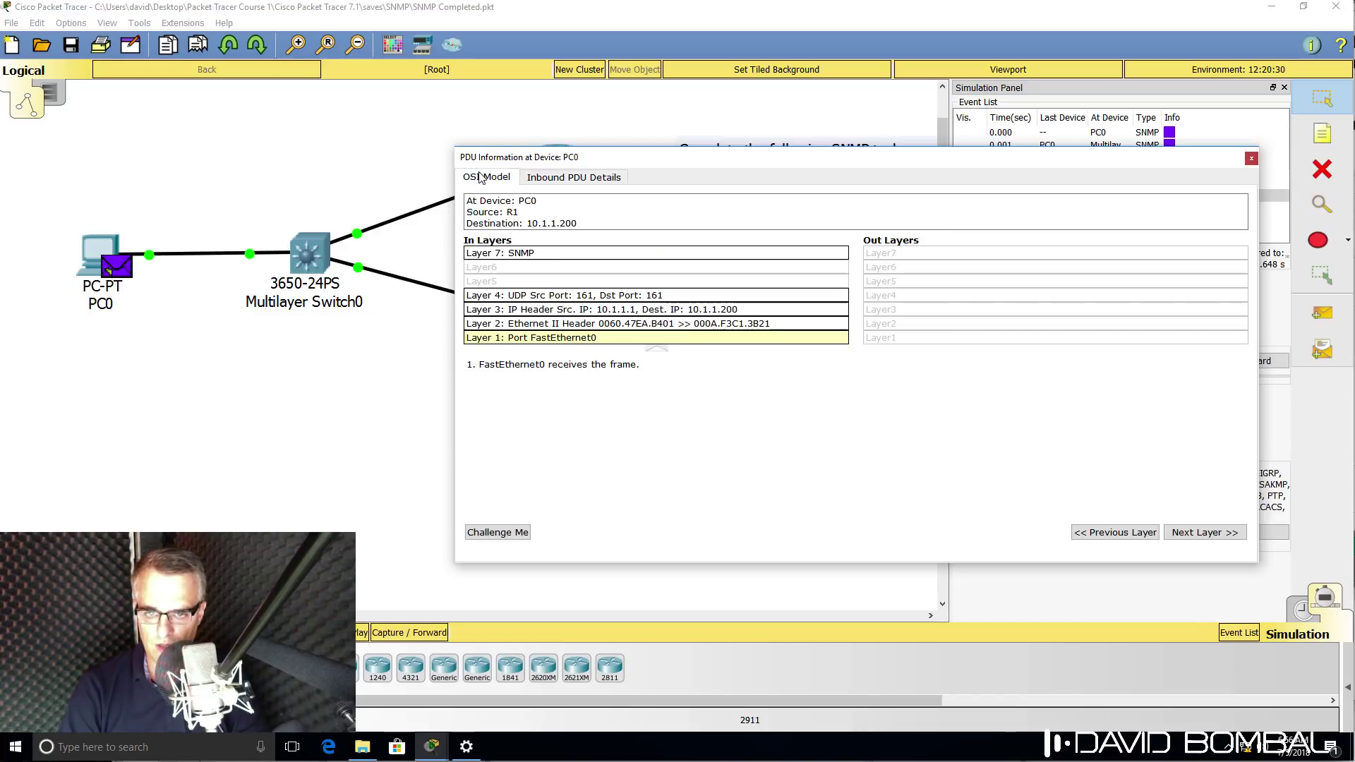
left_click(573, 178)
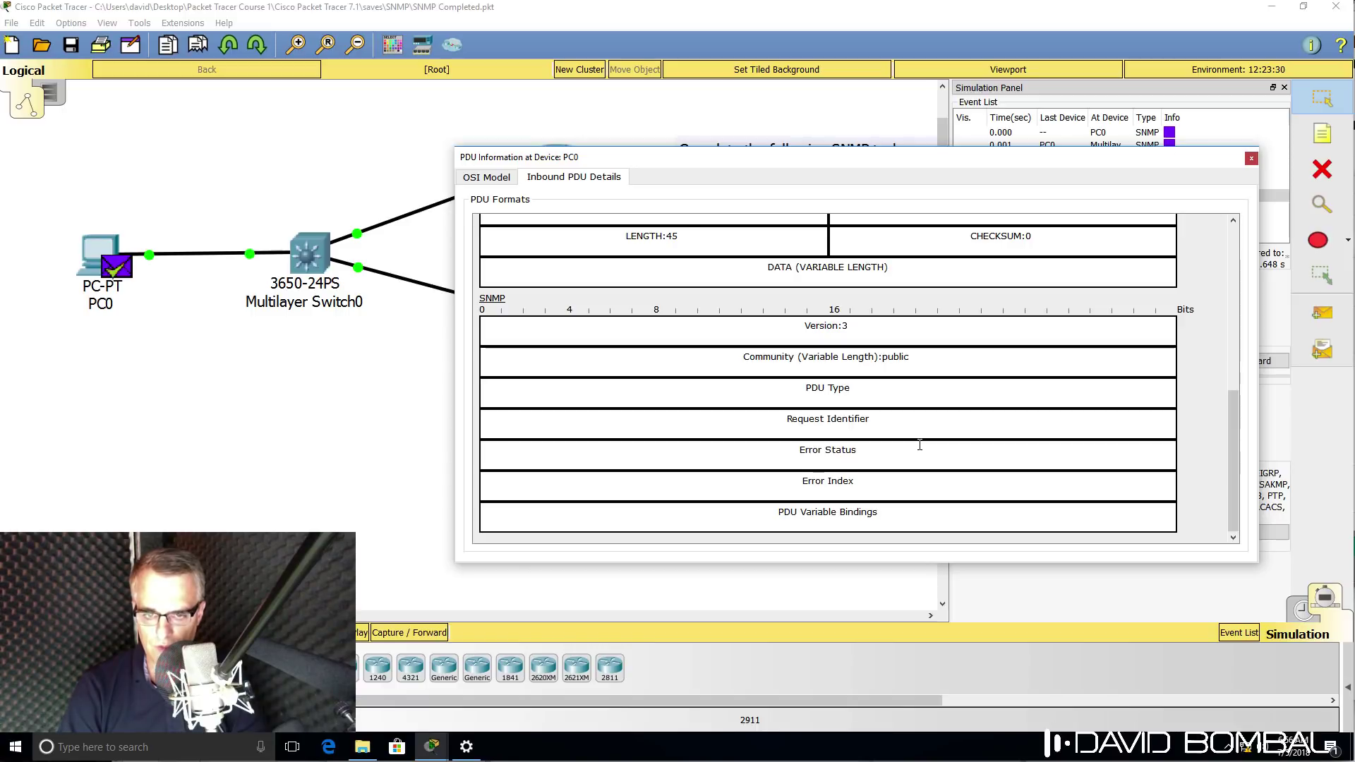
scroll(919, 445, "up", 3)
scroll(919, 445, "down", 3)
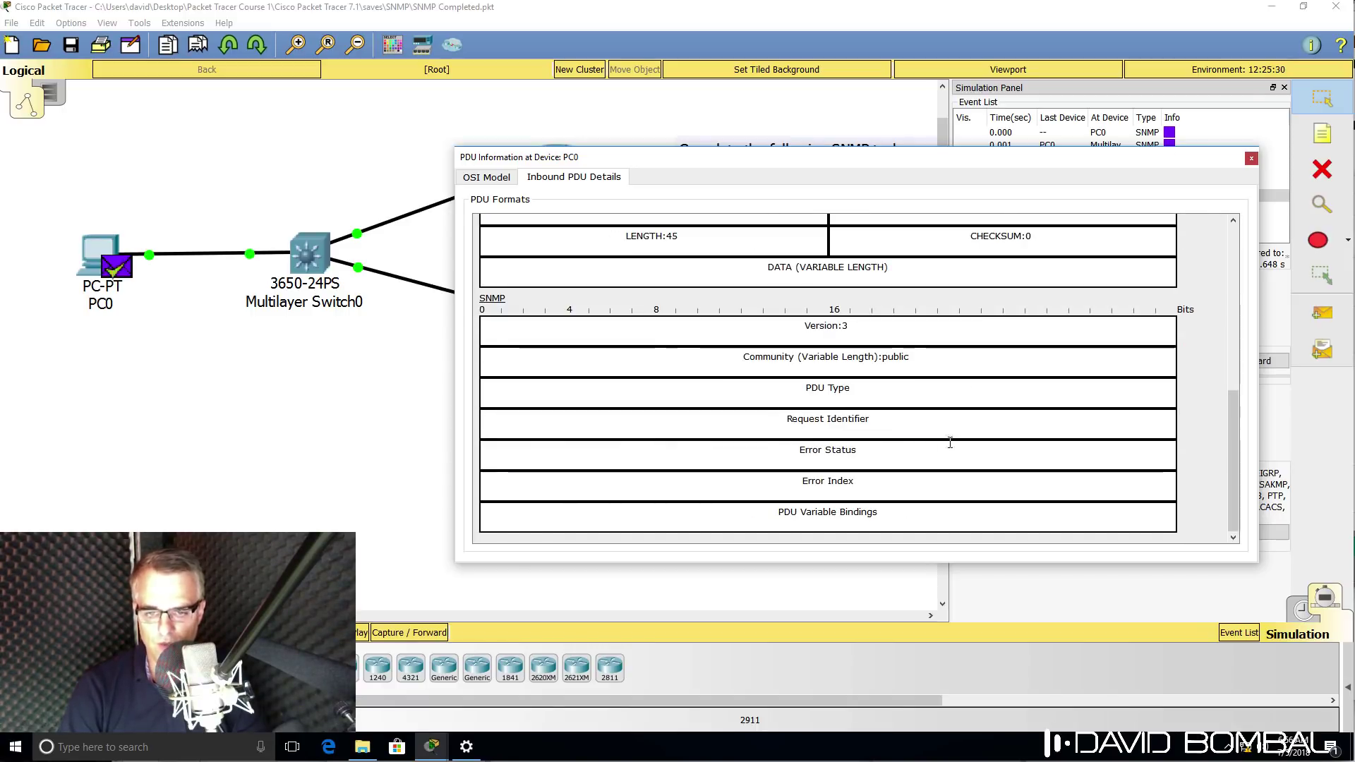
scroll(935, 444, "up", 1)
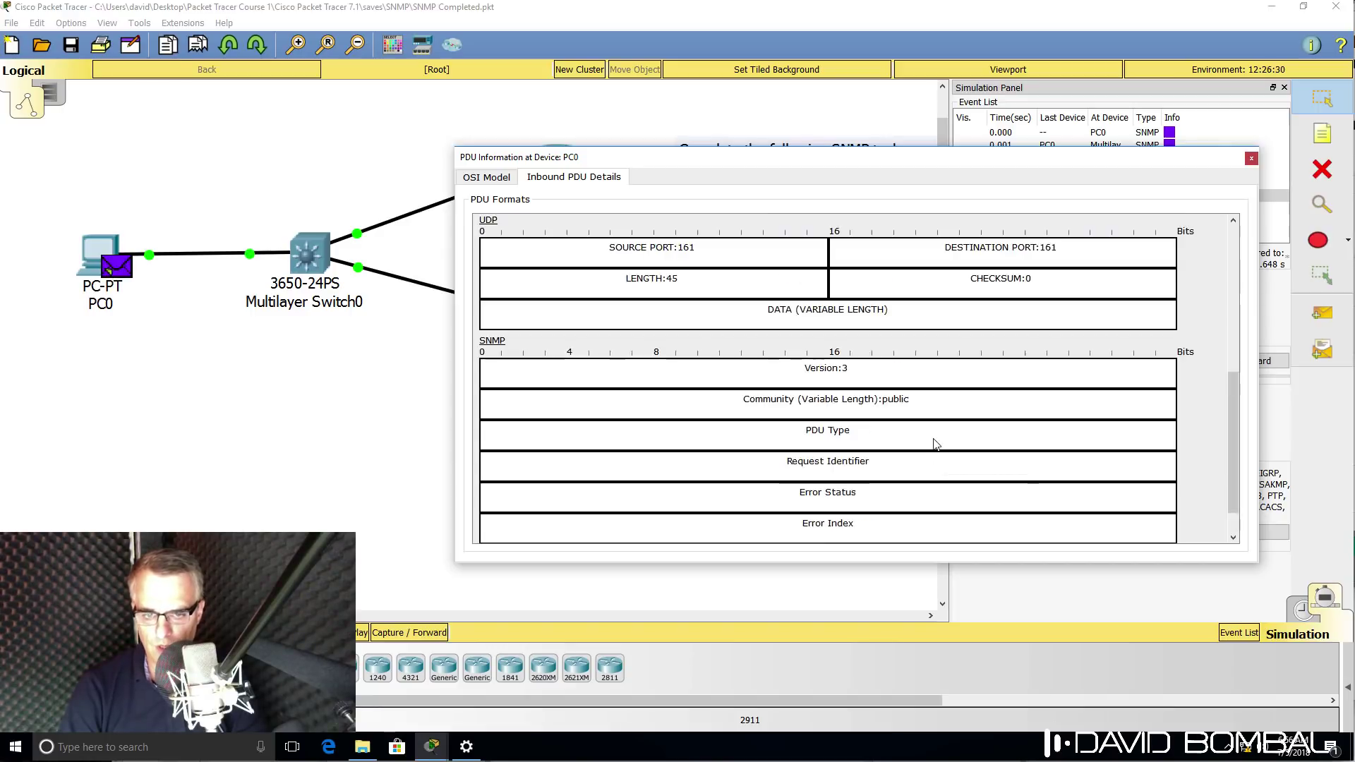
scroll(935, 443, "up", 3)
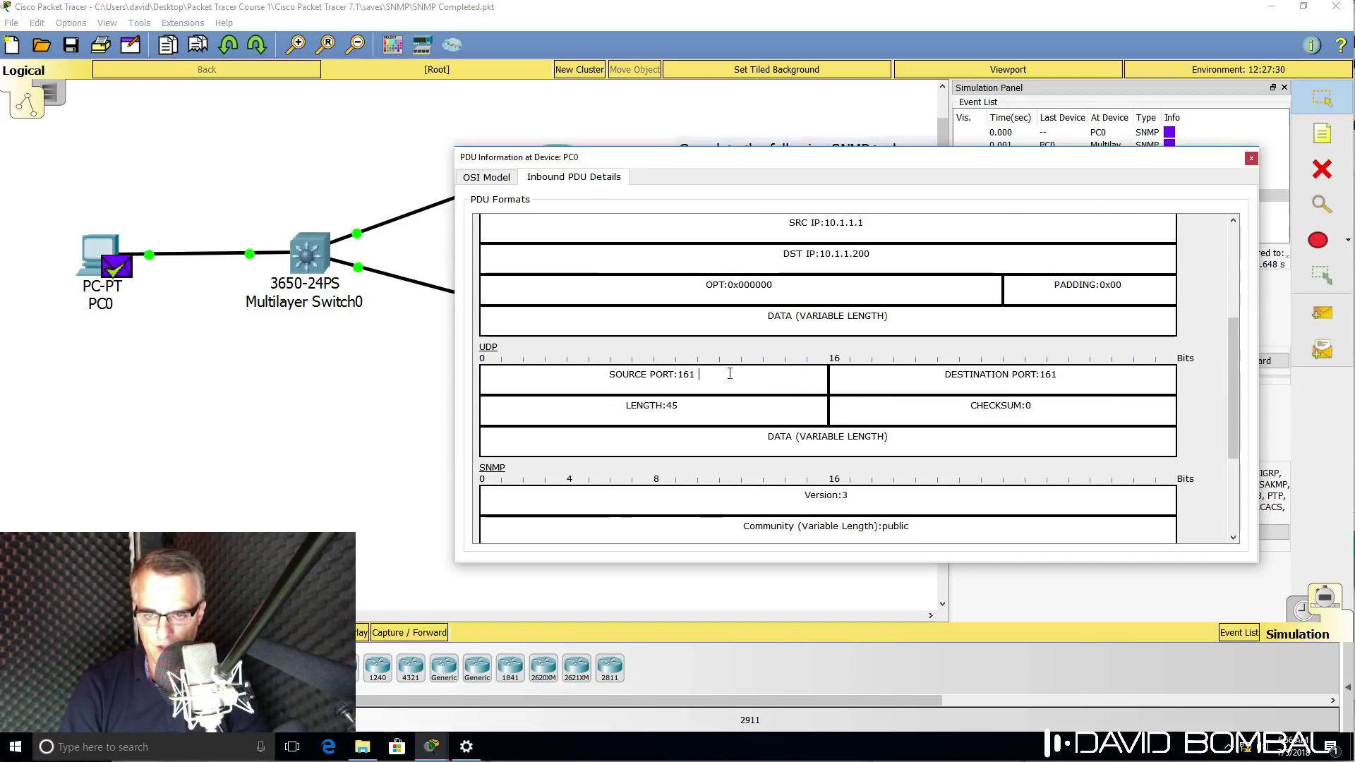
left_click_drag(700, 374, 605, 374)
left_click_drag(942, 374, 1082, 374)
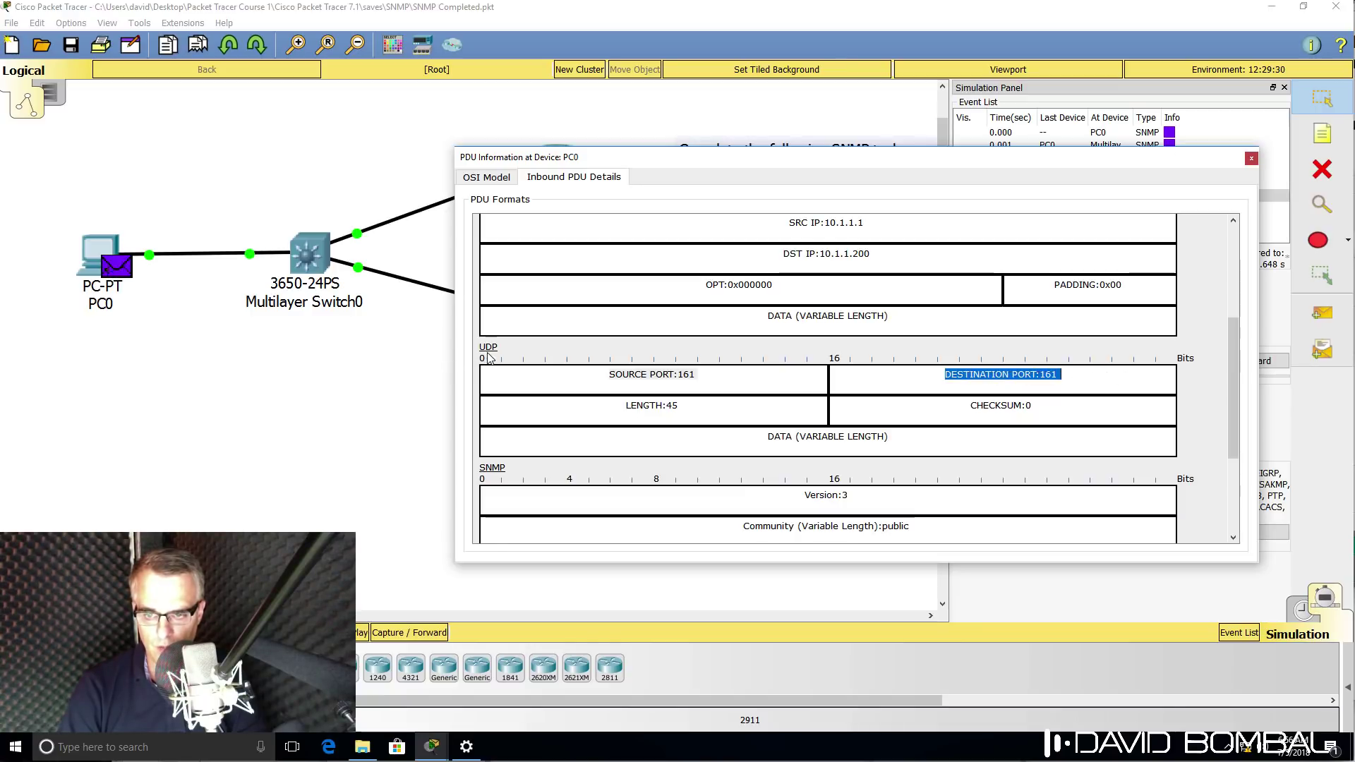
scroll(492, 355, "up", 5)
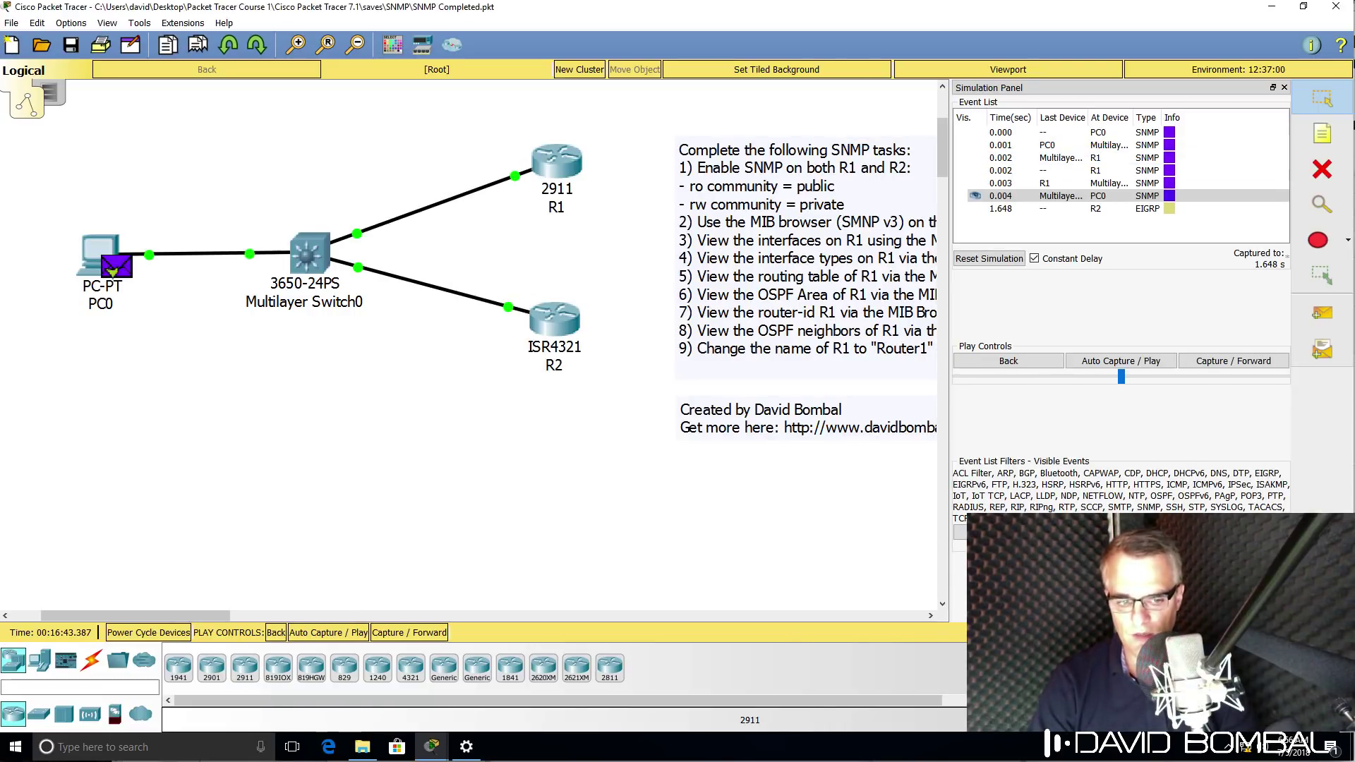
key("shift+r")
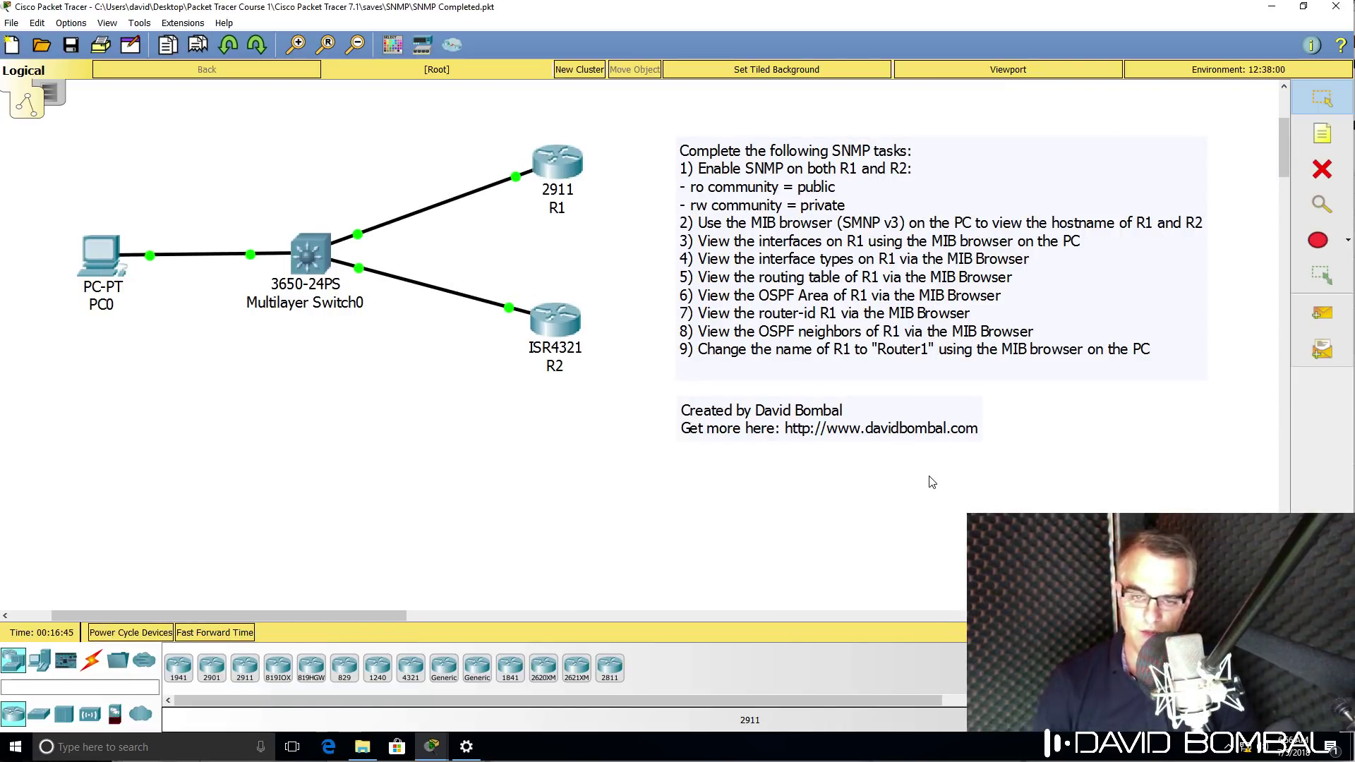